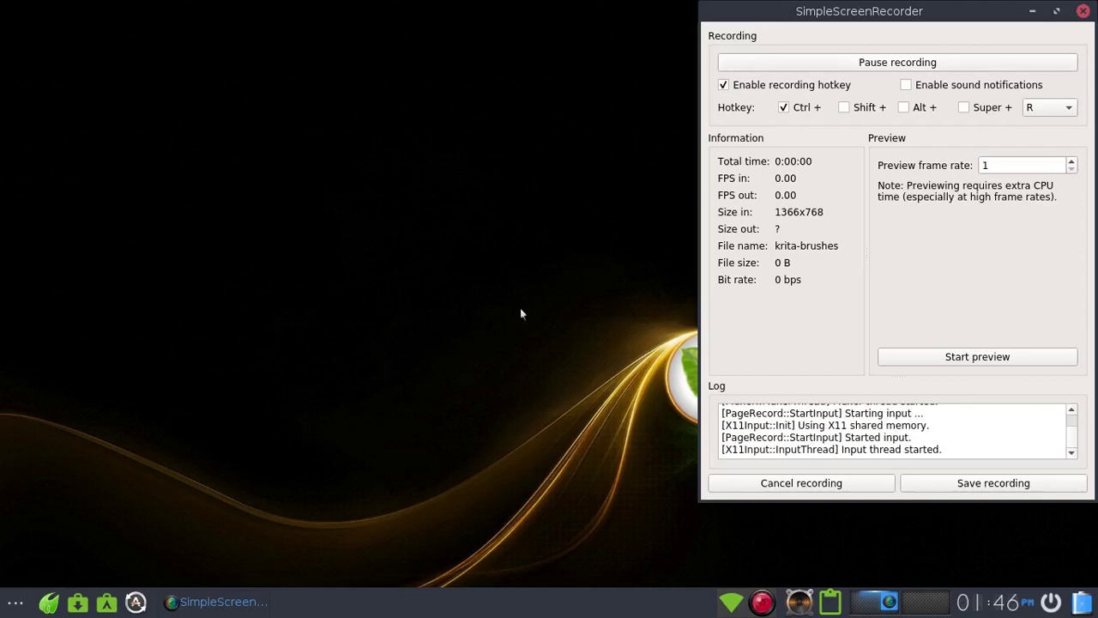
# Step: Launch Krita from the Applications > Graphics menu
pyautogui.click(15, 608)
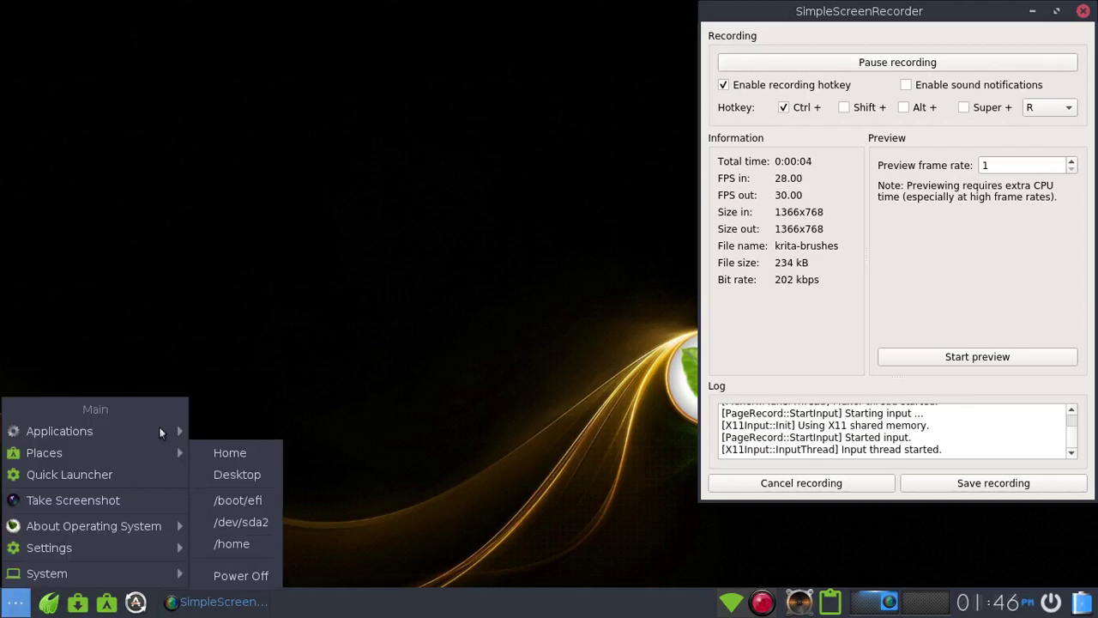
pyautogui.moveTo(60, 430)
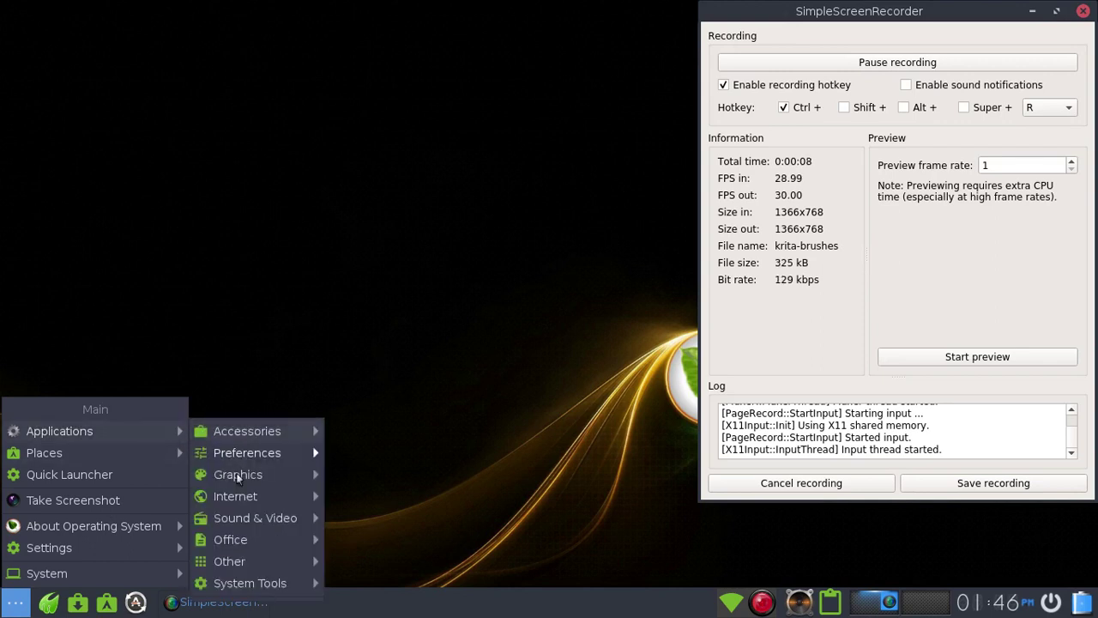
pyautogui.moveTo(238, 475)
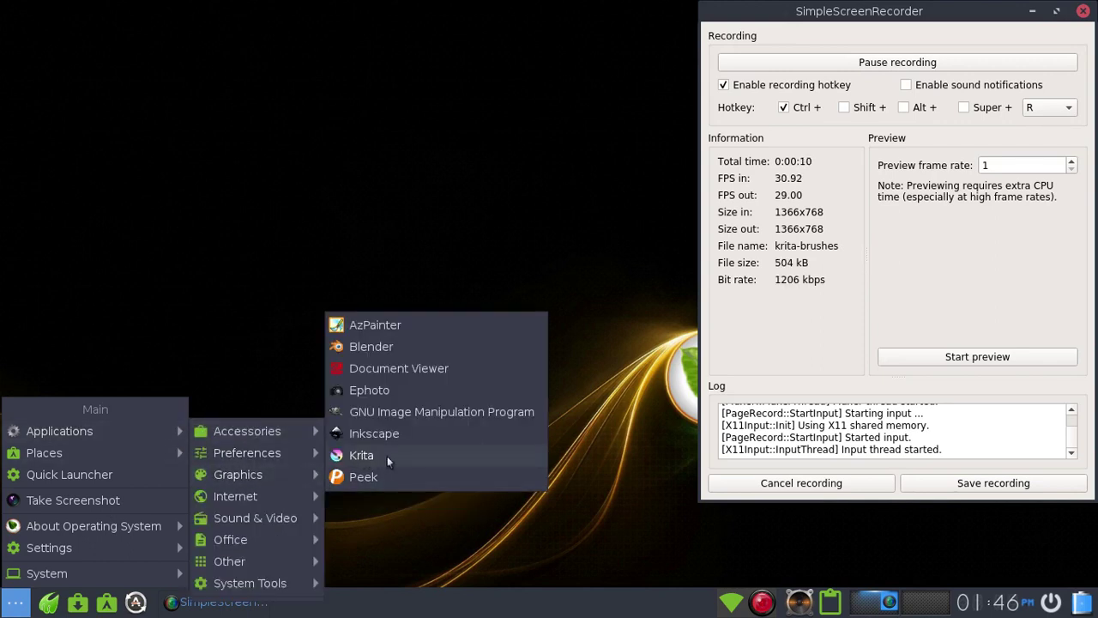
pyautogui.click(431, 456)
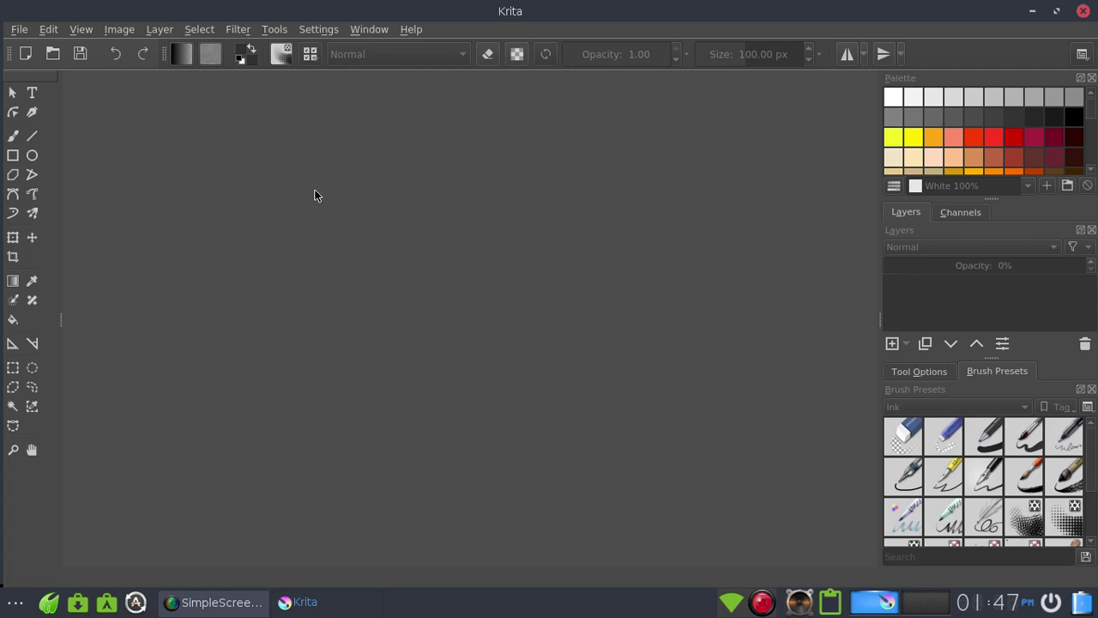
pyautogui.click(19, 30)
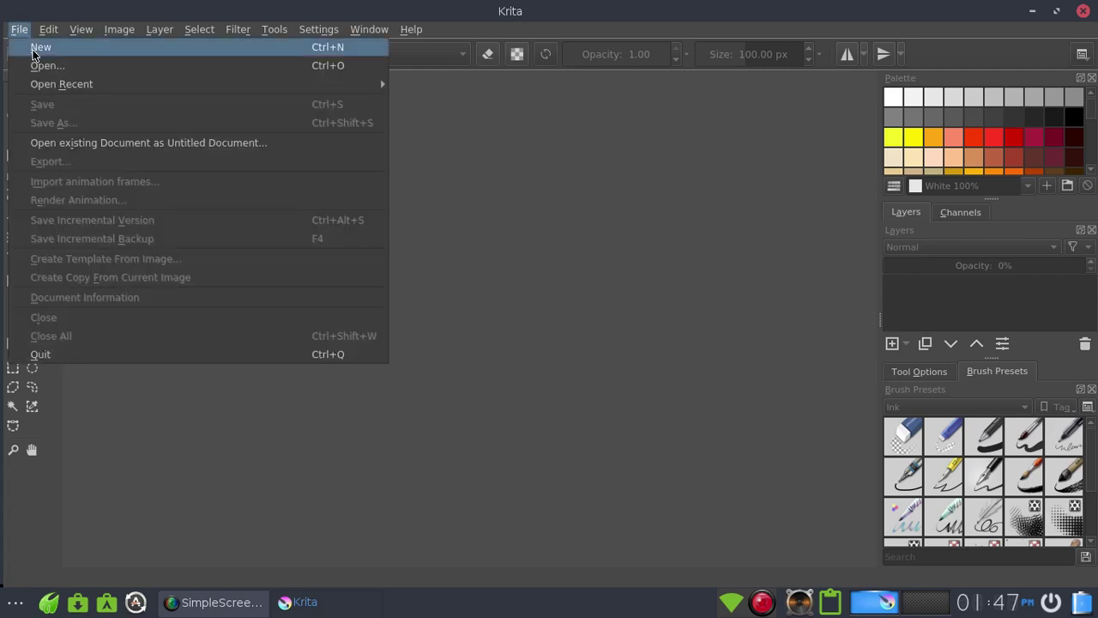
# Step: Create a new A6 (300 ppi) document of 1240 × 1754 px
pyautogui.click(34, 51)
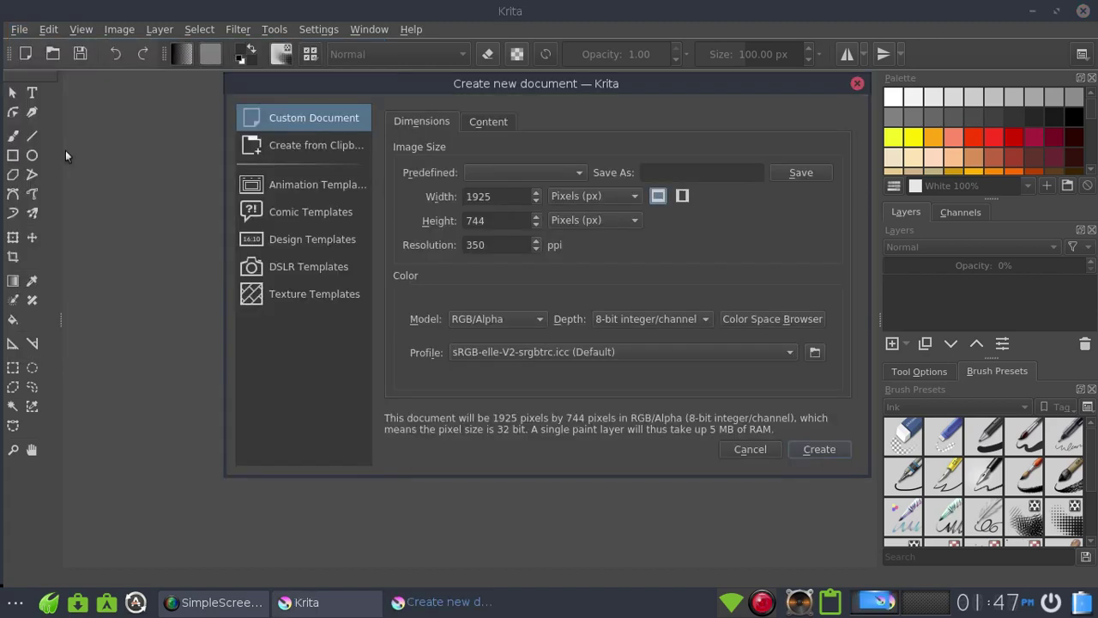
pyautogui.click(525, 173)
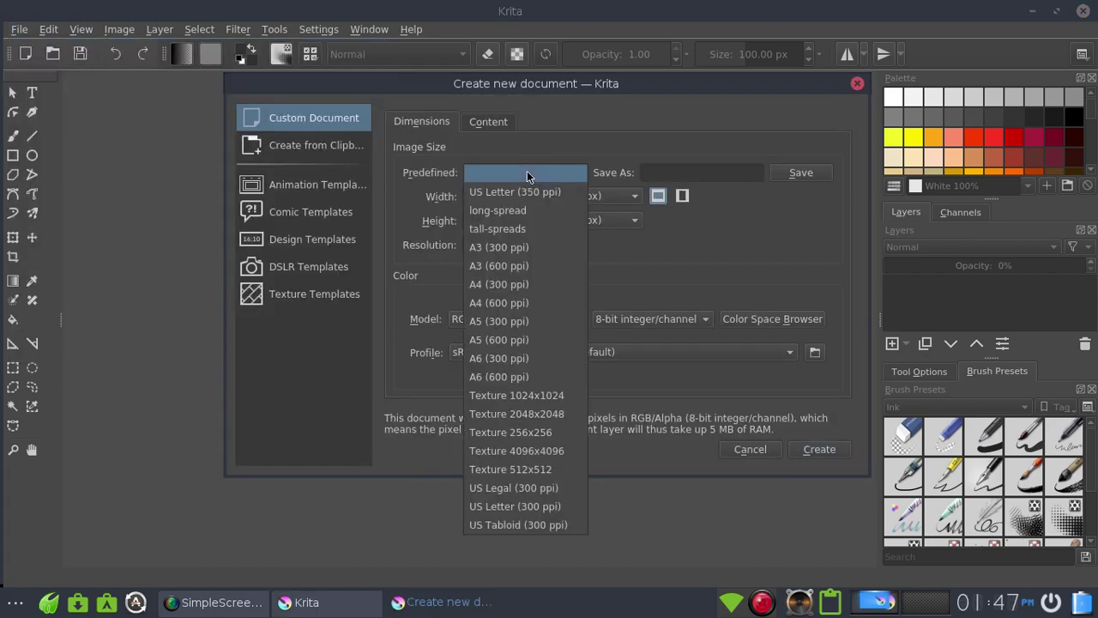
pyautogui.click(488, 357)
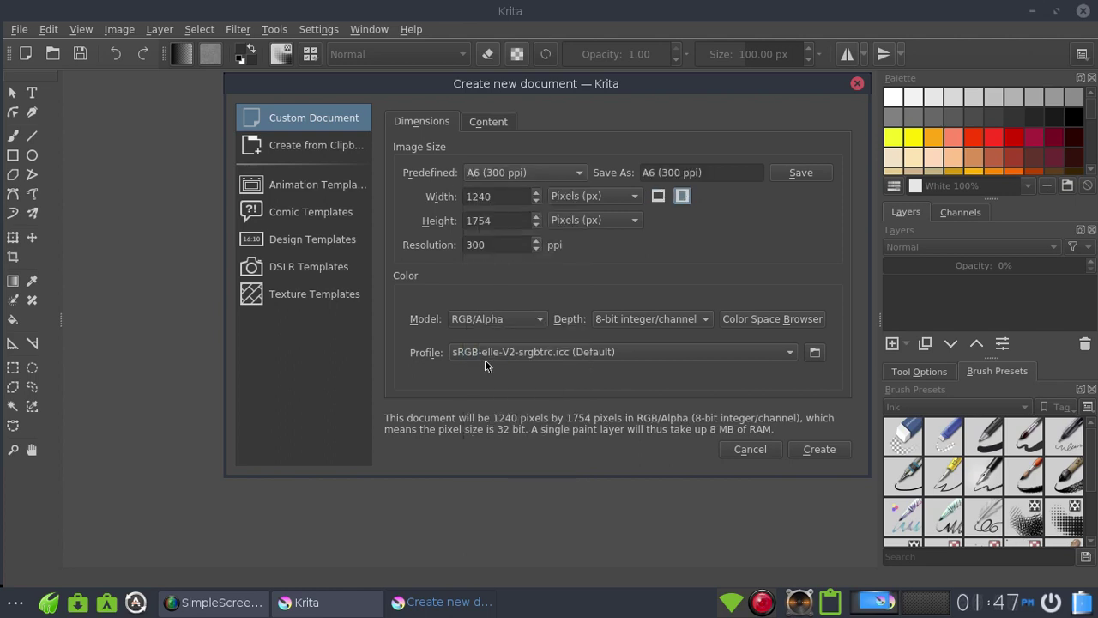
pyautogui.click(816, 450)
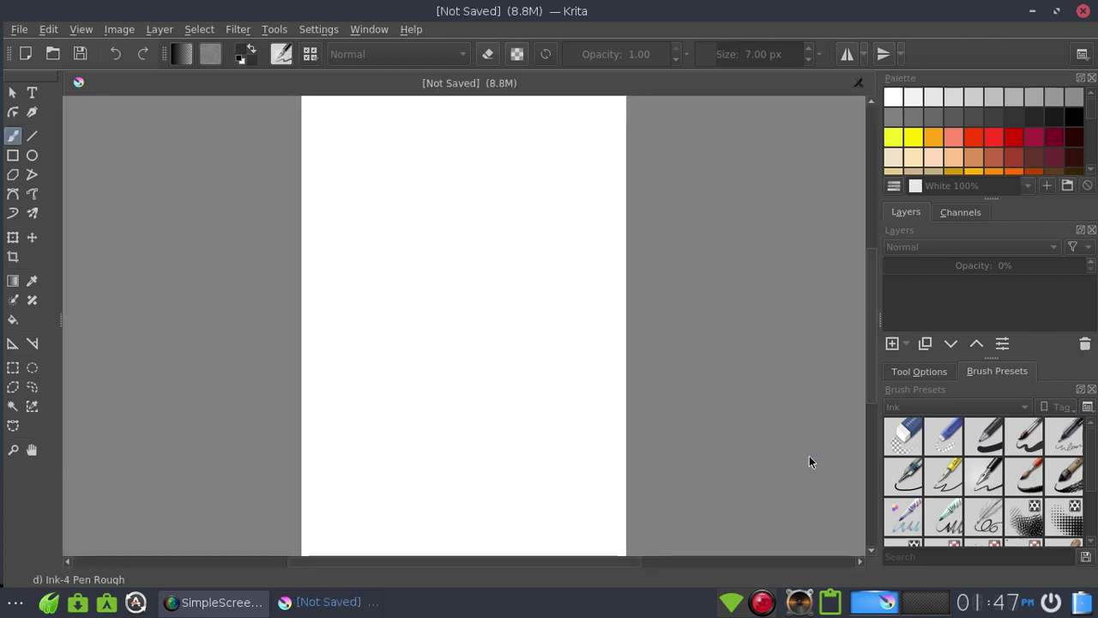
# Step: Rotate the image 90° right to a 1754 × 1240 landscape canvas and zoom to 50%
pyautogui.click(122, 31)
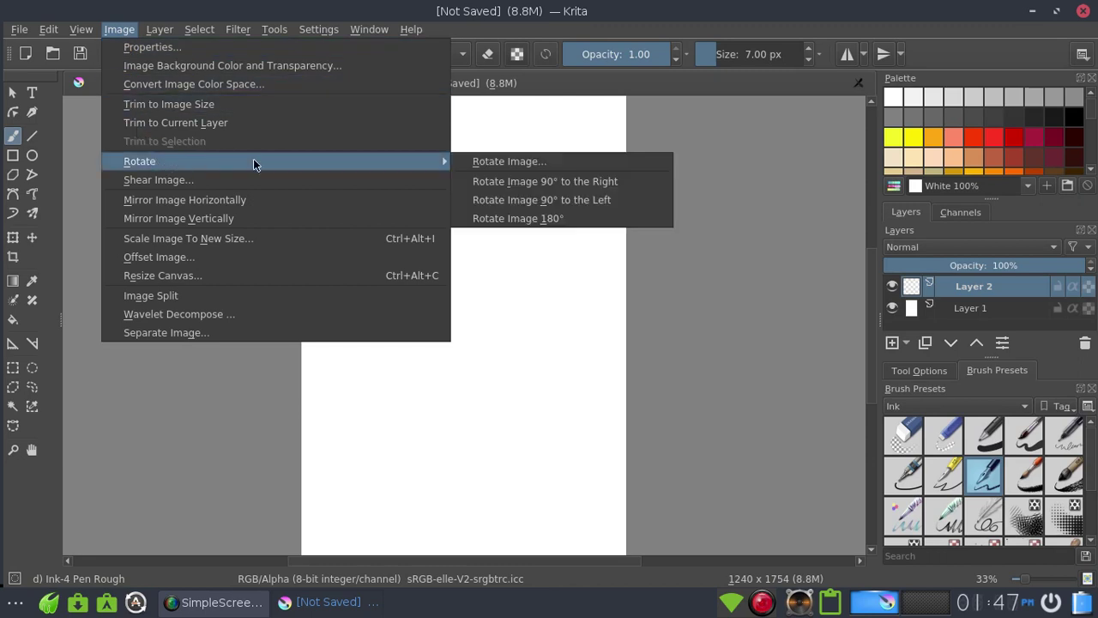
pyautogui.click(541, 178)
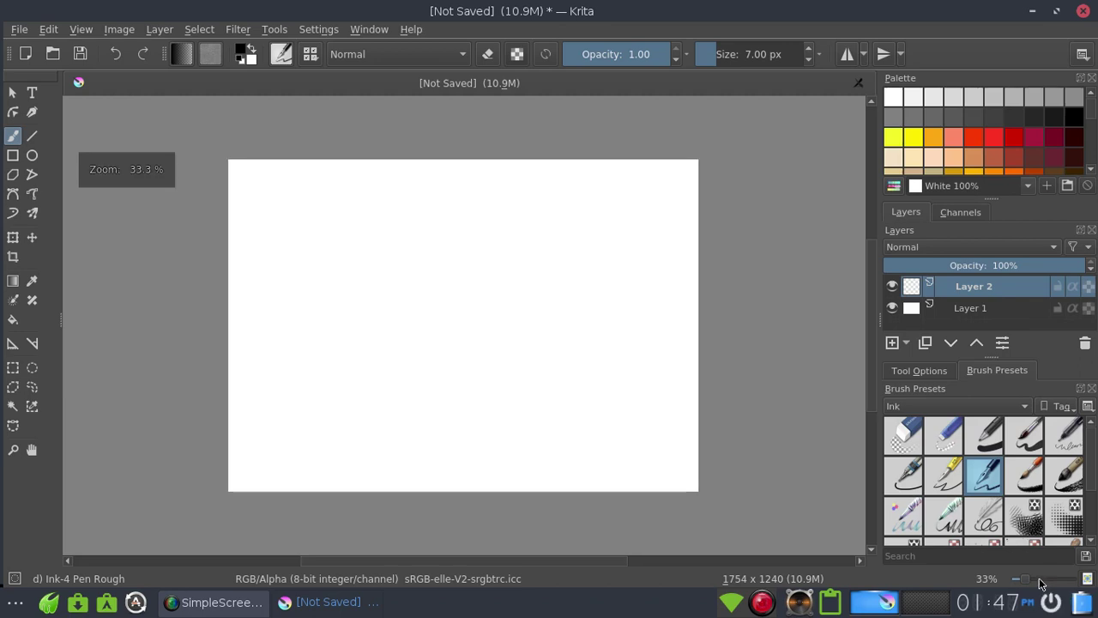
pyautogui.moveTo(1039, 582); pyautogui.dragTo(1047, 583)
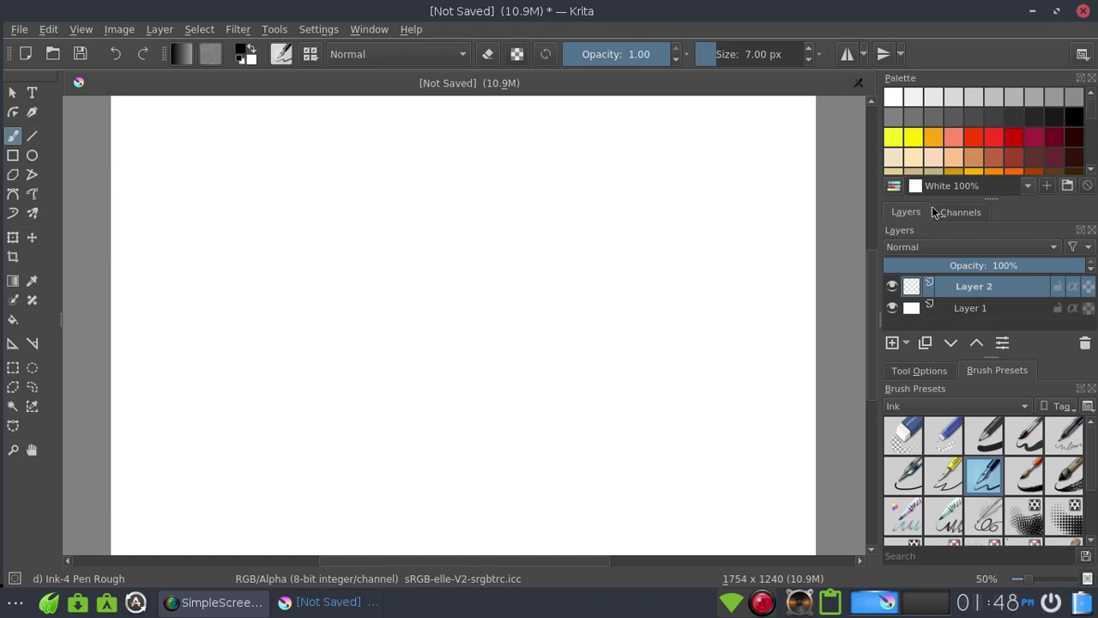
pyautogui.click(955, 308)
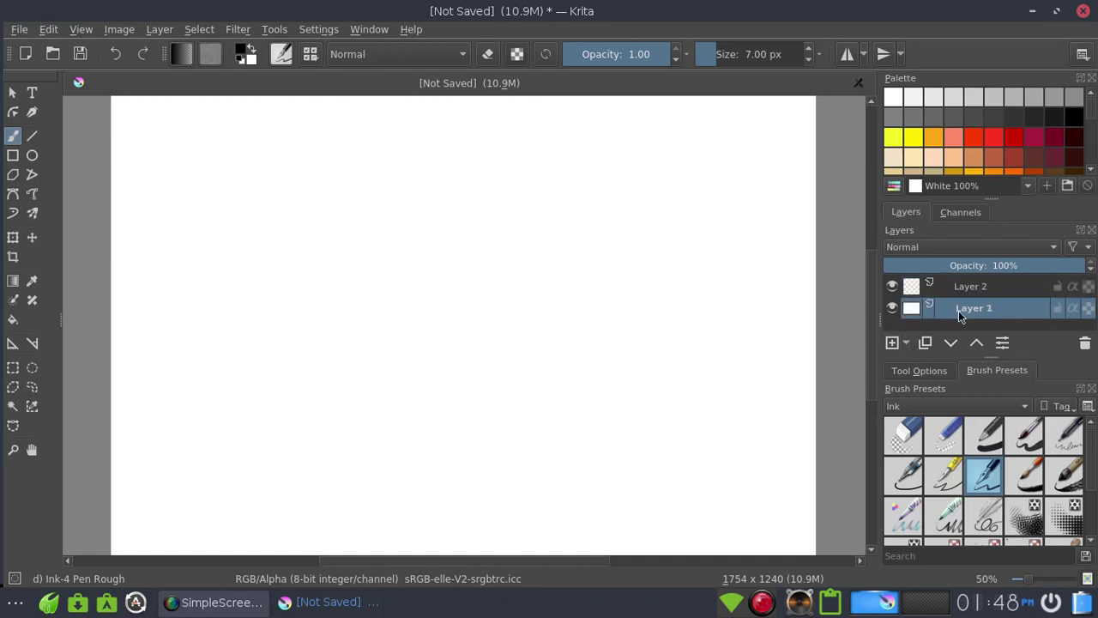
# Step: Fill Layer 1 with Midnight blue using the Fill tool
pyautogui.click(12, 319)
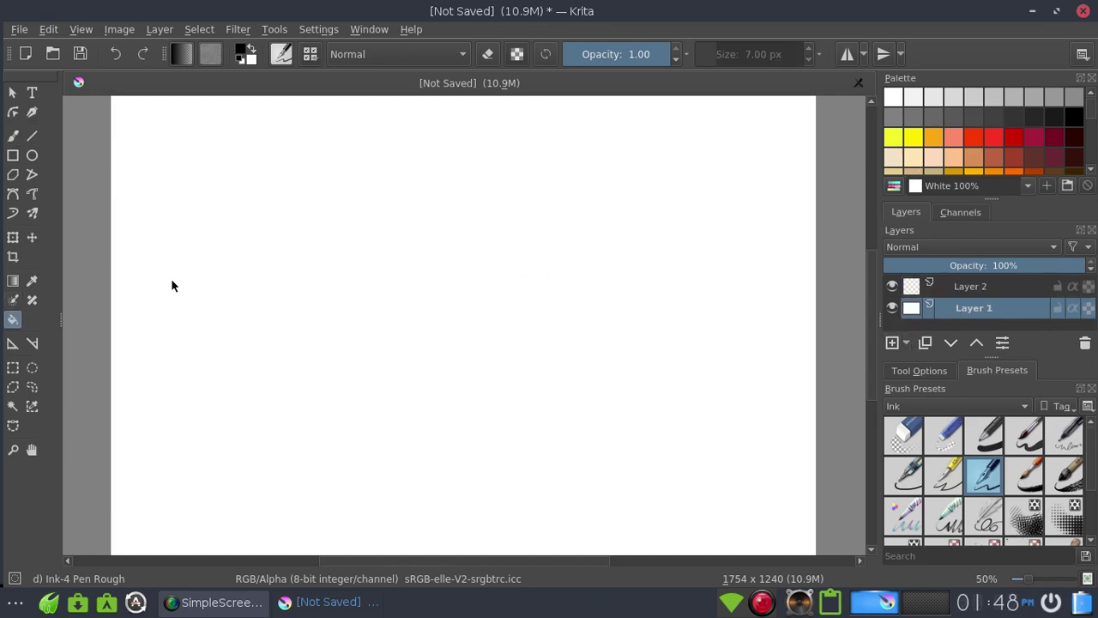
pyautogui.scroll(-2, 1054, 127)
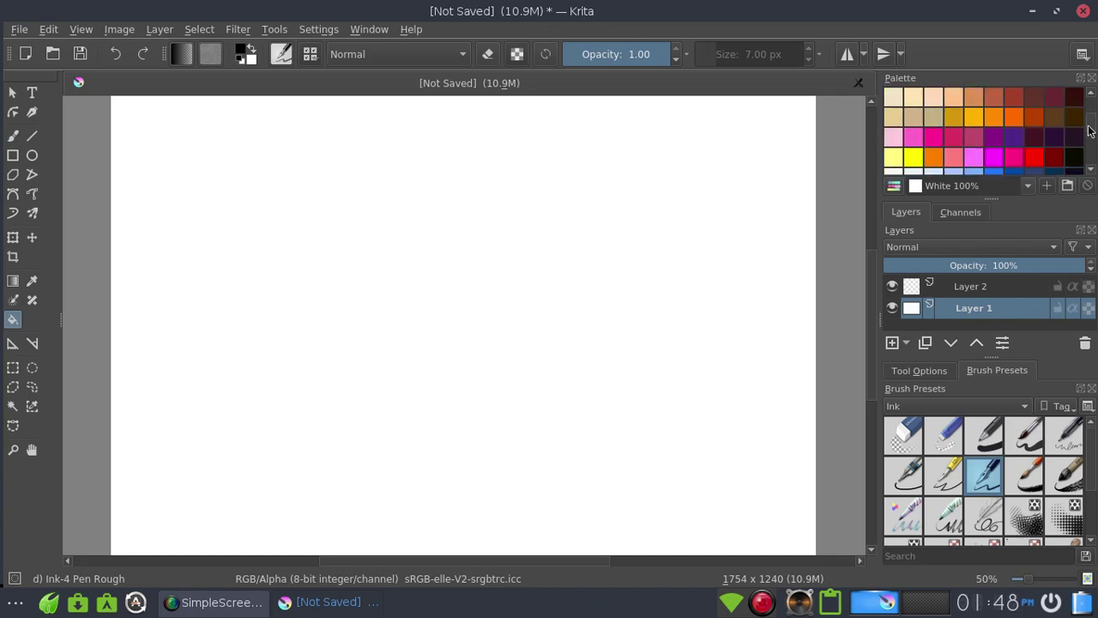
pyautogui.scroll(-2, 1055, 127)
pyautogui.click(1054, 157)
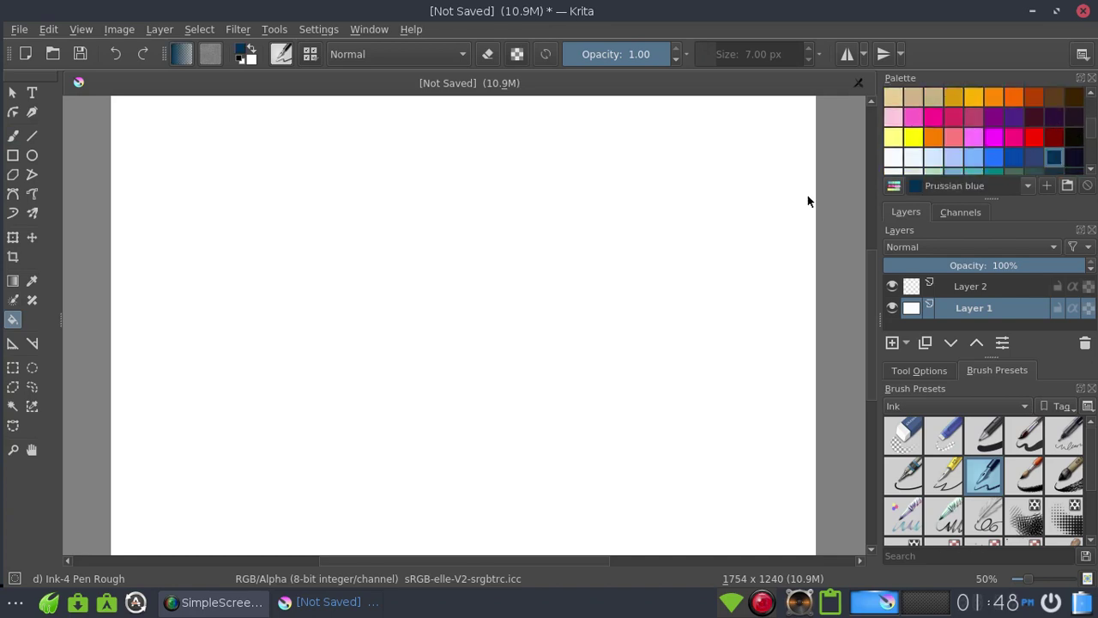
pyautogui.click(1074, 158)
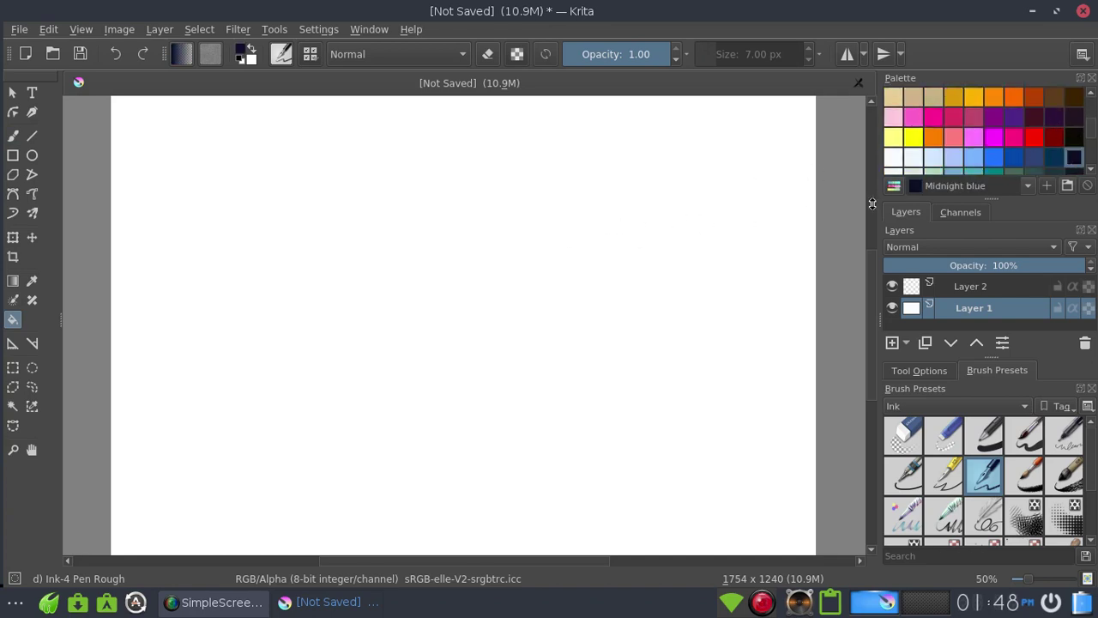
pyautogui.click(587, 288)
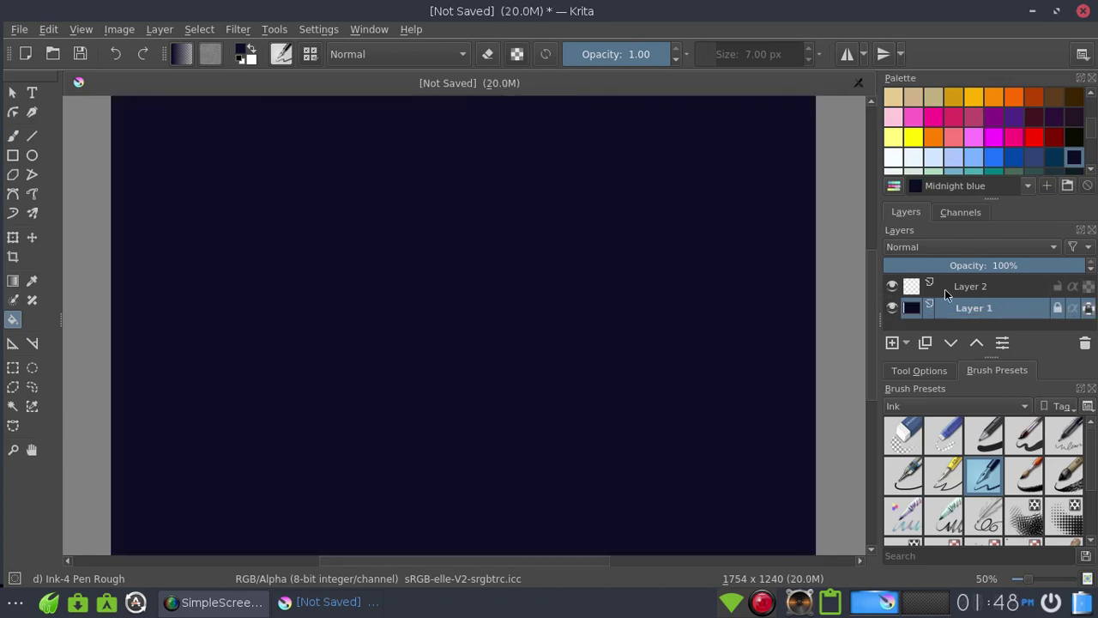
# Step: Make Layer 2 active and set the paint colour to English-red
pyautogui.click(954, 288)
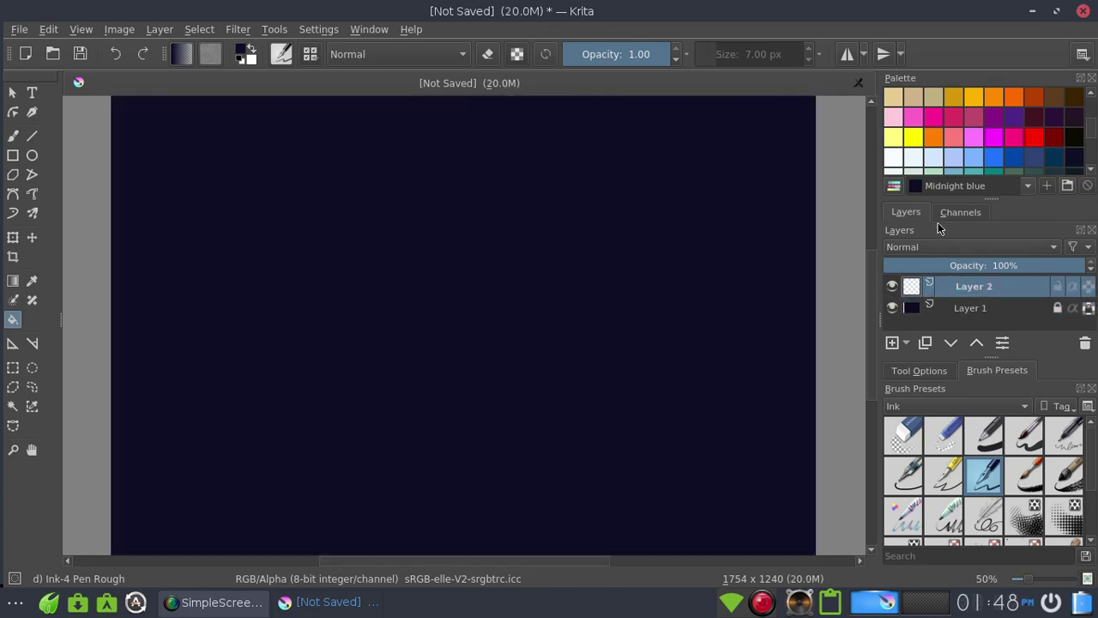
pyautogui.click(932, 139)
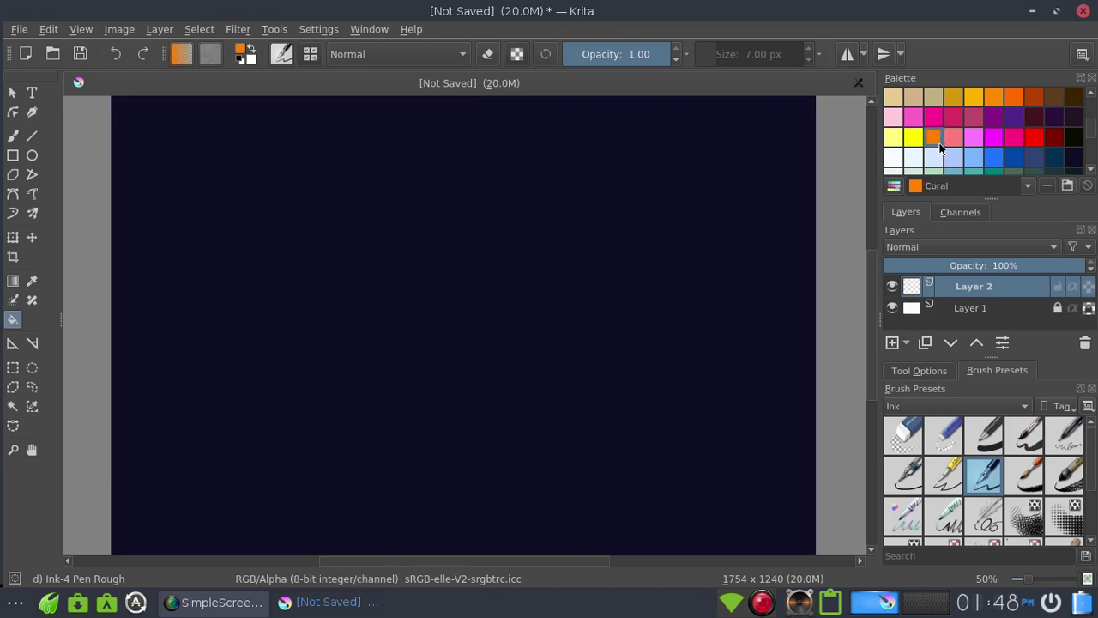
pyautogui.click(1039, 138)
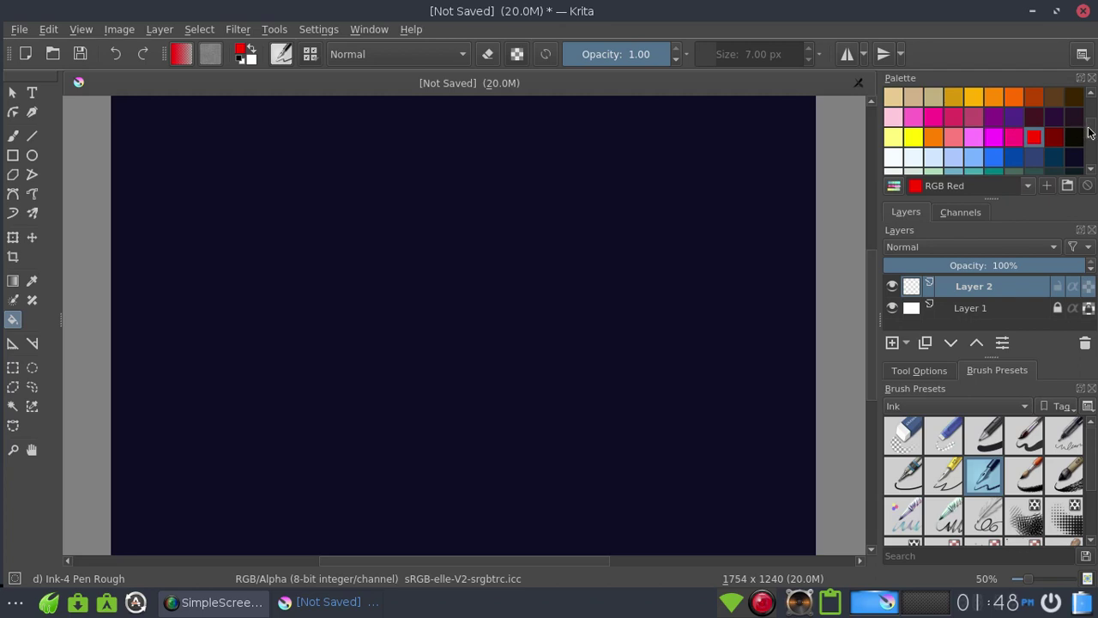
pyautogui.moveTo(1090, 130); pyautogui.dragTo(1090, 107)
pyautogui.click(1013, 138)
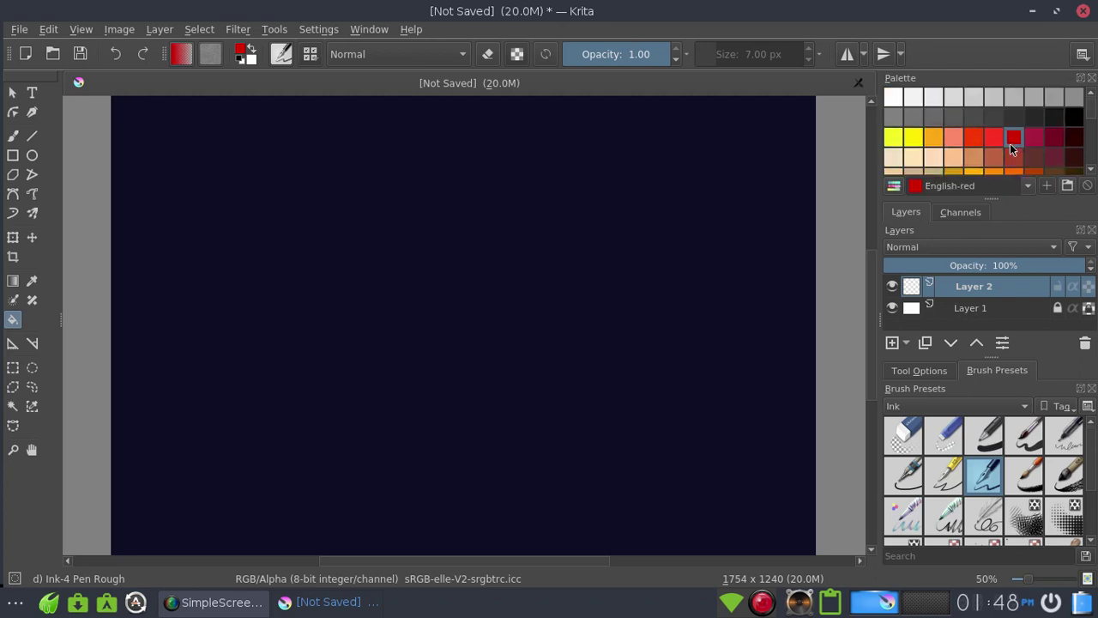
# Step: Paint a red Basic-1 test stroke and cut through it with the small eraser
pyautogui.click(13, 137)
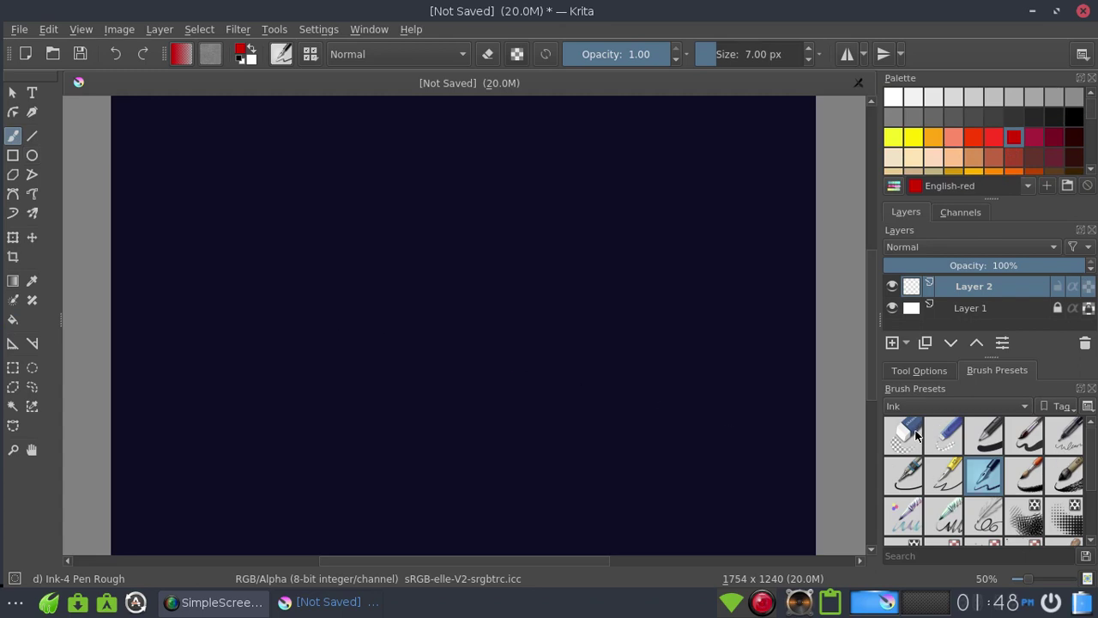
pyautogui.click(987, 438)
pyautogui.moveTo(364, 237)
pyautogui.mouseDown()
pyautogui.moveTo(431, 248)
pyautogui.moveTo(475, 196)
pyautogui.moveTo(538, 231)
pyautogui.moveTo(560, 227)
pyautogui.moveTo(558, 238)
pyautogui.moveTo(559, 223)
pyautogui.moveTo(529, 220)
pyautogui.moveTo(533, 189)
pyautogui.moveTo(520, 184)
pyautogui.moveTo(484, 204)
pyautogui.moveTo(475, 188)
pyautogui.moveTo(442, 250)
pyautogui.moveTo(427, 226)
pyautogui.moveTo(429, 183)
pyautogui.moveTo(401, 230)
pyautogui.moveTo(401, 191)
pyautogui.moveTo(349, 252)
pyautogui.mouseUp()
pyautogui.click(903, 436)
pyautogui.click(944, 436)
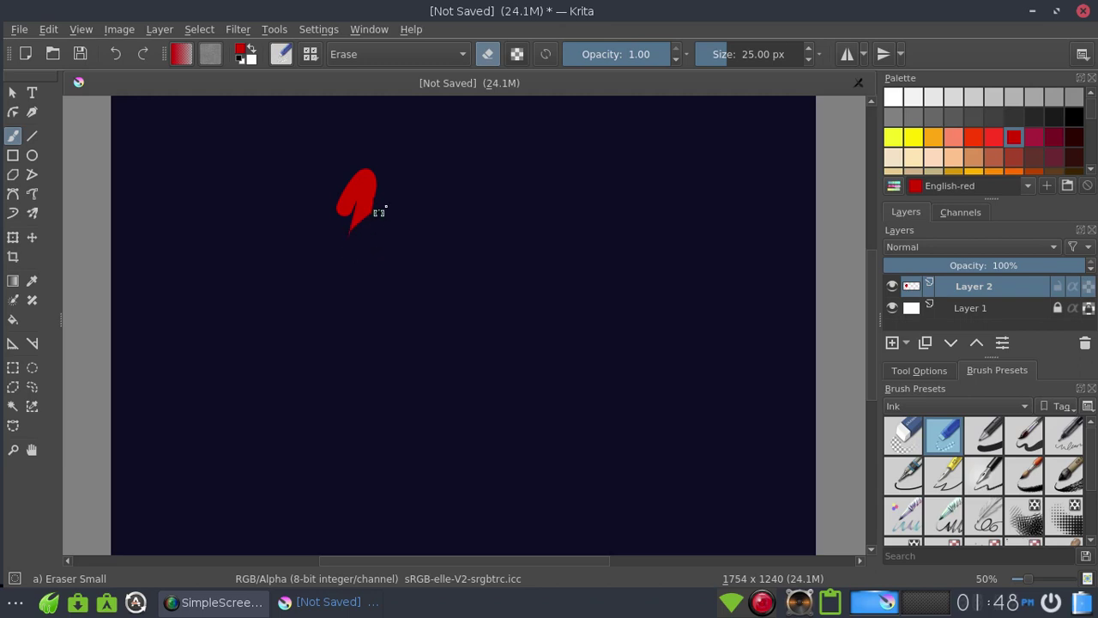
pyautogui.moveTo(343, 226); pyautogui.dragTo(385, 158)
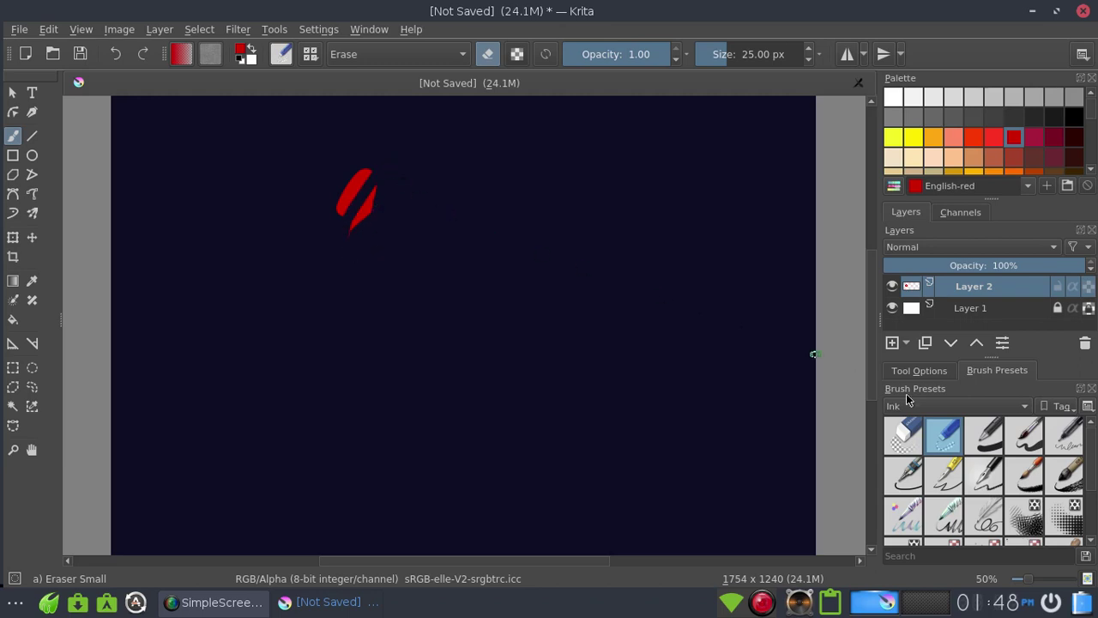
# Step: Erase the remaining stroke in Basic-1 erase mode, leaving Basic-5 Size selected
pyautogui.click(987, 440)
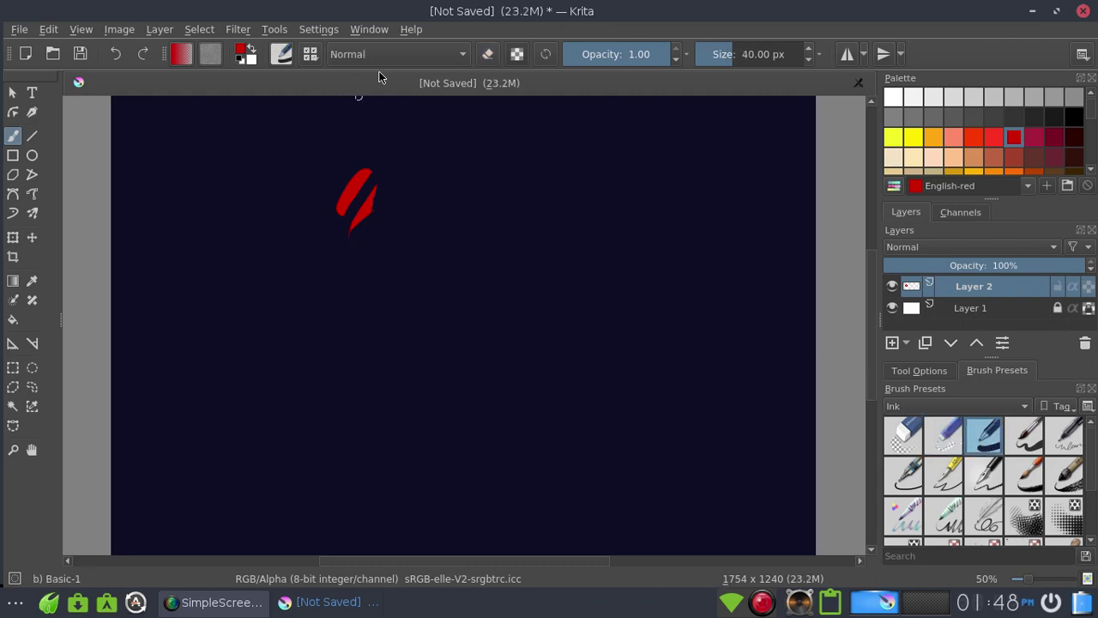
pyautogui.click(490, 54)
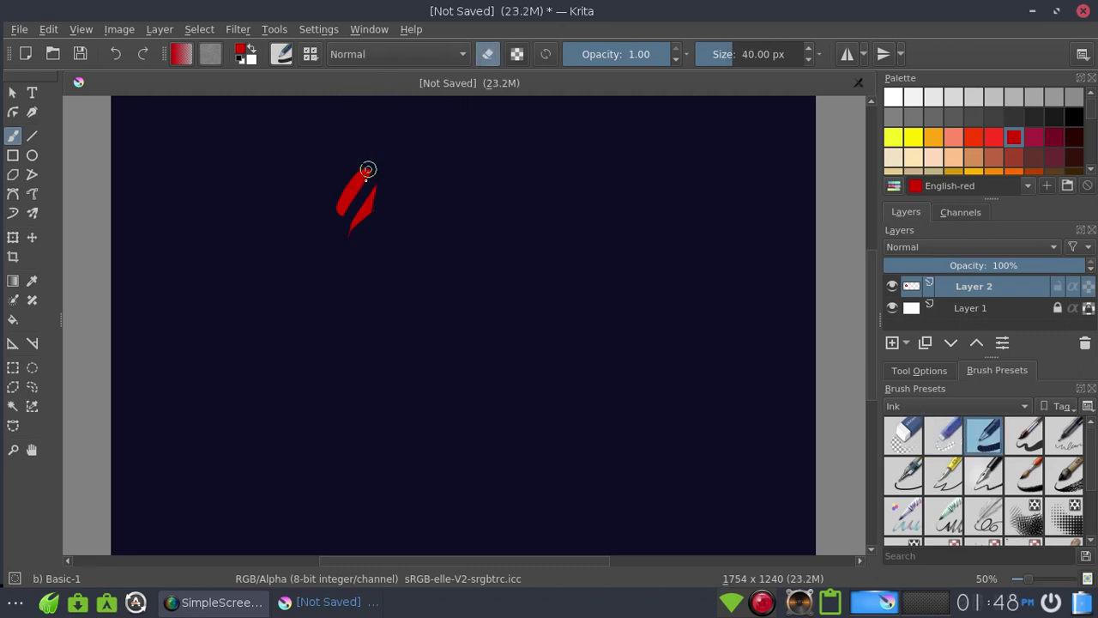
pyautogui.moveTo(367, 169)
pyautogui.mouseDown()
pyautogui.moveTo(348, 201)
pyautogui.moveTo(343, 189)
pyautogui.moveTo(343, 216)
pyautogui.moveTo(368, 194)
pyautogui.moveTo(355, 230)
pyautogui.mouseUp()
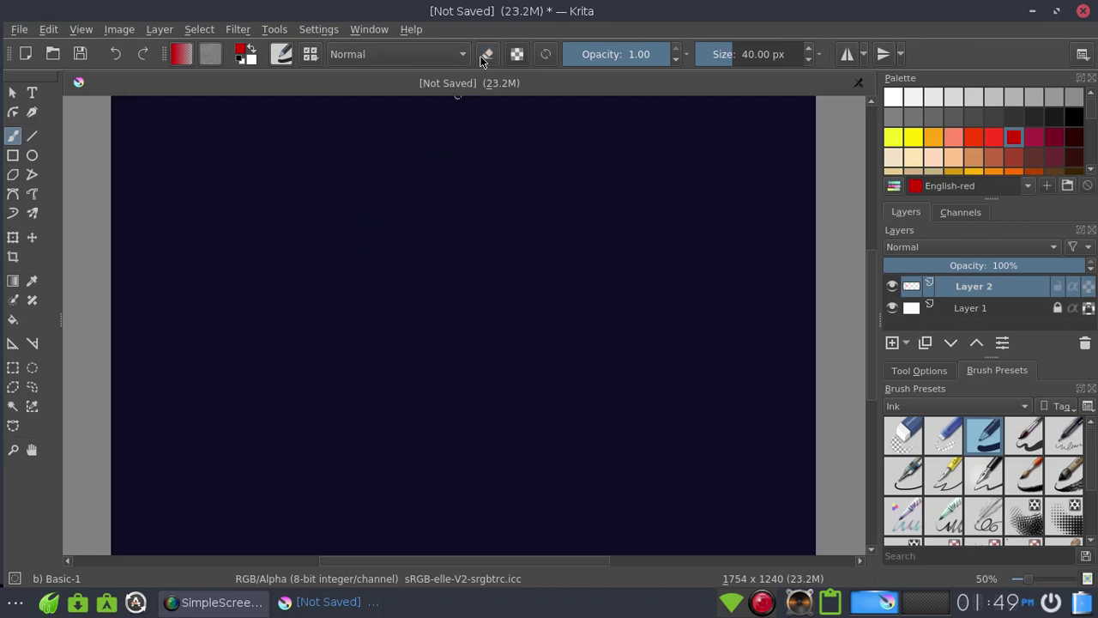
pyautogui.click(1024, 436)
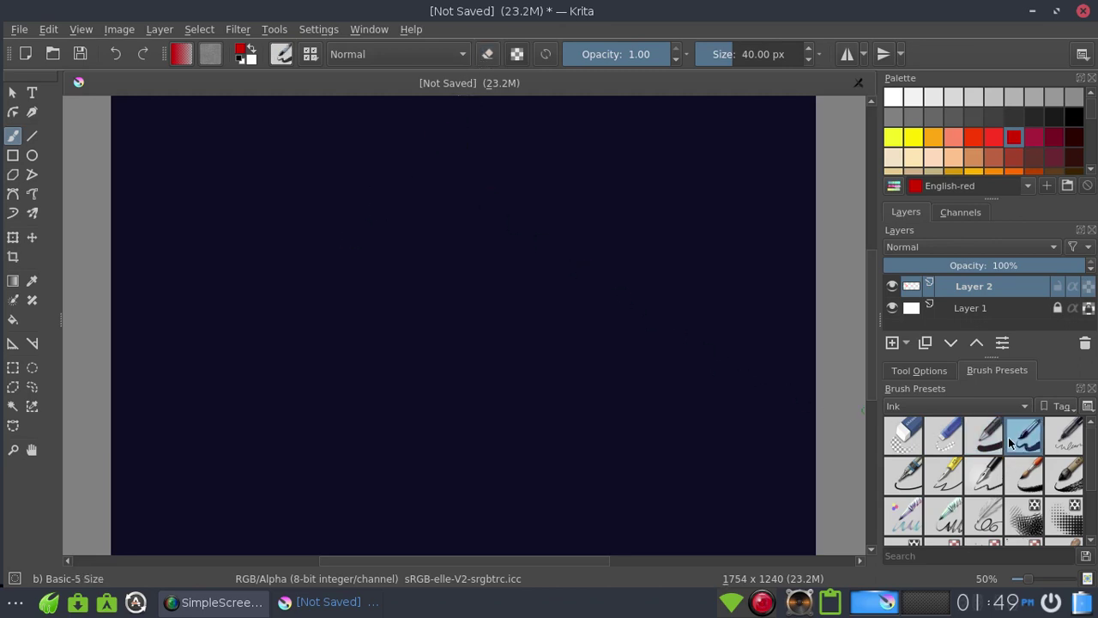
# Step: Paint and undo a red zigzag and circle test stroke
pyautogui.moveTo(286, 228)
pyautogui.mouseDown()
pyautogui.moveTo(363, 191)
pyautogui.moveTo(527, 228)
pyautogui.mouseUp()
pyautogui.hotkey('ctrl', 'z')
pyautogui.moveTo(387, 218)
pyautogui.mouseDown()
pyautogui.moveTo(441, 242)
pyautogui.moveTo(442, 226)
pyautogui.mouseUp()
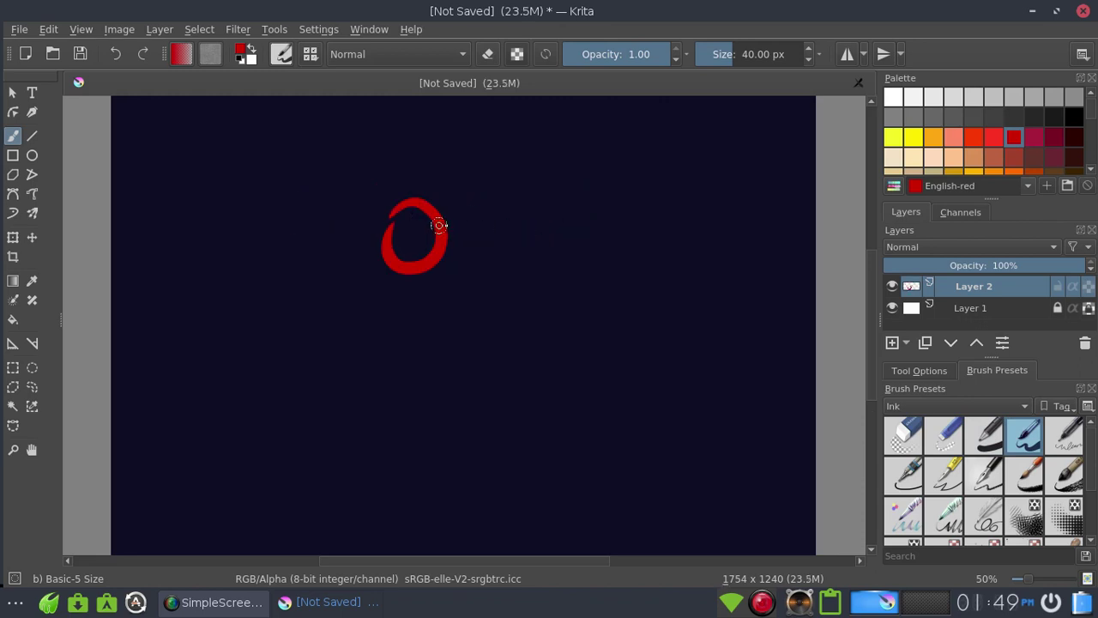
pyautogui.hotkey('ctrl', 'z')
# Step: Switch to Deep carmine and try wavy, hook and loop test strokes, undoing them
pyautogui.click(1032, 139)
pyautogui.moveTo(397, 254); pyautogui.dragTo(639, 190)
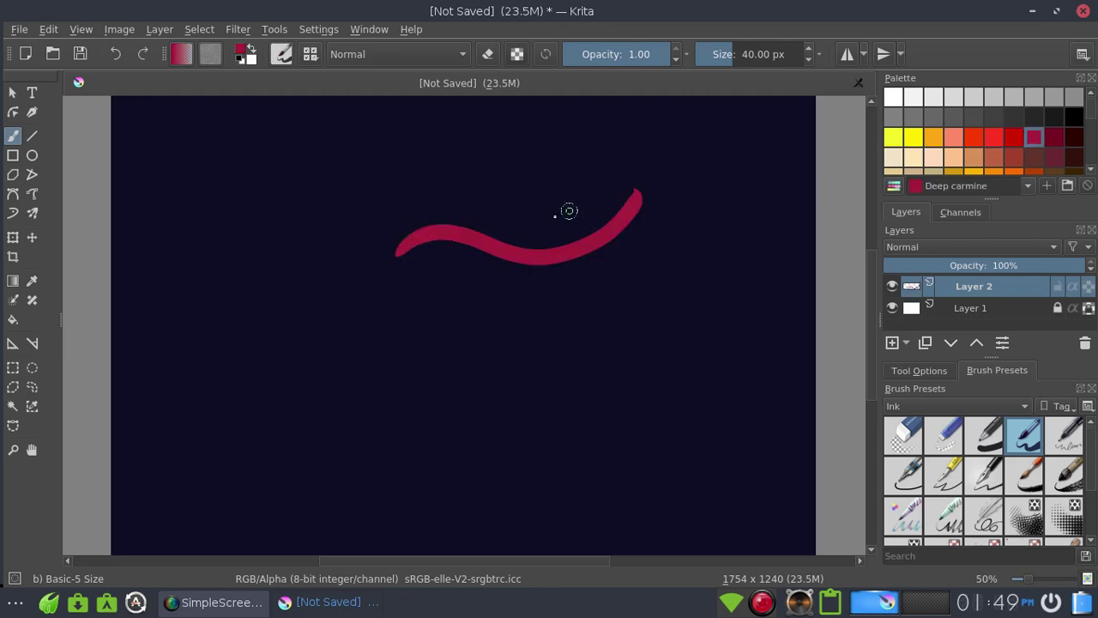
pyautogui.hotkey('ctrl', 'z')
pyautogui.moveTo(390, 221)
pyautogui.mouseDown()
pyautogui.moveTo(466, 289)
pyautogui.moveTo(554, 220)
pyautogui.mouseUp()
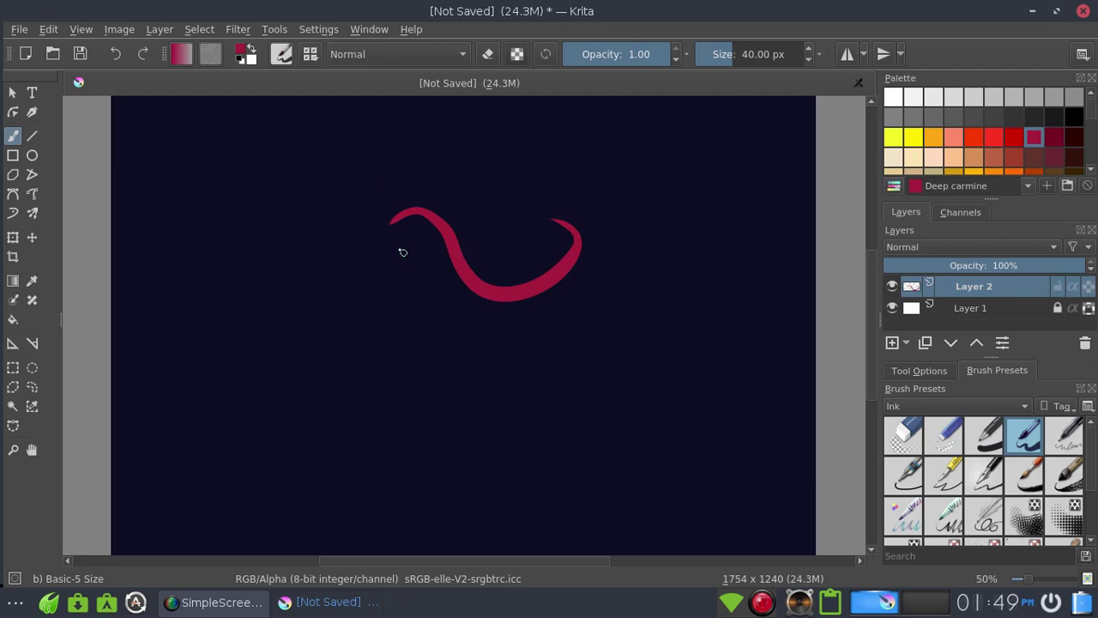
pyautogui.hotkey('ctrl', 'z')
pyautogui.moveTo(385, 242)
pyautogui.mouseDown()
pyautogui.moveTo(461, 262)
pyautogui.moveTo(633, 211)
pyautogui.mouseUp()
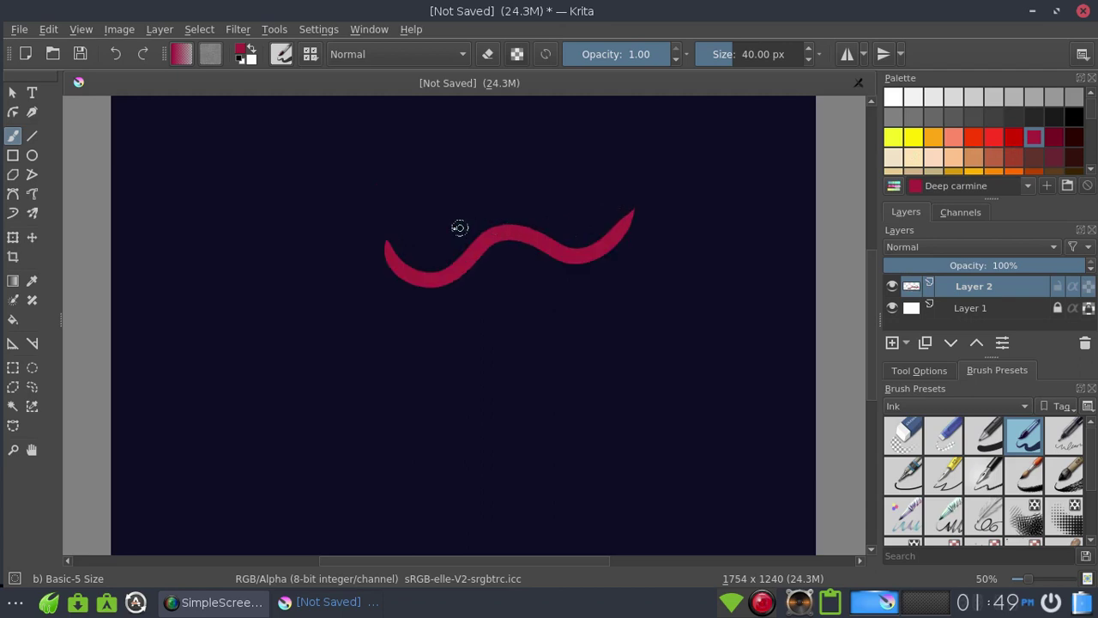
pyautogui.moveTo(644, 206); pyautogui.dragTo(633, 201)
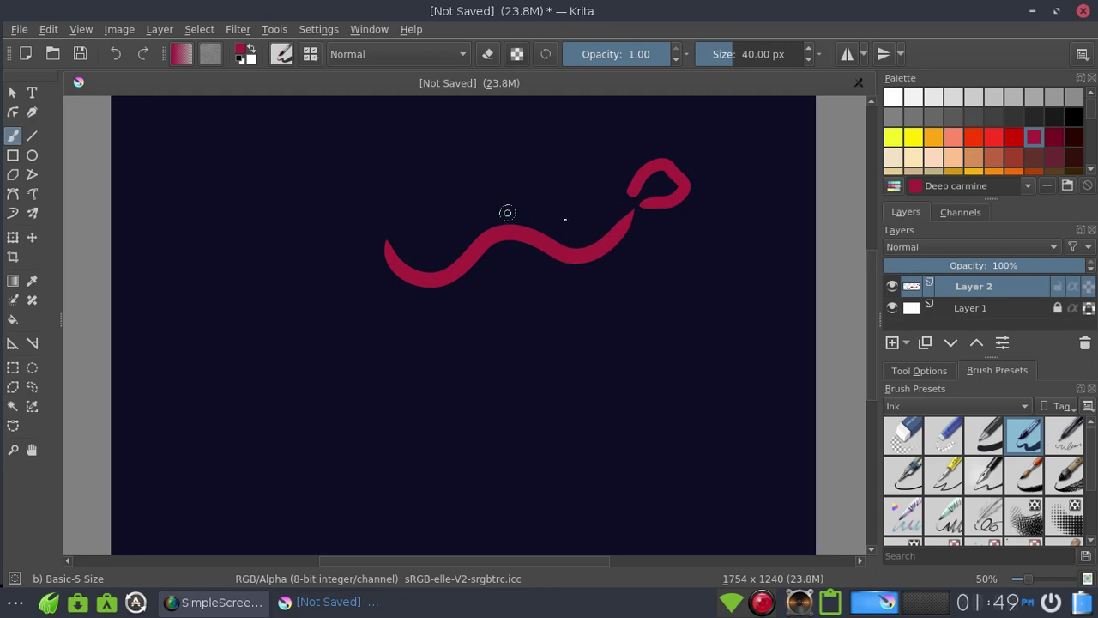
pyautogui.hotkey('ctrl', 'z')
pyautogui.hotkey('ctrl', 'z')
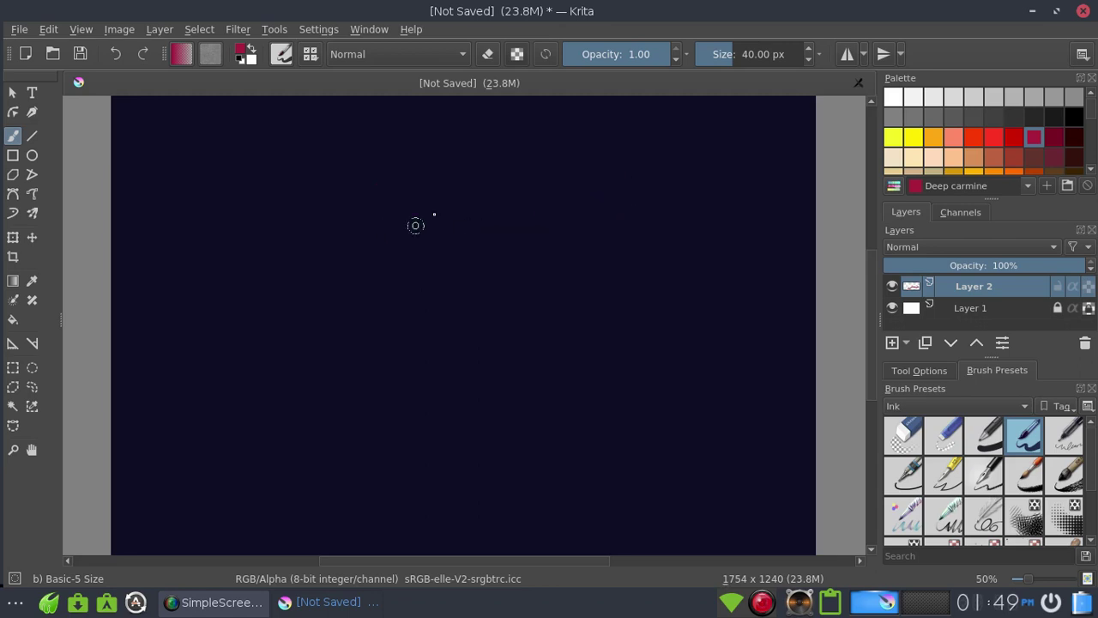
# Step: Paint a wave and two upright strokes, then undo until the canvas is empty
pyautogui.moveTo(427, 221); pyautogui.dragTo(596, 237)
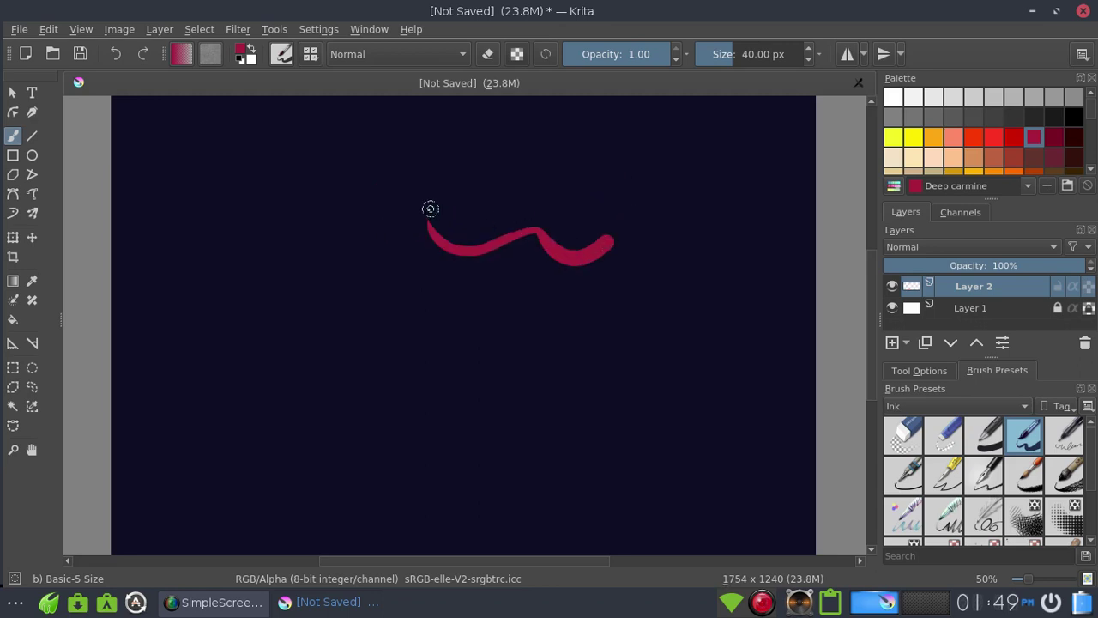
pyautogui.moveTo(432, 208); pyautogui.dragTo(439, 151)
pyautogui.moveTo(432, 208)
pyautogui.mouseDown()
pyautogui.moveTo(449, 180)
pyautogui.moveTo(431, 197)
pyautogui.moveTo(408, 187)
pyautogui.moveTo(432, 201)
pyautogui.moveTo(490, 186)
pyautogui.moveTo(551, 197)
pyautogui.moveTo(566, 163)
pyautogui.moveTo(571, 201)
pyautogui.moveTo(592, 191)
pyautogui.moveTo(616, 225)
pyautogui.mouseUp()
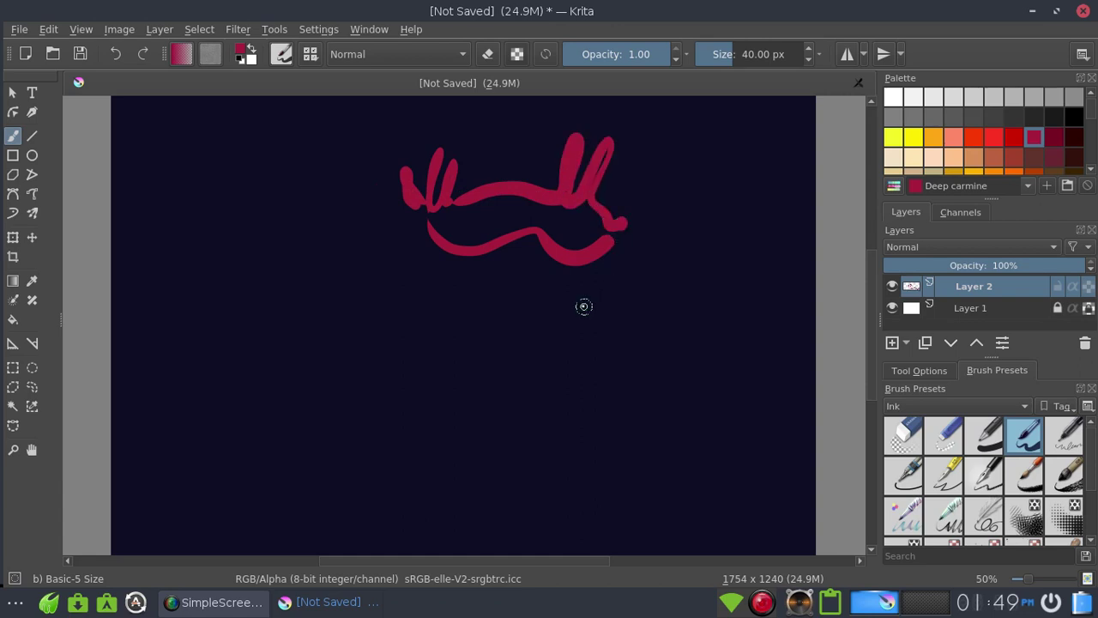
pyautogui.hotkey('ctrl', 'z')
pyautogui.hotkey('ctrl', 'z')
pyautogui.hotkey('ctrl', 'z')
pyautogui.hotkey('ctrl', 'z')
pyautogui.hotkey('ctrl', 'z')
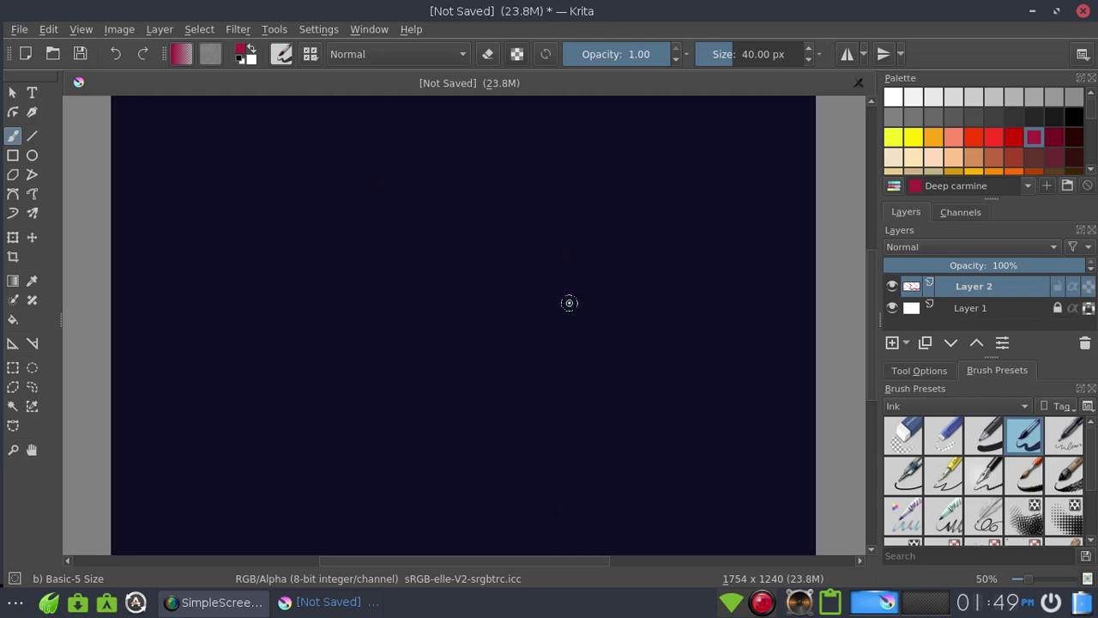
pyautogui.click(1065, 437)
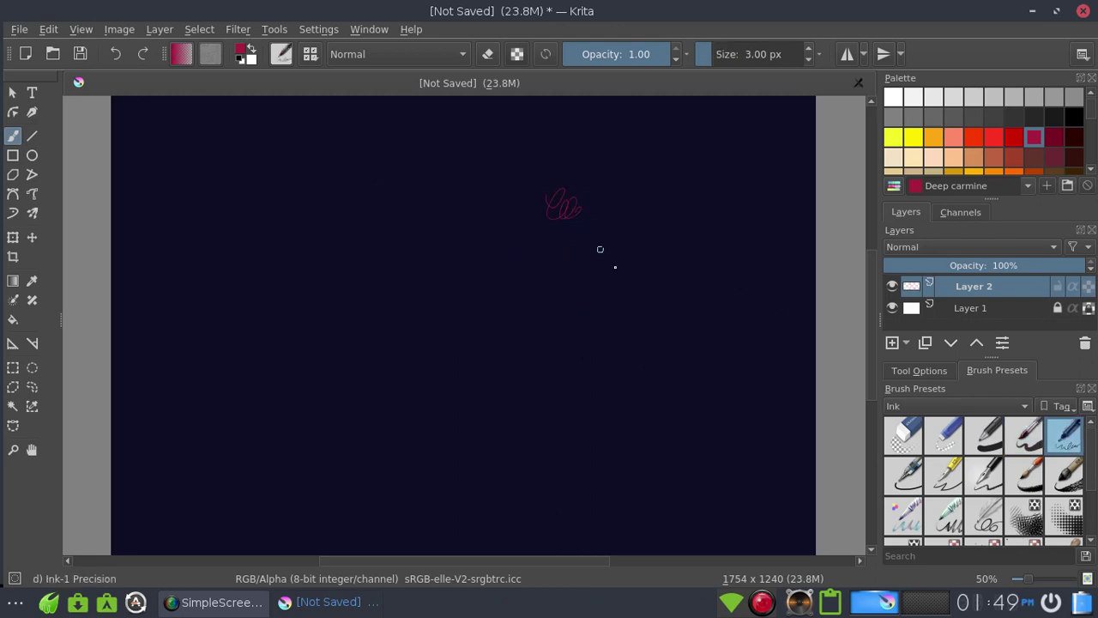
# Step: Zoom to 100% and test, then remove, an Ink-1 Precision line
pyautogui.click(1060, 584)
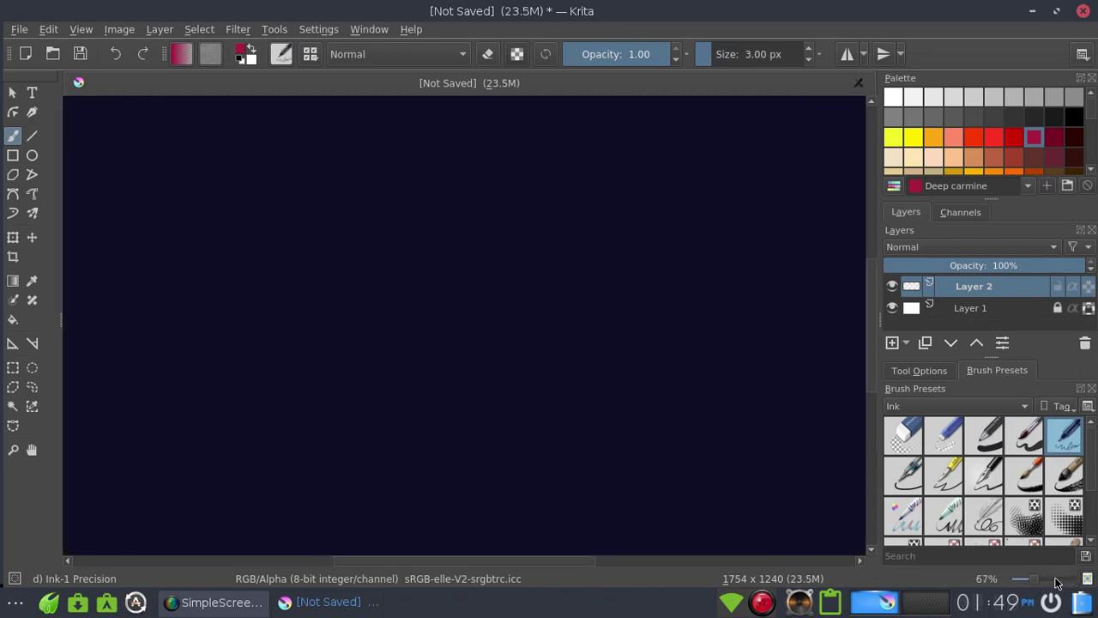
pyautogui.click(1060, 583)
pyautogui.moveTo(391, 234)
pyautogui.mouseDown()
pyautogui.moveTo(434, 255)
pyautogui.moveTo(459, 225)
pyautogui.moveTo(495, 238)
pyautogui.moveTo(546, 233)
pyautogui.mouseUp()
pyautogui.press('Delete')
# Step: Test the Ink-2 Fineliner with two strokes, then undo them
pyautogui.click(904, 475)
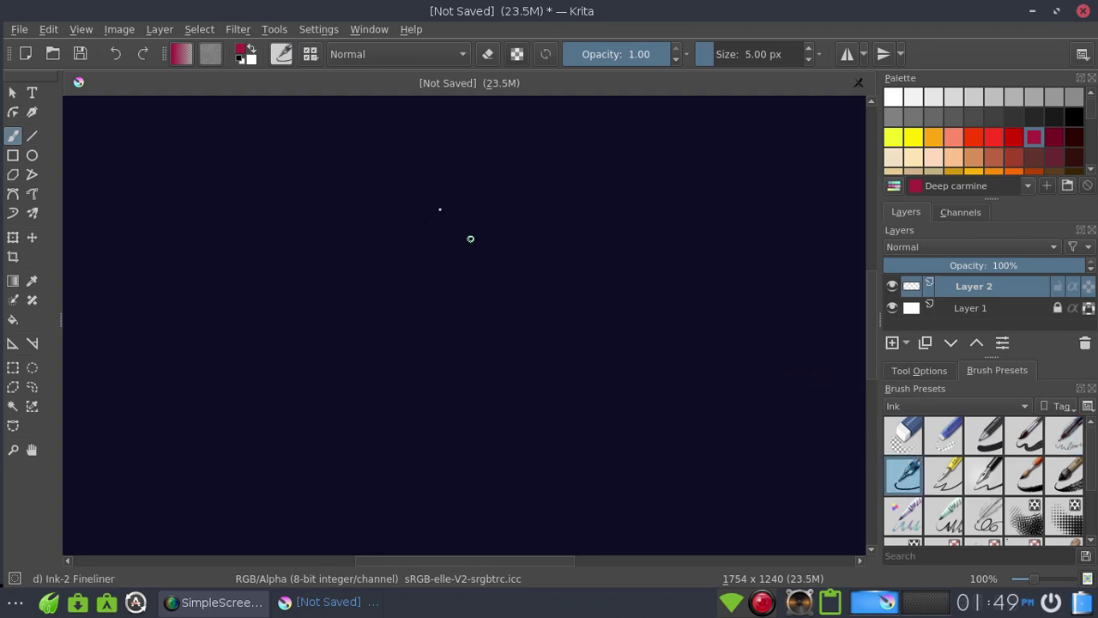
pyautogui.moveTo(432, 214)
pyautogui.mouseDown()
pyautogui.moveTo(511, 246)
pyautogui.moveTo(620, 211)
pyautogui.mouseUp()
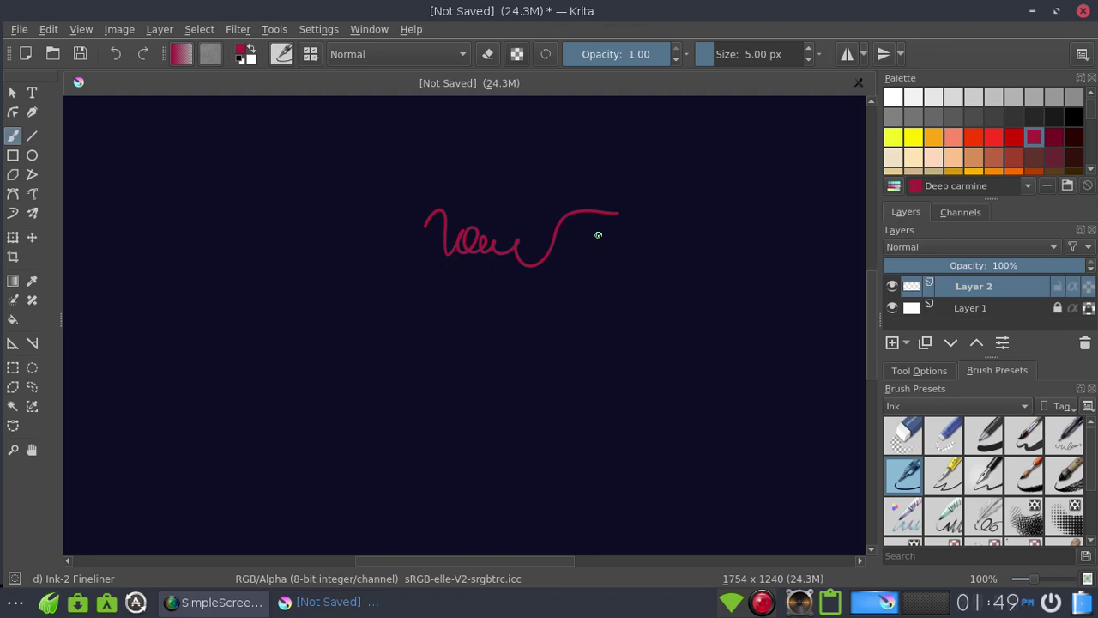
pyautogui.moveTo(581, 253); pyautogui.dragTo(733, 208)
pyautogui.hotkey('ctrl', 'z')
pyautogui.hotkey('ctrl', 'z')
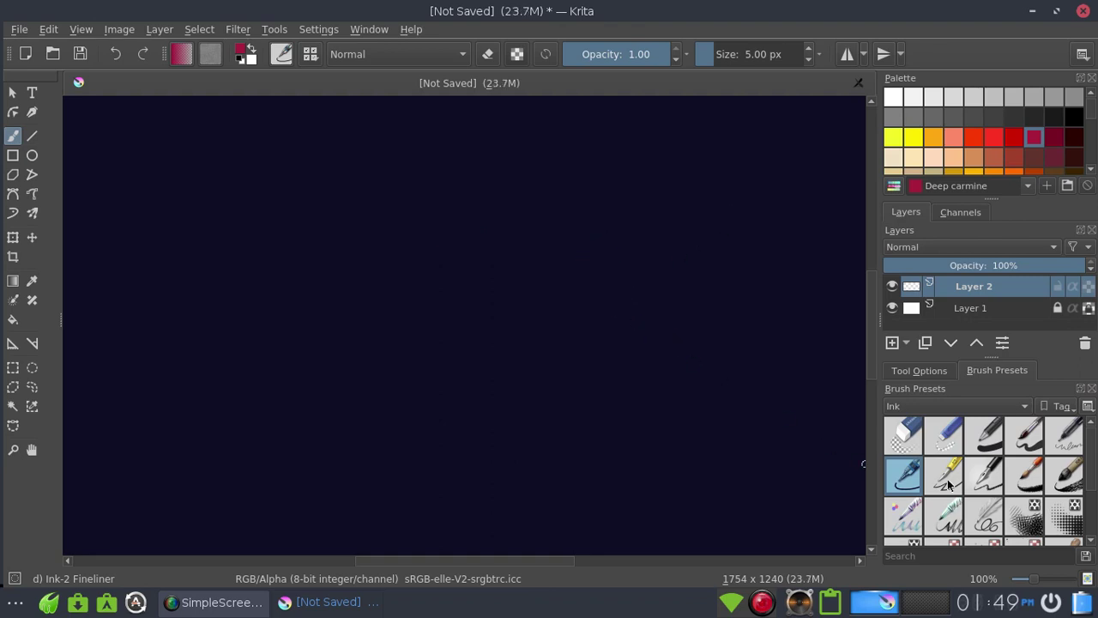
# Step: Test the Ink-3 Gpen brush at 5 px with two strokes, then undo them
pyautogui.click(946, 478)
pyautogui.moveTo(640, 172); pyautogui.dragTo(457, 264)
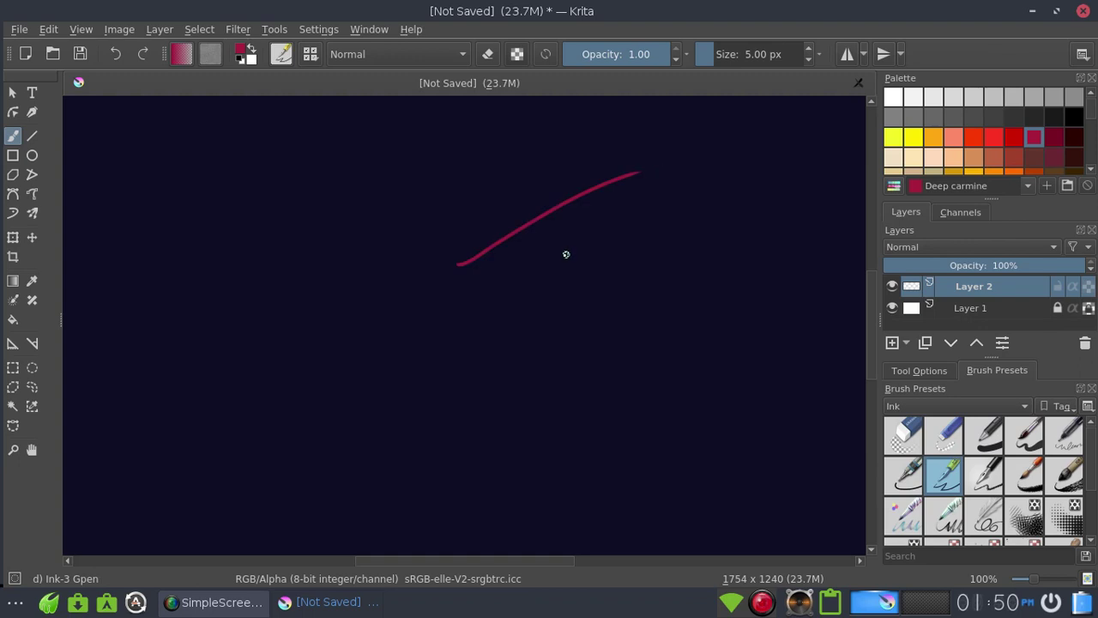
pyautogui.moveTo(548, 264); pyautogui.dragTo(597, 257)
pyautogui.hotkey('ctrl', 'z')
pyautogui.hotkey('ctrl', 'z')
pyautogui.click(935, 408)
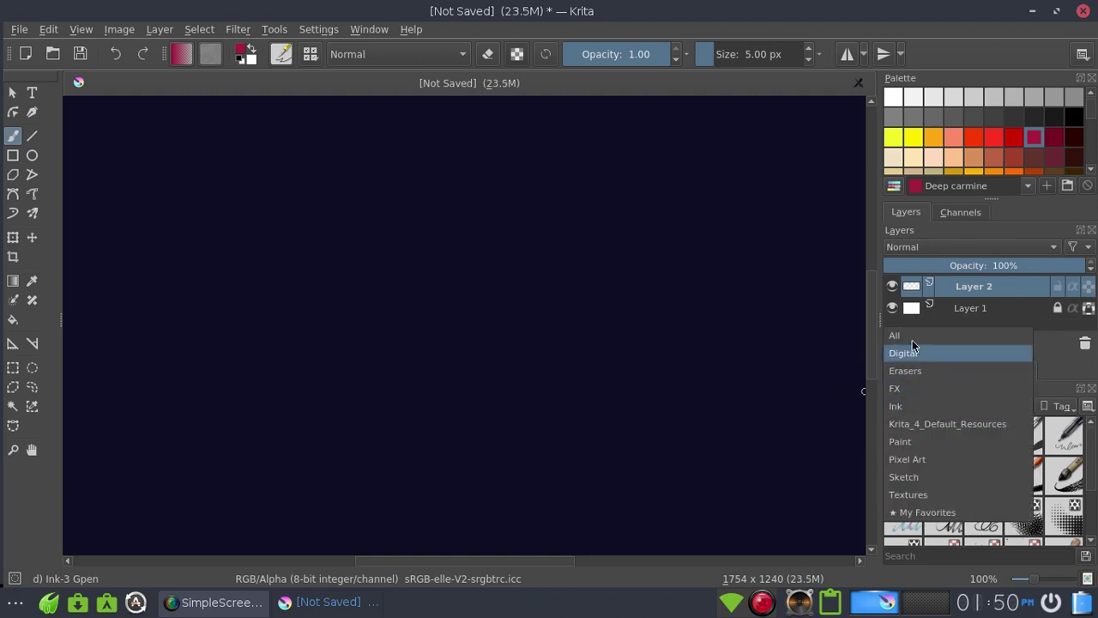
# Step: Show all brush presets and test Basic-2 Opacity, Basic-3 Flow and Basic-4 Flow Opacity strokes
pyautogui.click(934, 336)
pyautogui.click(903, 435)
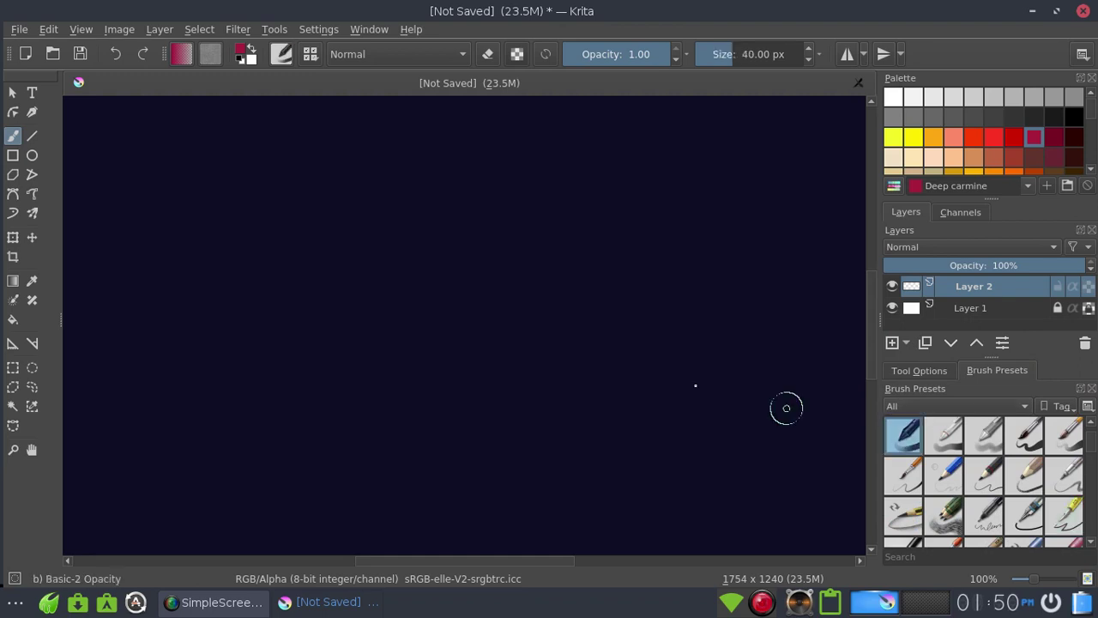
pyautogui.moveTo(532, 343); pyautogui.dragTo(703, 265)
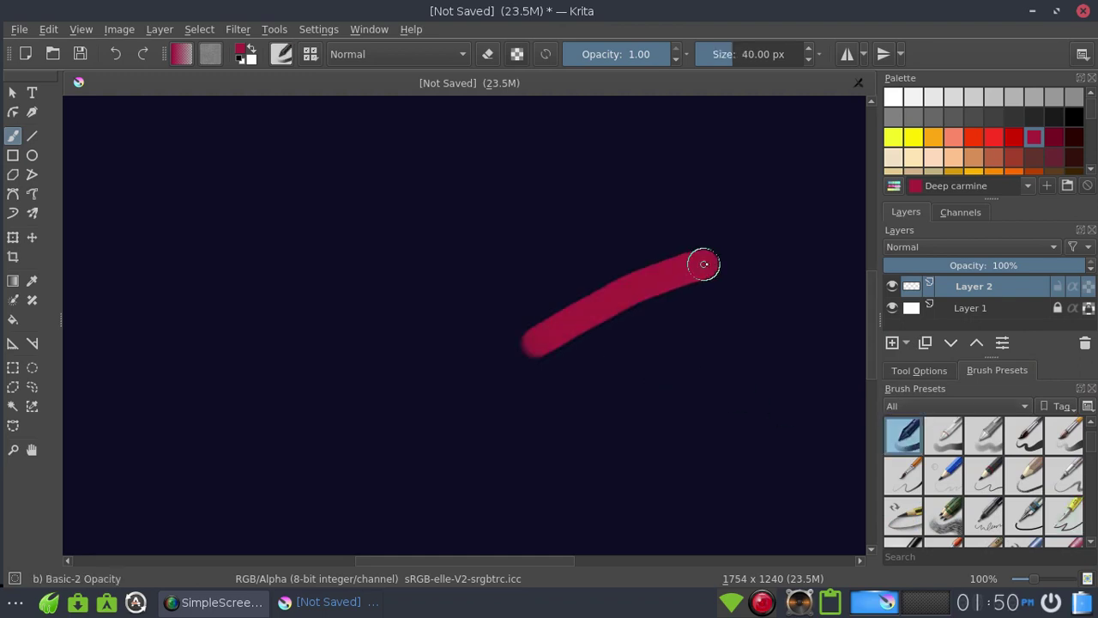
pyautogui.click(943, 435)
pyautogui.moveTo(566, 363); pyautogui.dragTo(728, 283)
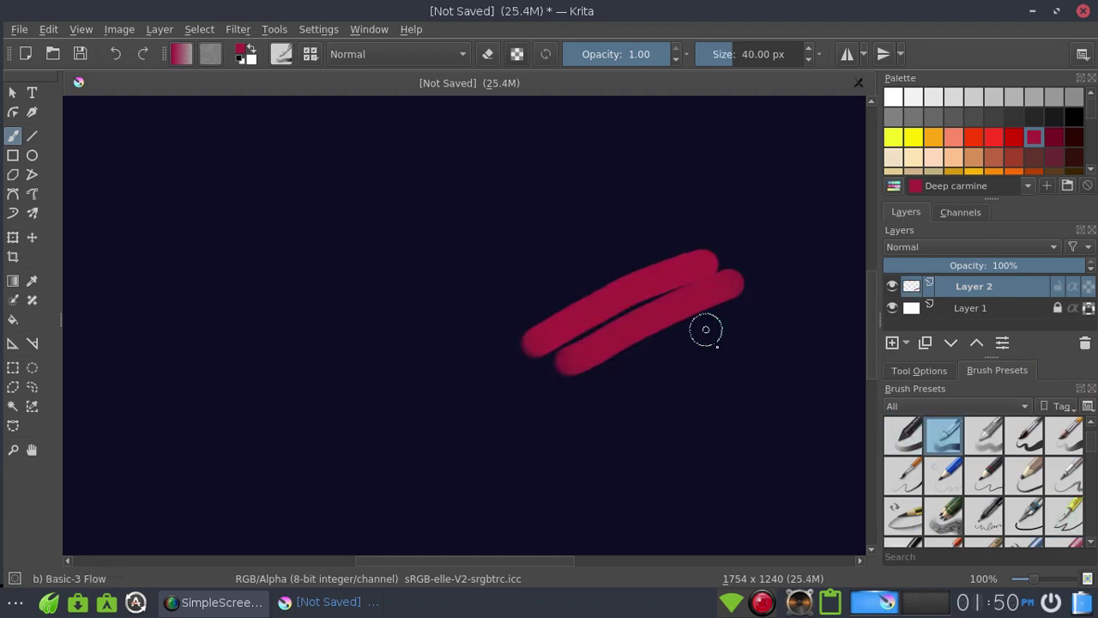
pyautogui.click(984, 433)
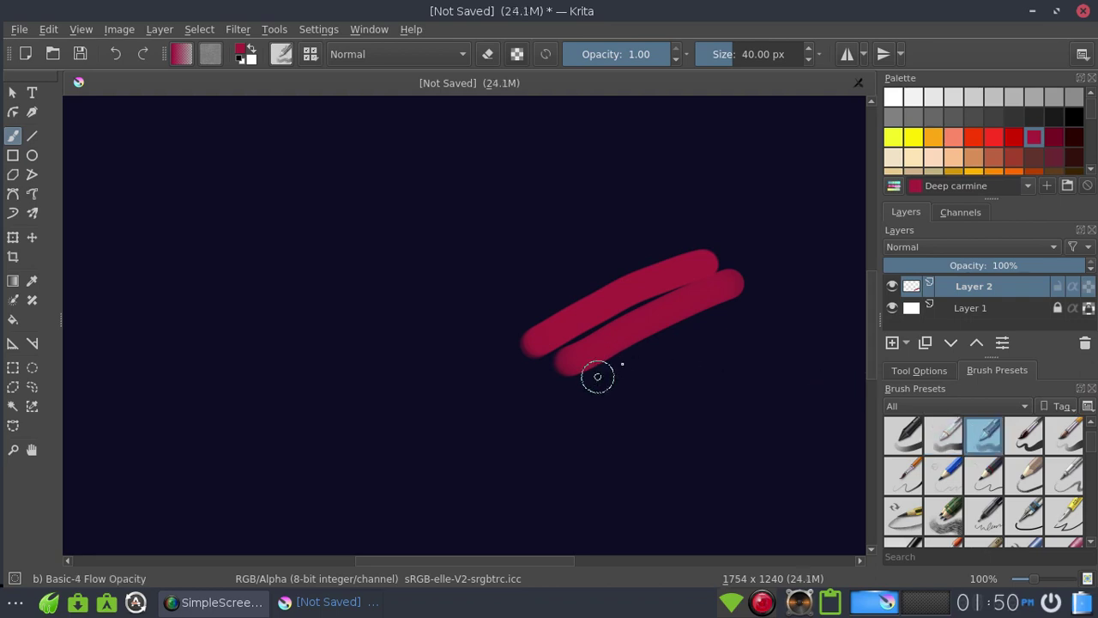
pyautogui.moveTo(595, 375); pyautogui.dragTo(777, 295)
# Step: Test Basic-5 Size and Basic-5 Size Opacity strokes, then undo several of them
pyautogui.click(1023, 435)
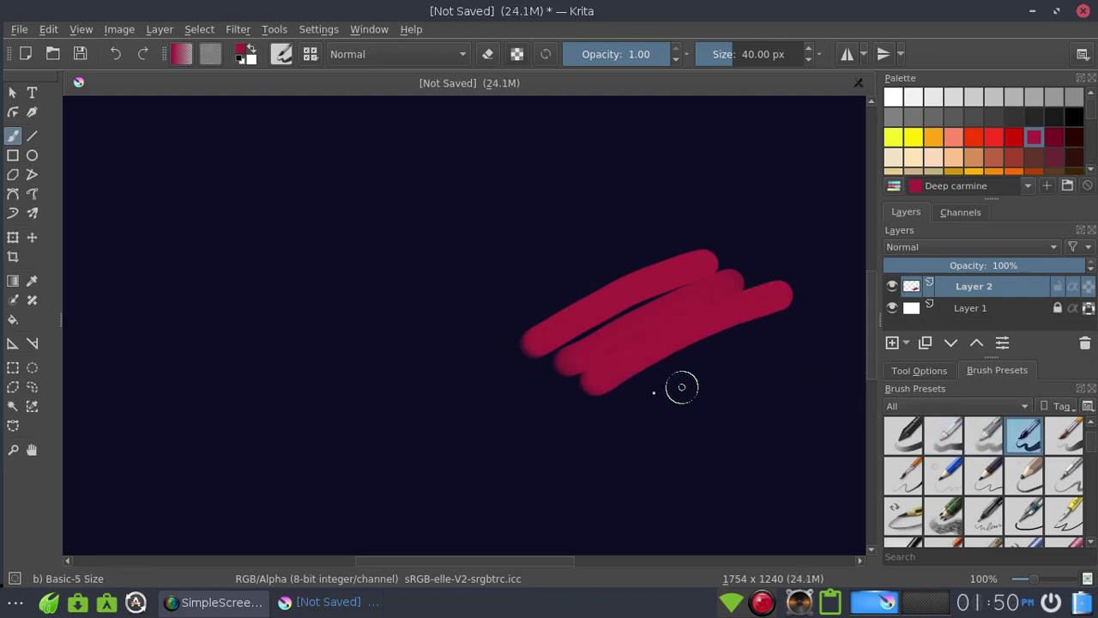
pyautogui.moveTo(625, 397); pyautogui.dragTo(774, 327)
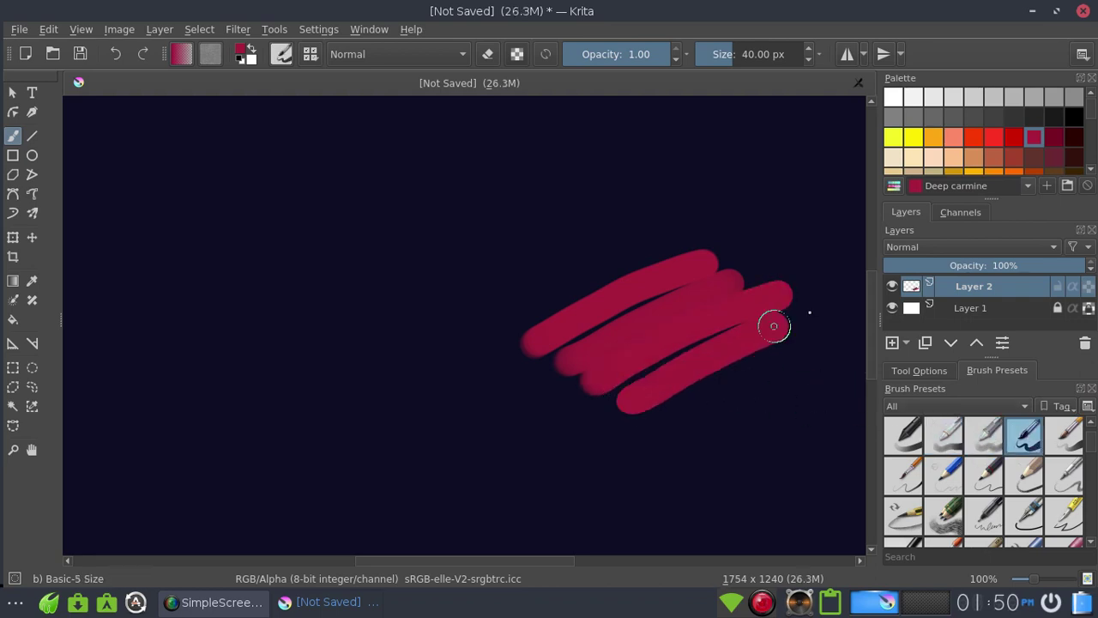
pyautogui.click(1064, 434)
pyautogui.moveTo(664, 398); pyautogui.dragTo(829, 319)
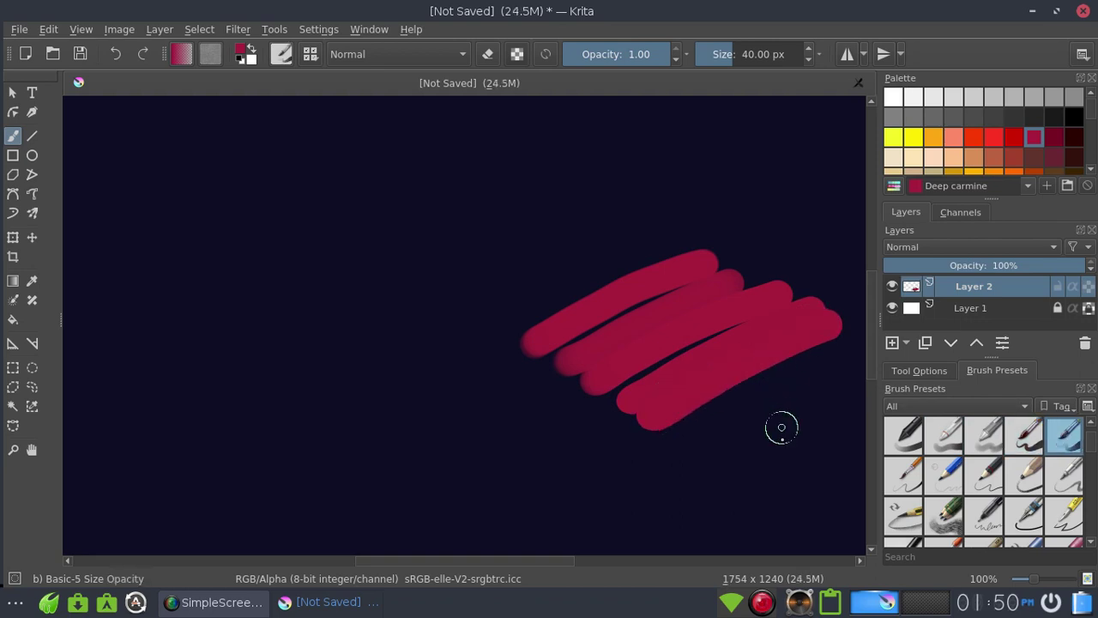
pyautogui.moveTo(542, 461); pyautogui.dragTo(609, 422)
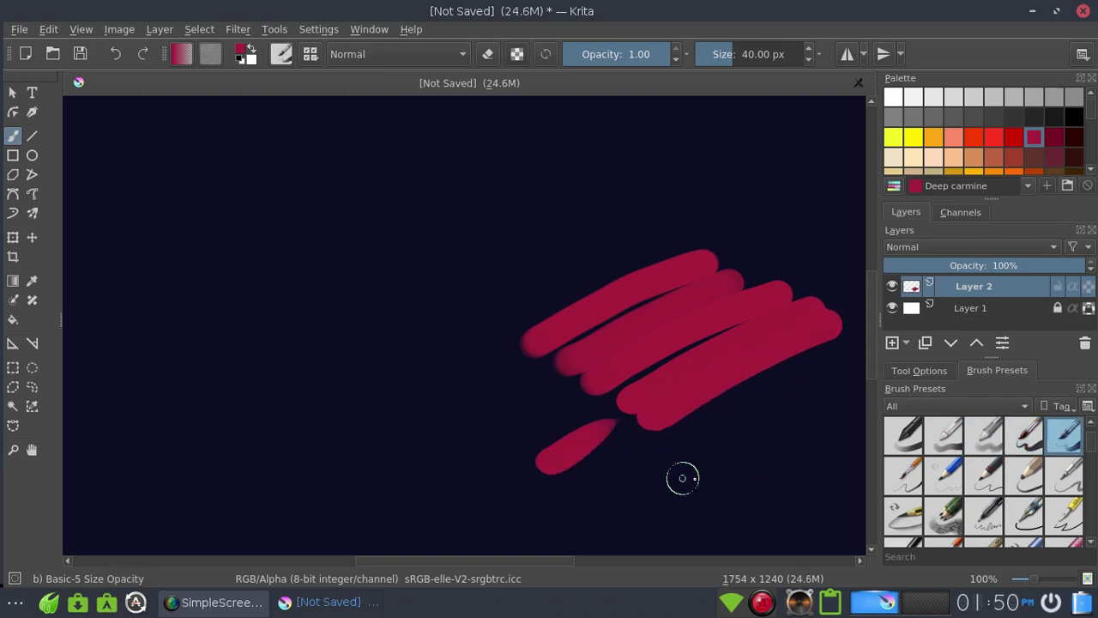
pyautogui.hotkey('ctrl', 'z')
pyautogui.hotkey('ctrl', 'z')
pyautogui.hotkey('ctrl', 'z')
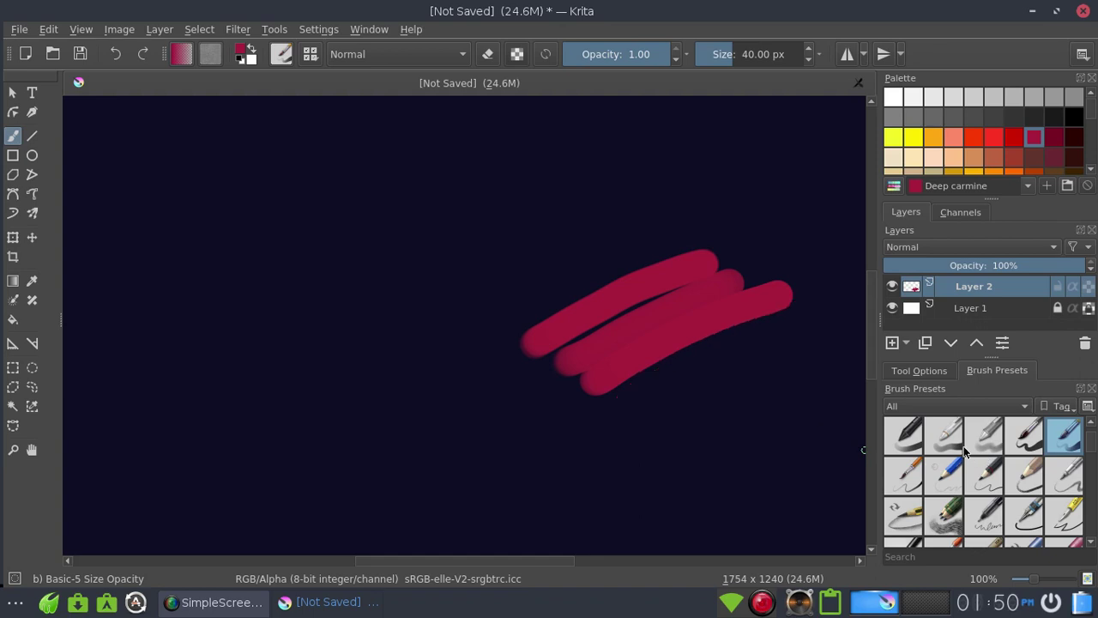
pyautogui.hotkey('ctrl', 'z')
pyautogui.hotkey('ctrl', 'z')
pyautogui.hotkey('ctrl', 'z')
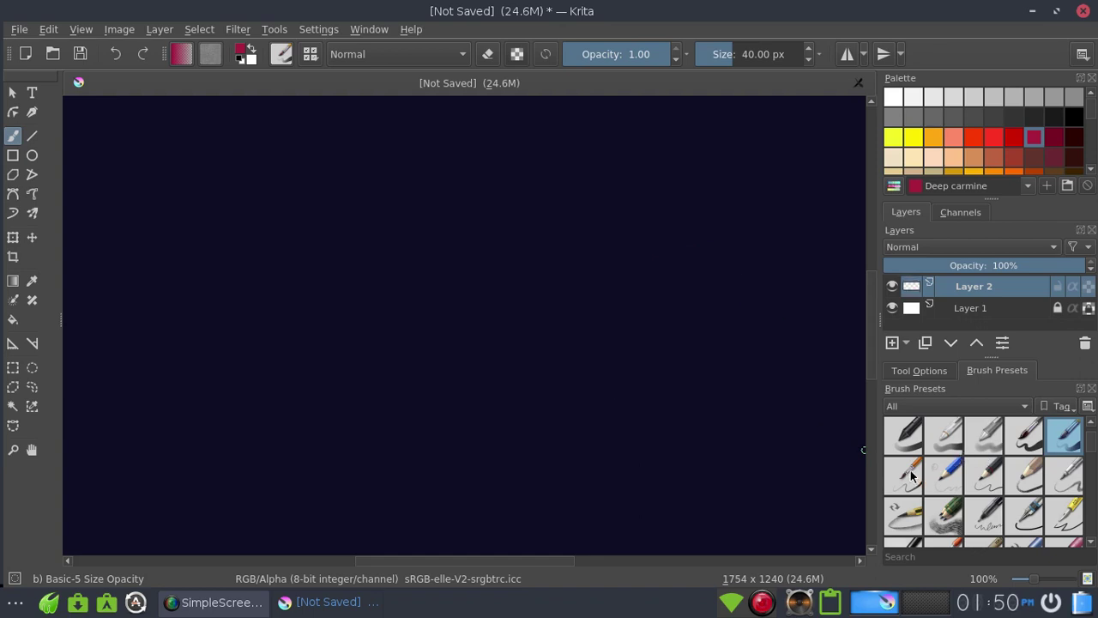
# Step: Test and undo strokes with the Basic-6 Details and Pencil-1 Hard brushes
pyautogui.click(912, 475)
pyautogui.moveTo(519, 336); pyautogui.dragTo(702, 245)
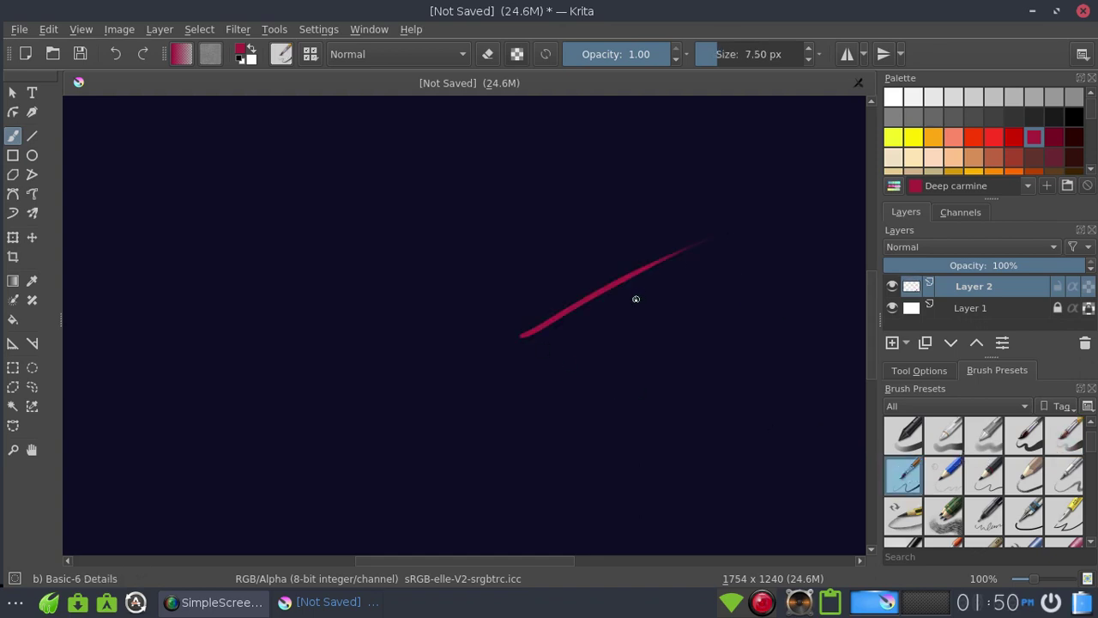
pyautogui.hotkey('ctrl', 'z')
pyautogui.click(939, 482)
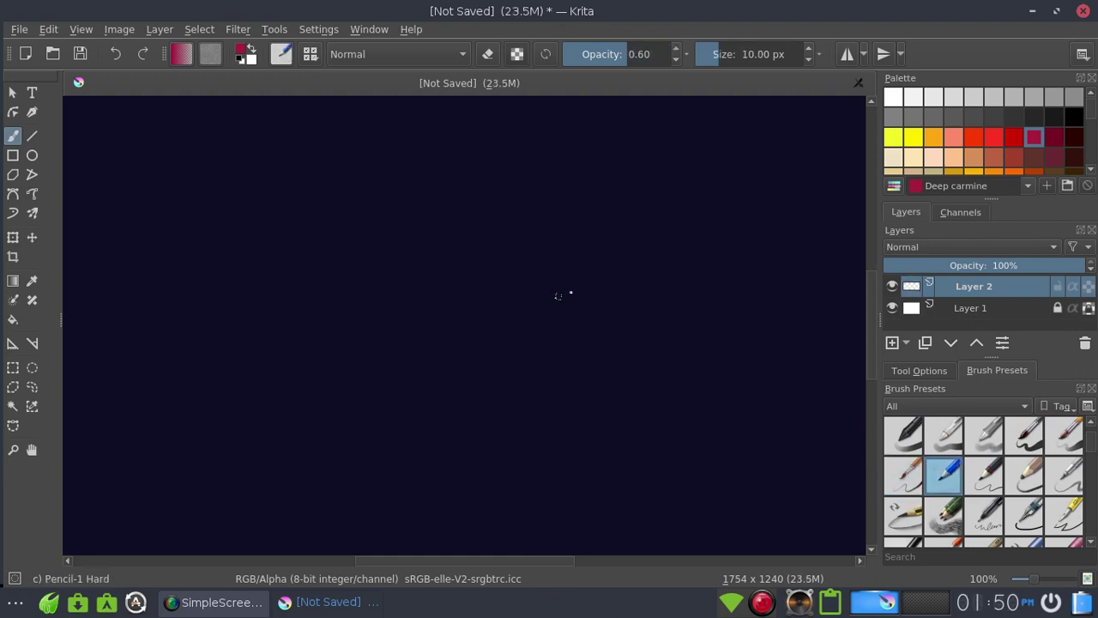
pyautogui.moveTo(563, 313); pyautogui.dragTo(713, 286)
pyautogui.hotkey('ctrl', 'z')
# Step: Test and undo a Pencil-2 stroke at 10 px, then pick Dark crimson
pyautogui.click(984, 478)
pyautogui.moveTo(537, 308); pyautogui.dragTo(654, 319)
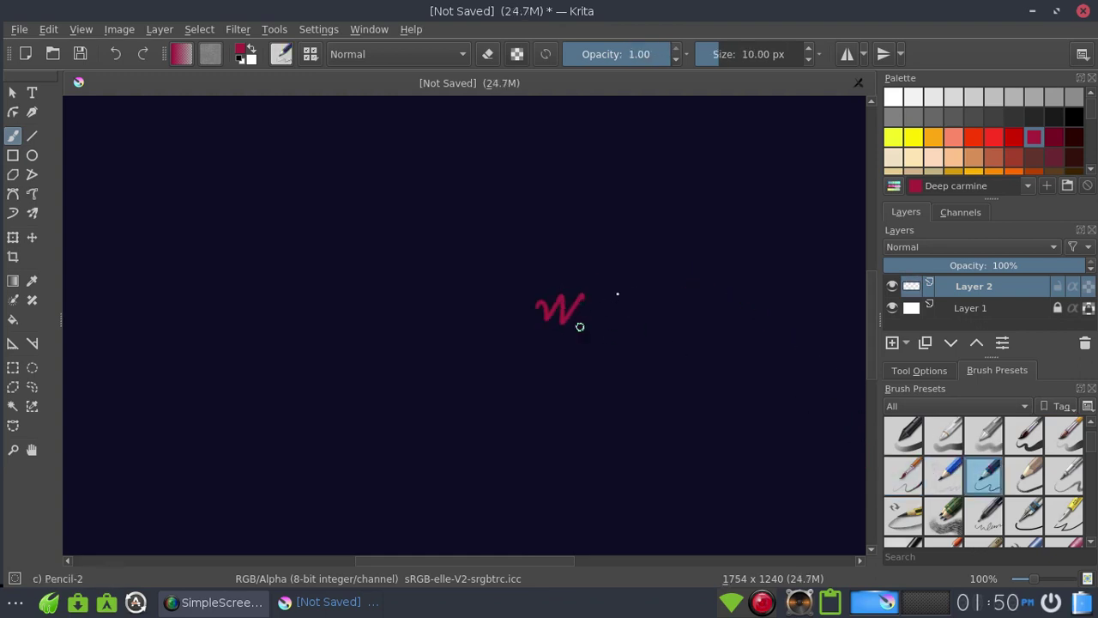
pyautogui.hotkey('ctrl', 'z')
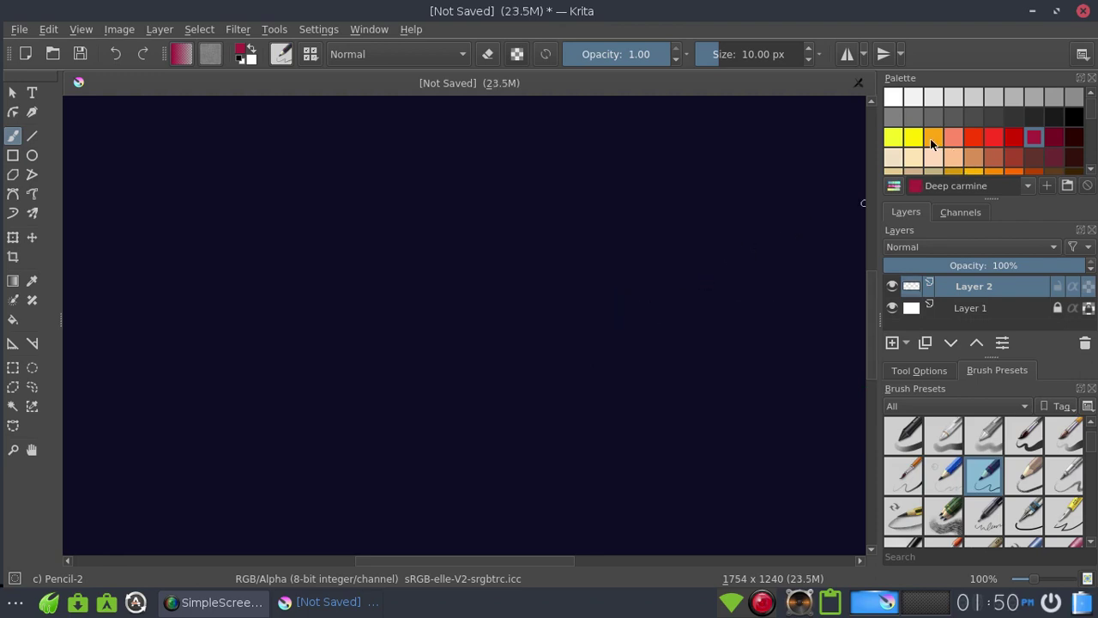
pyautogui.click(1054, 139)
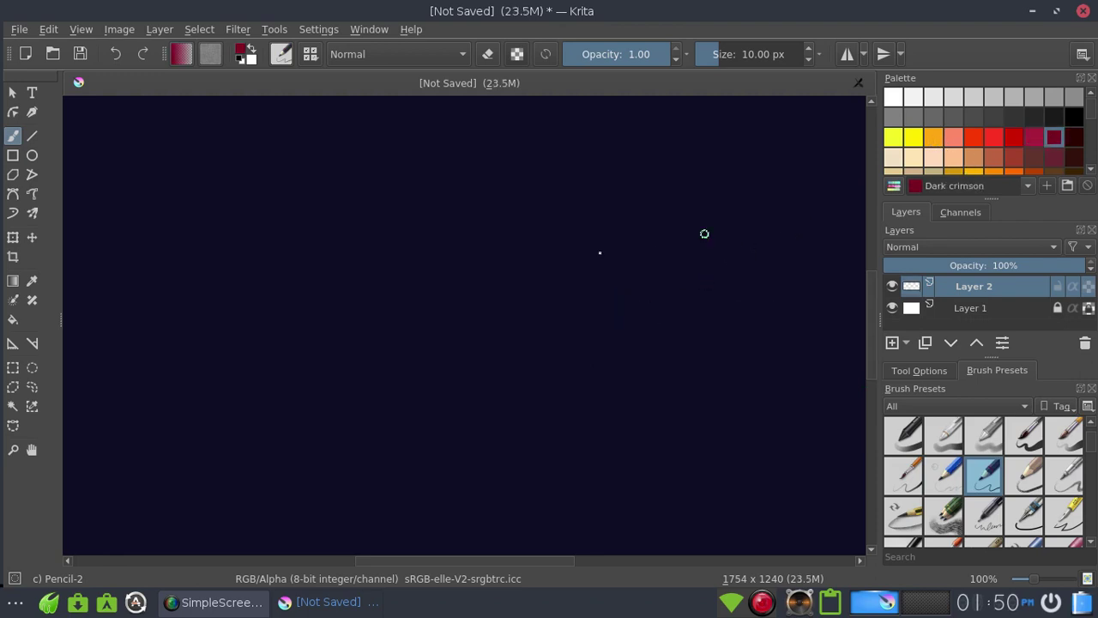
# Step: Sketch the anglerfish's lure, toothy mouth, lower jaw, zig-zag fin, tail and small lower fin
pyautogui.moveTo(587, 247); pyautogui.dragTo(590, 248)
pyautogui.moveTo(521, 272)
pyautogui.mouseDown()
pyautogui.moveTo(554, 259)
pyautogui.moveTo(591, 277)
pyautogui.mouseUp()
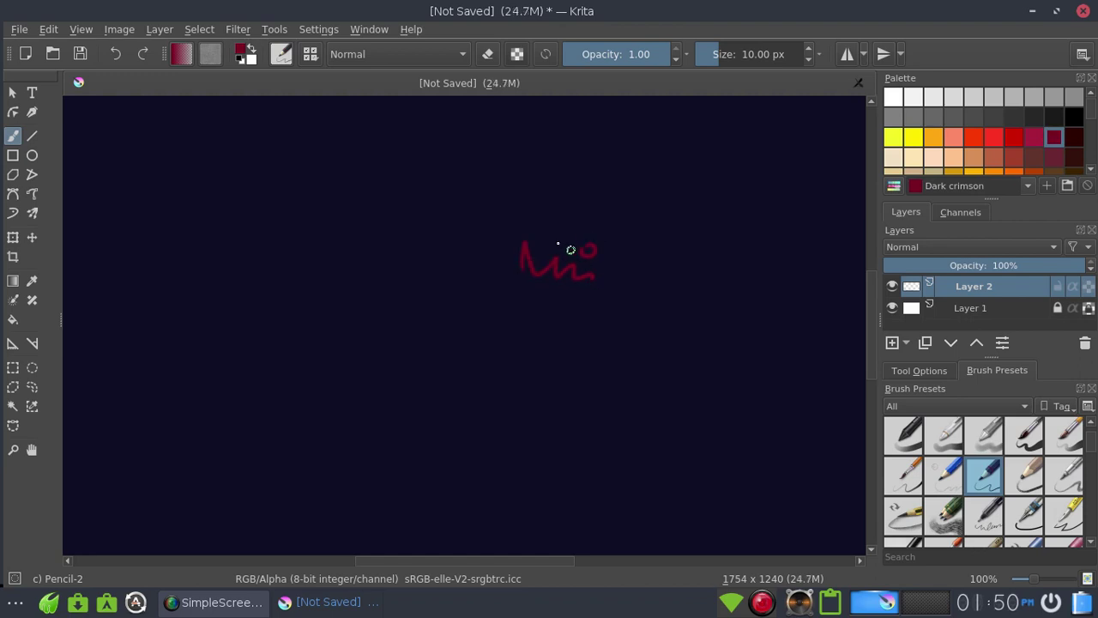
pyautogui.moveTo(537, 253)
pyautogui.mouseDown()
pyautogui.moveTo(559, 229)
pyautogui.moveTo(544, 177)
pyautogui.moveTo(520, 209)
pyautogui.moveTo(532, 181)
pyautogui.moveTo(578, 206)
pyautogui.moveTo(581, 221)
pyautogui.moveTo(621, 215)
pyautogui.moveTo(633, 197)
pyautogui.moveTo(630, 214)
pyautogui.moveTo(665, 200)
pyautogui.moveTo(686, 264)
pyautogui.mouseUp()
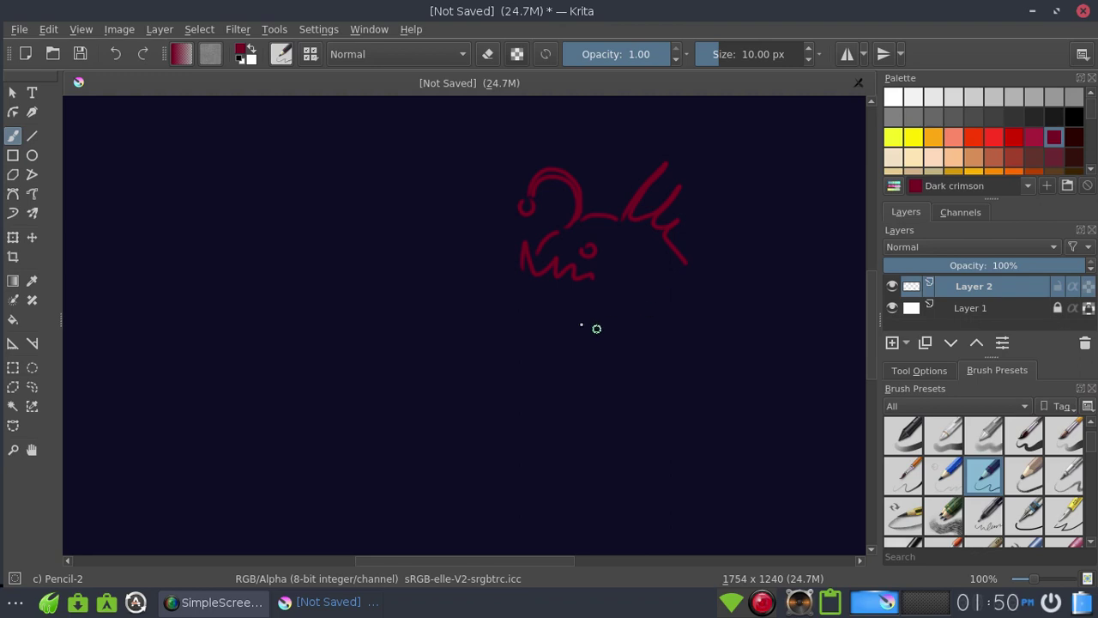
pyautogui.moveTo(521, 279); pyautogui.dragTo(610, 329)
pyautogui.moveTo(625, 270)
pyautogui.mouseDown()
pyautogui.moveTo(658, 289)
pyautogui.moveTo(630, 326)
pyautogui.moveTo(635, 314)
pyautogui.mouseUp()
pyautogui.moveTo(701, 265)
pyautogui.mouseDown()
pyautogui.moveTo(714, 257)
pyautogui.moveTo(762, 274)
pyautogui.moveTo(742, 294)
pyautogui.moveTo(684, 297)
pyautogui.moveTo(664, 312)
pyautogui.mouseUp()
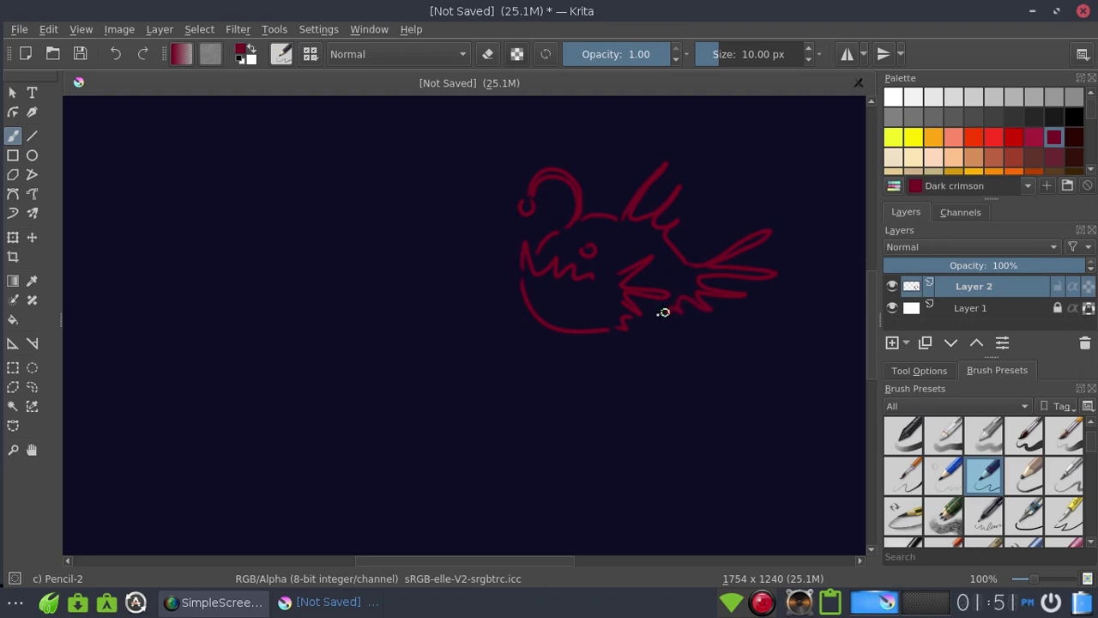
pyautogui.moveTo(523, 307)
pyautogui.mouseDown()
pyautogui.moveTo(503, 321)
pyautogui.moveTo(535, 323)
pyautogui.mouseUp()
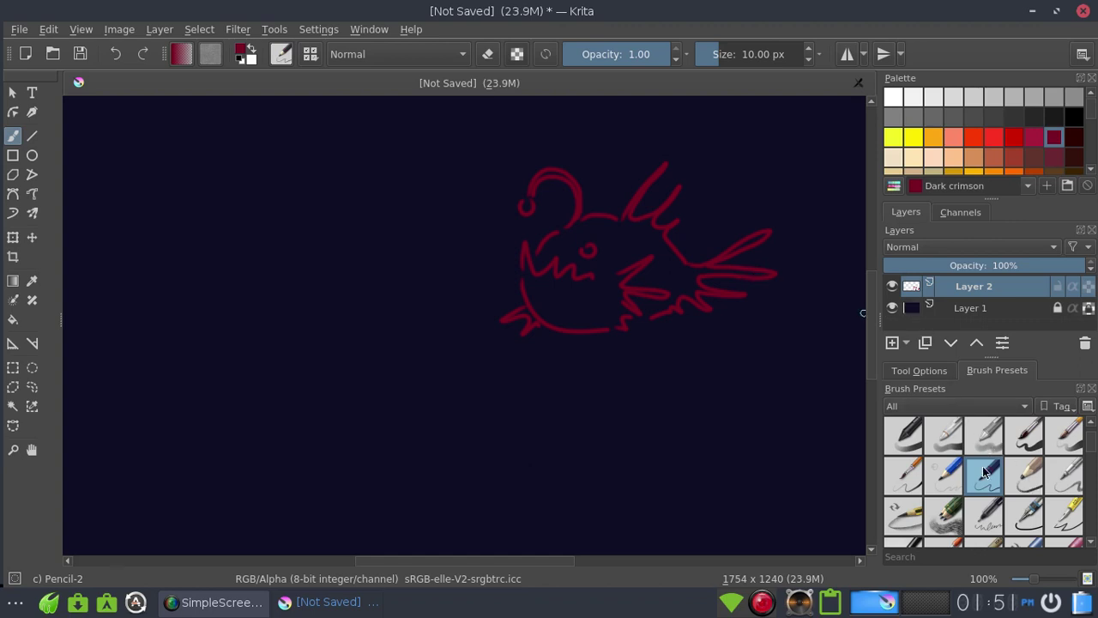
# Step: With Pencil-3 Large 4B, sketch the second anglerfish's eye, toothy mouth and lure on the left
pyautogui.click(1025, 475)
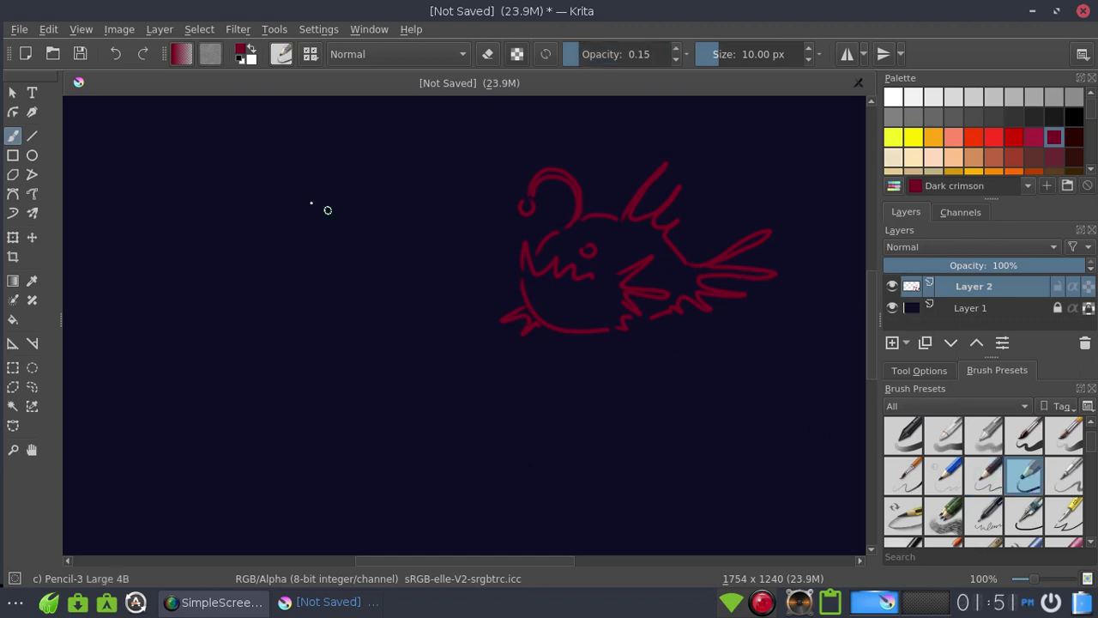
pyautogui.moveTo(306, 241); pyautogui.dragTo(312, 250)
pyautogui.moveTo(322, 277)
pyautogui.mouseDown()
pyautogui.moveTo(375, 265)
pyautogui.moveTo(388, 251)
pyautogui.moveTo(352, 319)
pyautogui.mouseUp()
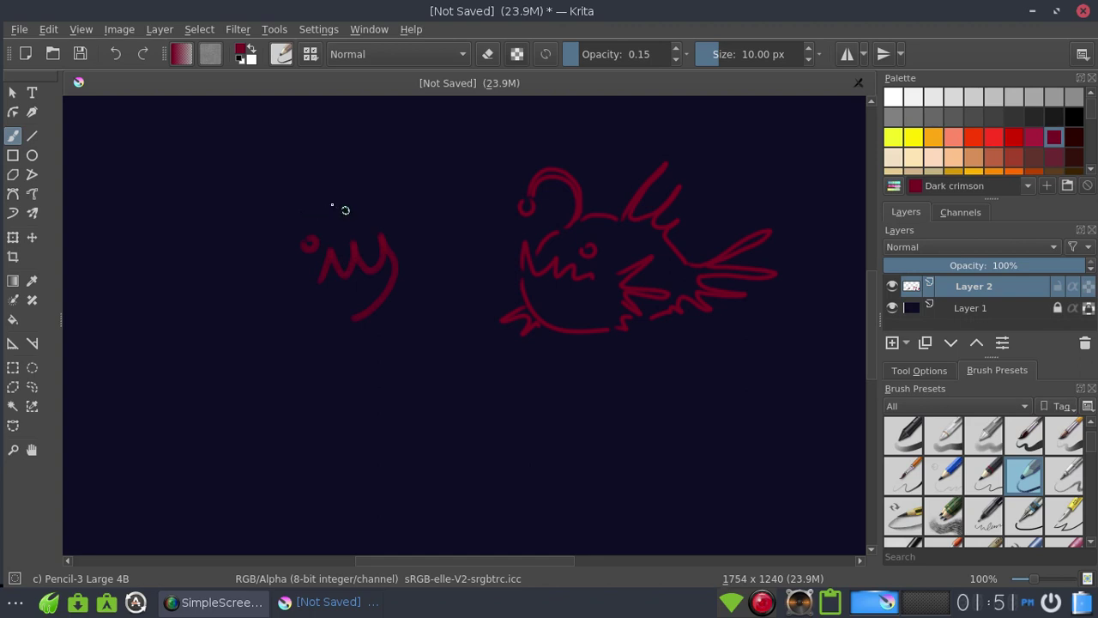
pyautogui.moveTo(315, 201)
pyautogui.mouseDown()
pyautogui.moveTo(360, 171)
pyautogui.moveTo(351, 197)
pyautogui.moveTo(325, 202)
pyautogui.moveTo(353, 224)
pyautogui.mouseUp()
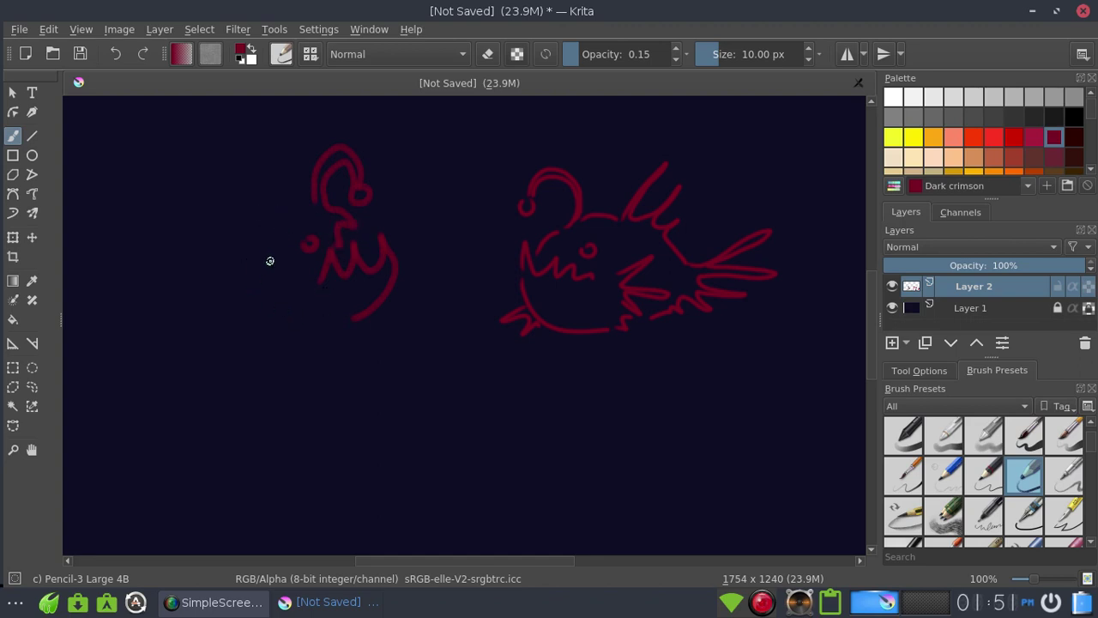
# Step: Add its wing-like fin, spiky under-fin, body outline and tail fin, then select the soft 16 px Pencil-4 Soft
pyautogui.moveTo(259, 258)
pyautogui.mouseDown()
pyautogui.moveTo(216, 242)
pyautogui.moveTo(236, 304)
pyautogui.moveTo(330, 311)
pyautogui.mouseUp()
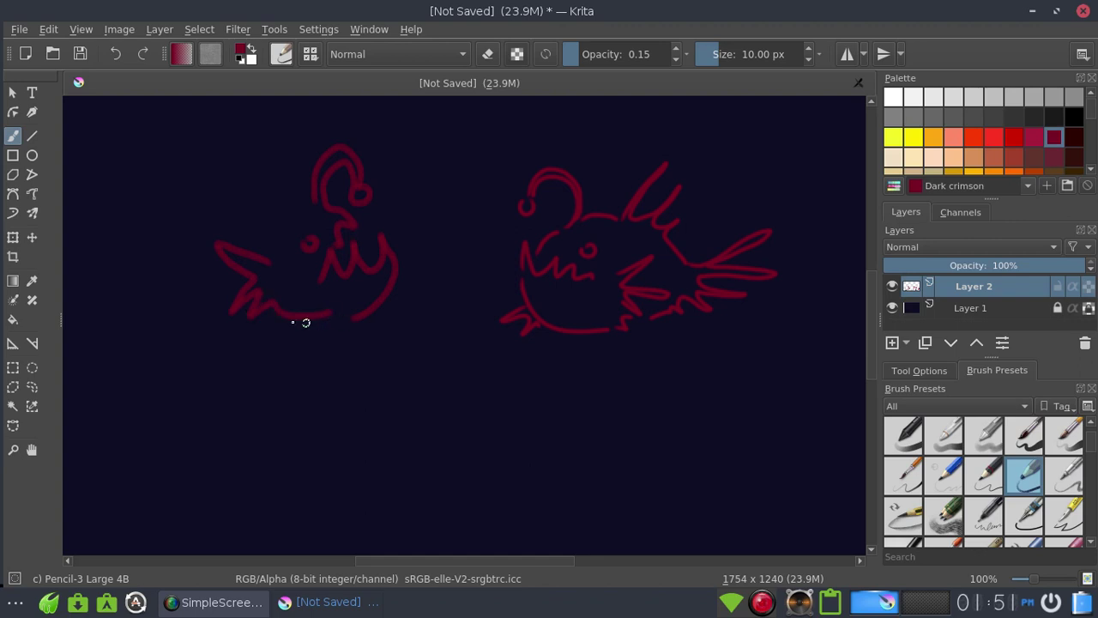
pyautogui.moveTo(347, 322); pyautogui.dragTo(316, 326)
pyautogui.moveTo(206, 286)
pyautogui.mouseDown()
pyautogui.moveTo(189, 263)
pyautogui.moveTo(117, 232)
pyautogui.moveTo(117, 214)
pyautogui.moveTo(152, 181)
pyautogui.moveTo(178, 215)
pyautogui.moveTo(224, 190)
pyautogui.moveTo(216, 162)
pyautogui.moveTo(243, 126)
pyautogui.moveTo(273, 135)
pyautogui.moveTo(282, 174)
pyautogui.moveTo(304, 184)
pyautogui.mouseUp()
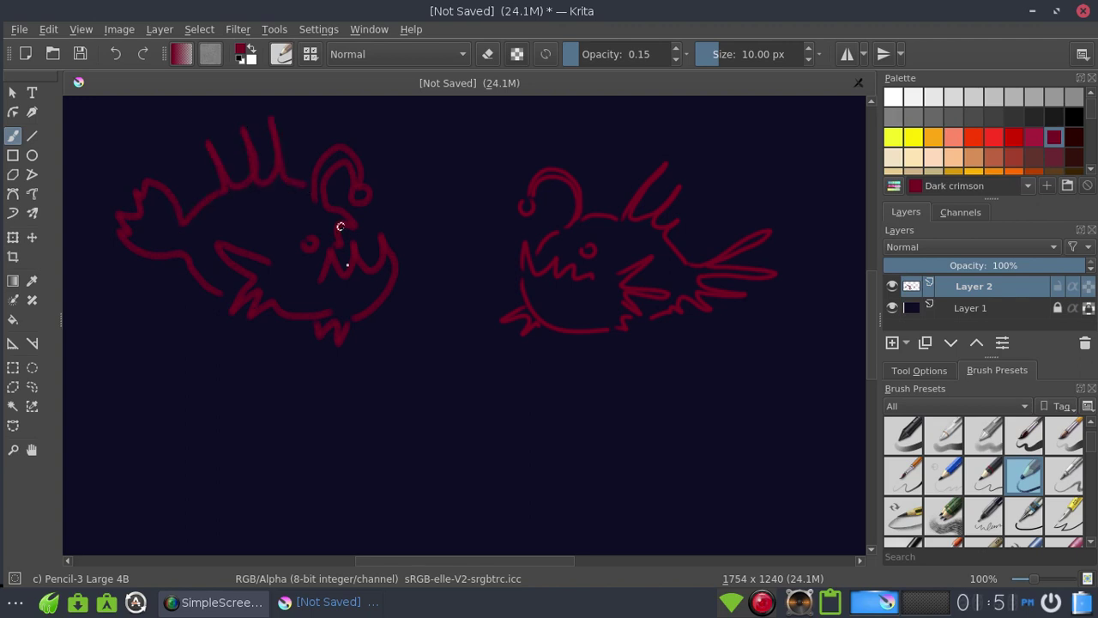
pyautogui.moveTo(189, 271); pyautogui.dragTo(192, 282)
pyautogui.click(1065, 484)
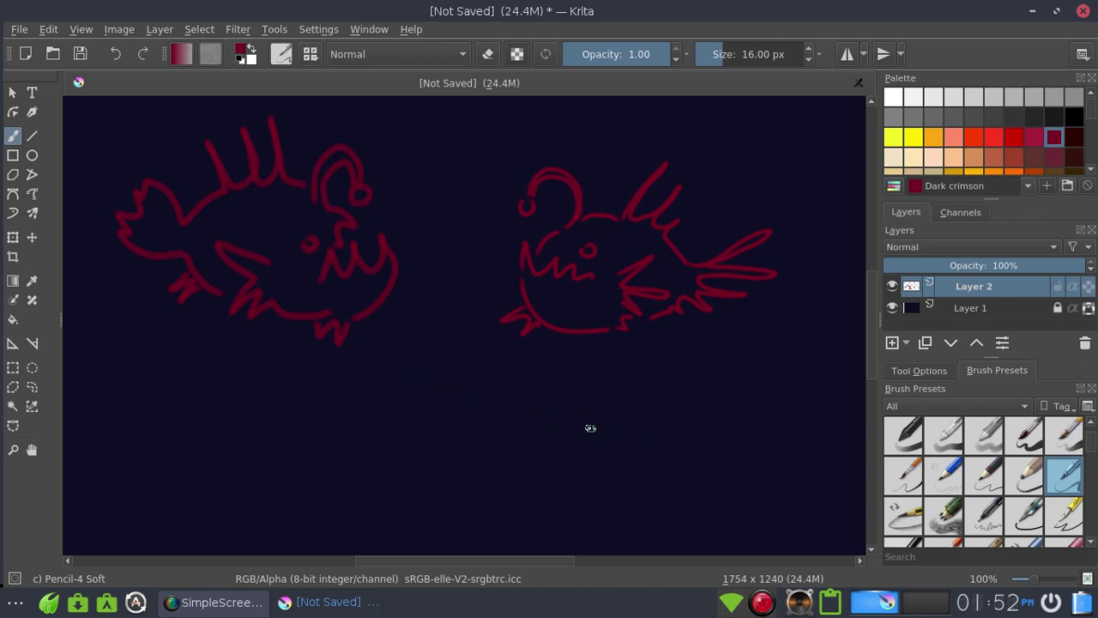
# Step: Scroll the canvas and draw the creature's dome, inner arc, left tentacle and curl
pyautogui.moveTo(871, 317); pyautogui.dragTo(870, 266)
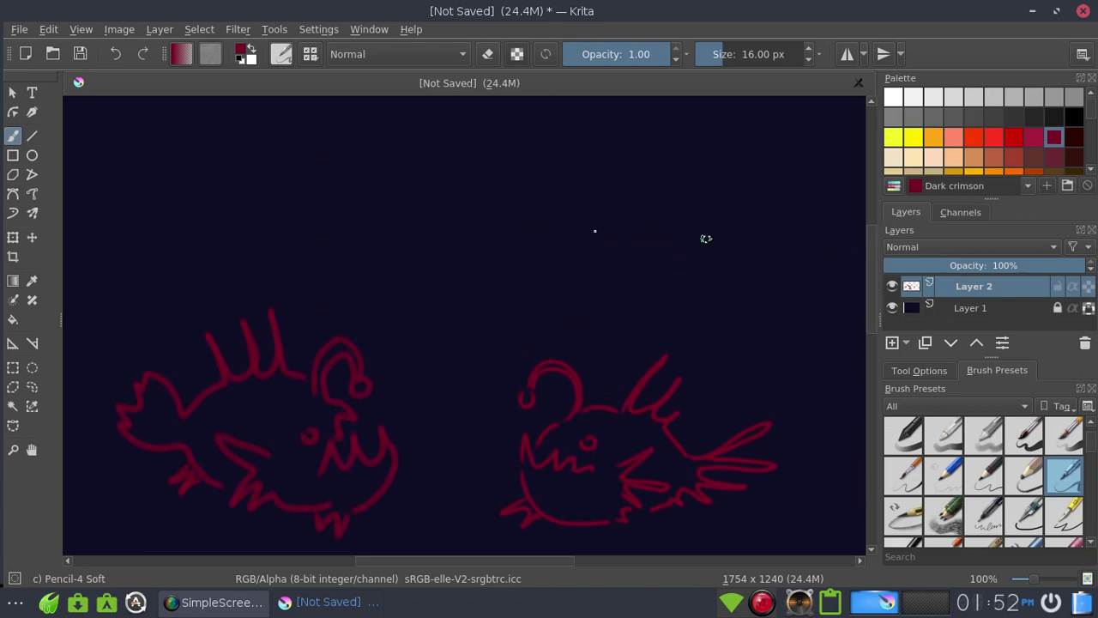
pyautogui.moveTo(417, 225); pyautogui.dragTo(544, 216)
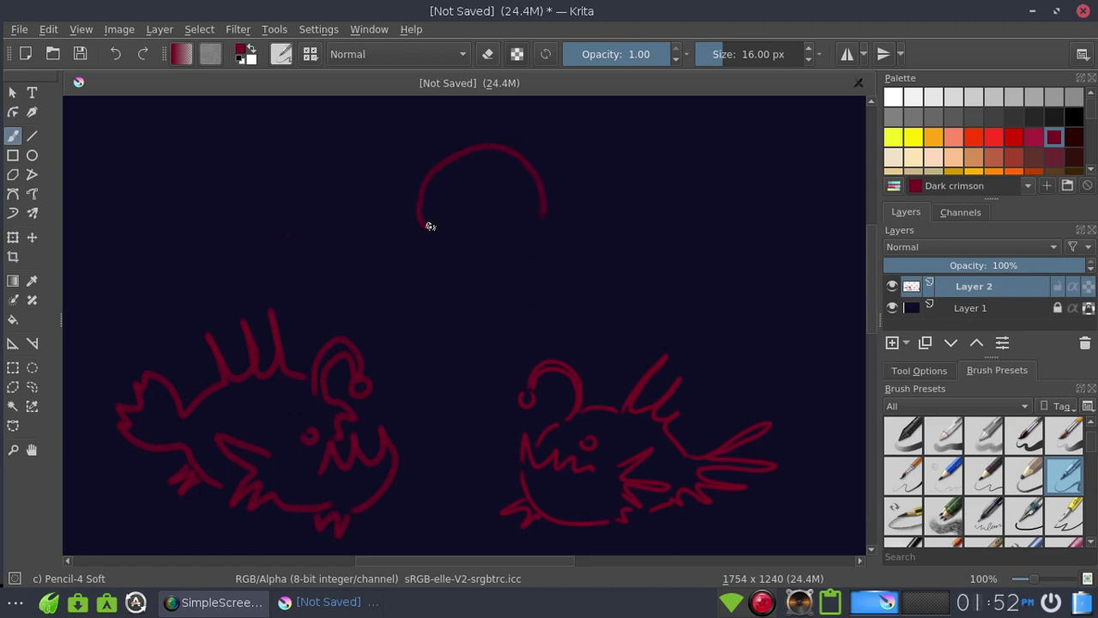
pyautogui.moveTo(432, 229); pyautogui.dragTo(518, 208)
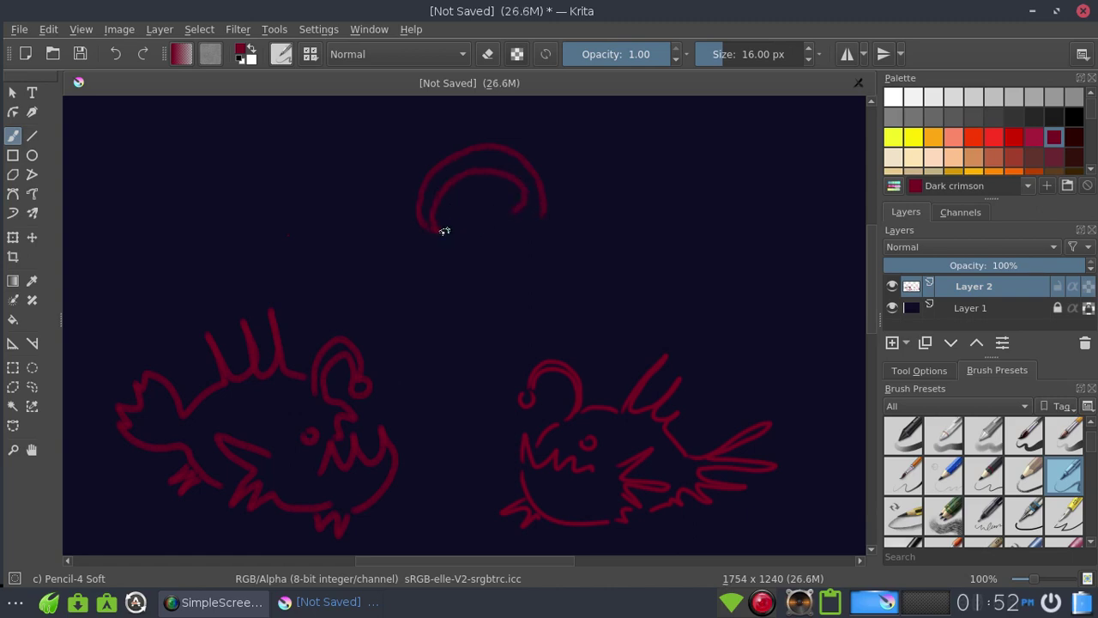
pyautogui.moveTo(436, 229); pyautogui.dragTo(381, 256)
pyautogui.moveTo(411, 209); pyautogui.dragTo(371, 209)
# Step: Add the curling right tentacle, hanging tentacles and two short legs, then select the 40 px tilted pencil
pyautogui.moveTo(614, 178)
pyautogui.mouseDown()
pyautogui.moveTo(554, 208)
pyautogui.moveTo(540, 263)
pyautogui.mouseUp()
pyautogui.moveTo(436, 230)
pyautogui.mouseDown()
pyautogui.moveTo(443, 278)
pyautogui.moveTo(464, 276)
pyautogui.mouseUp()
pyautogui.moveTo(521, 230)
pyautogui.mouseDown()
pyautogui.moveTo(524, 268)
pyautogui.moveTo(477, 277)
pyautogui.moveTo(508, 266)
pyautogui.mouseUp()
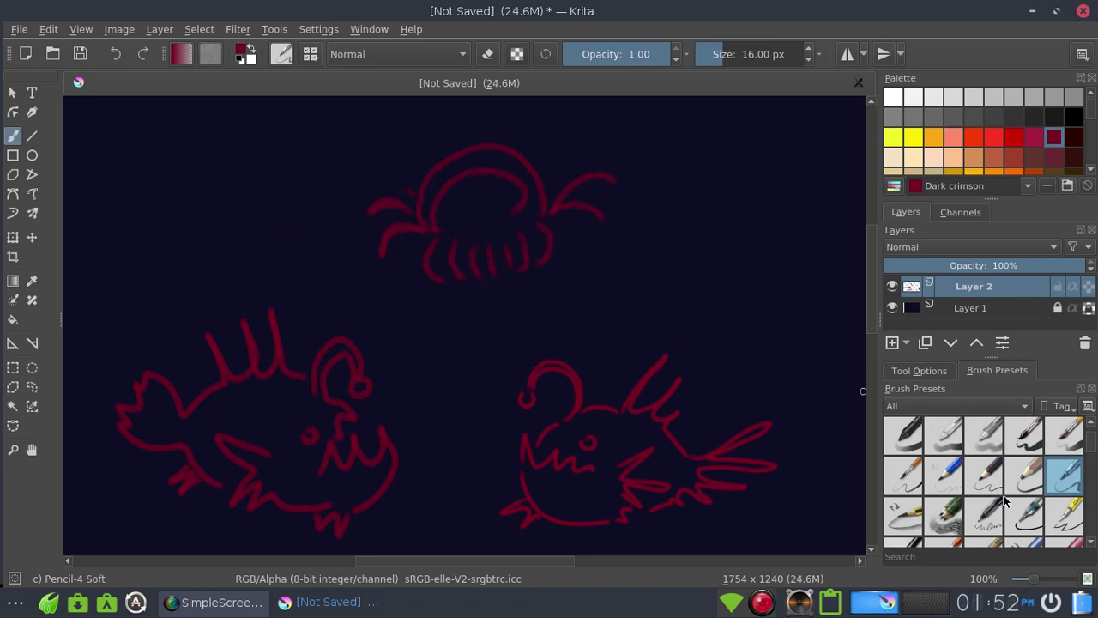
pyautogui.click(912, 520)
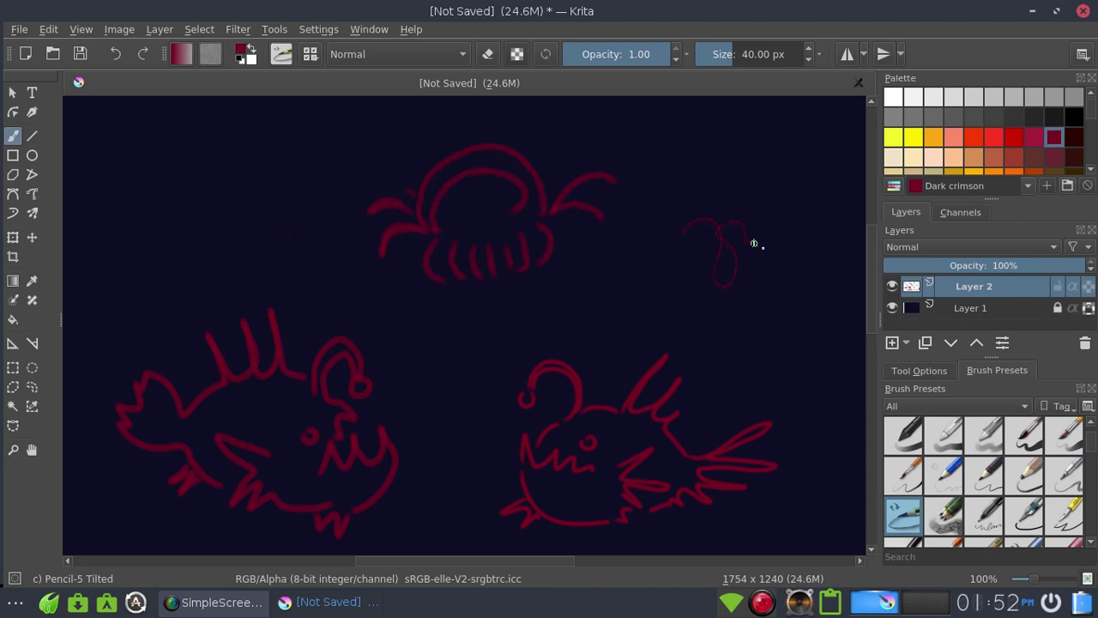
# Step: Paint a soft dark crimson star right of the dome with Pencil-6 Quick Shade, then switch on erase mode
pyautogui.moveTo(735, 207); pyautogui.dragTo(675, 240)
pyautogui.hotkey('ctrl', 'z')
pyautogui.hotkey('ctrl', 'z')
pyautogui.hotkey('ctrl', 'z')
pyautogui.click(944, 517)
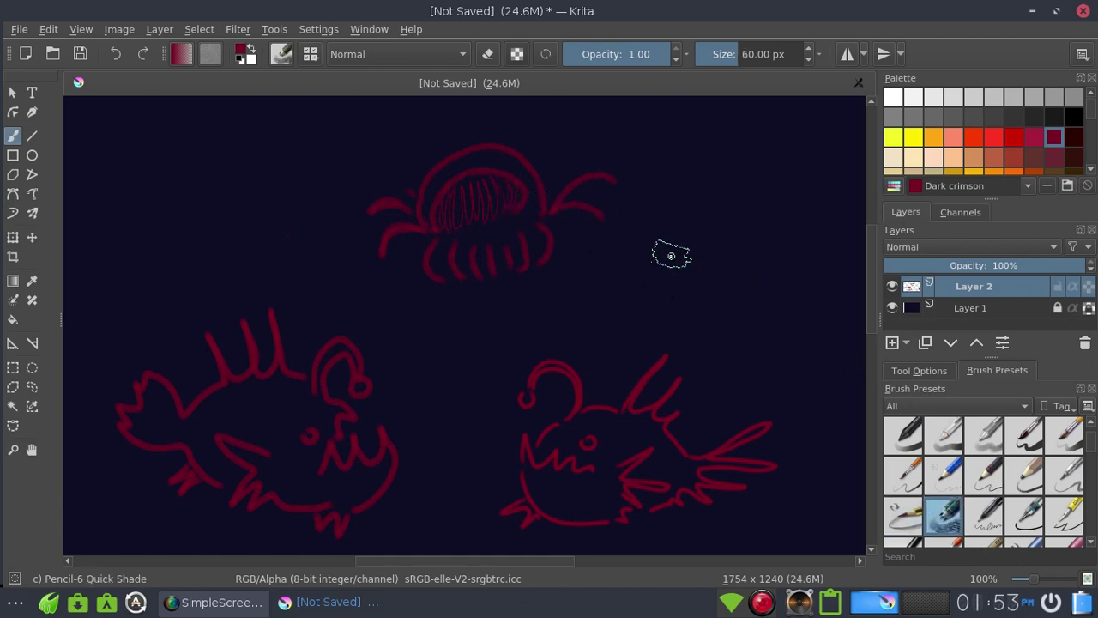
pyautogui.moveTo(687, 177); pyautogui.dragTo(662, 249)
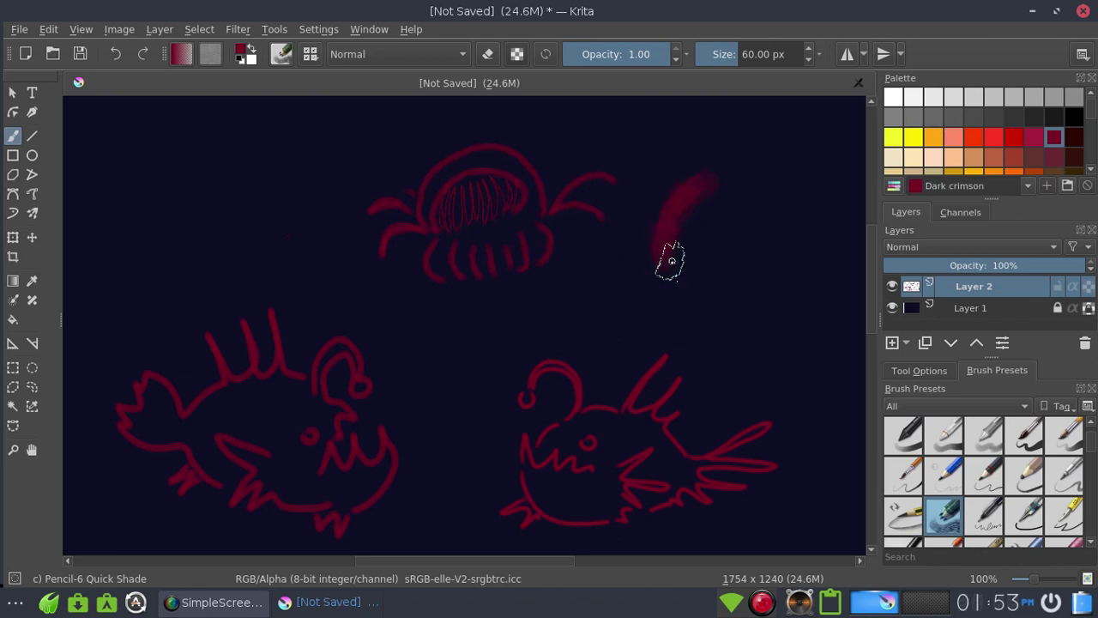
pyautogui.hotkey('ctrl', 'z')
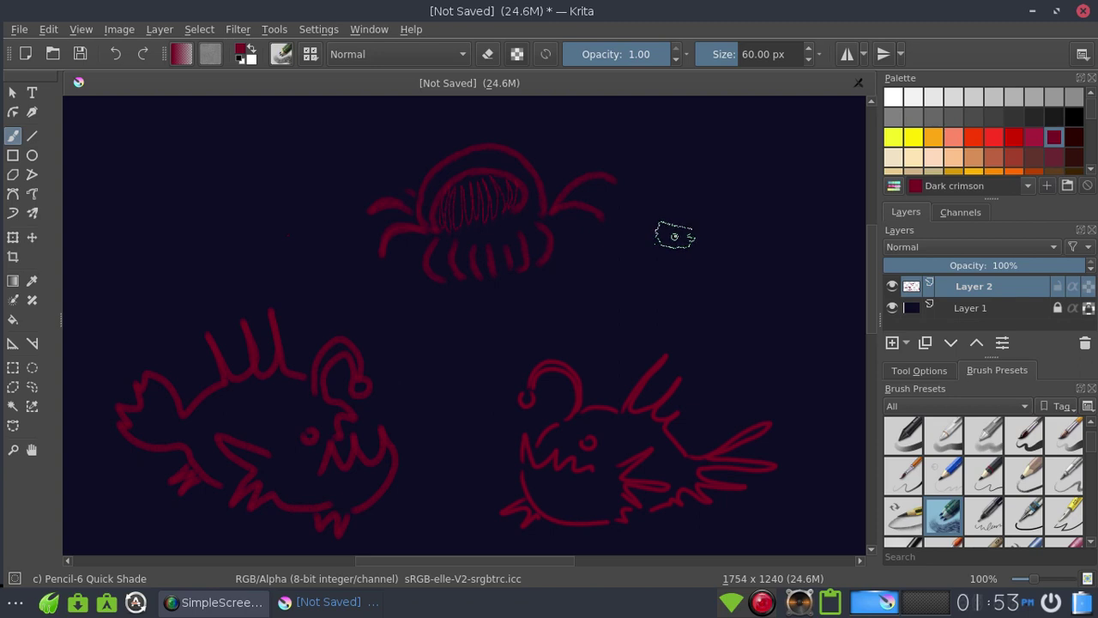
pyautogui.moveTo(691, 245)
pyautogui.mouseDown()
pyautogui.moveTo(699, 201)
pyautogui.moveTo(703, 246)
pyautogui.mouseUp()
pyautogui.moveTo(733, 283)
pyautogui.mouseDown()
pyautogui.moveTo(686, 245)
pyautogui.moveTo(657, 262)
pyautogui.moveTo(675, 248)
pyautogui.moveTo(661, 232)
pyautogui.moveTo(682, 237)
pyautogui.moveTo(696, 206)
pyautogui.moveTo(735, 238)
pyautogui.moveTo(730, 250)
pyautogui.moveTo(667, 265)
pyautogui.moveTo(690, 281)
pyautogui.mouseUp()
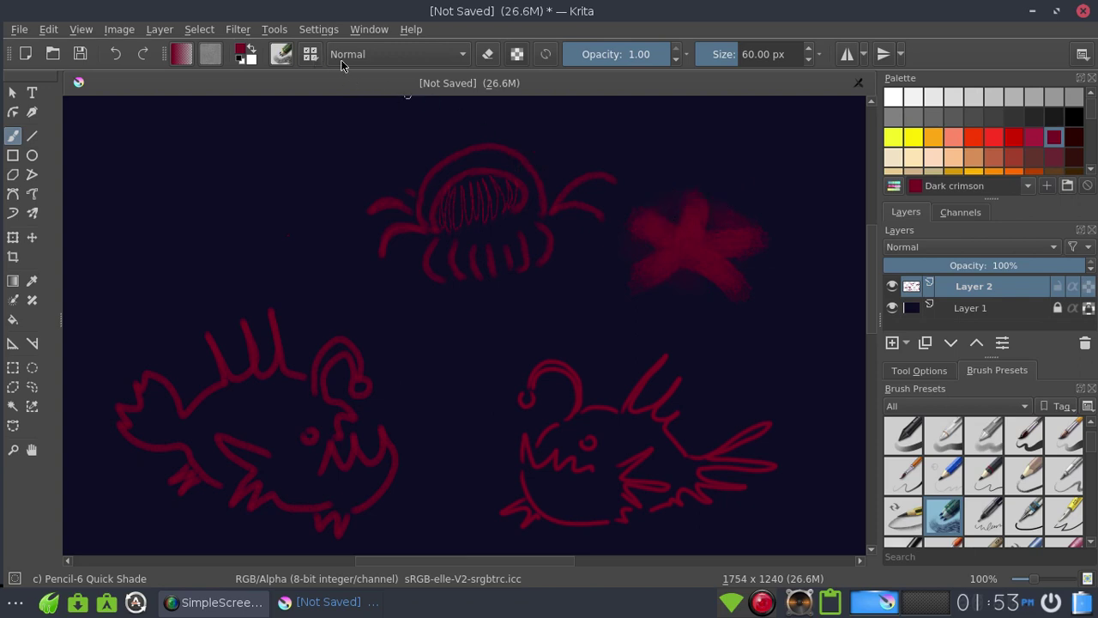
pyautogui.click(488, 54)
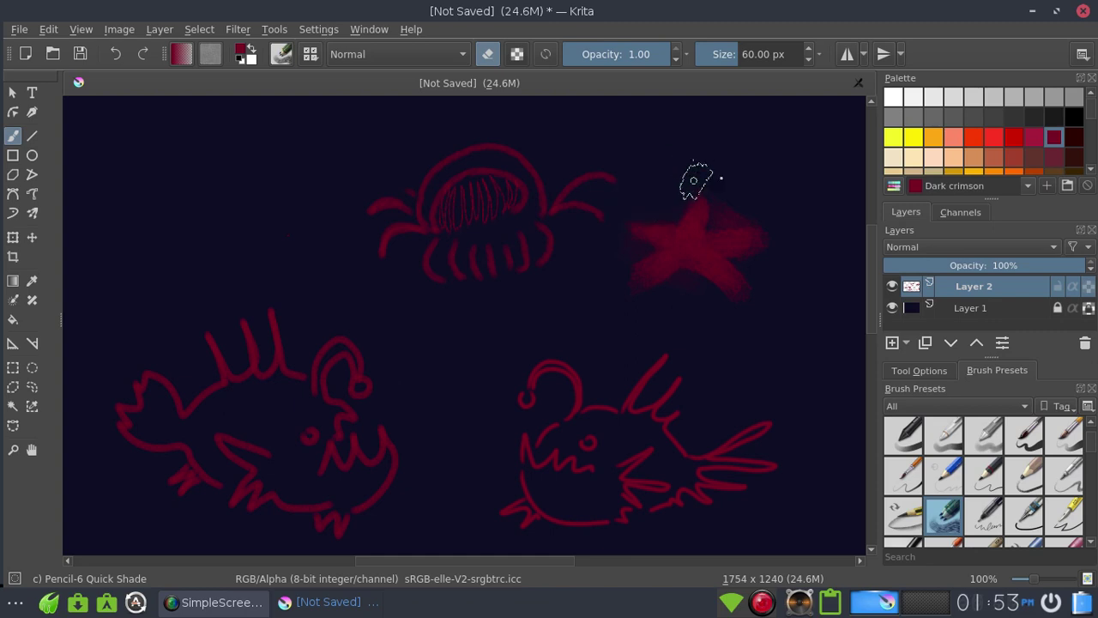
# Step: Erase the star's fuzzy glow above, below, at the lower right and around its top tip
pyautogui.moveTo(705, 215); pyautogui.dragTo(779, 221)
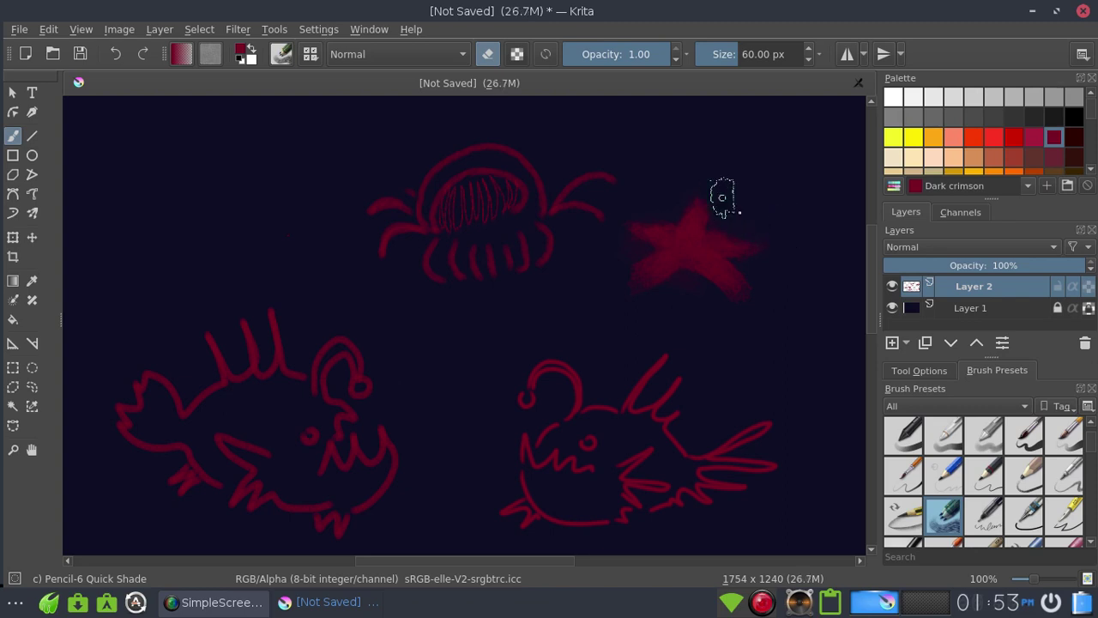
pyautogui.moveTo(748, 265); pyautogui.dragTo(743, 294)
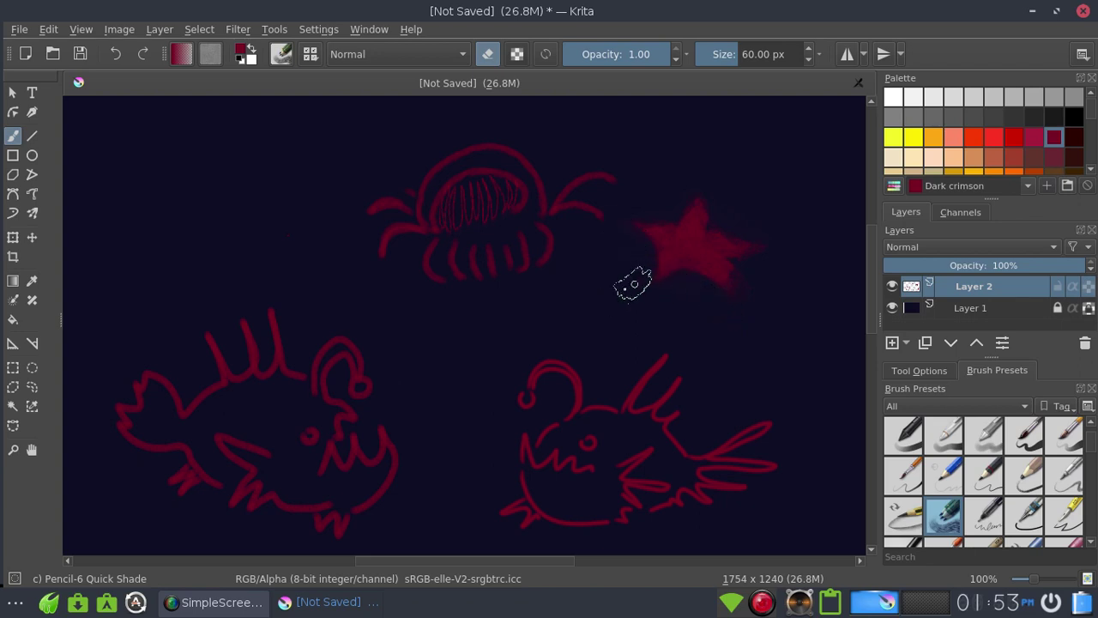
pyautogui.moveTo(735, 240); pyautogui.dragTo(743, 280)
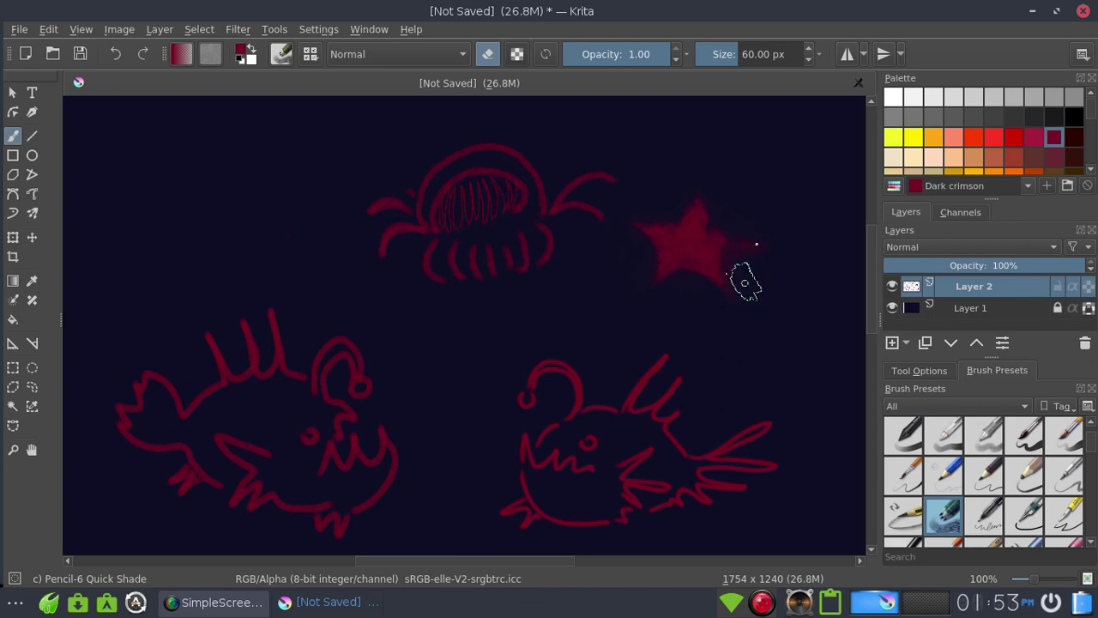
pyautogui.moveTo(718, 226); pyautogui.dragTo(700, 195)
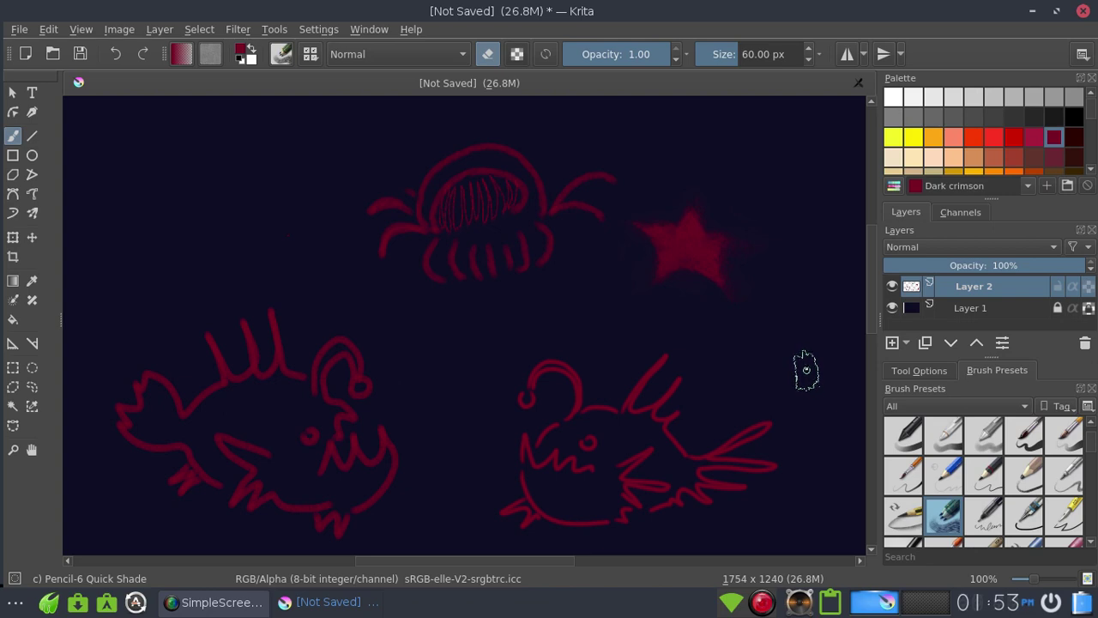
# Step: With 3 px Ink-1 Precision, draw the bird's V-shaped body, right curve and crest in the top-left corner
pyautogui.click(986, 515)
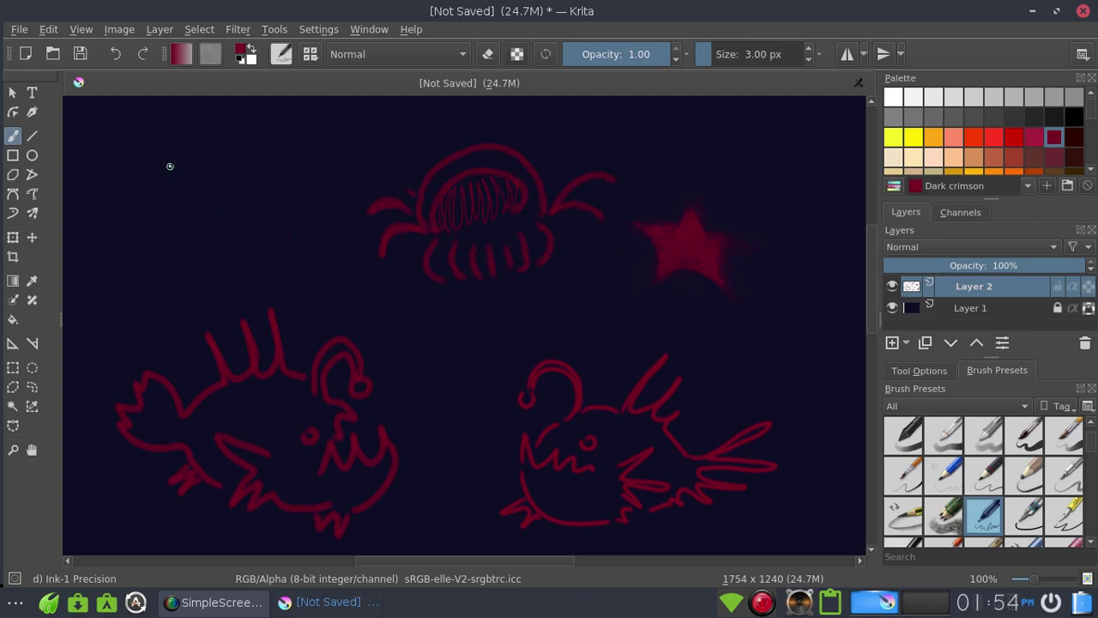
pyautogui.moveTo(170, 162)
pyautogui.mouseDown()
pyautogui.moveTo(209, 178)
pyautogui.moveTo(196, 163)
pyautogui.mouseUp()
pyautogui.moveTo(168, 199); pyautogui.dragTo(129, 164)
pyautogui.moveTo(224, 175); pyautogui.dragTo(199, 161)
pyautogui.moveTo(192, 139)
pyautogui.mouseDown()
pyautogui.moveTo(198, 159)
pyautogui.moveTo(172, 146)
pyautogui.mouseUp()
pyautogui.moveTo(195, 103)
pyautogui.mouseDown()
pyautogui.moveTo(185, 126)
pyautogui.moveTo(134, 107)
pyautogui.moveTo(146, 140)
pyautogui.moveTo(163, 142)
pyautogui.mouseUp()
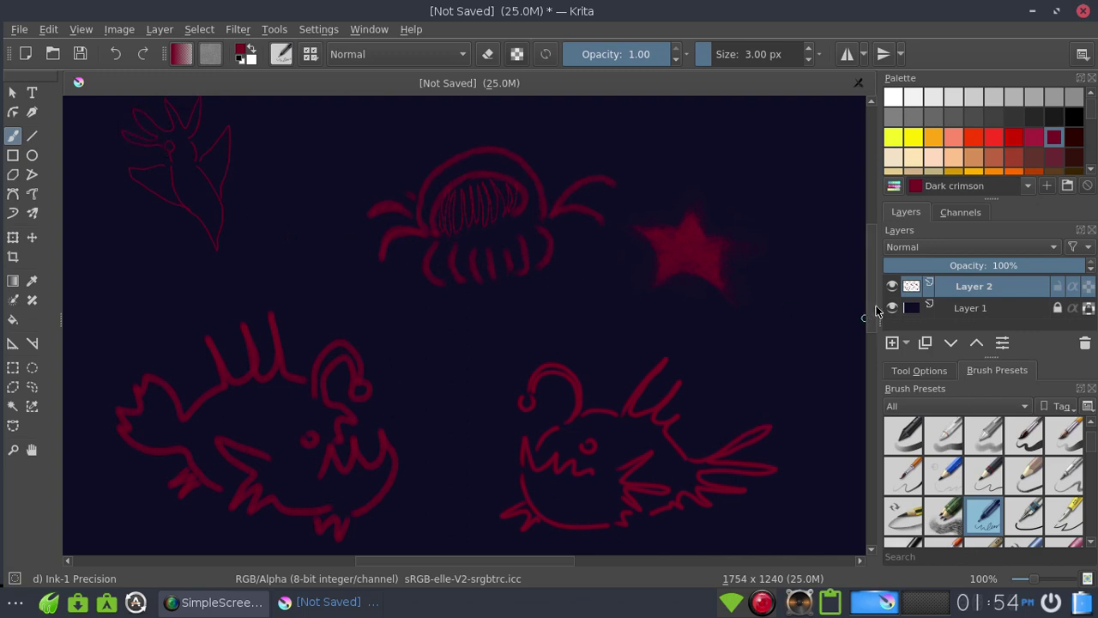
pyautogui.scroll(2, 868, 322)
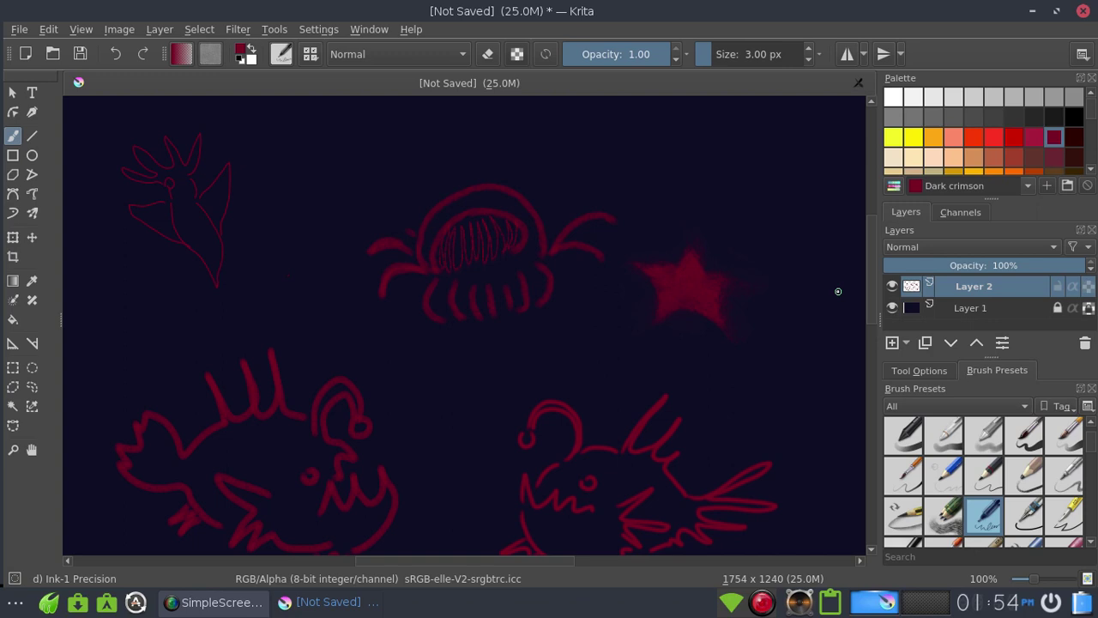
# Step: Choose English-red and the 5 px Ink-2 Fineliner, and outline the new fish's curved back and head
pyautogui.click(1015, 140)
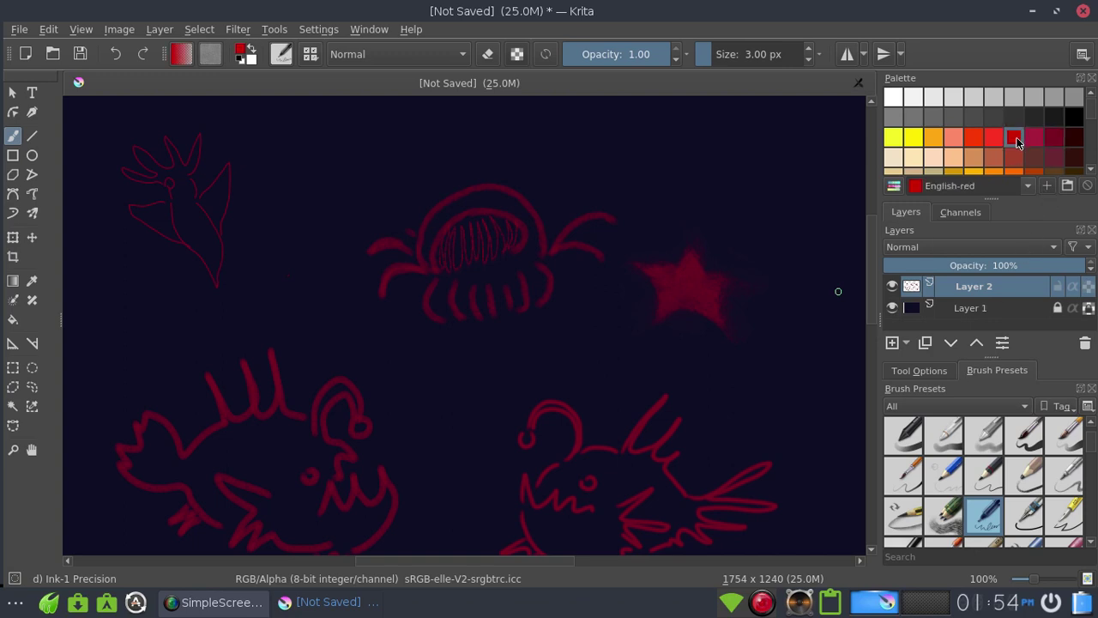
pyautogui.click(1026, 515)
pyautogui.moveTo(872, 241); pyautogui.dragTo(869, 220)
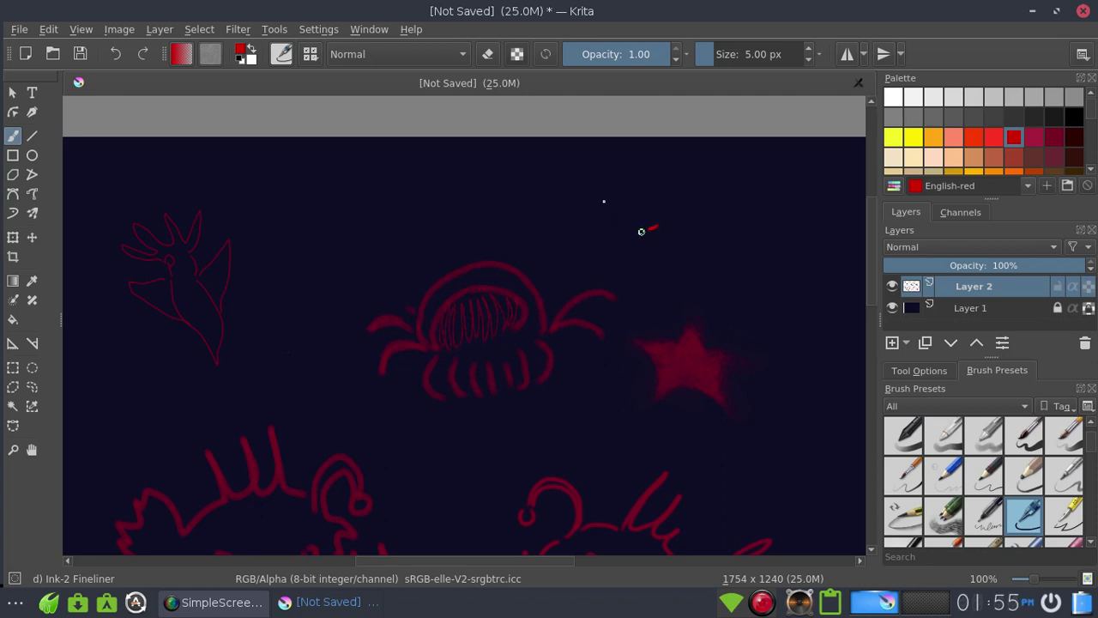
pyautogui.moveTo(658, 226)
pyautogui.mouseDown()
pyautogui.moveTo(603, 200)
pyautogui.moveTo(659, 198)
pyautogui.mouseUp()
pyautogui.moveTo(658, 200)
pyautogui.mouseDown()
pyautogui.moveTo(712, 172)
pyautogui.moveTo(759, 209)
pyautogui.mouseUp()
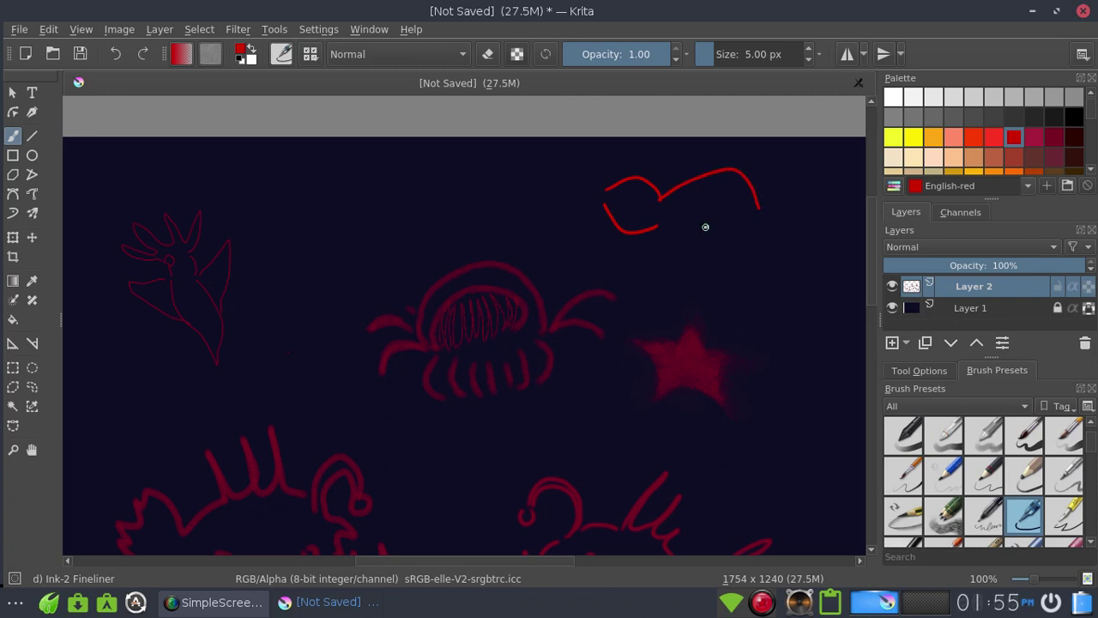
# Step: Add the jagged upper and lower jaws, spiky crest, head stripes and a fin under the jaw
pyautogui.moveTo(702, 231)
pyautogui.mouseDown()
pyautogui.moveTo(755, 209)
pyautogui.moveTo(702, 244)
pyautogui.mouseUp()
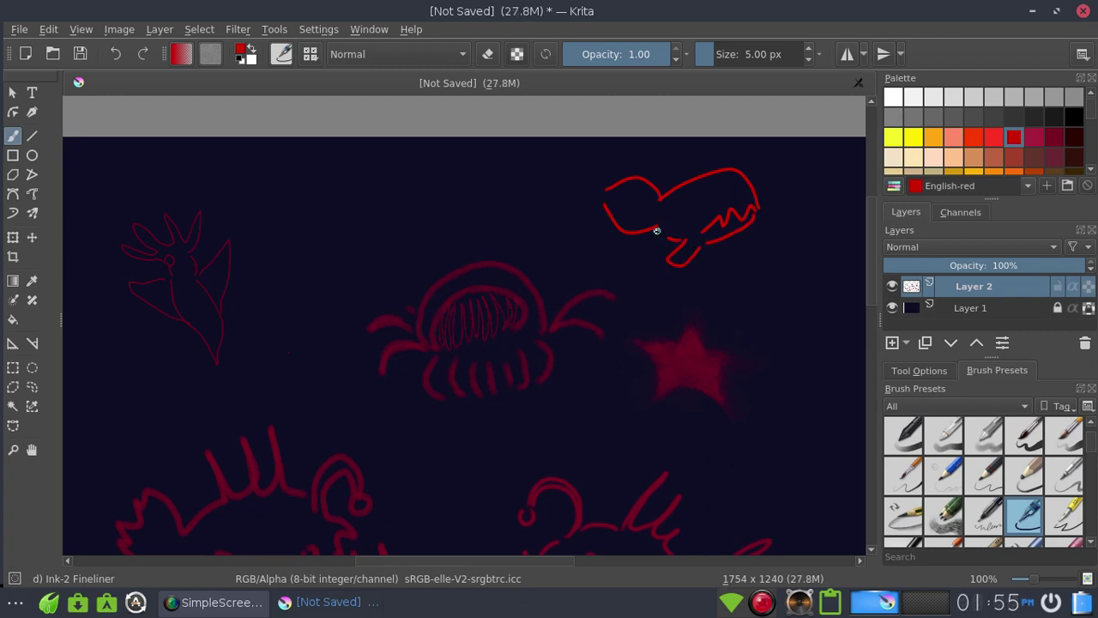
pyautogui.moveTo(644, 241); pyautogui.dragTo(657, 244)
pyautogui.moveTo(675, 185)
pyautogui.mouseDown()
pyautogui.moveTo(679, 155)
pyautogui.moveTo(696, 160)
pyautogui.mouseUp()
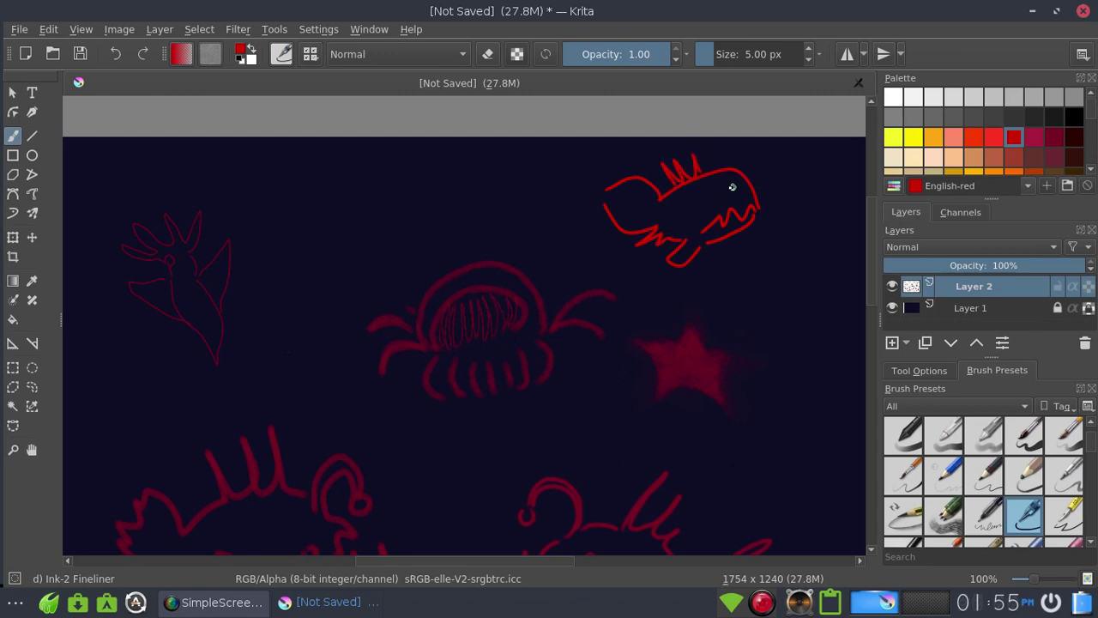
pyautogui.moveTo(615, 187)
pyautogui.mouseDown()
pyautogui.moveTo(638, 197)
pyautogui.moveTo(615, 194)
pyautogui.moveTo(631, 201)
pyautogui.moveTo(623, 223)
pyautogui.mouseUp()
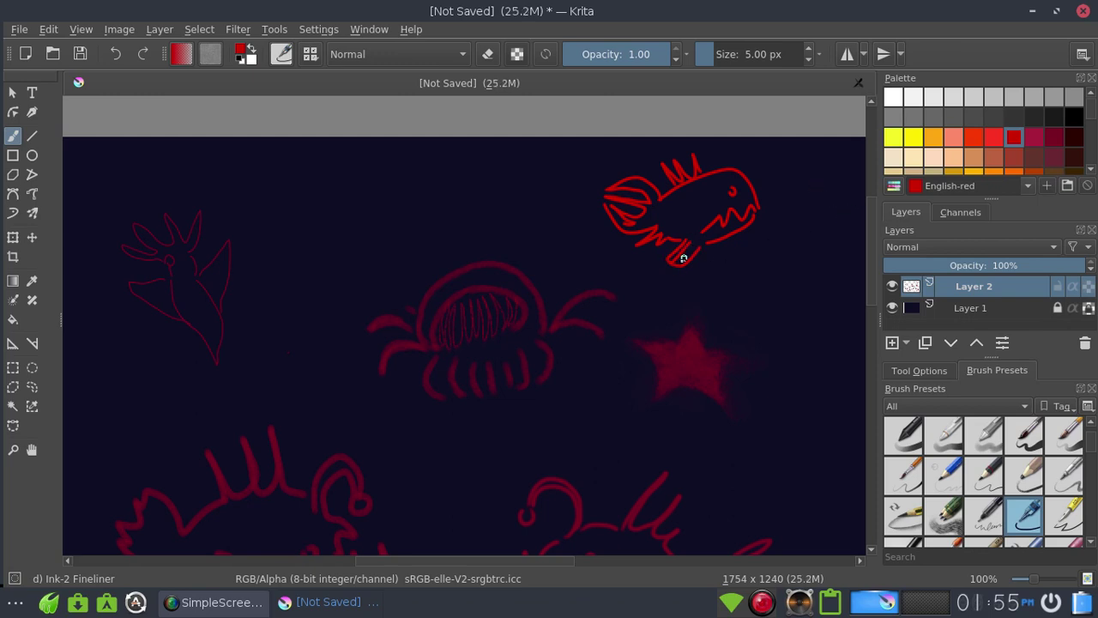
pyautogui.moveTo(677, 264); pyautogui.dragTo(700, 240)
pyautogui.click(1064, 520)
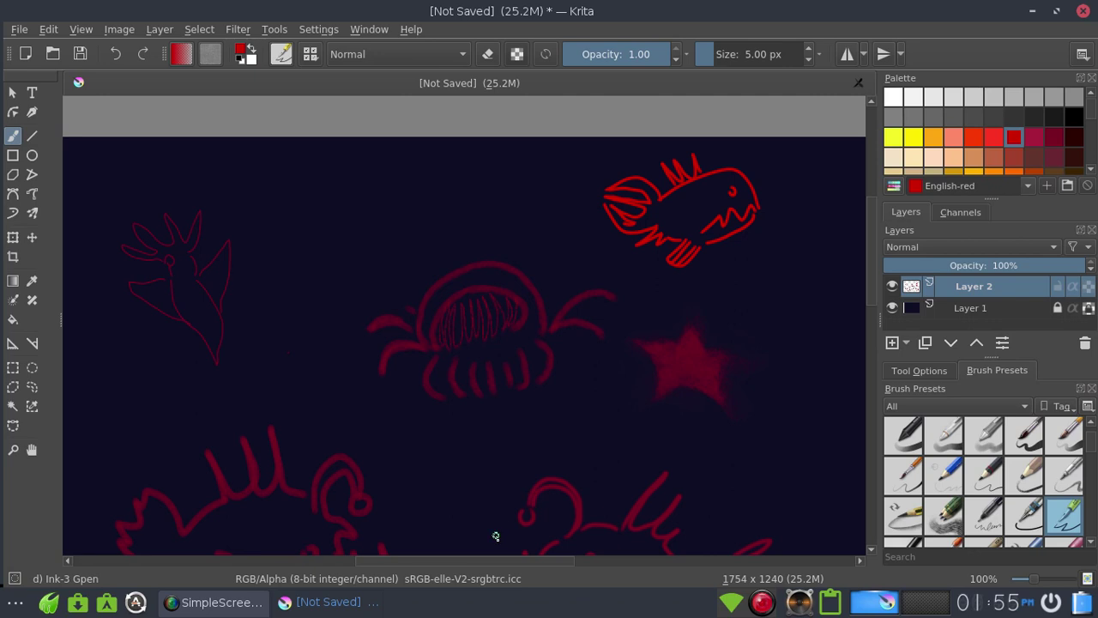
# Step: Pan the canvas and draw the shark's tail fin and body line toward its snout, redoing a misdrawn stroke
pyautogui.moveTo(493, 562); pyautogui.dragTo(598, 564)
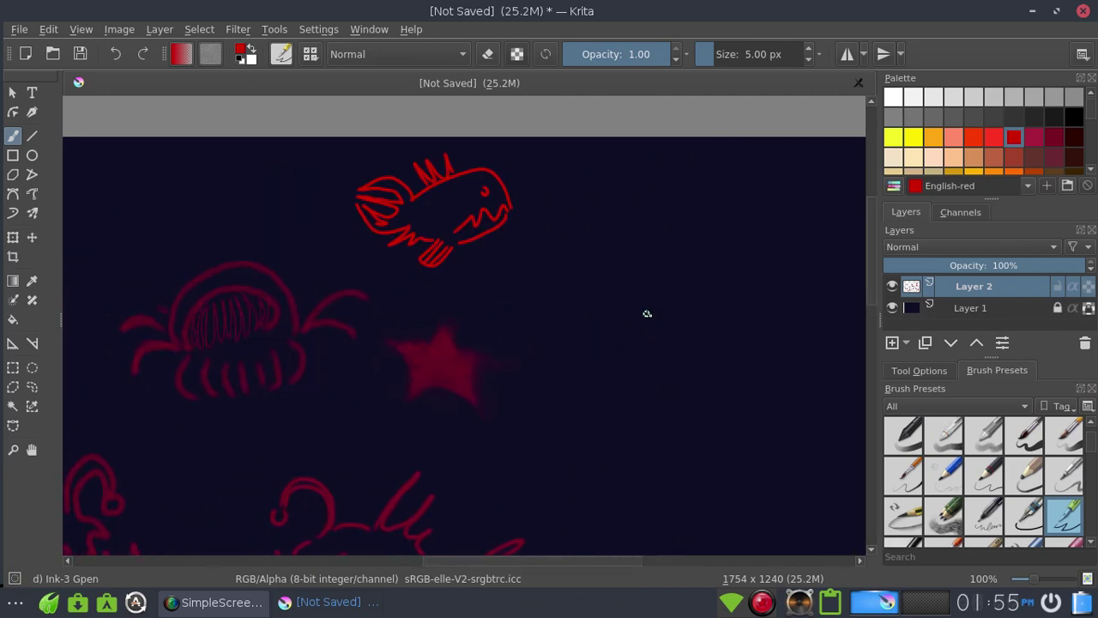
pyautogui.moveTo(624, 304)
pyautogui.mouseDown()
pyautogui.moveTo(563, 249)
pyautogui.moveTo(589, 296)
pyautogui.moveTo(572, 309)
pyautogui.moveTo(599, 314)
pyautogui.mouseUp()
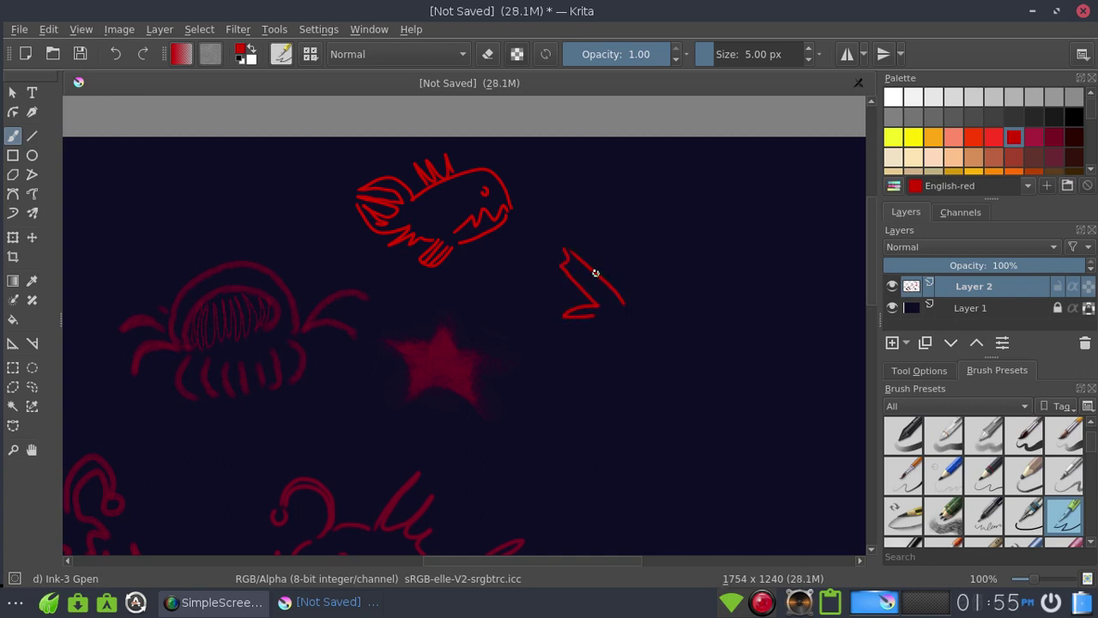
pyautogui.hotkey('ctrl', 'z')
pyautogui.moveTo(571, 255); pyautogui.dragTo(571, 332)
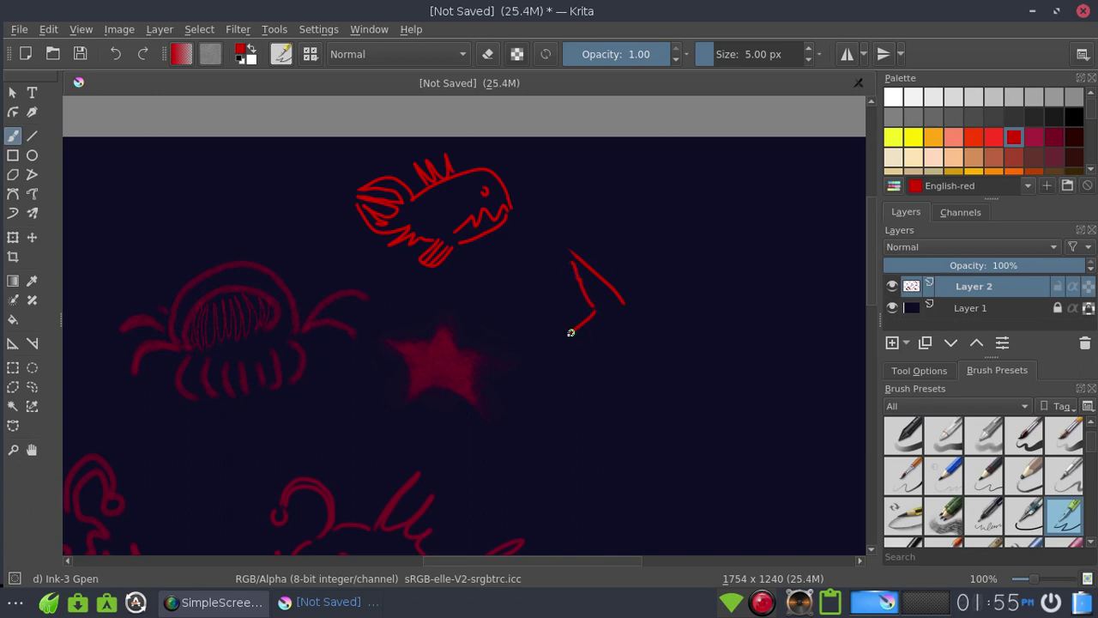
pyautogui.moveTo(571, 332)
pyautogui.mouseDown()
pyautogui.moveTo(608, 322)
pyautogui.moveTo(799, 396)
pyautogui.moveTo(762, 400)
pyautogui.mouseUp()
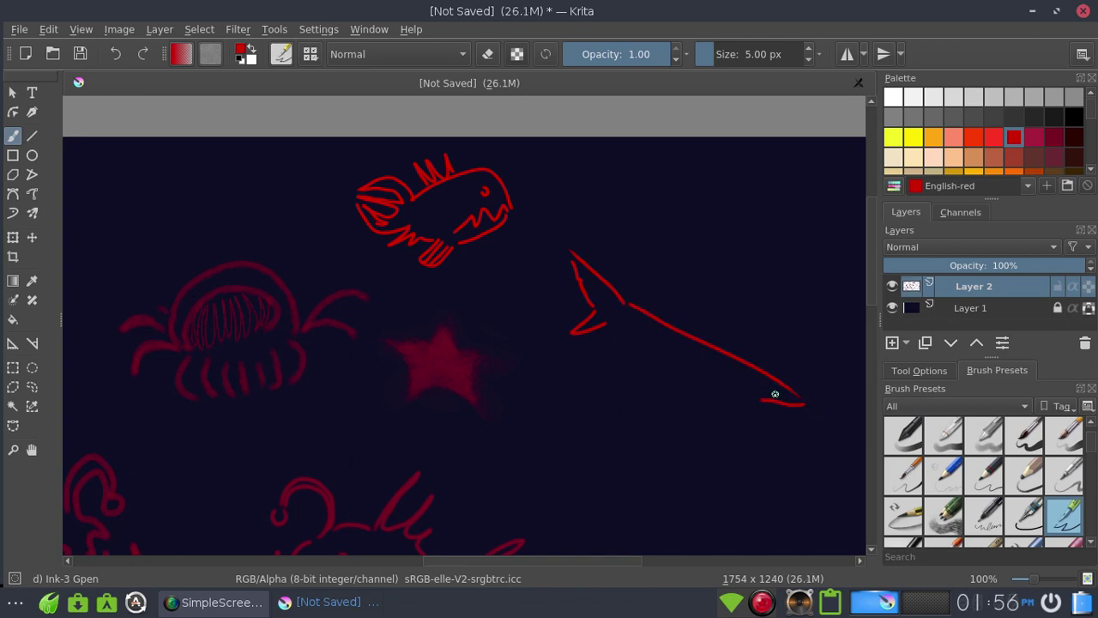
pyautogui.moveTo(783, 406); pyautogui.dragTo(714, 398)
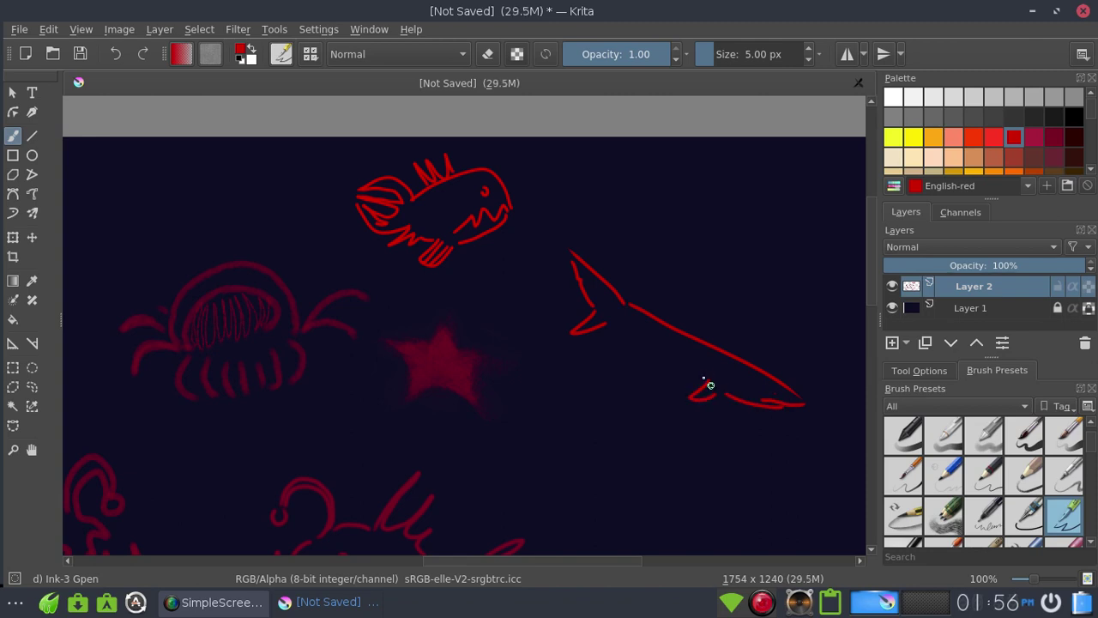
# Step: Add the shark's jaw fin, belly fins and dorsal fin, redrawing one bad fin
pyautogui.hotkey('ctrl', 'z')
pyautogui.moveTo(718, 388); pyautogui.dragTo(695, 380)
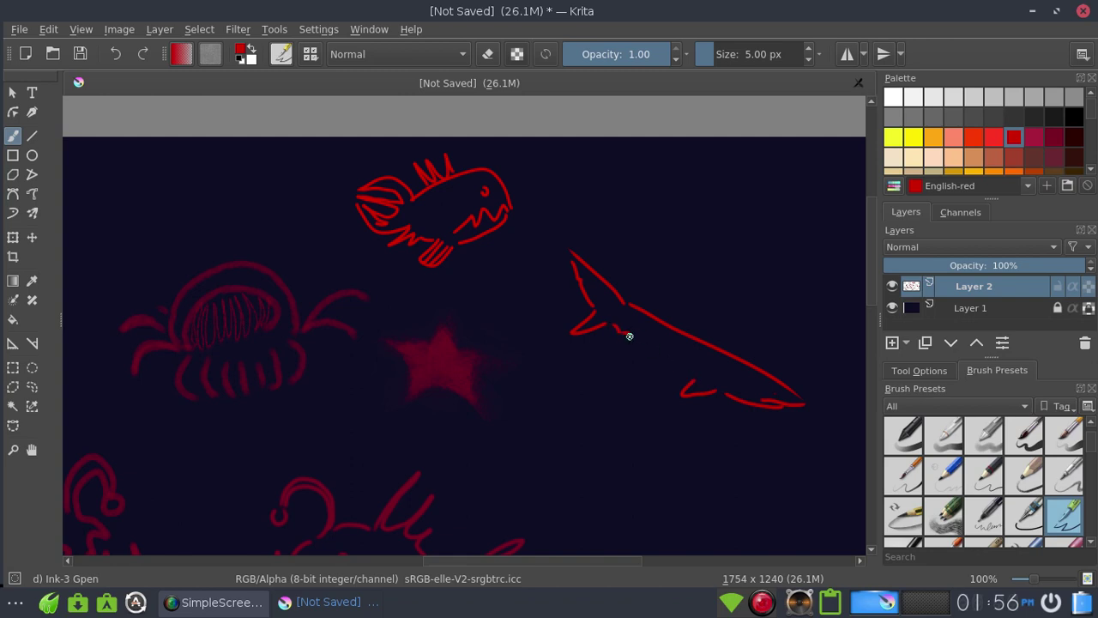
pyautogui.moveTo(630, 337)
pyautogui.mouseDown()
pyautogui.moveTo(626, 349)
pyautogui.moveTo(698, 379)
pyautogui.mouseUp()
pyautogui.moveTo(674, 327)
pyautogui.mouseDown()
pyautogui.moveTo(657, 295)
pyautogui.moveTo(644, 306)
pyautogui.mouseUp()
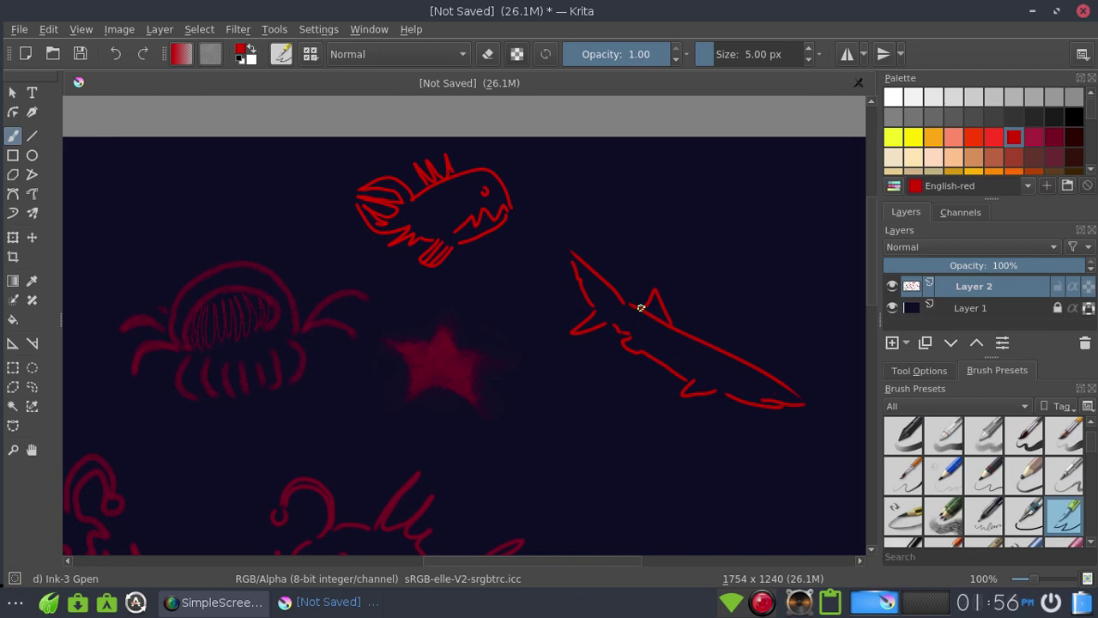
pyautogui.moveTo(720, 380); pyautogui.dragTo(739, 394)
pyautogui.moveTo(1093, 447); pyautogui.dragTo(1093, 456)
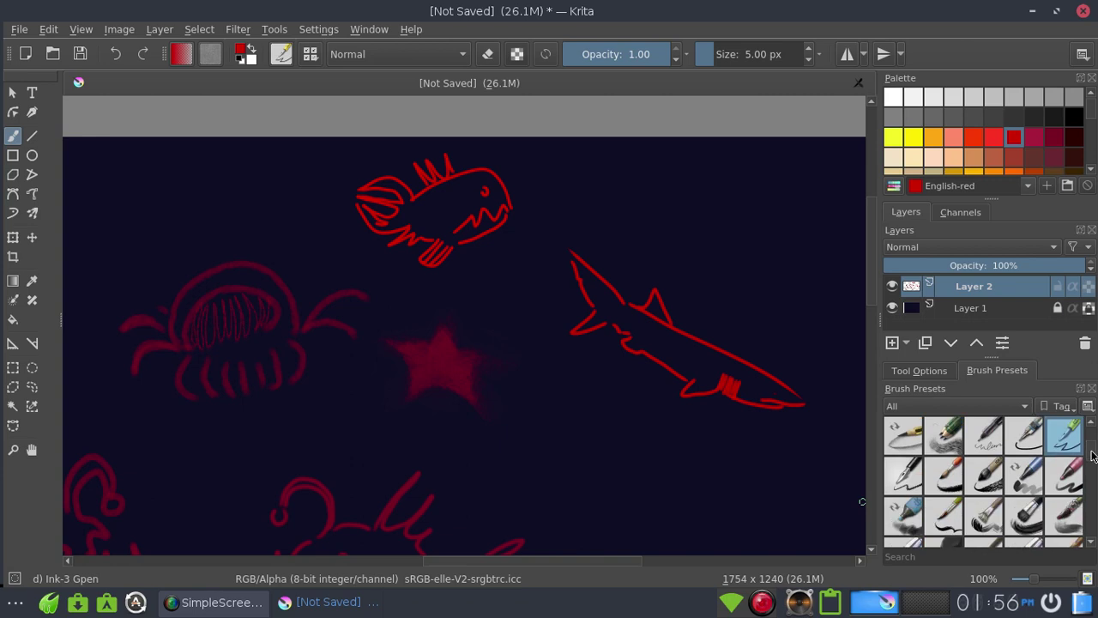
# Step: Select Ink-4 Pen Rough, enlarge the presets docker and scroll the canvas down
pyautogui.click(917, 486)
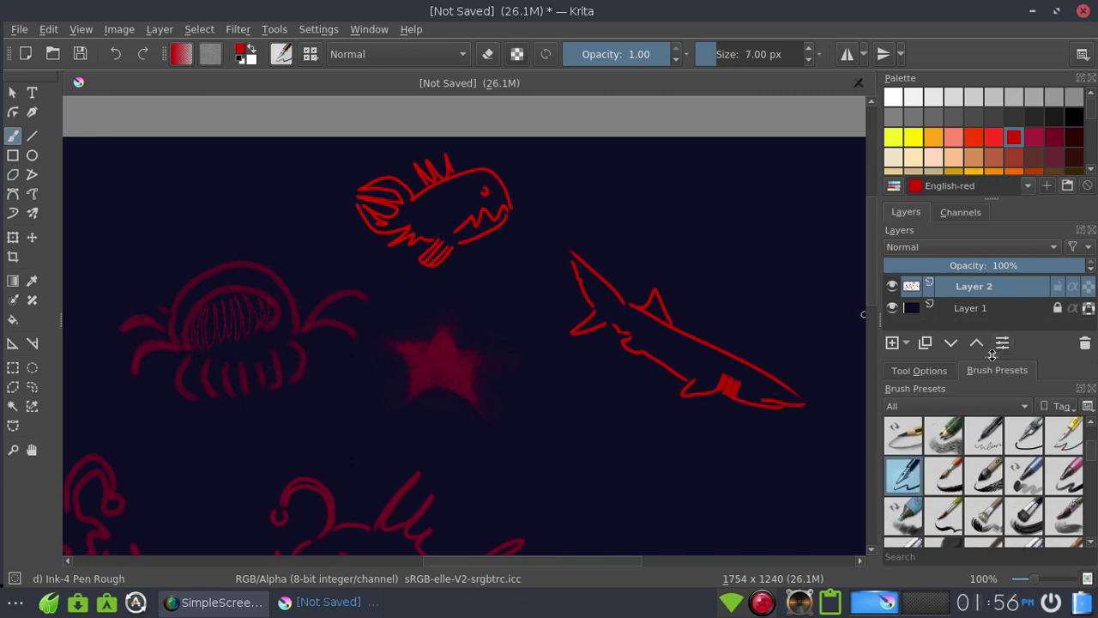
pyautogui.moveTo(991, 356); pyautogui.dragTo(994, 241)
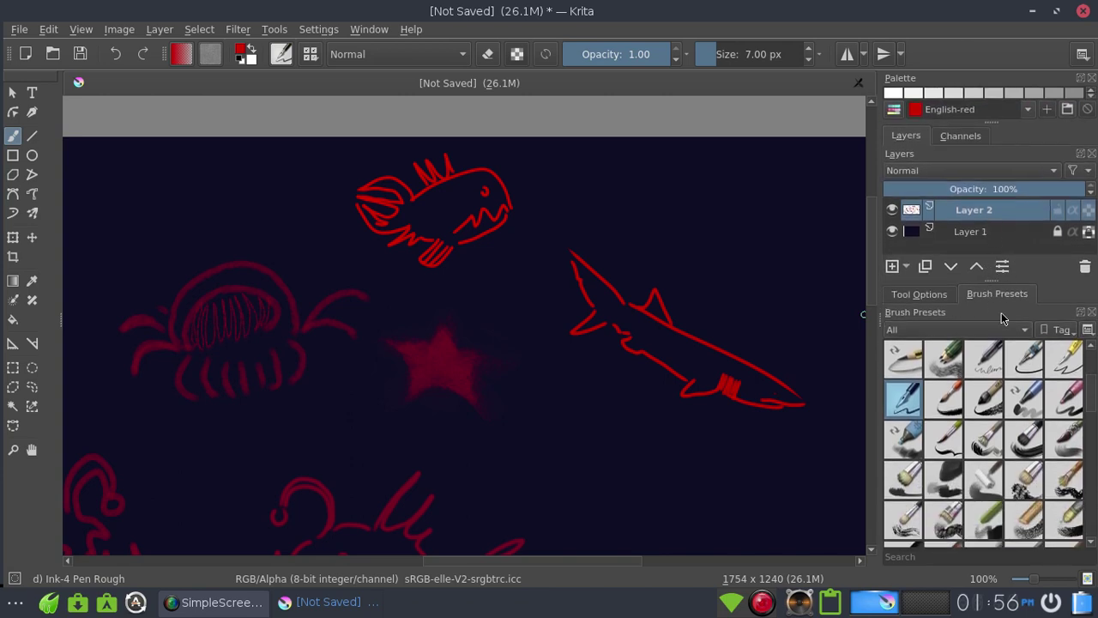
pyautogui.scroll(-1, 1092, 392)
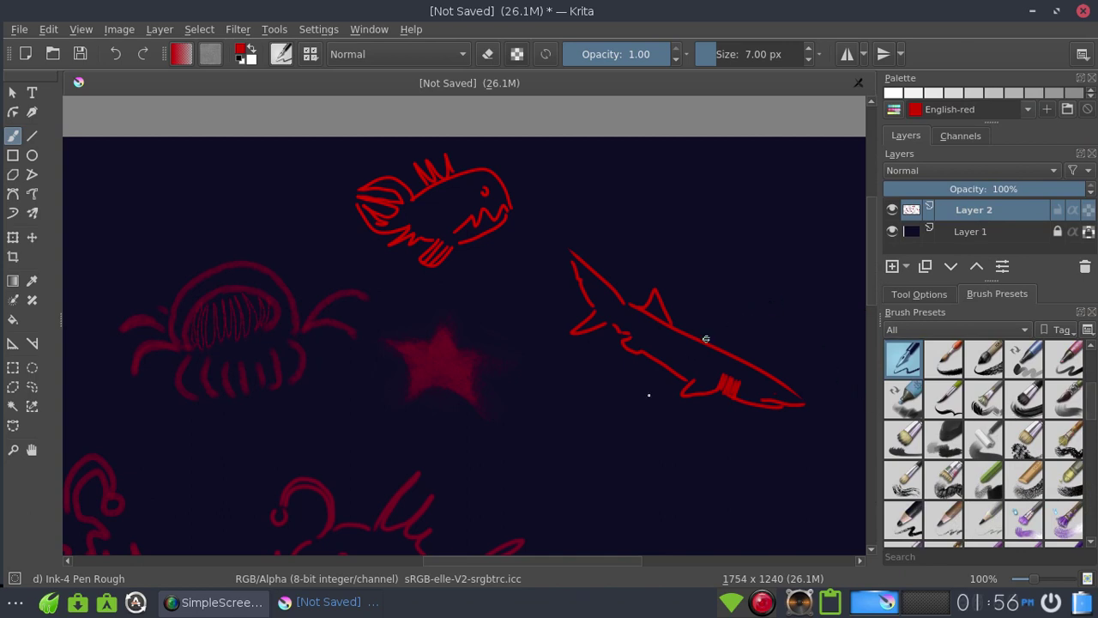
pyautogui.scroll(-1, 866, 311)
pyautogui.scroll(-2, 867, 310)
pyautogui.scroll(-1, 866, 314)
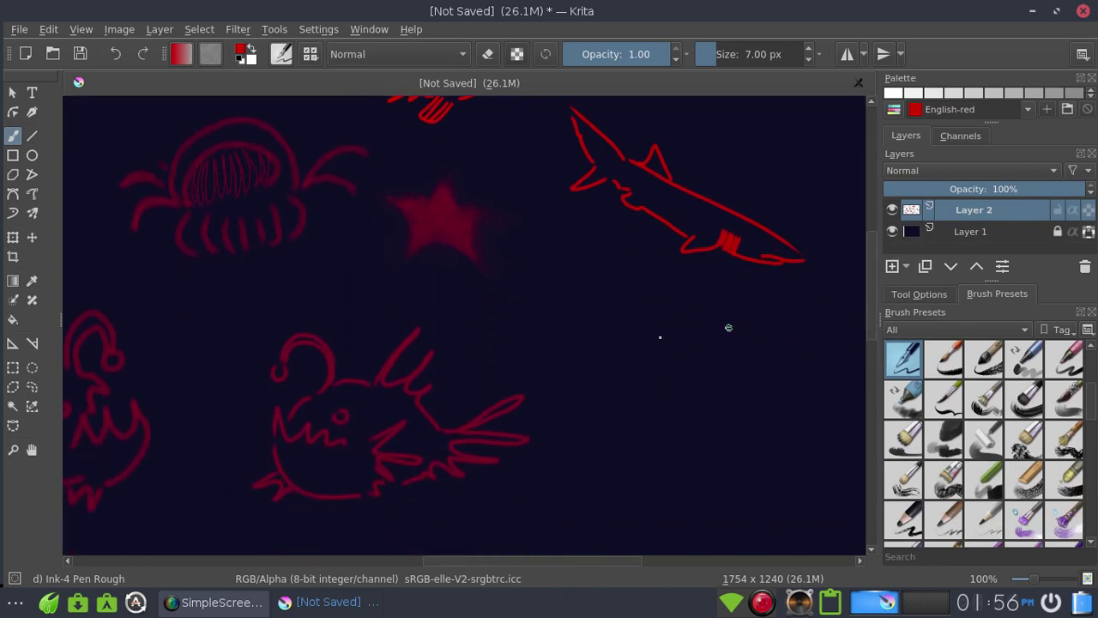
# Step: Draw a small creature's head and ear-like curl below the shark, after undoing a loopy squiggle
pyautogui.moveTo(661, 336); pyautogui.dragTo(752, 369)
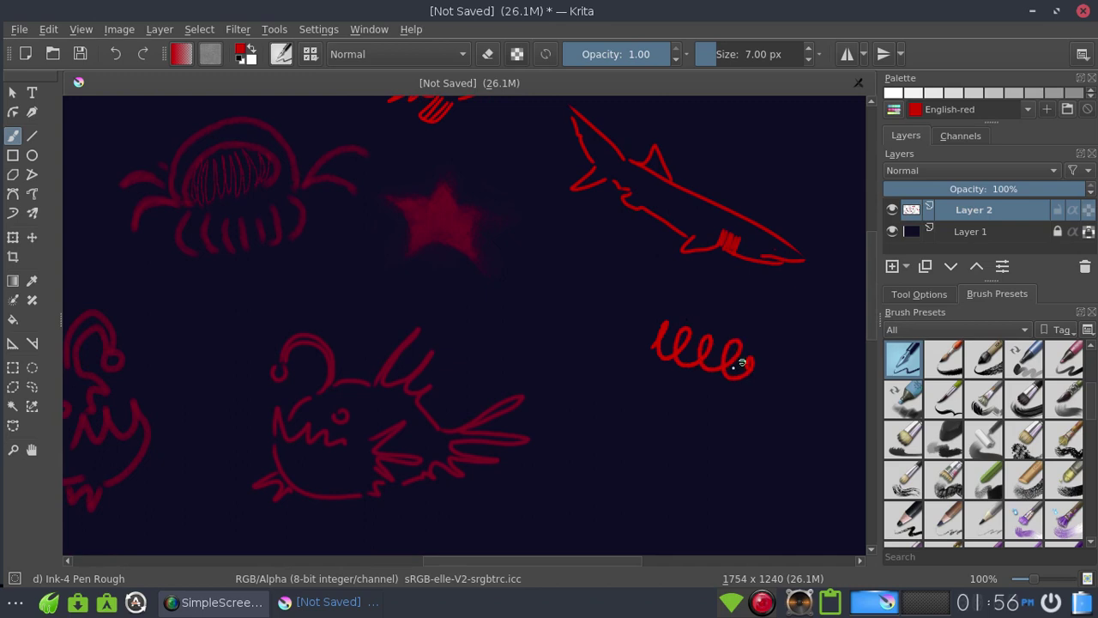
pyautogui.hotkey('ctrl', 'z')
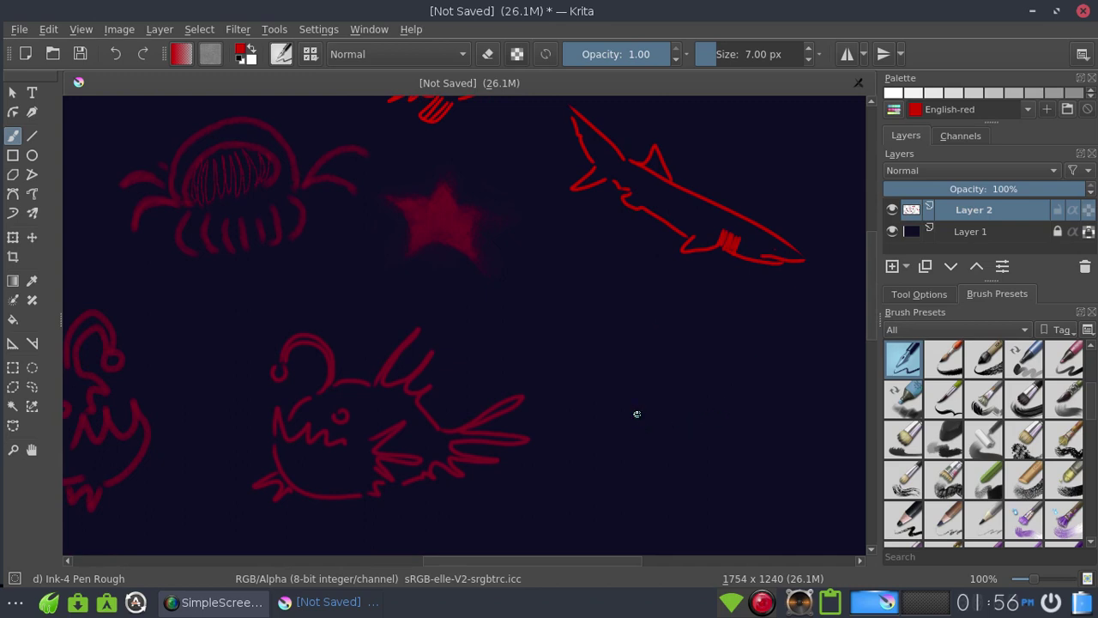
pyautogui.moveTo(618, 383)
pyautogui.mouseDown()
pyautogui.moveTo(684, 346)
pyautogui.moveTo(659, 394)
pyautogui.mouseUp()
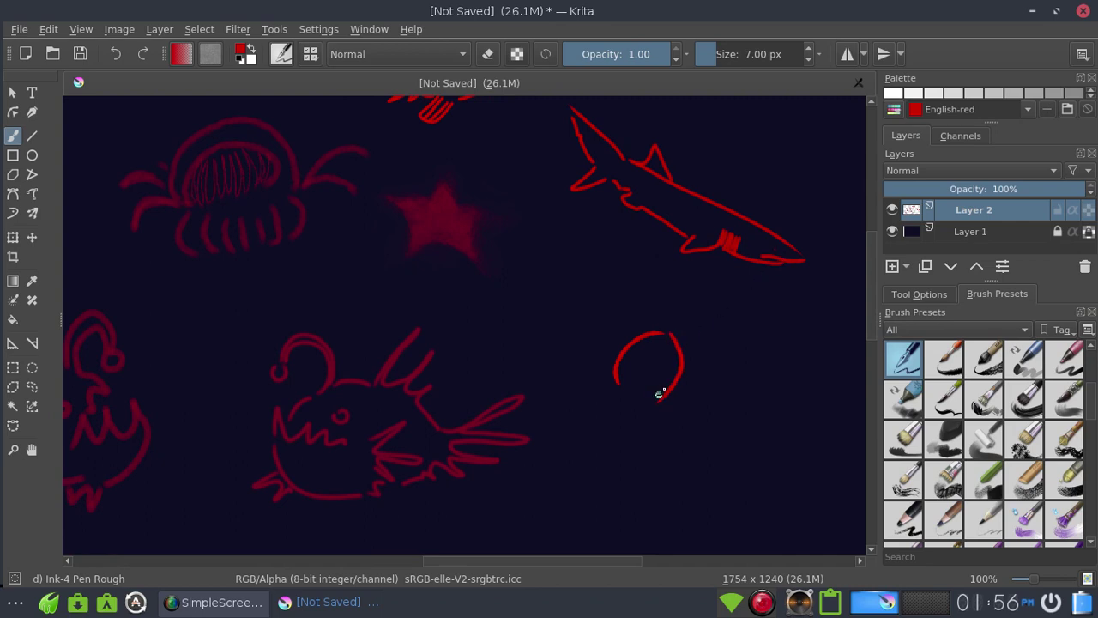
pyautogui.moveTo(683, 349); pyautogui.dragTo(677, 397)
pyautogui.moveTo(615, 355)
pyautogui.mouseDown()
pyautogui.moveTo(614, 378)
pyautogui.moveTo(638, 410)
pyautogui.moveTo(603, 426)
pyautogui.moveTo(645, 435)
pyautogui.mouseUp()
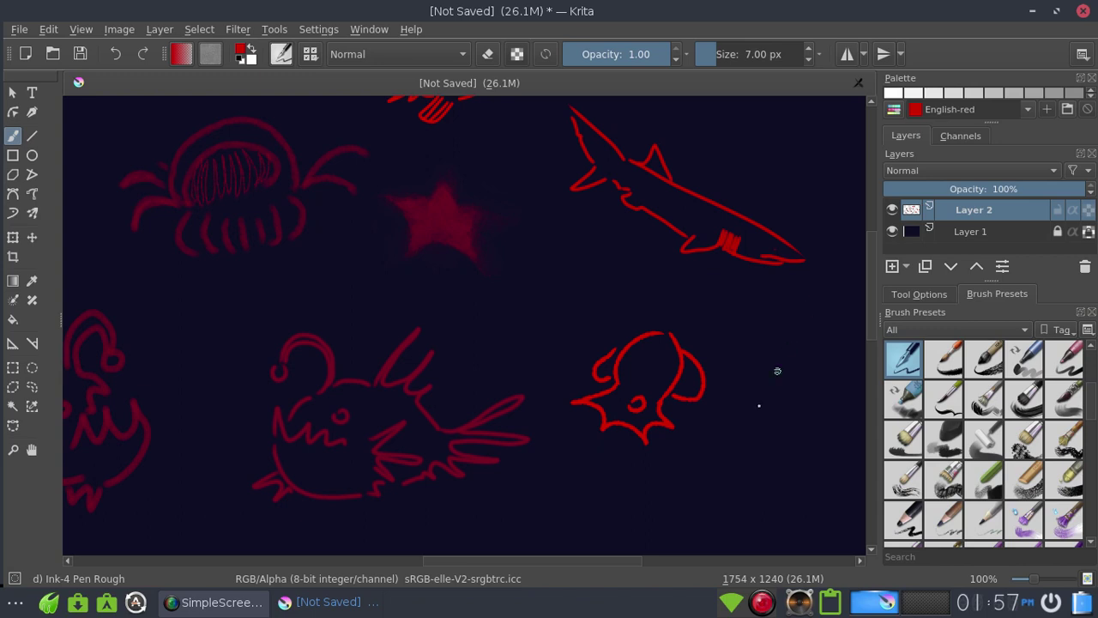
pyautogui.scroll(3, 481, 466)
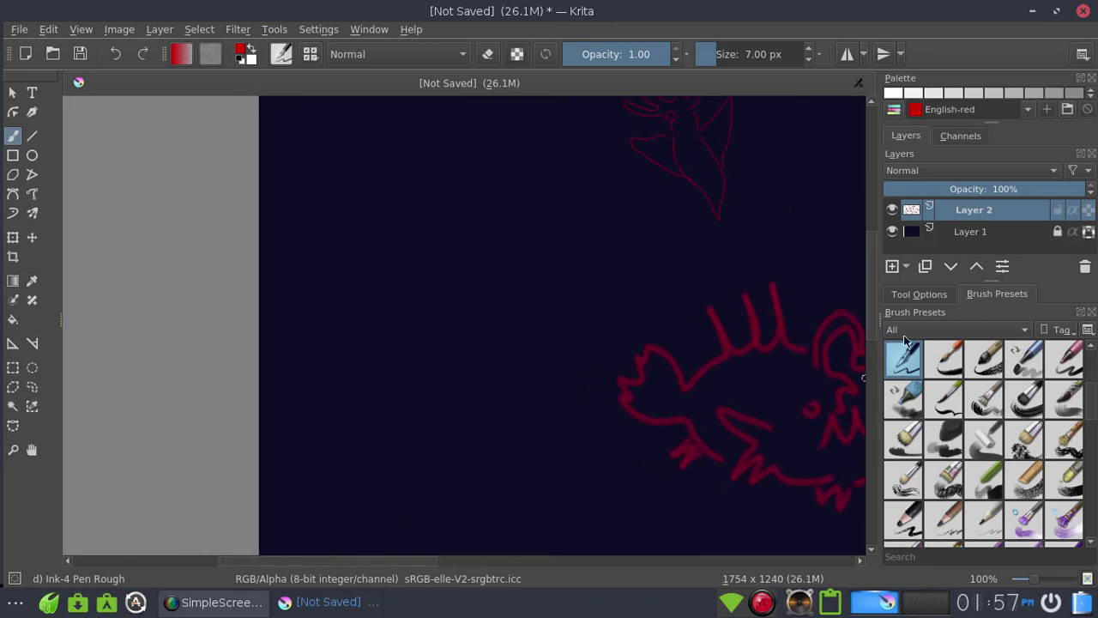
# Step: Test Ink-7 Brush Rough and Ink-8 Sumi-e with red strokes, undoing each one
pyautogui.click(944, 360)
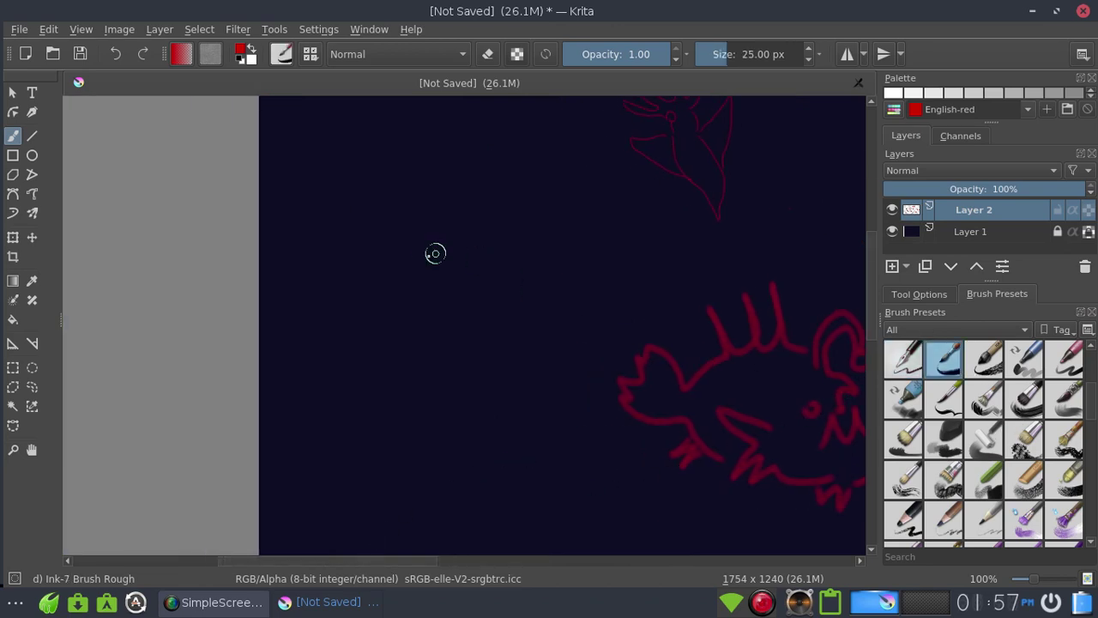
pyautogui.moveTo(344, 262); pyautogui.dragTo(532, 238)
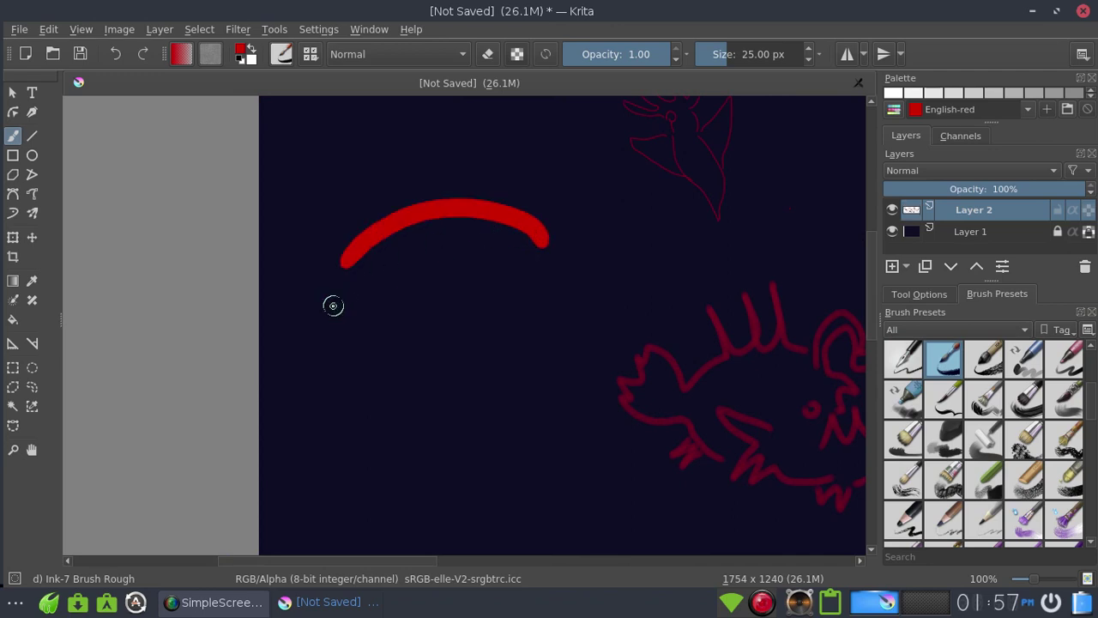
pyautogui.hotkey('ctrl', 'z')
pyautogui.moveTo(336, 292)
pyautogui.mouseDown()
pyautogui.moveTo(399, 229)
pyautogui.moveTo(392, 319)
pyautogui.moveTo(541, 250)
pyautogui.mouseUp()
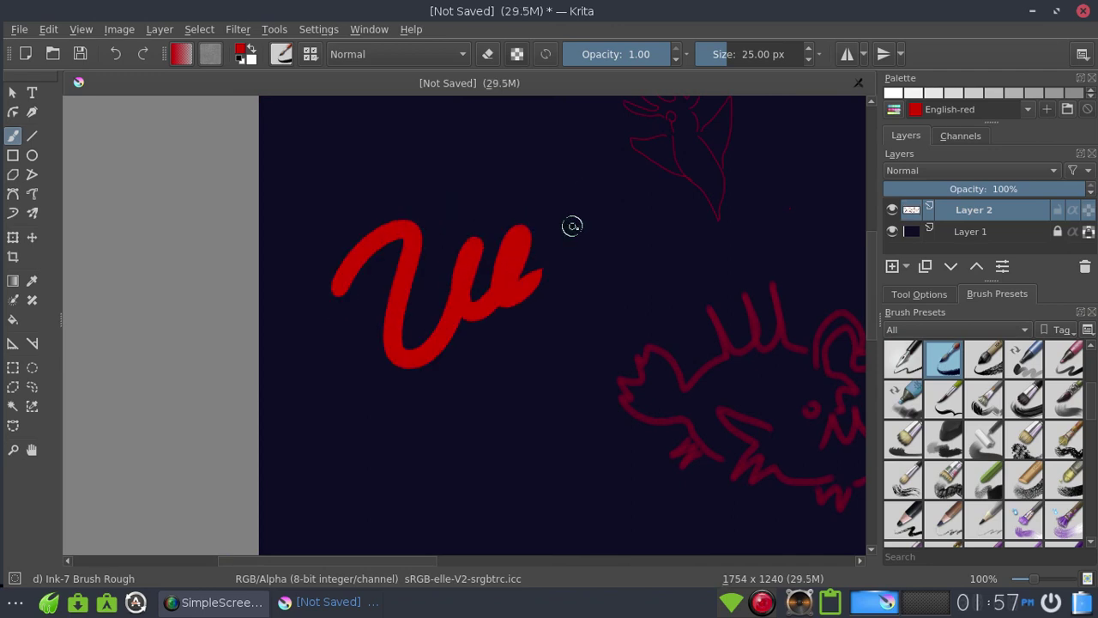
pyautogui.hotkey('ctrl', 'z')
pyautogui.click(996, 367)
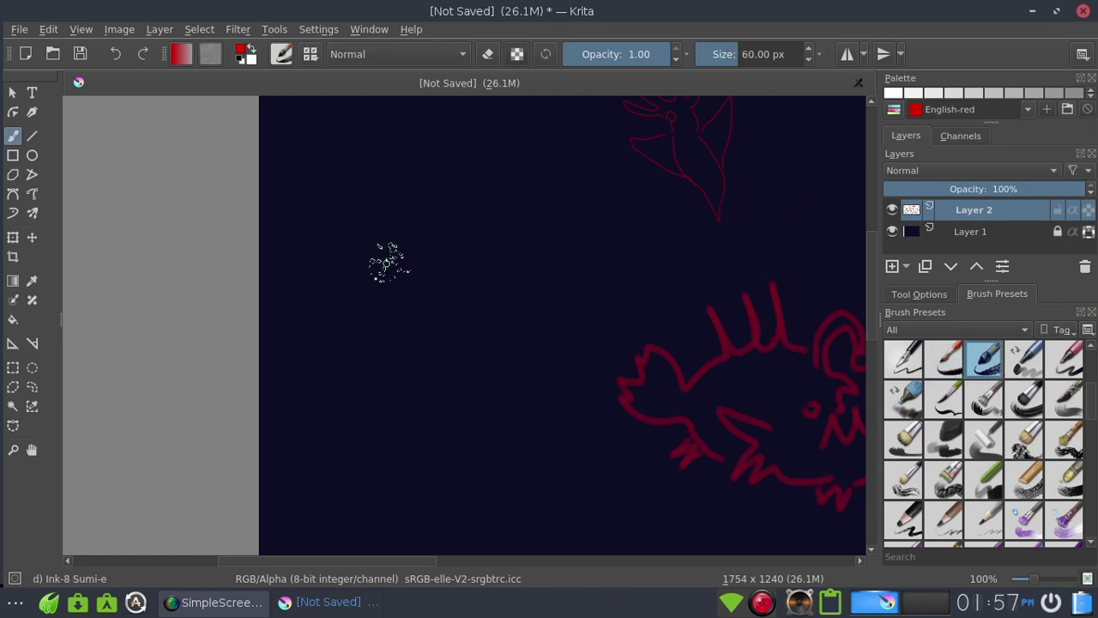
pyautogui.moveTo(412, 301); pyautogui.dragTo(526, 251)
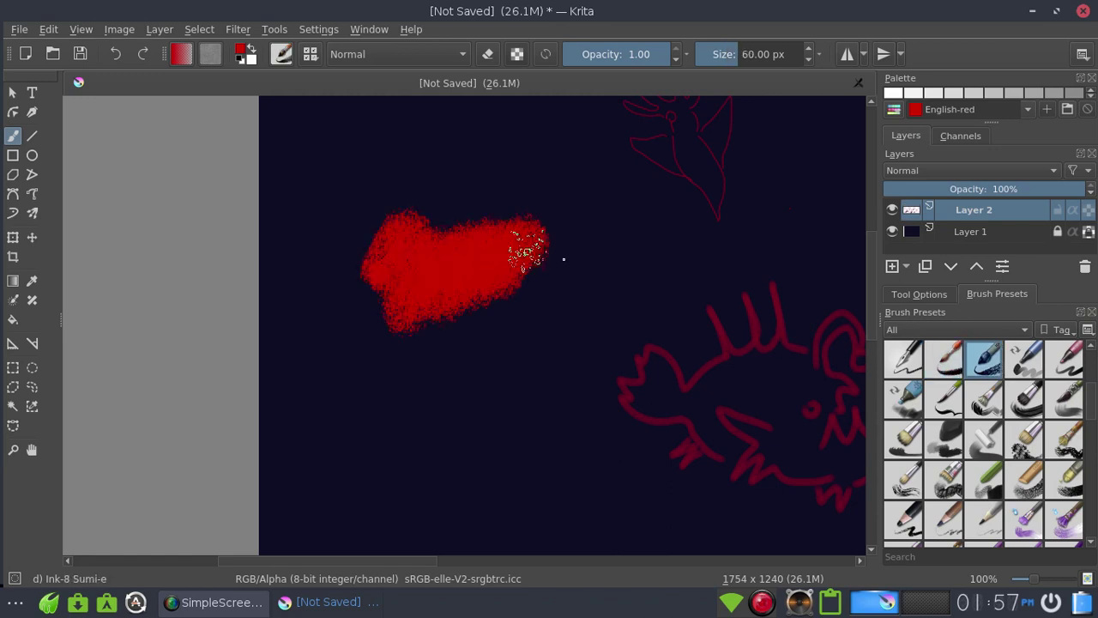
pyautogui.hotkey('ctrl', 'z')
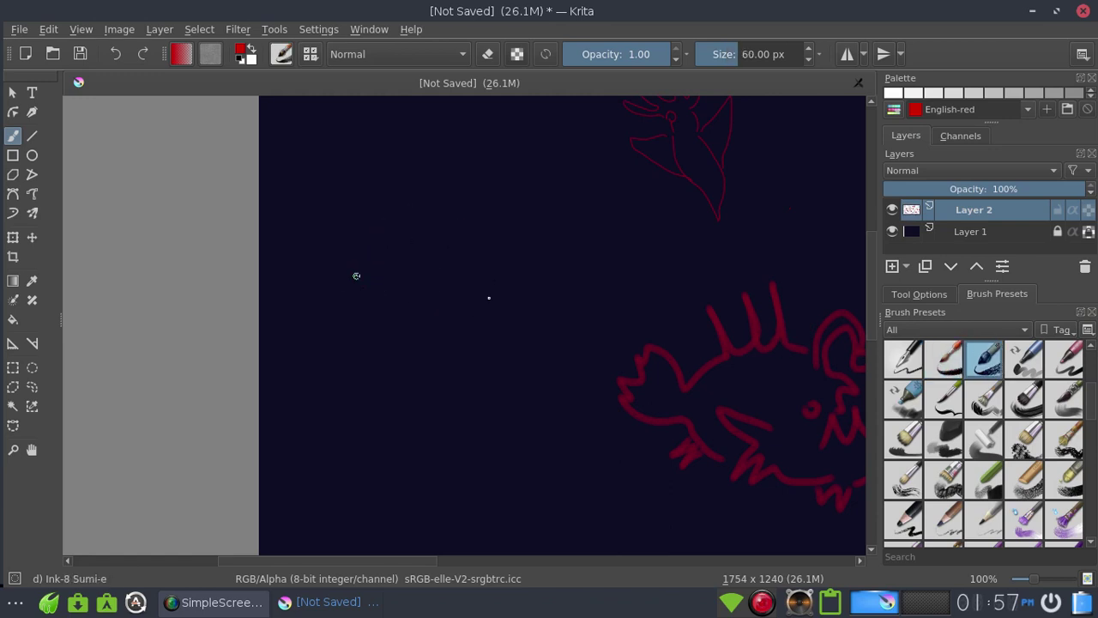
pyautogui.hotkey('ctrl', 'shift', 'z')
pyautogui.hotkey('ctrl', 'z')
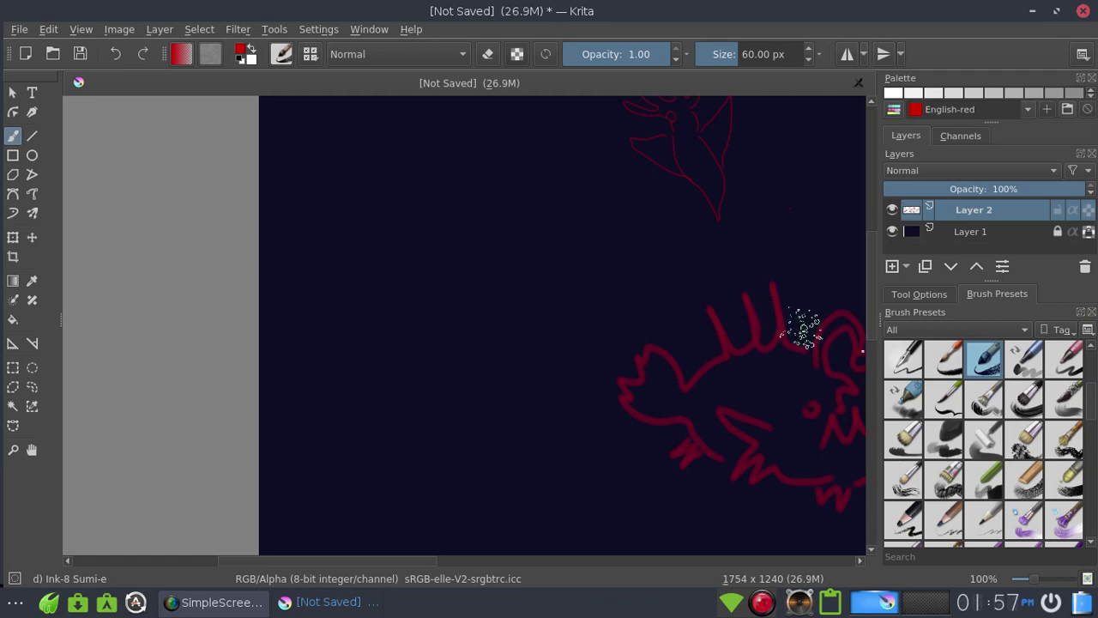
# Step: Test the Marker Chisel Smooth, Marker Details and Marker Dry presets, undoing every stroke
pyautogui.click(1032, 375)
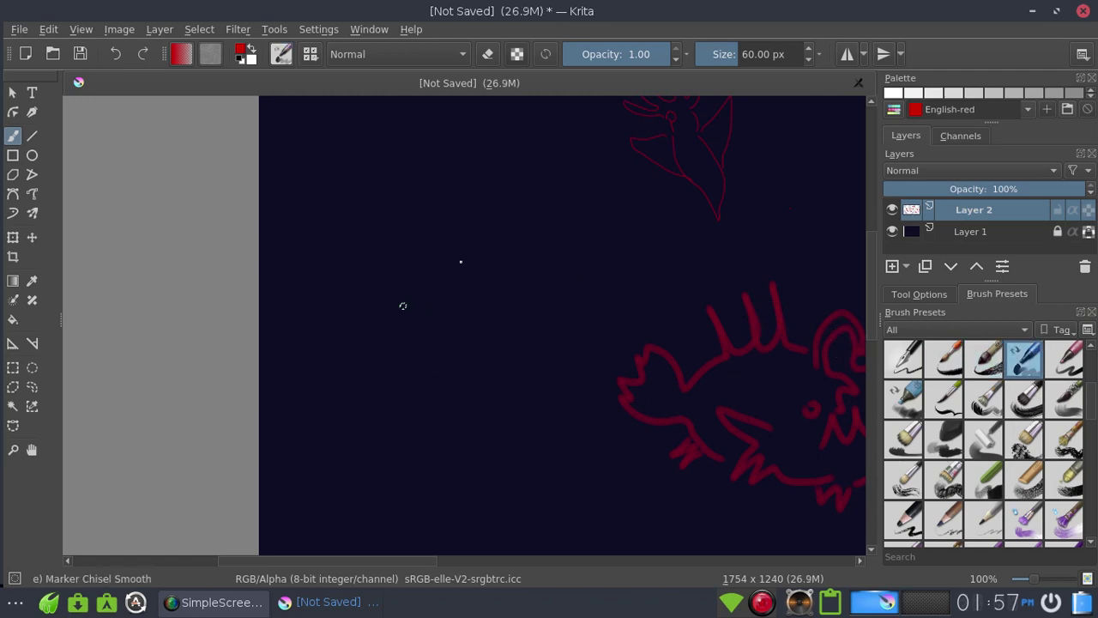
pyautogui.moveTo(372, 287); pyautogui.dragTo(593, 272)
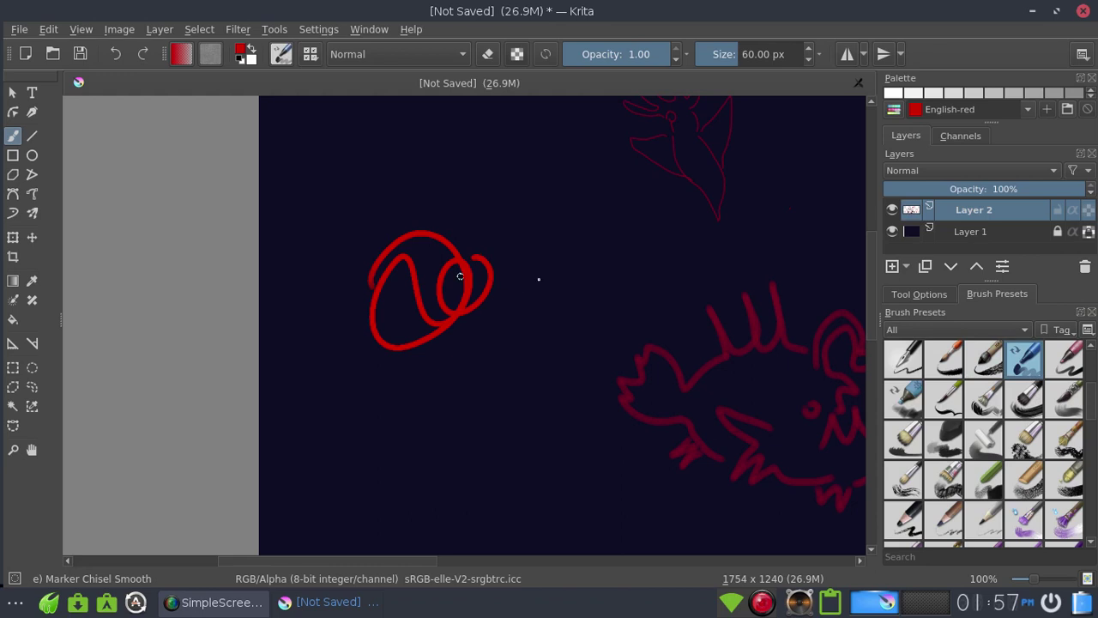
pyautogui.hotkey('ctrl', 'z')
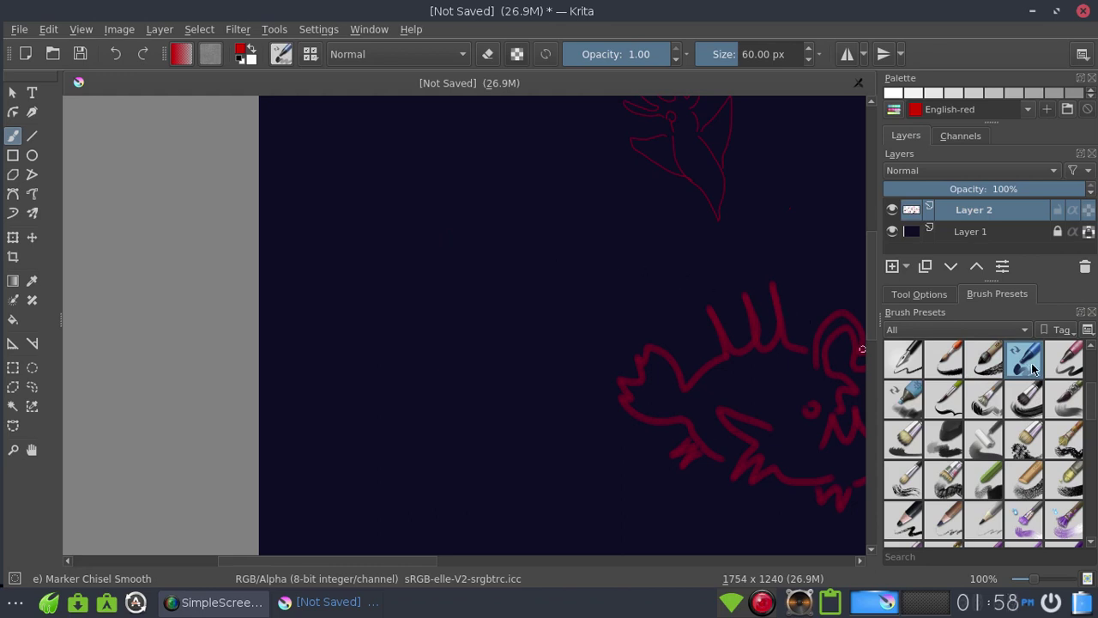
pyautogui.click(1064, 359)
pyautogui.moveTo(336, 244); pyautogui.dragTo(570, 258)
pyautogui.hotkey('ctrl', 'z')
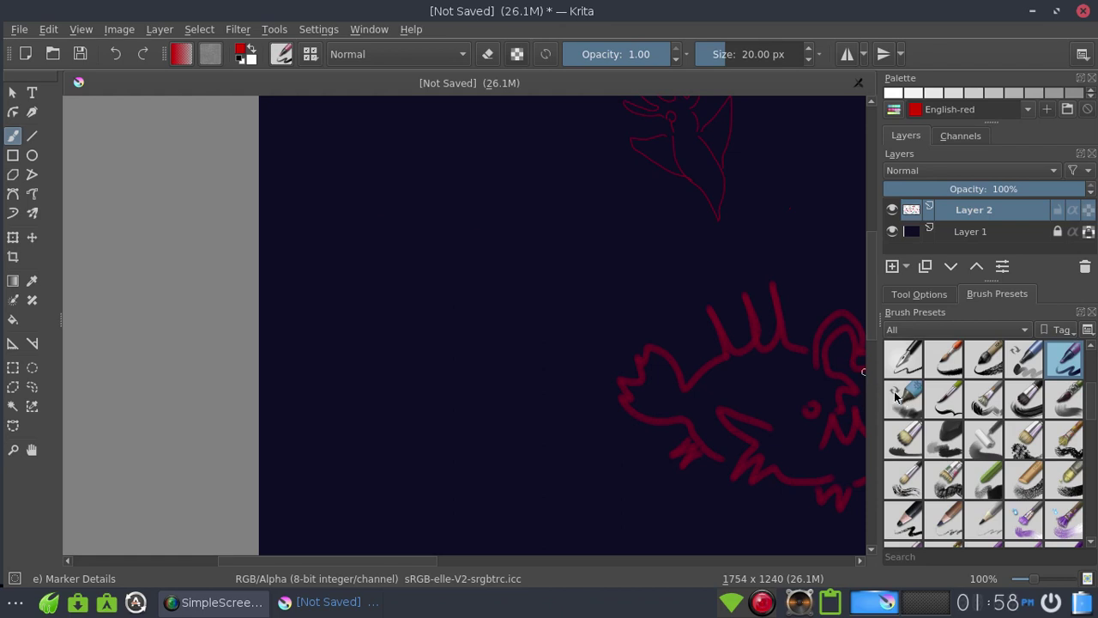
pyautogui.click(903, 399)
pyautogui.moveTo(343, 273)
pyautogui.mouseDown()
pyautogui.moveTo(390, 286)
pyautogui.moveTo(637, 290)
pyautogui.mouseUp()
pyautogui.hotkey('ctrl', 'z')
# Step: Try Bristles-1 Details with several red test strokes, then undo them all
pyautogui.click(932, 395)
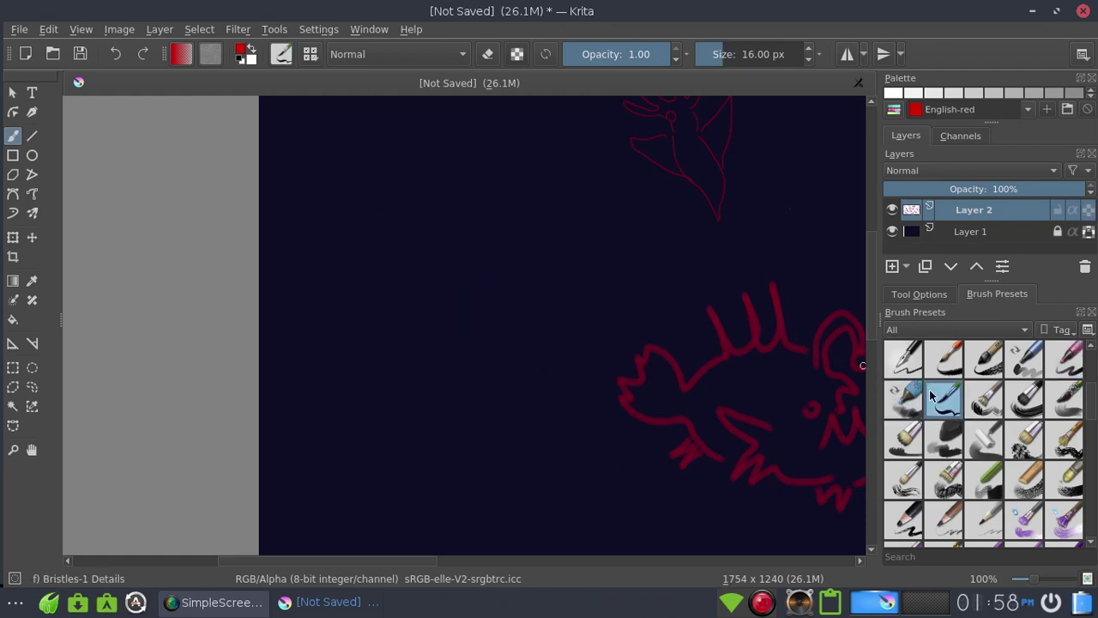
pyautogui.moveTo(397, 277); pyautogui.dragTo(483, 304)
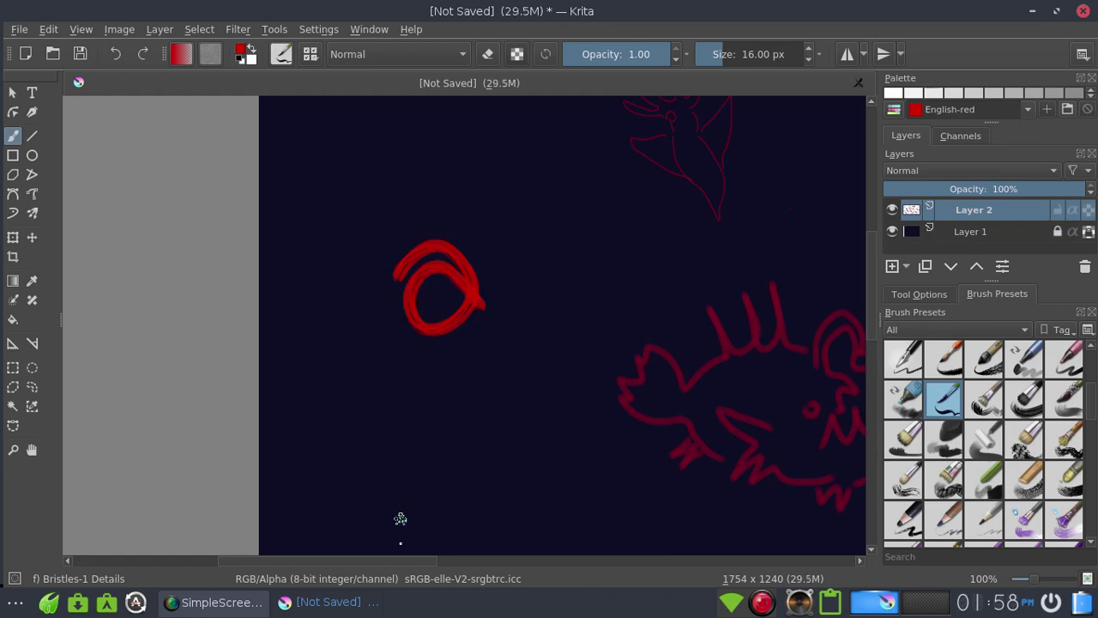
pyautogui.moveTo(398, 567); pyautogui.dragTo(434, 566)
pyautogui.hotkey('ctrl', 'z')
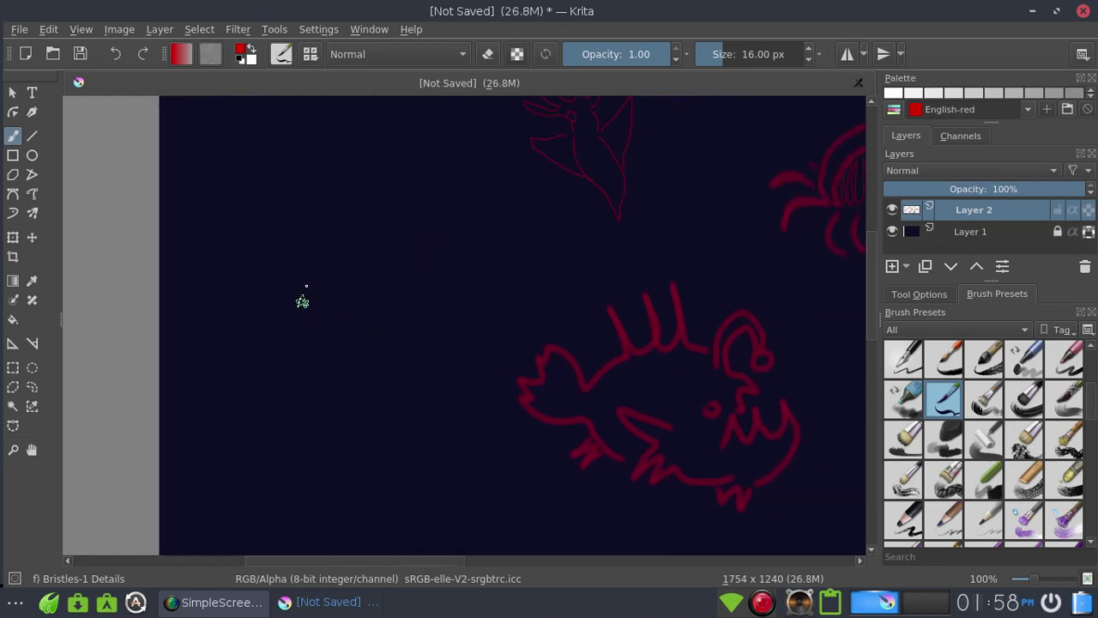
pyautogui.moveTo(301, 302); pyautogui.dragTo(360, 211)
pyautogui.hotkey('ctrl', 'z')
pyautogui.moveTo(291, 285)
pyautogui.mouseDown()
pyautogui.moveTo(336, 212)
pyautogui.moveTo(433, 307)
pyautogui.mouseUp()
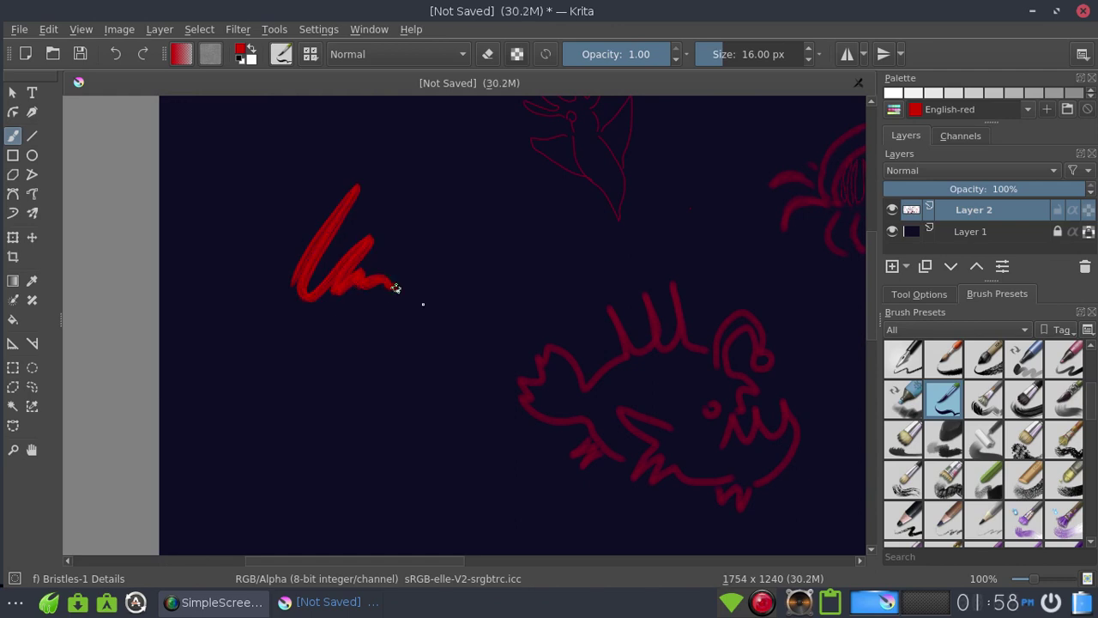
pyautogui.moveTo(429, 306)
pyautogui.mouseDown()
pyautogui.moveTo(430, 325)
pyautogui.moveTo(367, 374)
pyautogui.mouseUp()
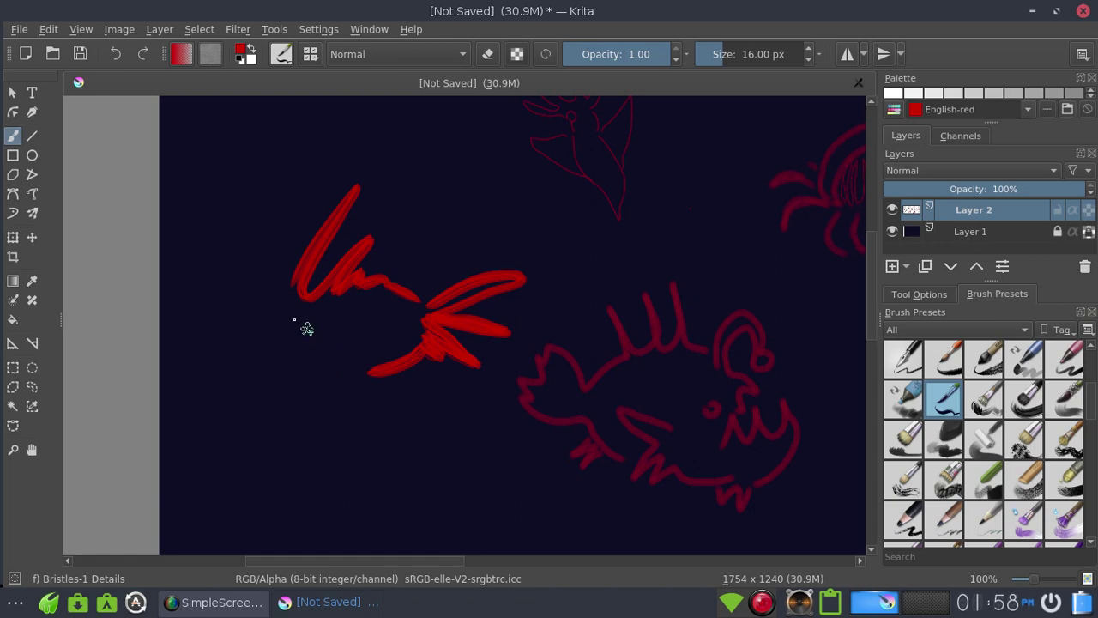
pyautogui.moveTo(284, 296)
pyautogui.mouseDown()
pyautogui.moveTo(243, 302)
pyautogui.moveTo(296, 325)
pyautogui.mouseUp()
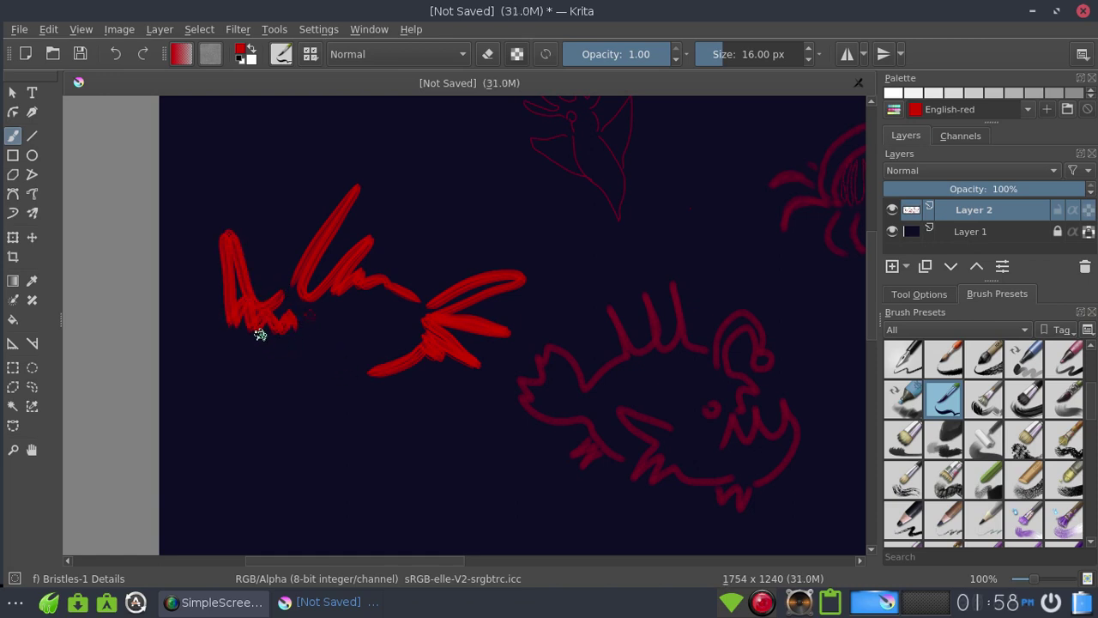
pyautogui.hotkey('ctrl', 'z')
pyautogui.hotkey('ctrl', 'z')
pyautogui.hotkey('ctrl', 'z')
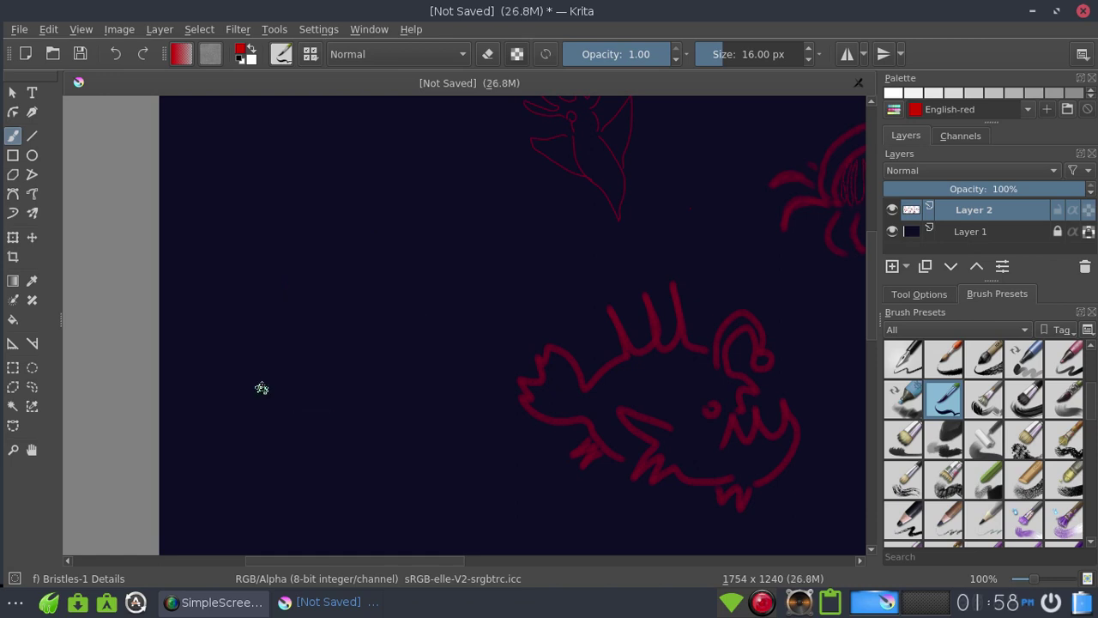
# Step: Test Bristles-2 Flat Rough with several red strokes and undo them
pyautogui.click(983, 399)
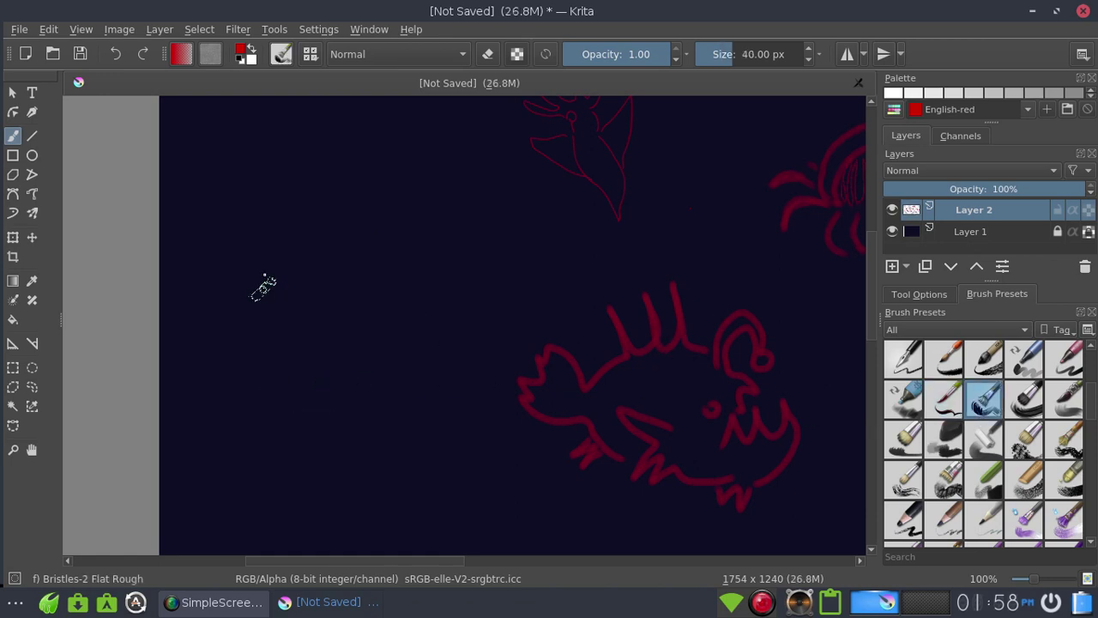
pyautogui.moveTo(257, 253)
pyautogui.mouseDown()
pyautogui.moveTo(305, 288)
pyautogui.moveTo(388, 240)
pyautogui.mouseUp()
pyautogui.hotkey('ctrl', 'z')
pyautogui.hotkey('ctrl', 'z')
pyautogui.moveTo(293, 359); pyautogui.dragTo(463, 230)
pyautogui.hotkey('ctrl', 'z')
pyautogui.moveTo(313, 219); pyautogui.dragTo(305, 436)
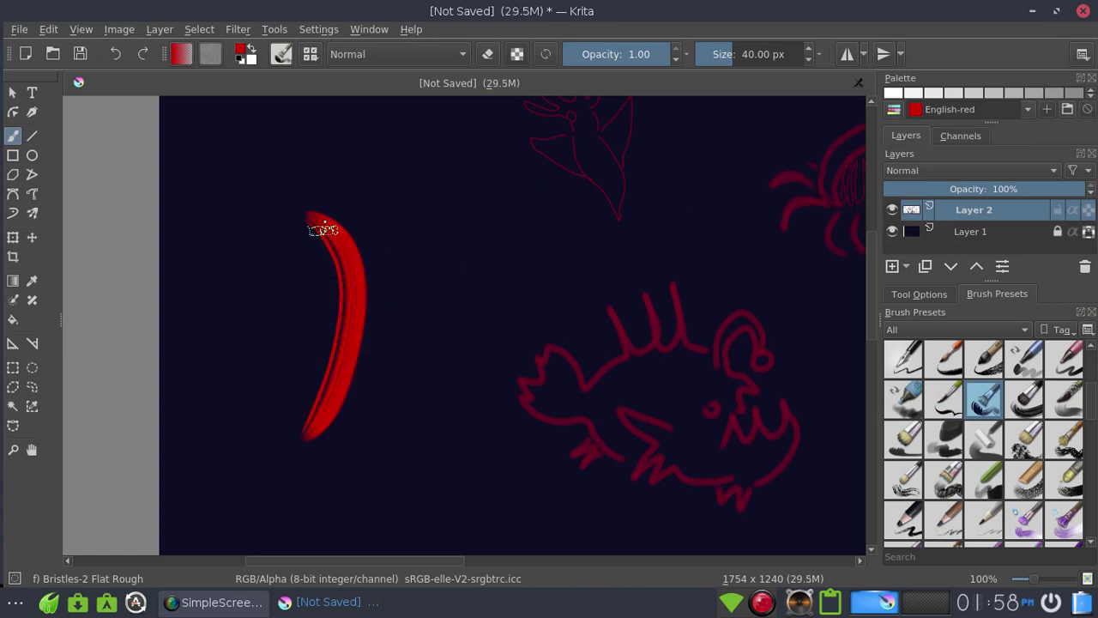
pyautogui.moveTo(326, 214); pyautogui.dragTo(365, 476)
pyautogui.hotkey('ctrl', 'z')
pyautogui.hotkey('ctrl', 'z')
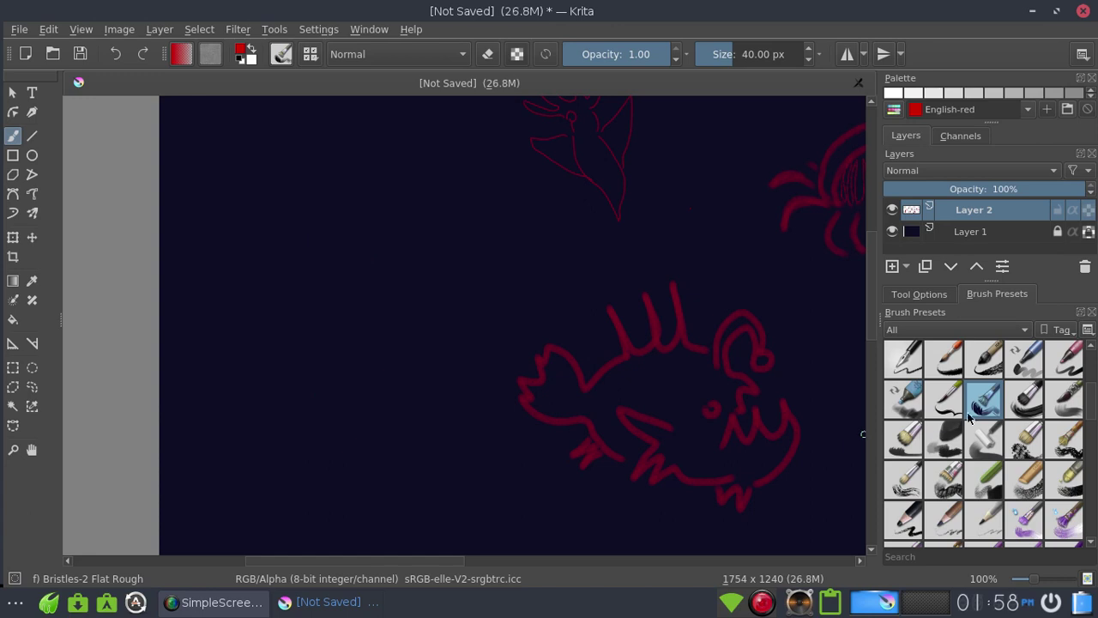
# Step: Try Bristles-3 Large Smooth and 70 px Bristles-4 Glaze, undoing the tests and leaving Glaze active
pyautogui.click(1023, 398)
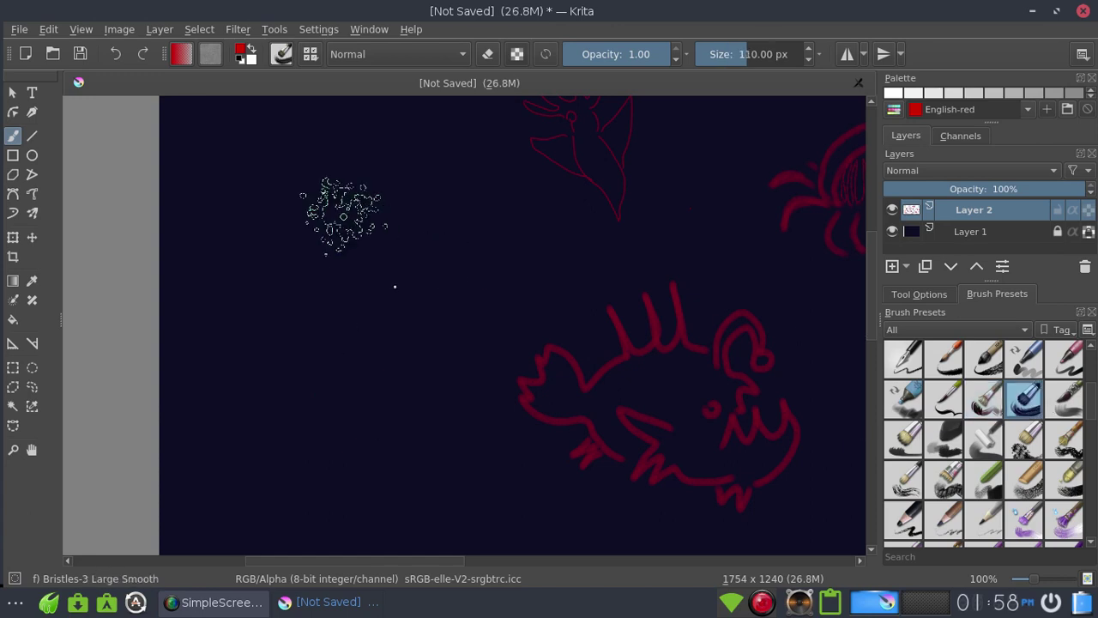
pyautogui.moveTo(343, 215); pyautogui.dragTo(360, 455)
pyautogui.moveTo(410, 182); pyautogui.dragTo(418, 397)
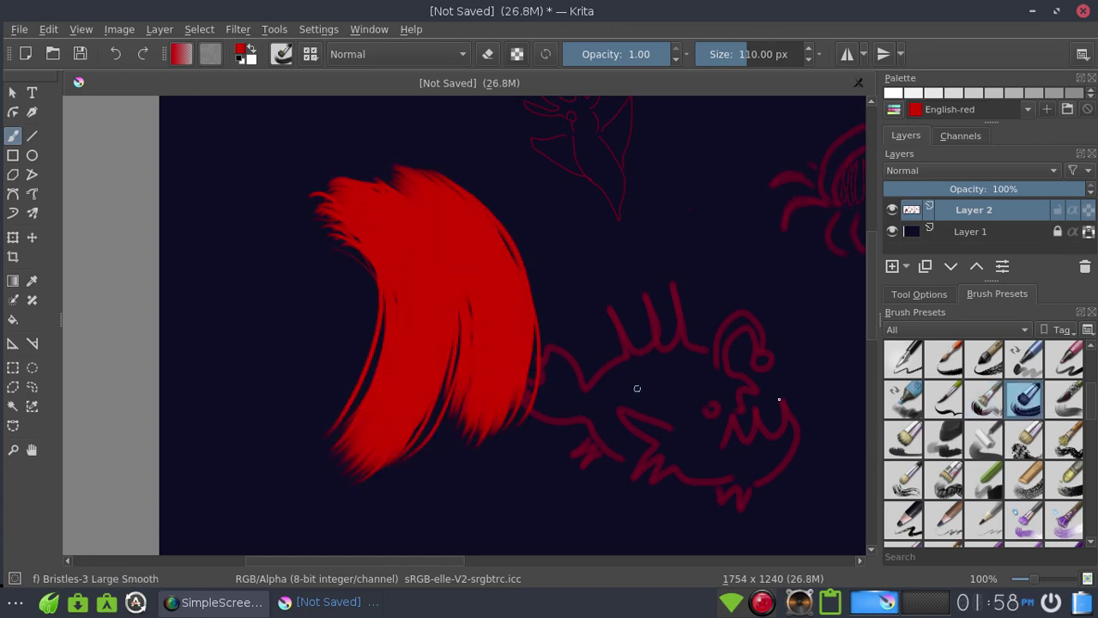
pyautogui.hotkey('ctrl', 'z')
pyautogui.hotkey('ctrl', 'z')
pyautogui.click(1068, 403)
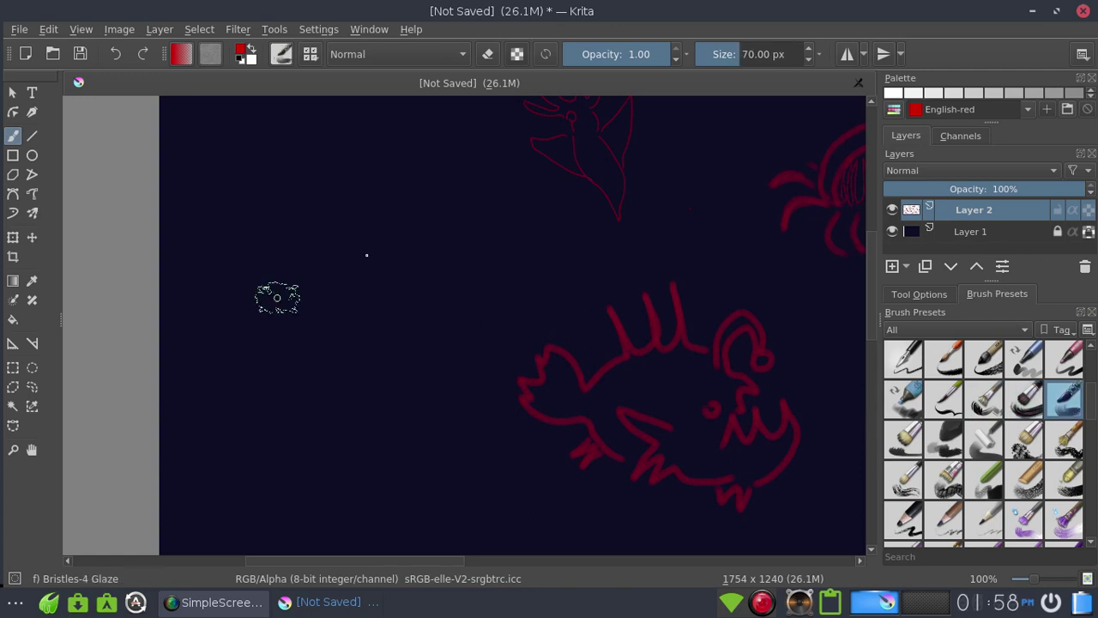
pyautogui.moveTo(277, 295); pyautogui.dragTo(306, 313)
pyautogui.hotkey('ctrl', 'z')
# Step: Enlarge the palette, pick Tangerine, and paint the fish body and tail with Bristles-4 Glaze
pyautogui.moveTo(987, 133); pyautogui.dragTo(978, 227)
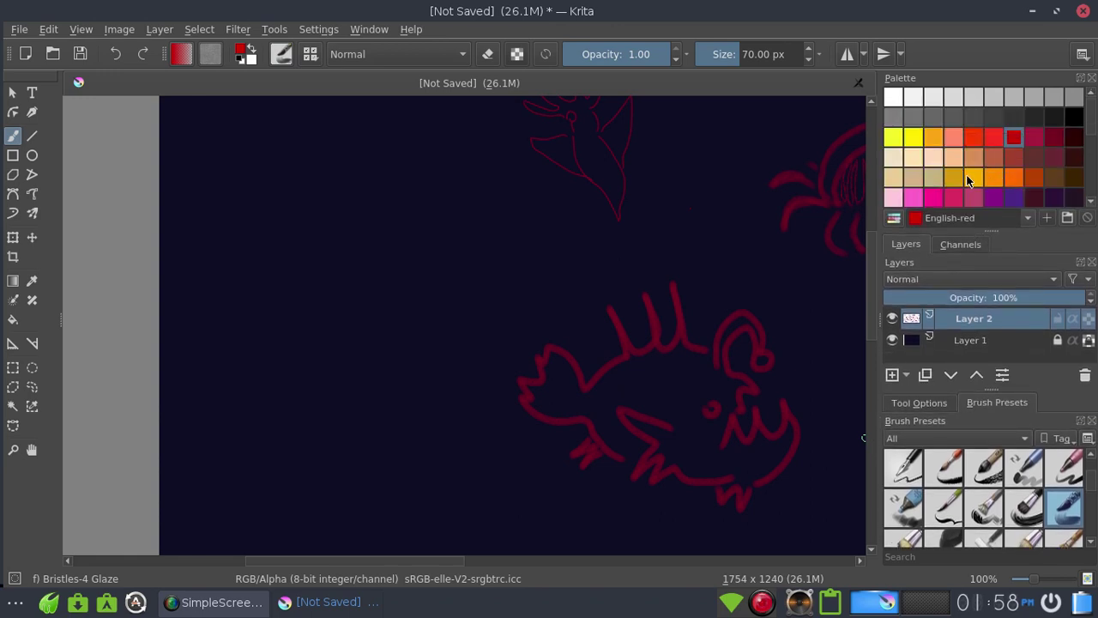
pyautogui.click(974, 176)
pyautogui.moveTo(275, 293)
pyautogui.mouseDown()
pyautogui.moveTo(415, 335)
pyautogui.moveTo(343, 289)
pyautogui.moveTo(318, 246)
pyautogui.moveTo(343, 283)
pyautogui.moveTo(326, 317)
pyautogui.moveTo(347, 298)
pyautogui.mouseUp()
pyautogui.hotkey('ctrl', 'z')
pyautogui.hotkey('ctrl', 'z')
pyautogui.hotkey('ctrl', 'z')
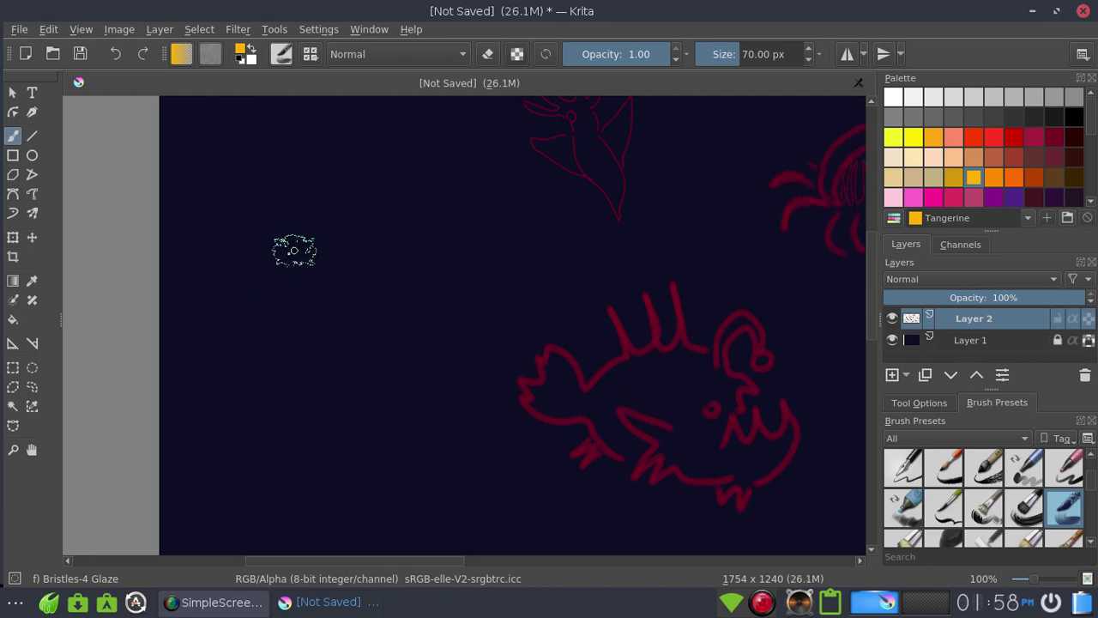
pyautogui.moveTo(294, 250)
pyautogui.mouseDown()
pyautogui.moveTo(283, 261)
pyautogui.moveTo(312, 267)
pyautogui.moveTo(295, 289)
pyautogui.moveTo(331, 300)
pyautogui.mouseUp()
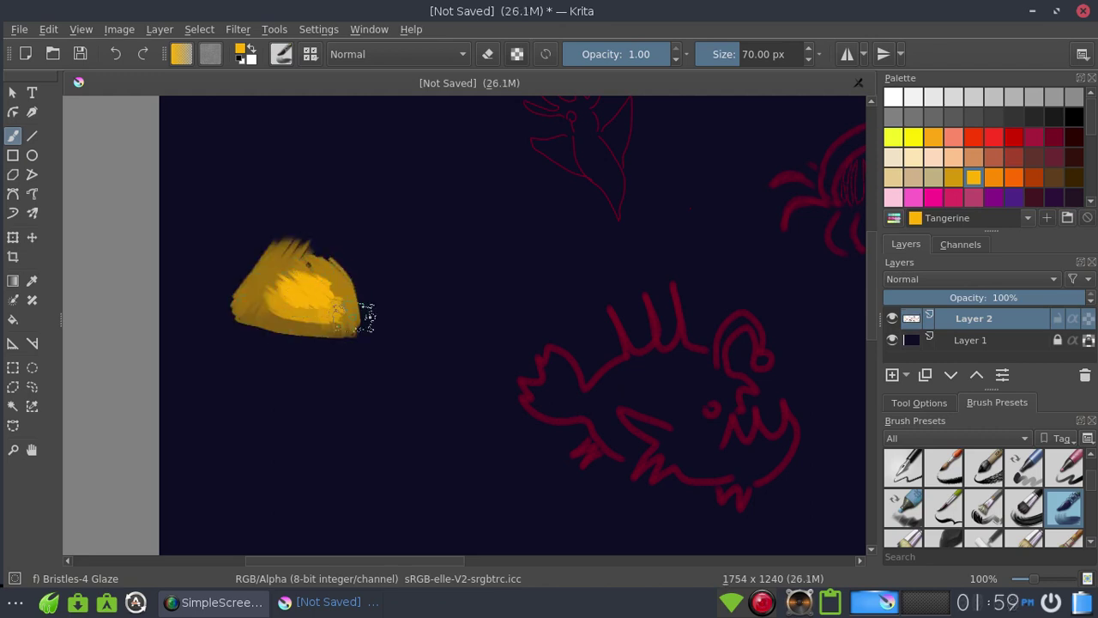
pyautogui.moveTo(345, 252)
pyautogui.mouseDown()
pyautogui.moveTo(394, 266)
pyautogui.moveTo(369, 249)
pyautogui.moveTo(429, 243)
pyautogui.mouseUp()
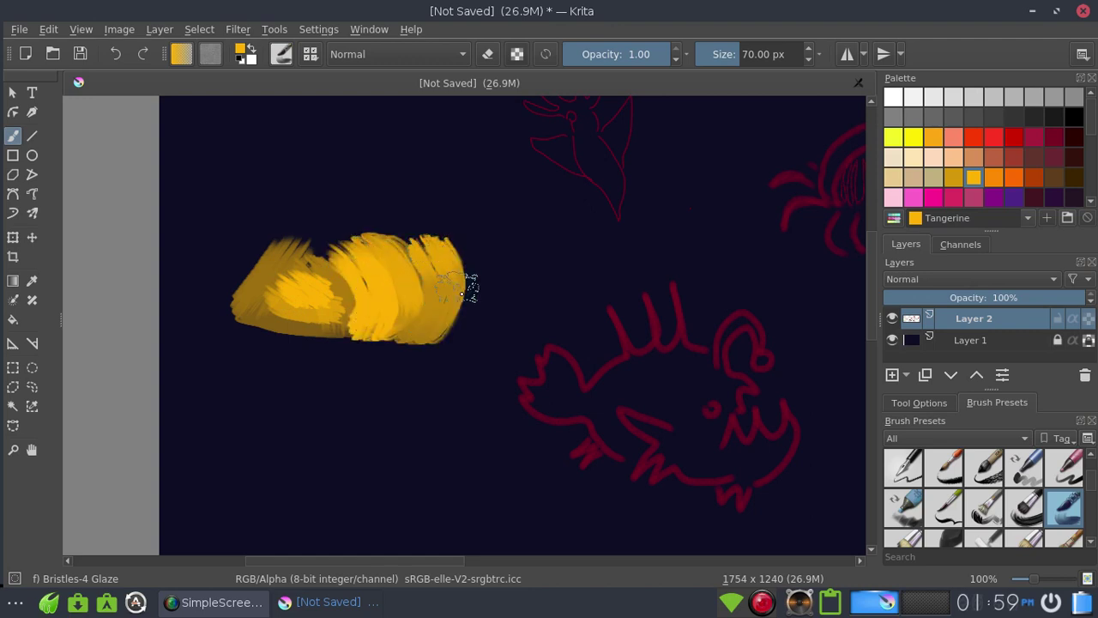
pyautogui.moveTo(456, 296)
pyautogui.mouseDown()
pyautogui.moveTo(560, 294)
pyautogui.moveTo(478, 351)
pyautogui.moveTo(503, 314)
pyautogui.moveTo(541, 310)
pyautogui.mouseUp()
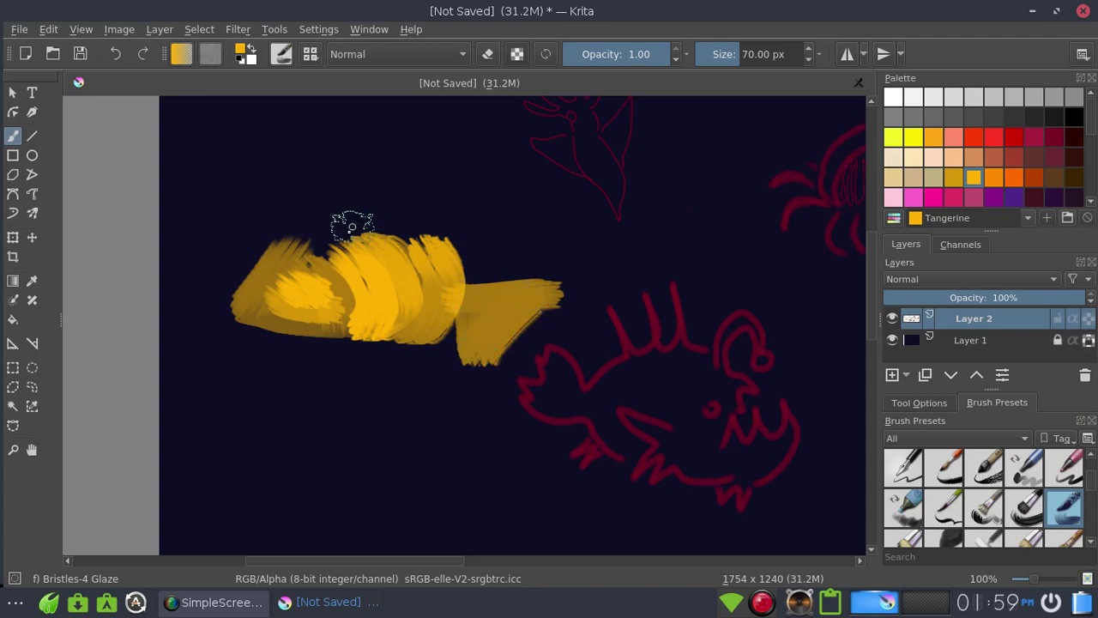
# Step: Paint the curved top fin, lower fin and lower-left fin, brighten the body, then choose Orange
pyautogui.moveTo(335, 233); pyautogui.dragTo(429, 140)
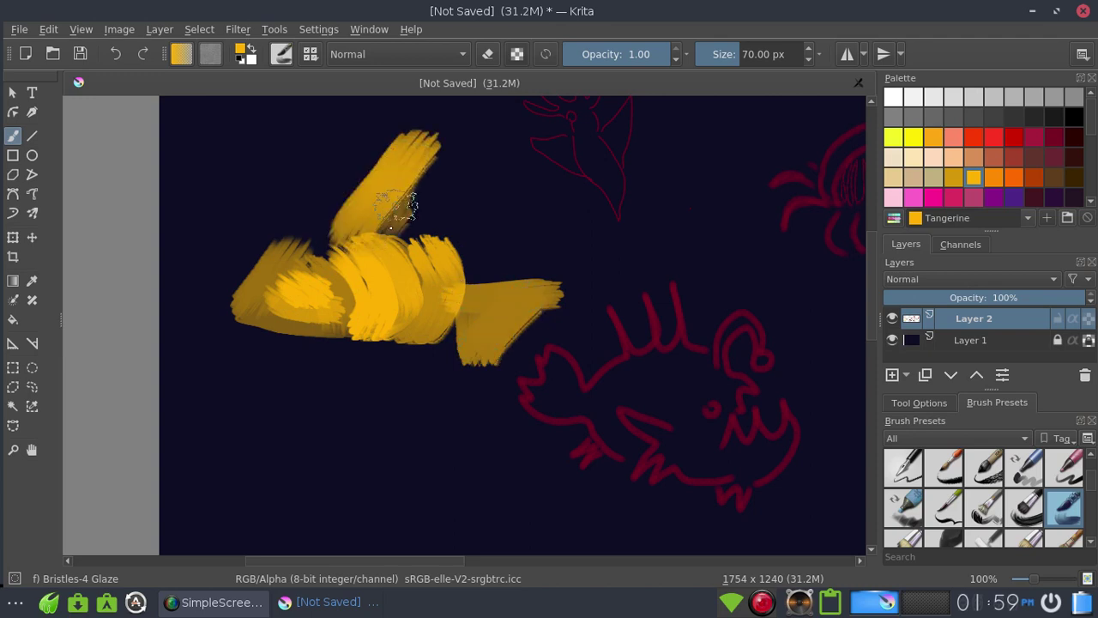
pyautogui.hotkey('ctrl', 'z')
pyautogui.moveTo(365, 222)
pyautogui.mouseDown()
pyautogui.moveTo(459, 163)
pyautogui.moveTo(444, 209)
pyautogui.moveTo(472, 196)
pyautogui.mouseUp()
pyautogui.moveTo(279, 236)
pyautogui.mouseDown()
pyautogui.moveTo(360, 231)
pyautogui.moveTo(332, 245)
pyautogui.moveTo(352, 258)
pyautogui.moveTo(309, 296)
pyautogui.moveTo(232, 274)
pyautogui.moveTo(247, 294)
pyautogui.moveTo(244, 257)
pyautogui.moveTo(283, 305)
pyautogui.moveTo(332, 322)
pyautogui.mouseUp()
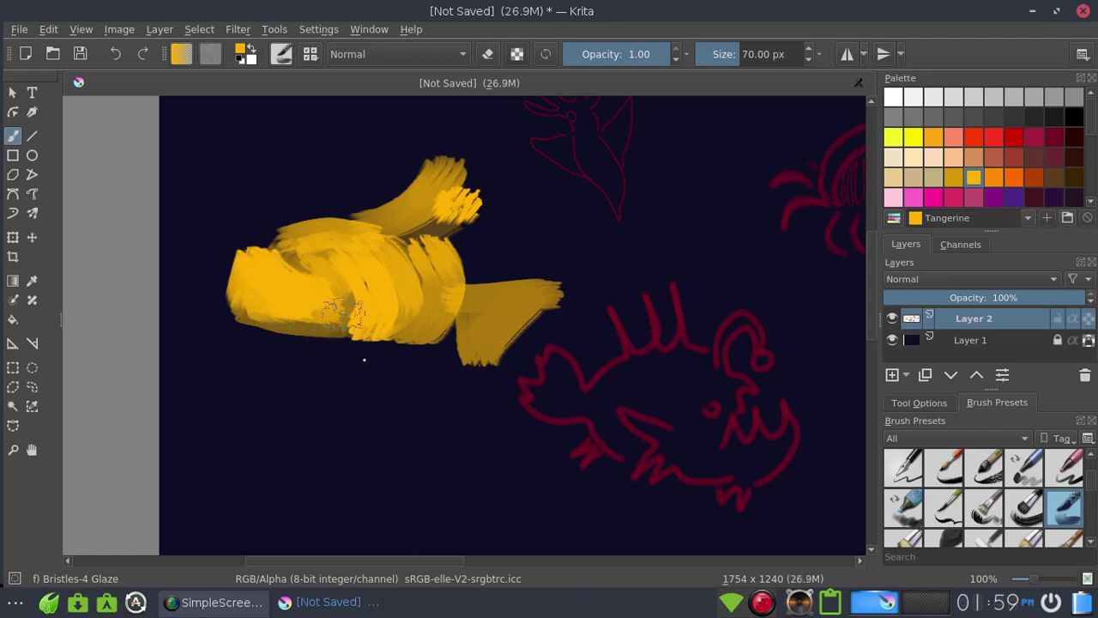
pyautogui.moveTo(346, 328); pyautogui.dragTo(368, 367)
pyautogui.moveTo(232, 306)
pyautogui.mouseDown()
pyautogui.moveTo(240, 365)
pyautogui.moveTo(274, 343)
pyautogui.mouseUp()
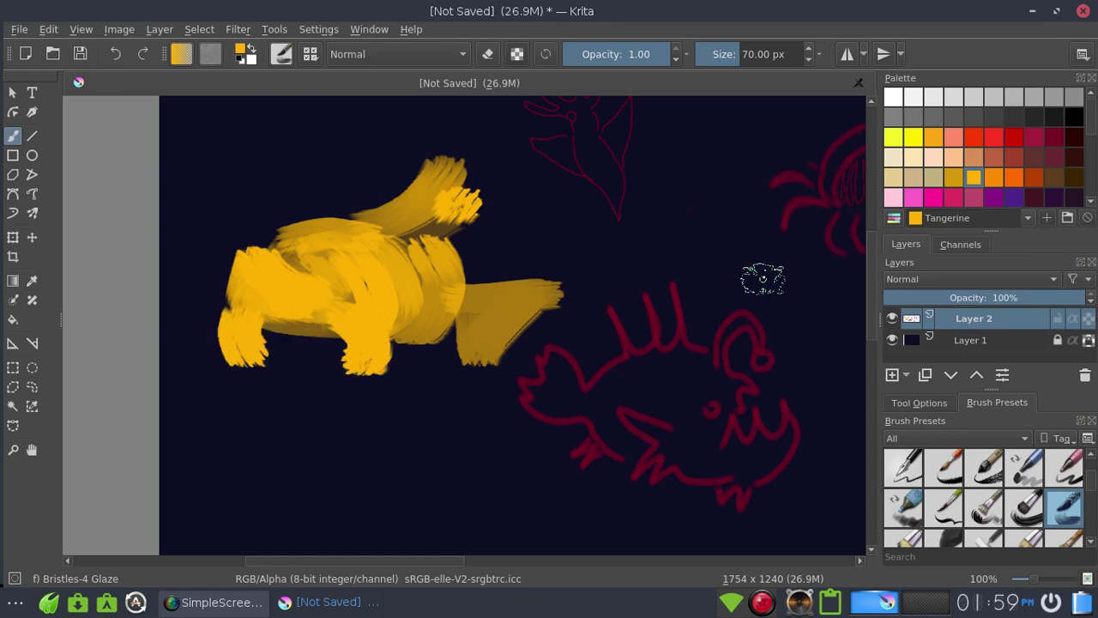
pyautogui.click(988, 178)
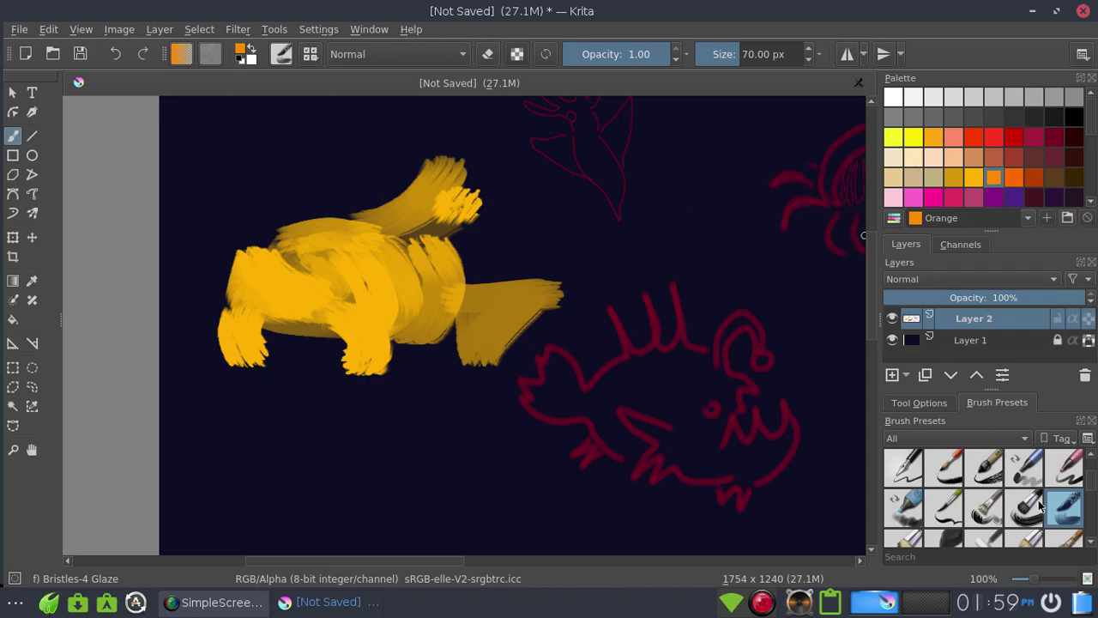
# Step: Try the Bristles-5 Flat brush with three orange strokes, undoing each one
pyautogui.click(904, 540)
pyautogui.scroll(-1, 1090, 488)
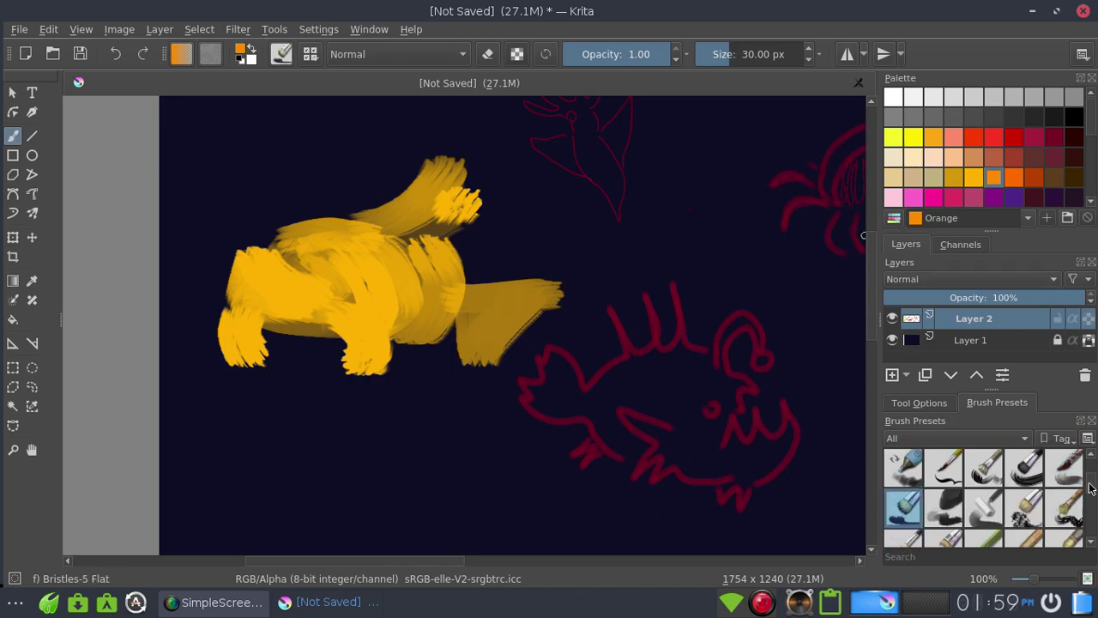
pyautogui.click(1091, 542)
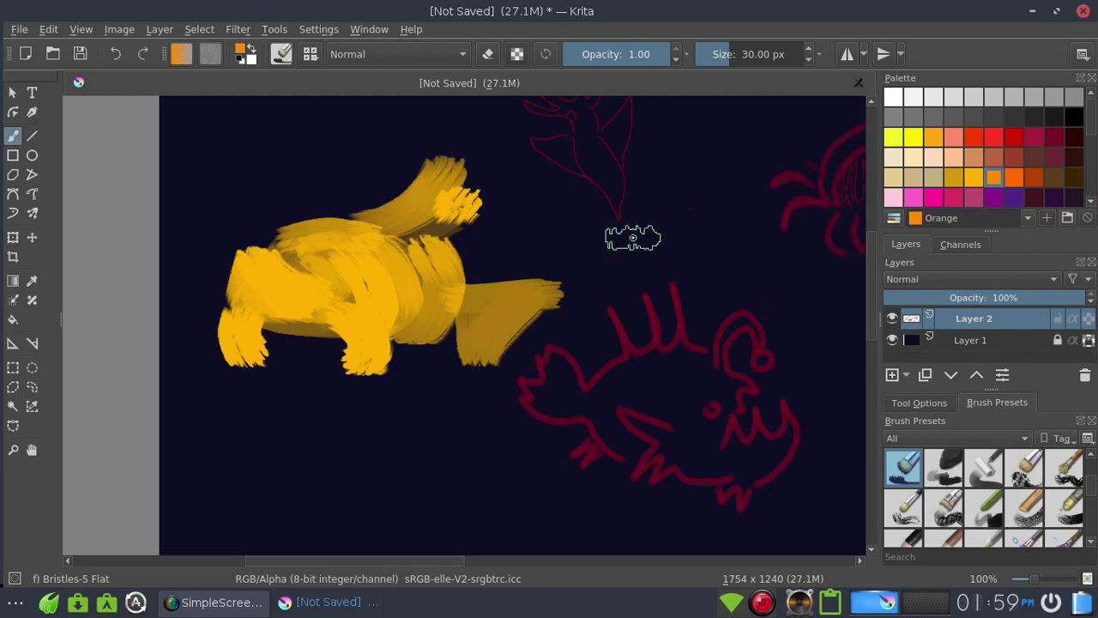
pyautogui.moveTo(485, 271); pyautogui.dragTo(562, 230)
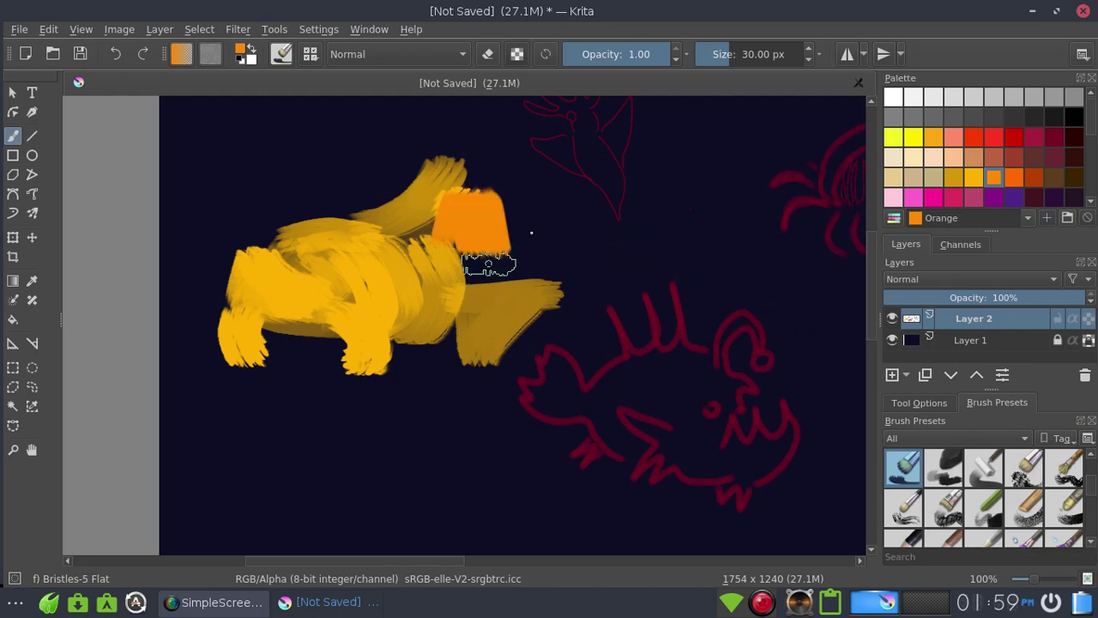
pyautogui.hotkey('ctrl', 'z')
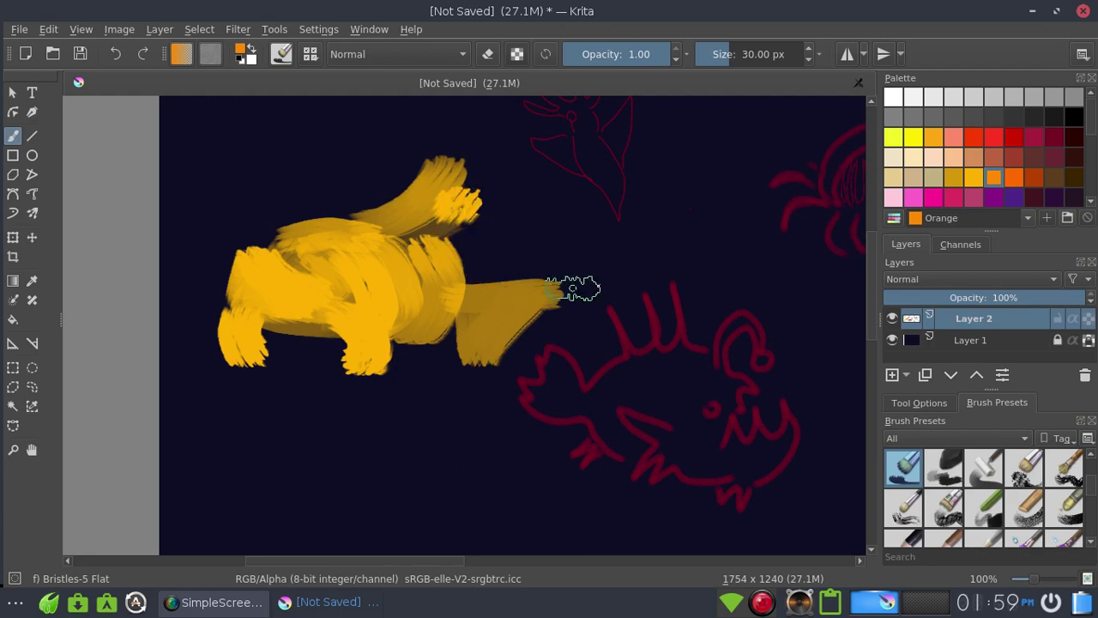
pyautogui.moveTo(369, 460)
pyautogui.mouseDown()
pyautogui.moveTo(429, 441)
pyautogui.moveTo(470, 488)
pyautogui.mouseUp()
pyautogui.hotkey('ctrl', 'z')
pyautogui.hotkey('ctrl', 'z')
pyautogui.hotkey('ctrl', 'z')
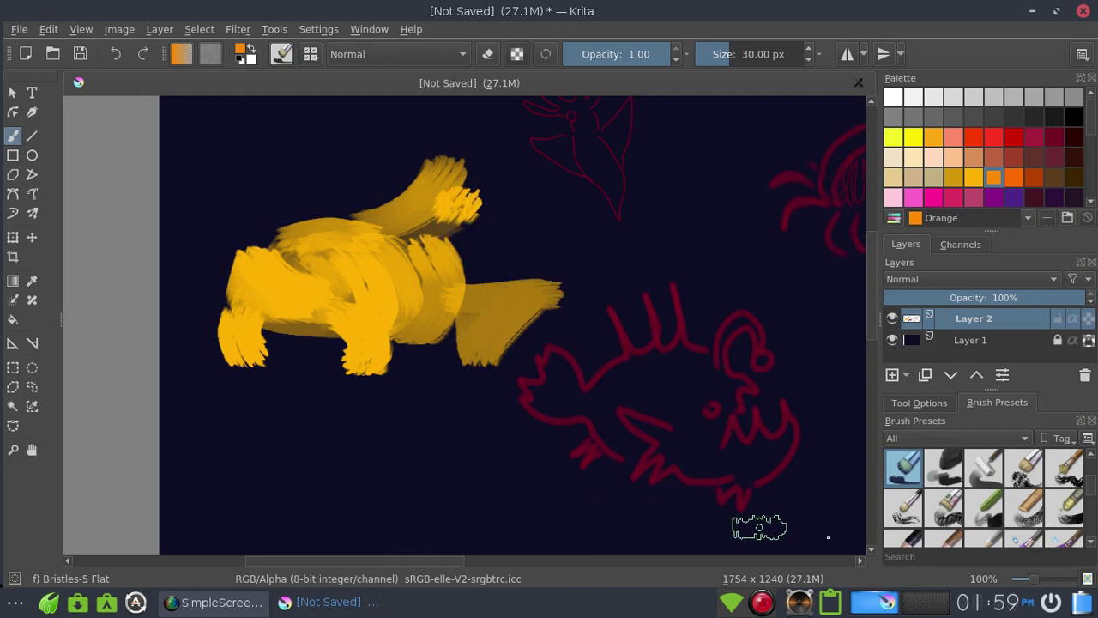
pyautogui.moveTo(527, 458)
pyautogui.mouseDown()
pyautogui.moveTo(515, 455)
pyautogui.moveTo(537, 481)
pyautogui.moveTo(486, 470)
pyautogui.mouseUp()
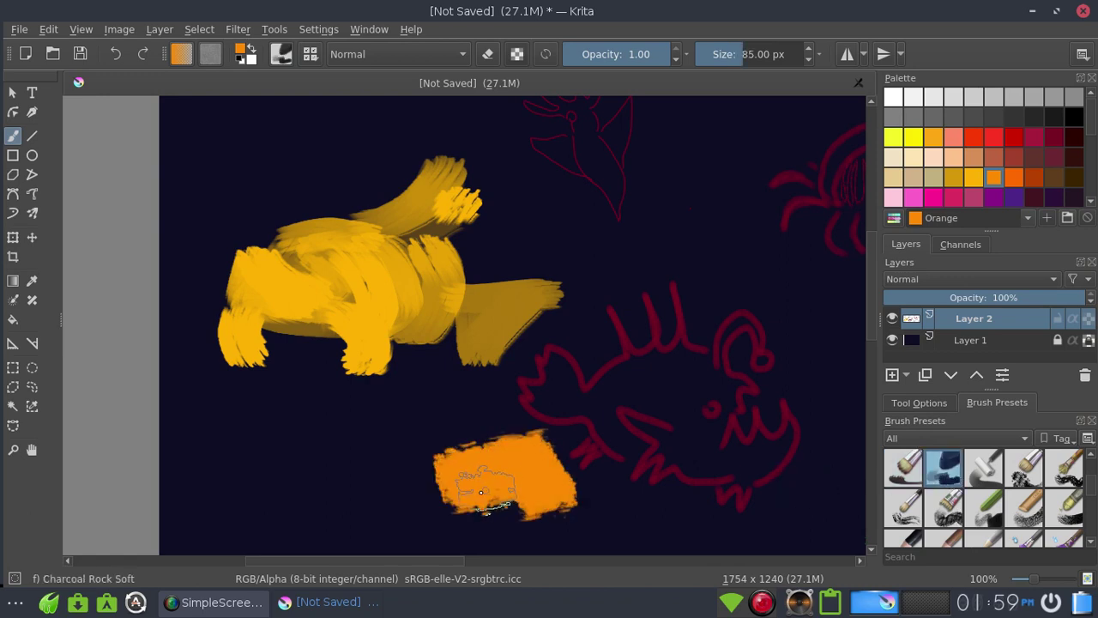
pyautogui.hotkey('ctrl', 'z')
# Step: Test the Dry Roller and Dry Bristles presets in orange, undoing both trials
pyautogui.click(978, 470)
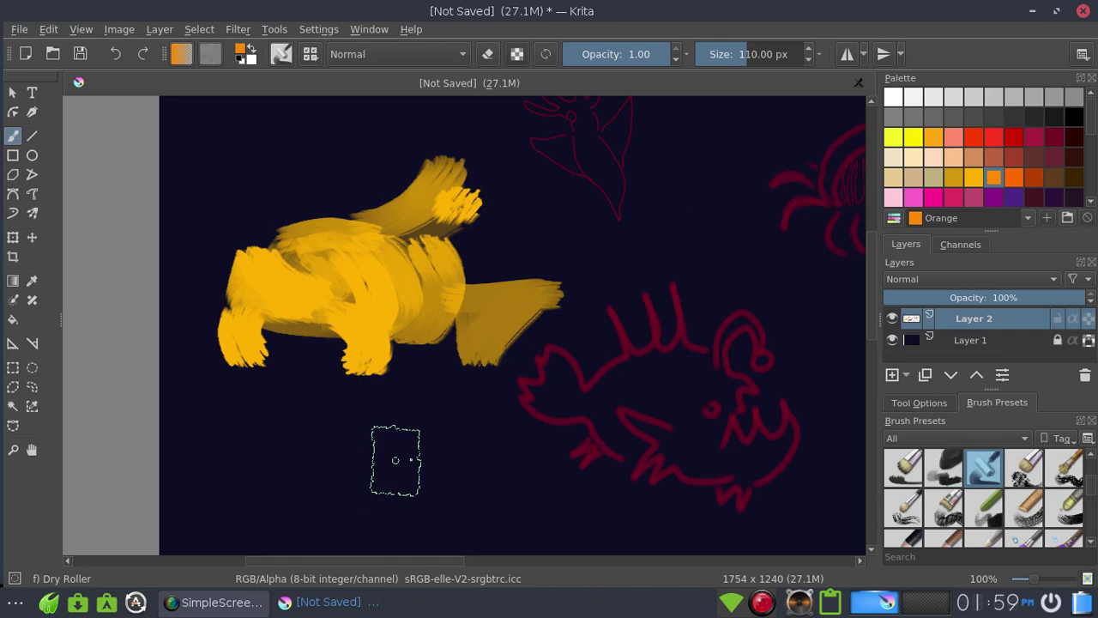
pyautogui.moveTo(393, 459); pyautogui.dragTo(455, 489)
pyautogui.hotkey('ctrl', 'z')
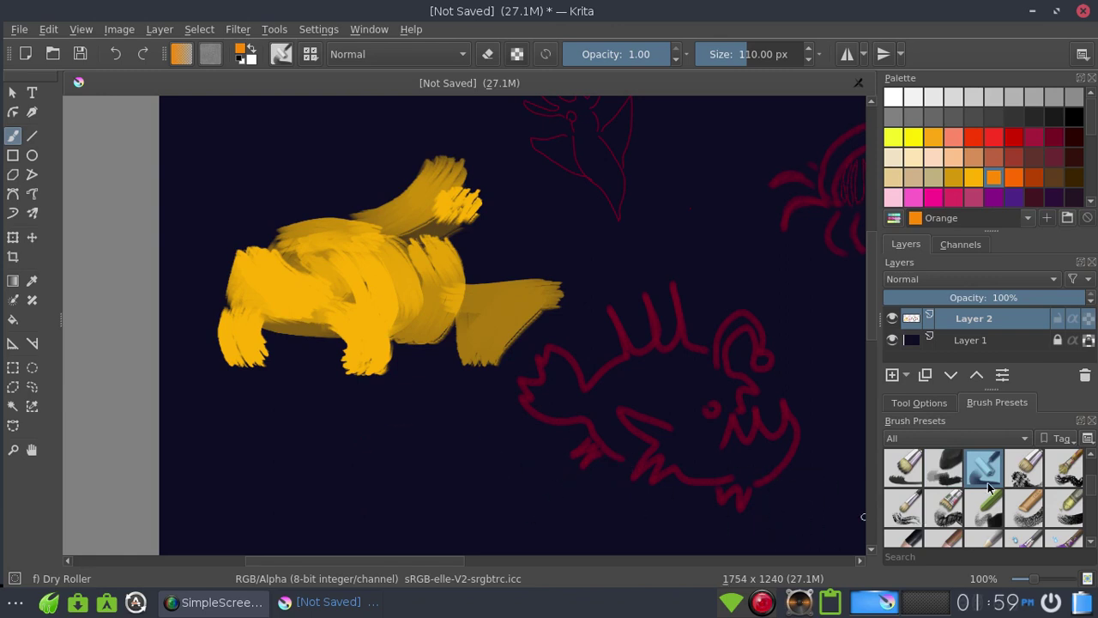
pyautogui.click(1024, 468)
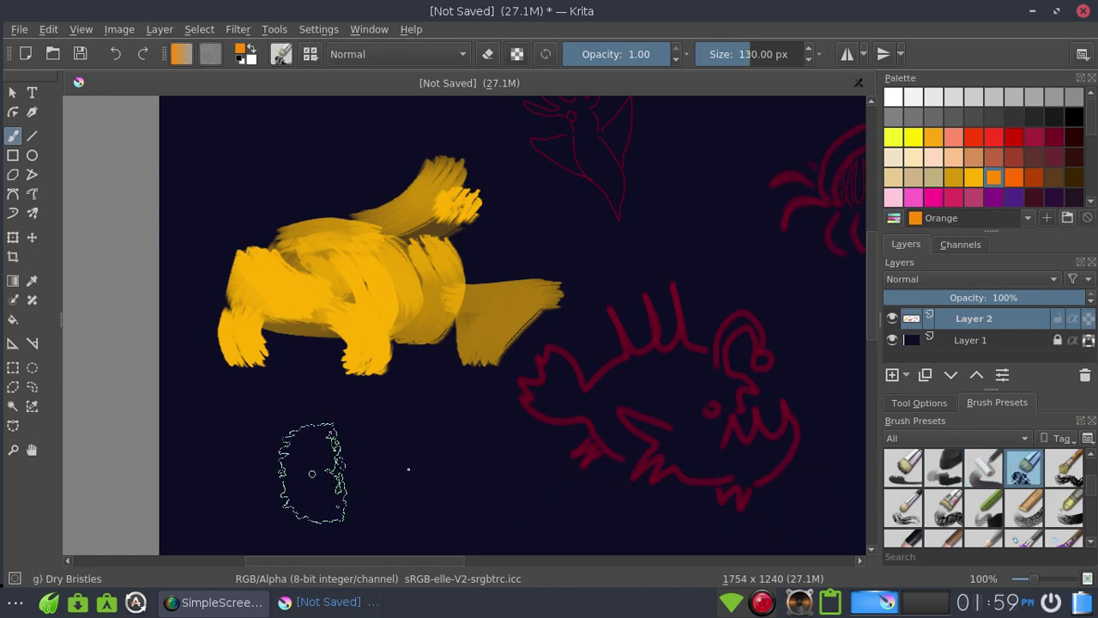
pyautogui.moveTo(311, 473); pyautogui.dragTo(455, 485)
pyautogui.hotkey('ctrl', 'z')
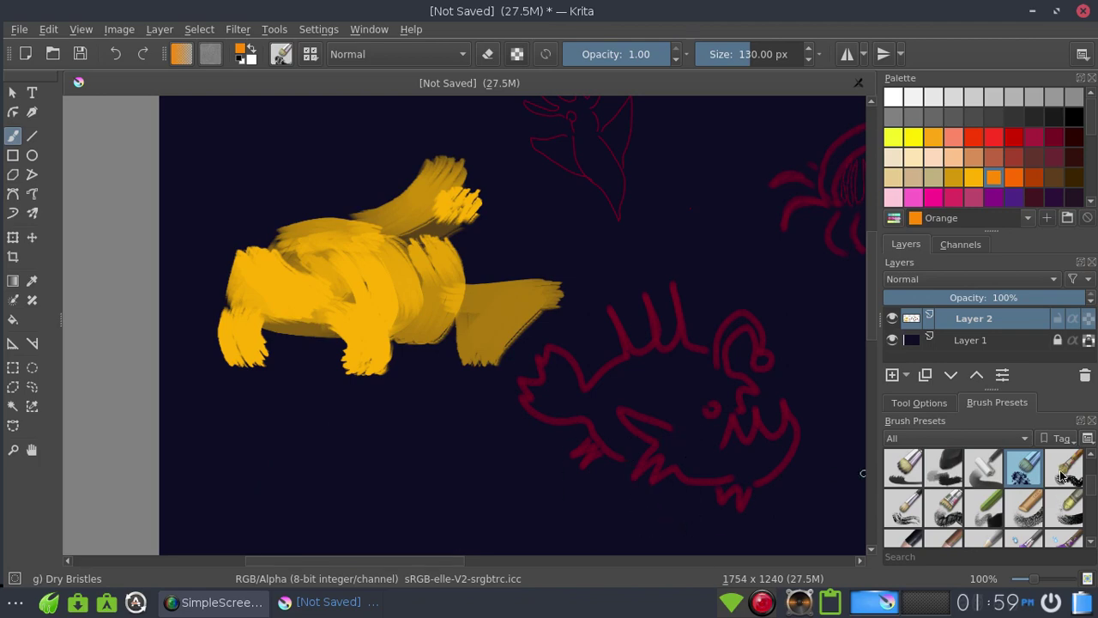
# Step: Texture the fish's middle with orange Dry Bristles Eroded strokes after one undone trial
pyautogui.click(1062, 470)
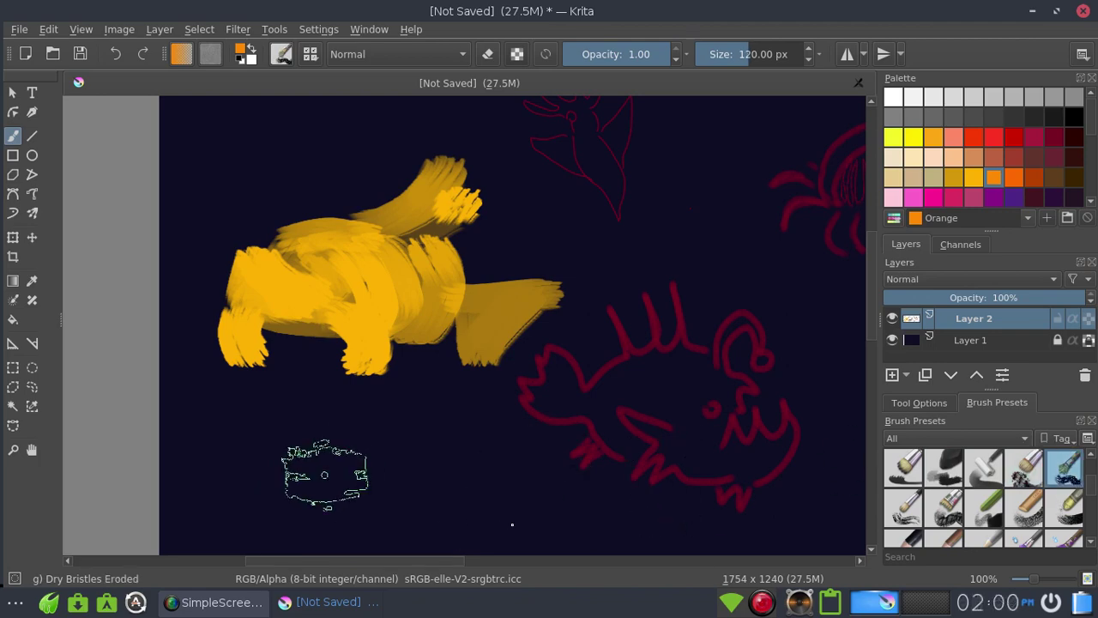
pyautogui.moveTo(324, 474); pyautogui.dragTo(522, 506)
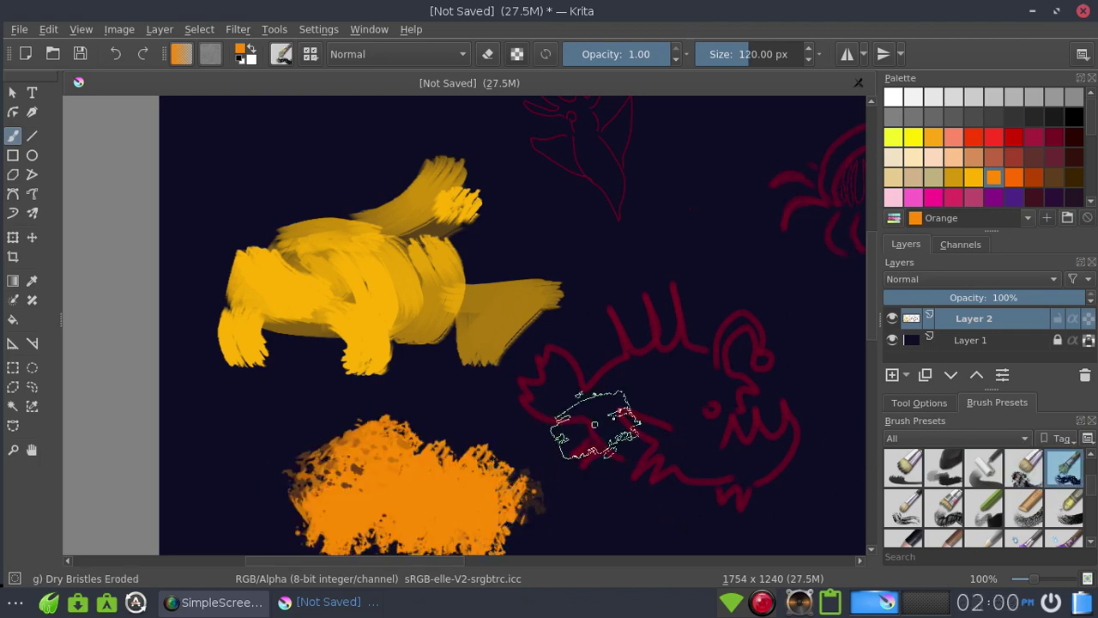
pyautogui.hotkey('ctrl', 'z')
pyautogui.moveTo(403, 283); pyautogui.dragTo(369, 271)
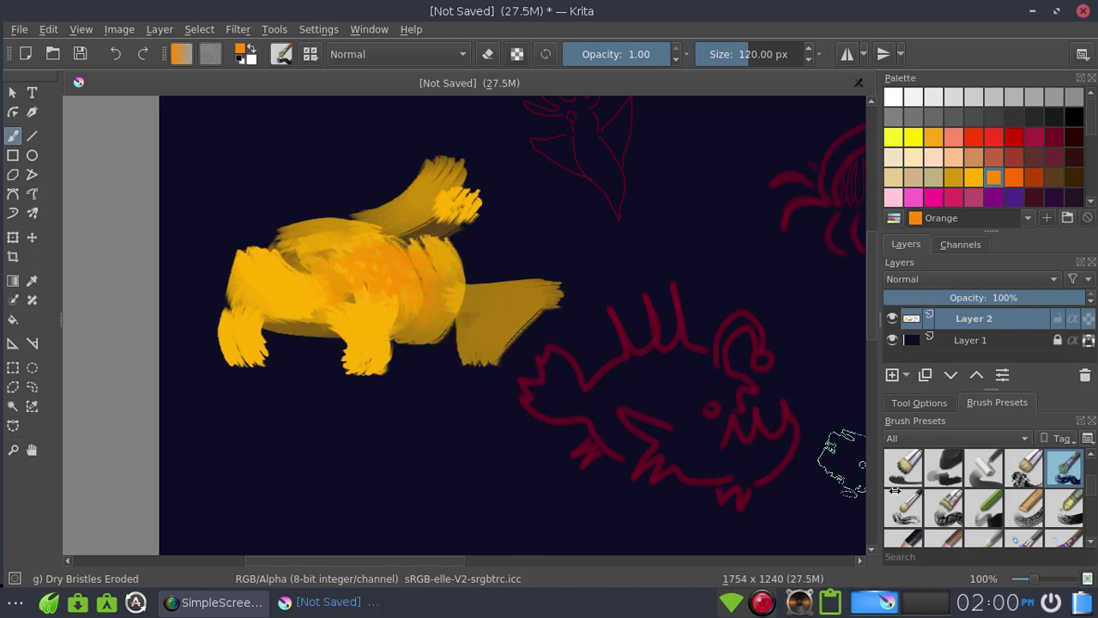
pyautogui.click(903, 508)
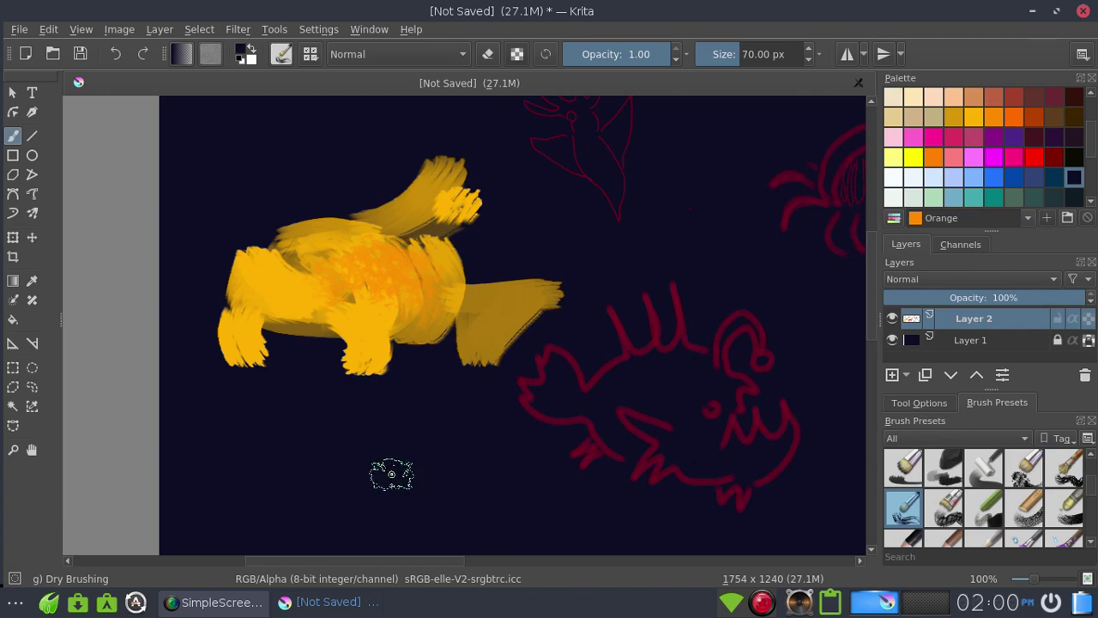
# Step: Pick RGB Yellow and test two dry-brush strokes below the fish, then undo them
pyautogui.click(914, 156)
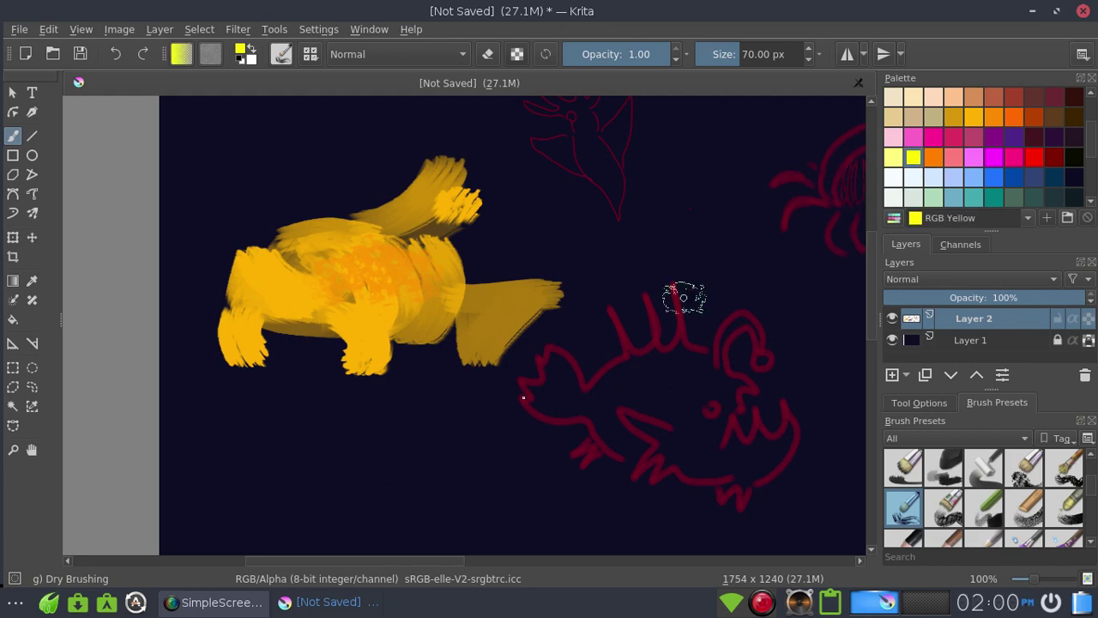
pyautogui.moveTo(461, 421); pyautogui.dragTo(461, 545)
pyautogui.moveTo(369, 425); pyautogui.dragTo(369, 541)
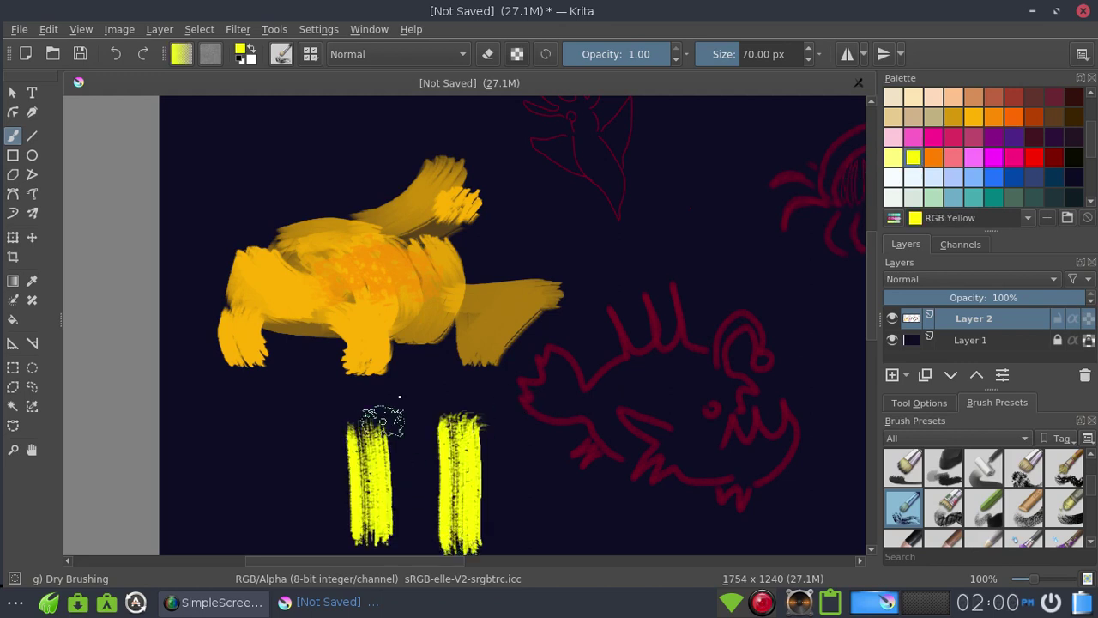
pyautogui.hotkey('ctrl', 'z')
pyautogui.hotkey('ctrl', 'z')
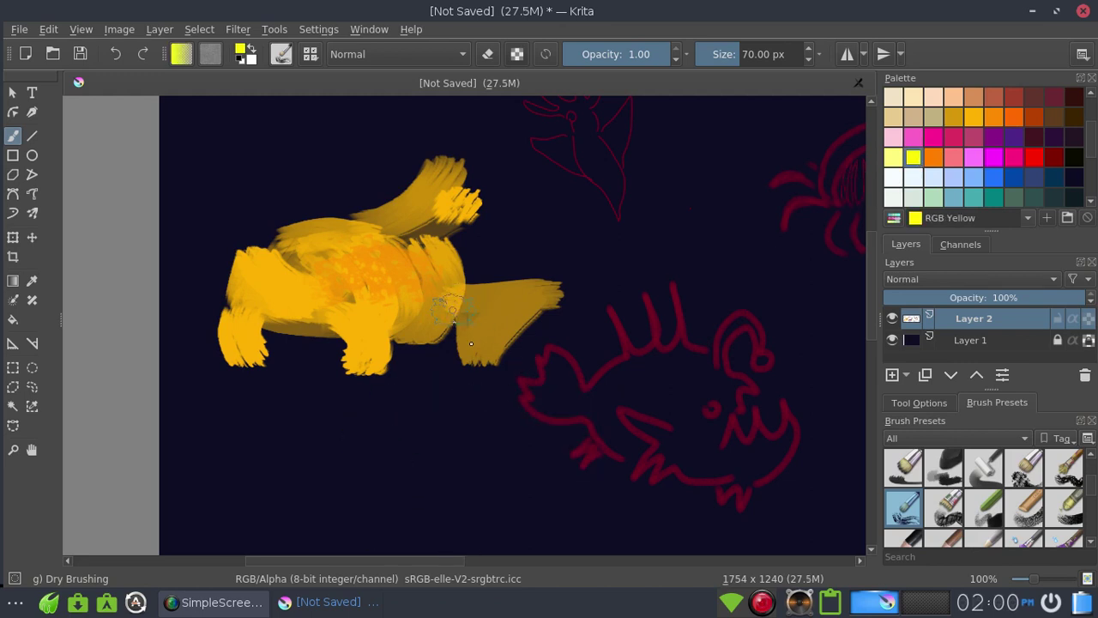
# Step: Streak yellow on the belly, top fin and front edge; test Dry Textured Creases below
pyautogui.moveTo(471, 347); pyautogui.dragTo(477, 365)
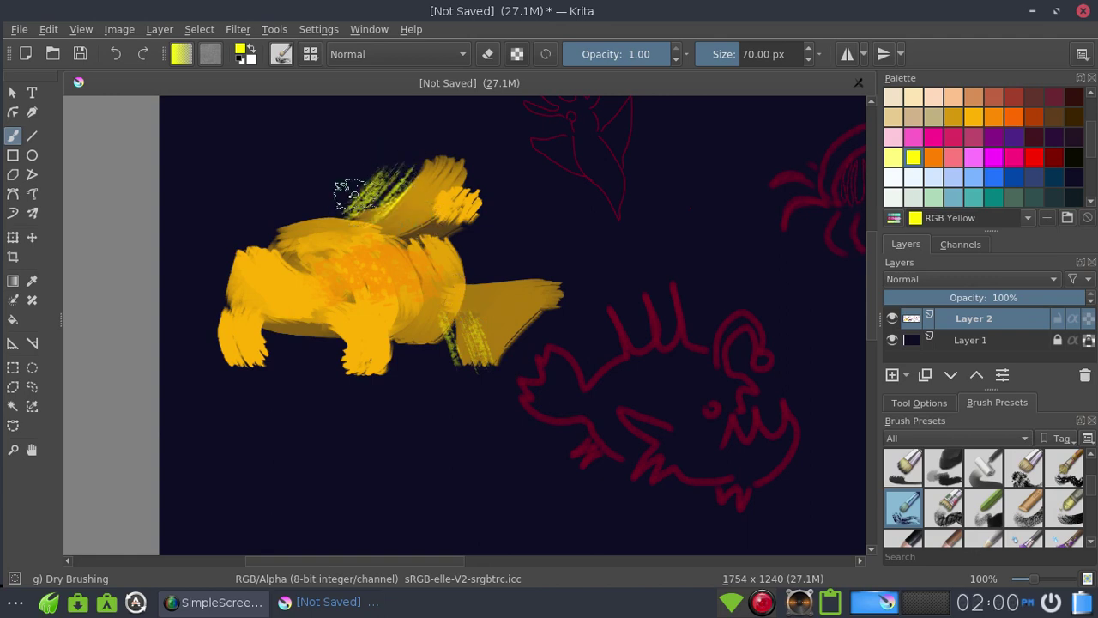
pyautogui.moveTo(342, 216); pyautogui.dragTo(403, 148)
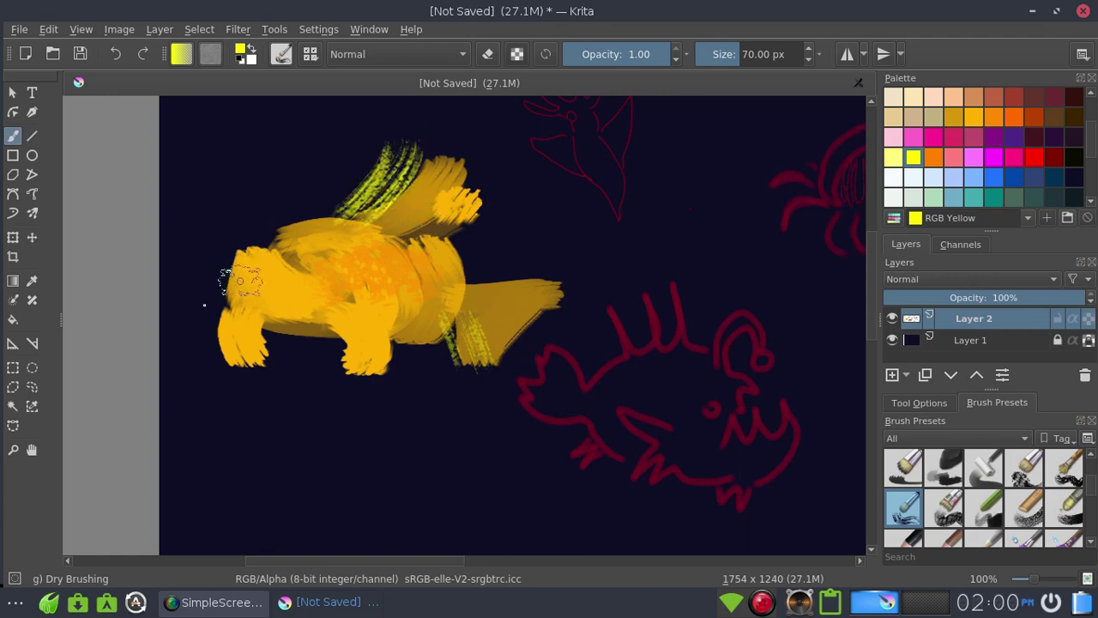
pyautogui.moveTo(251, 281); pyautogui.dragTo(193, 311)
pyautogui.moveTo(319, 296); pyautogui.dragTo(364, 332)
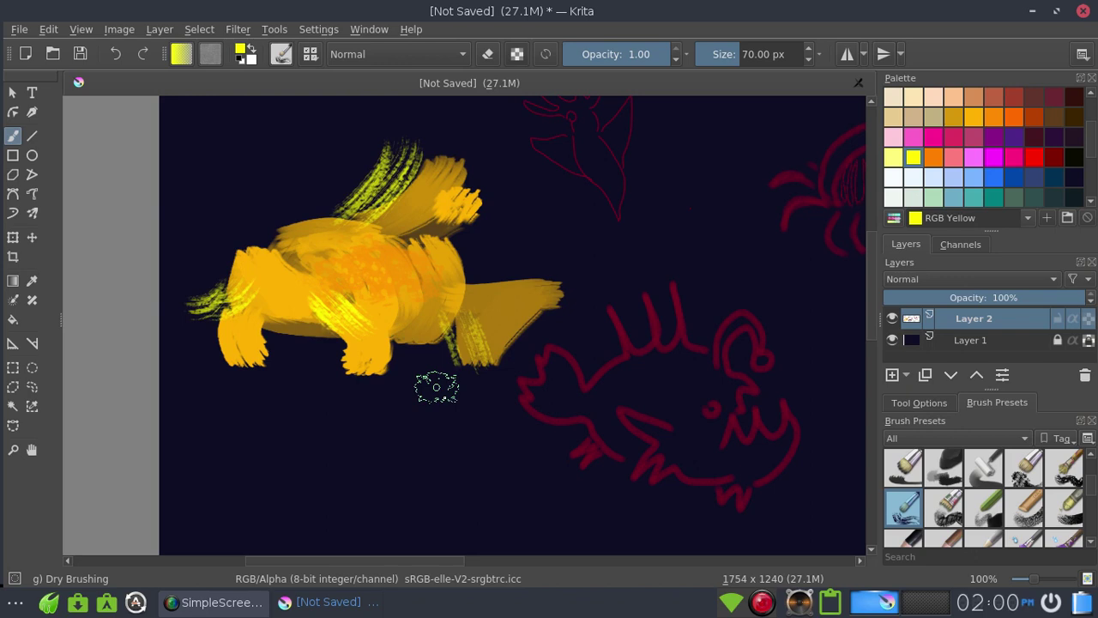
pyautogui.click(944, 506)
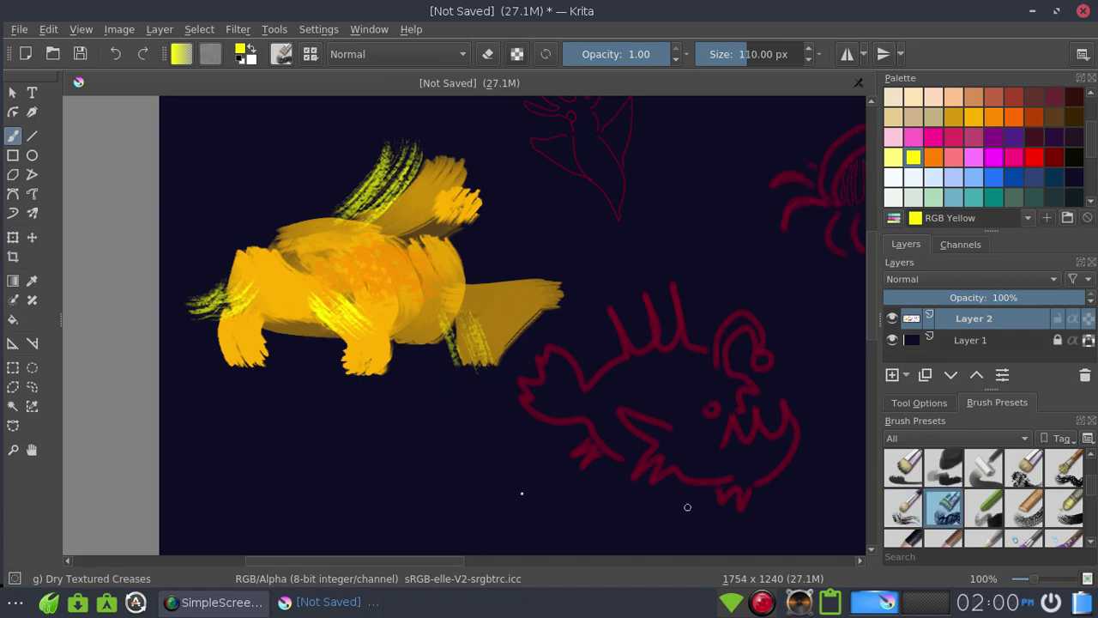
pyautogui.moveTo(352, 477); pyautogui.dragTo(525, 511)
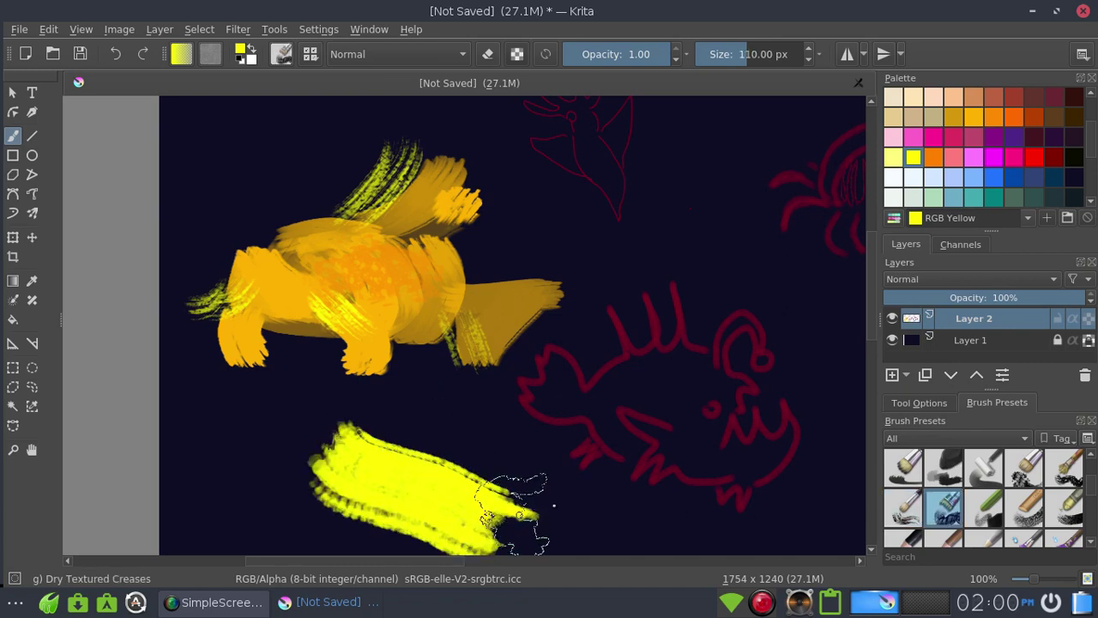
# Step: Undo the creases stroke, then trial and undo yellow Chalk Details strokes below the fish
pyautogui.hotkey('ctrl', 'z')
pyautogui.click(984, 506)
pyautogui.moveTo(256, 445); pyautogui.dragTo(523, 491)
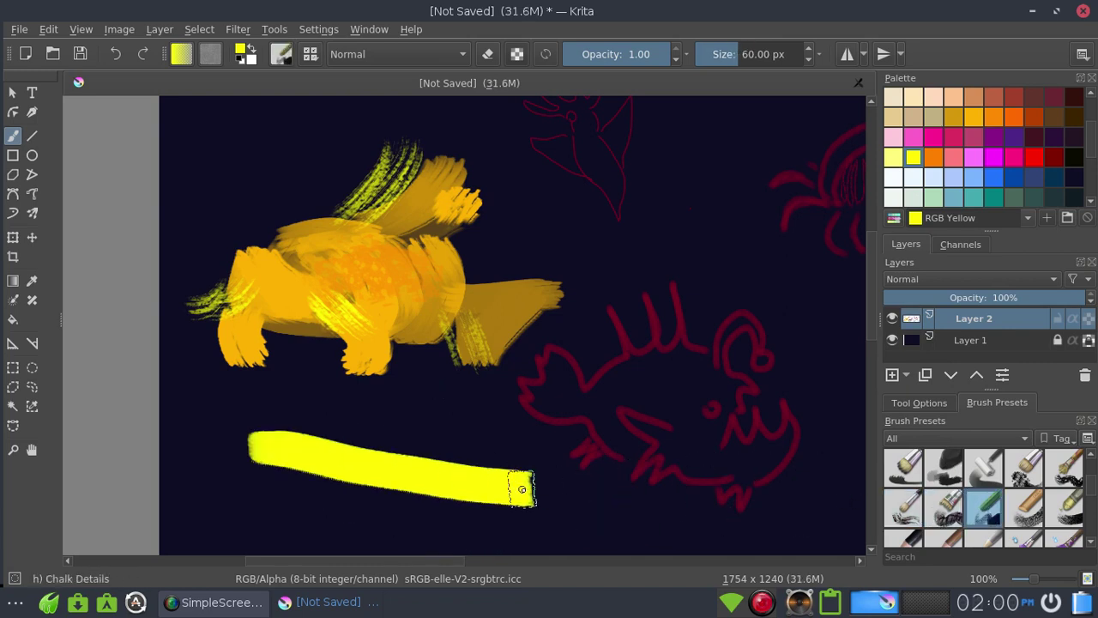
pyautogui.moveTo(411, 460); pyautogui.dragTo(419, 422)
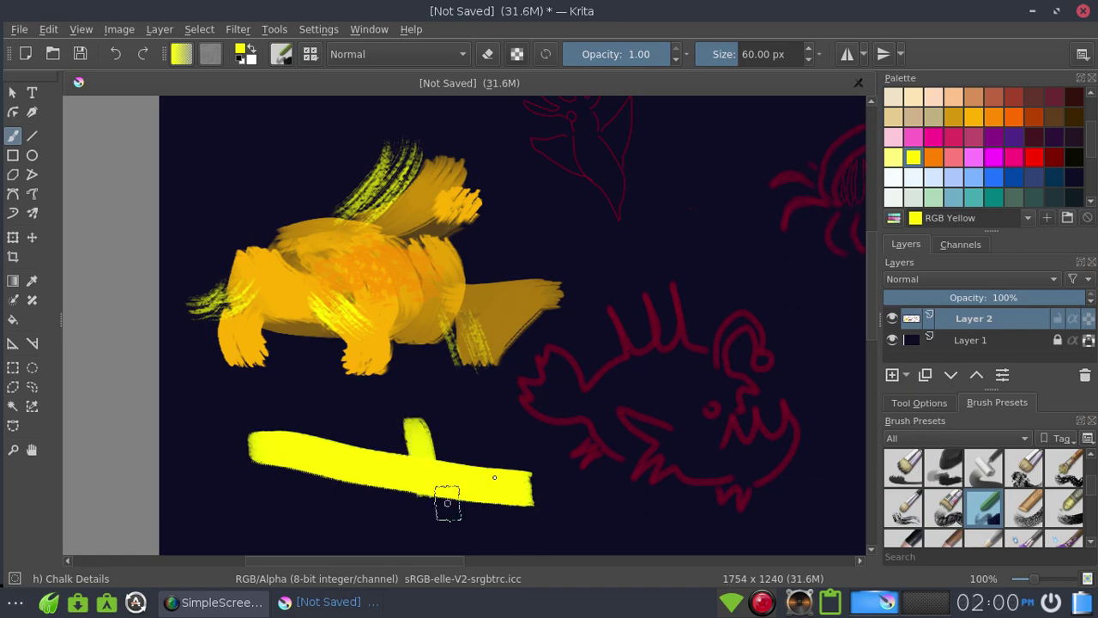
pyautogui.moveTo(447, 503); pyautogui.dragTo(498, 463)
pyautogui.hotkey('ctrl', 'z')
pyautogui.hotkey('ctrl', 'z')
pyautogui.hotkey('ctrl', 'z')
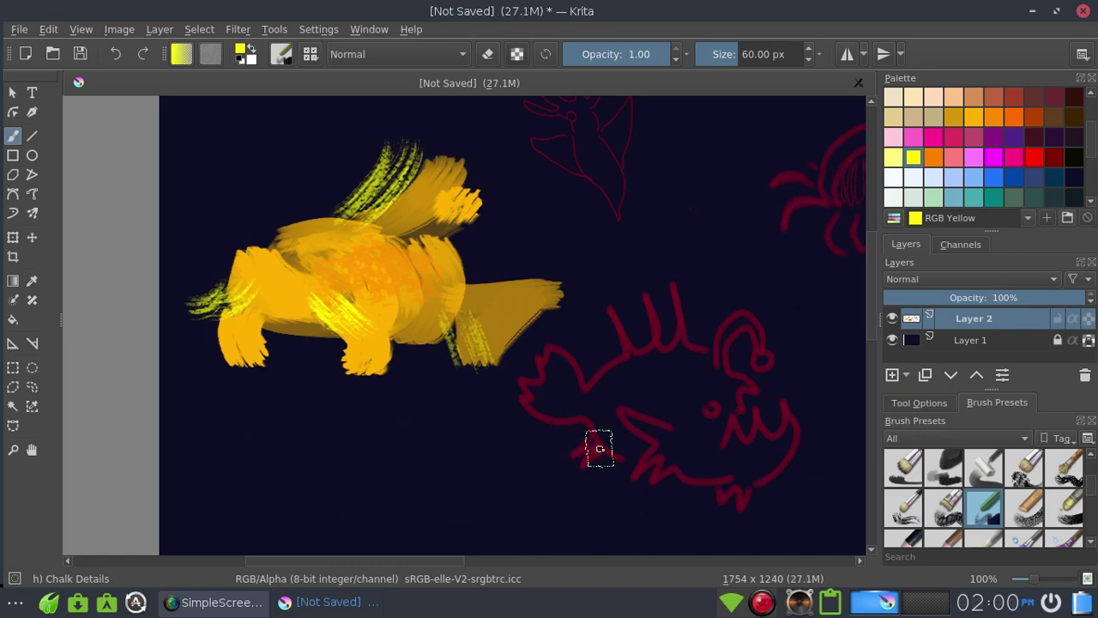
# Step: Test the Chalk Grainy and Chalk Soft presets below the fish, undoing each stroke
pyautogui.click(1034, 511)
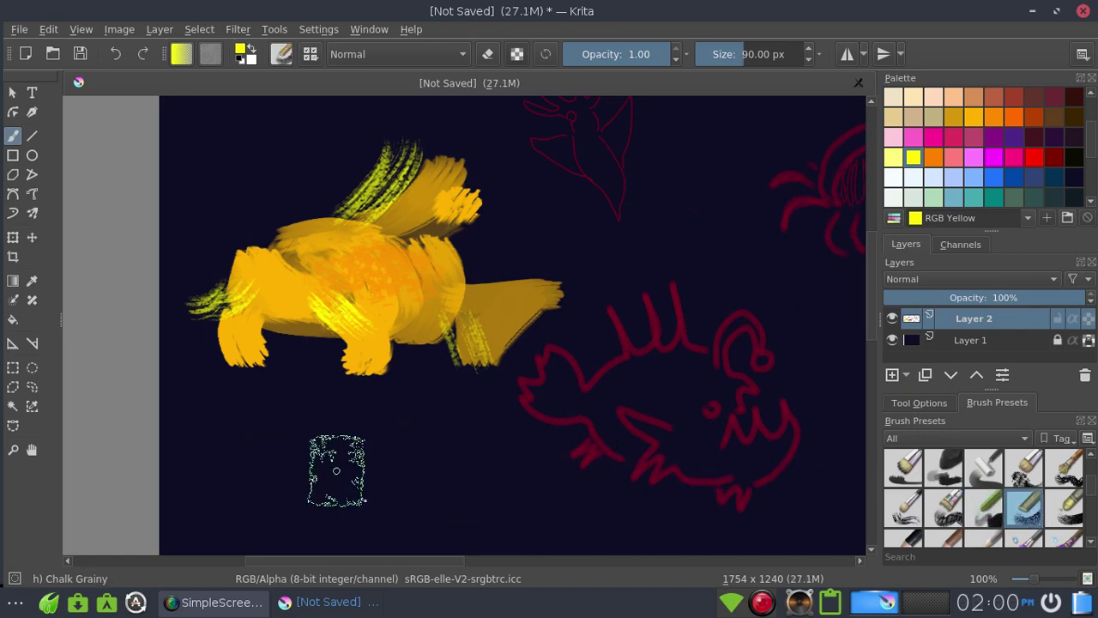
pyautogui.moveTo(332, 465); pyautogui.dragTo(514, 491)
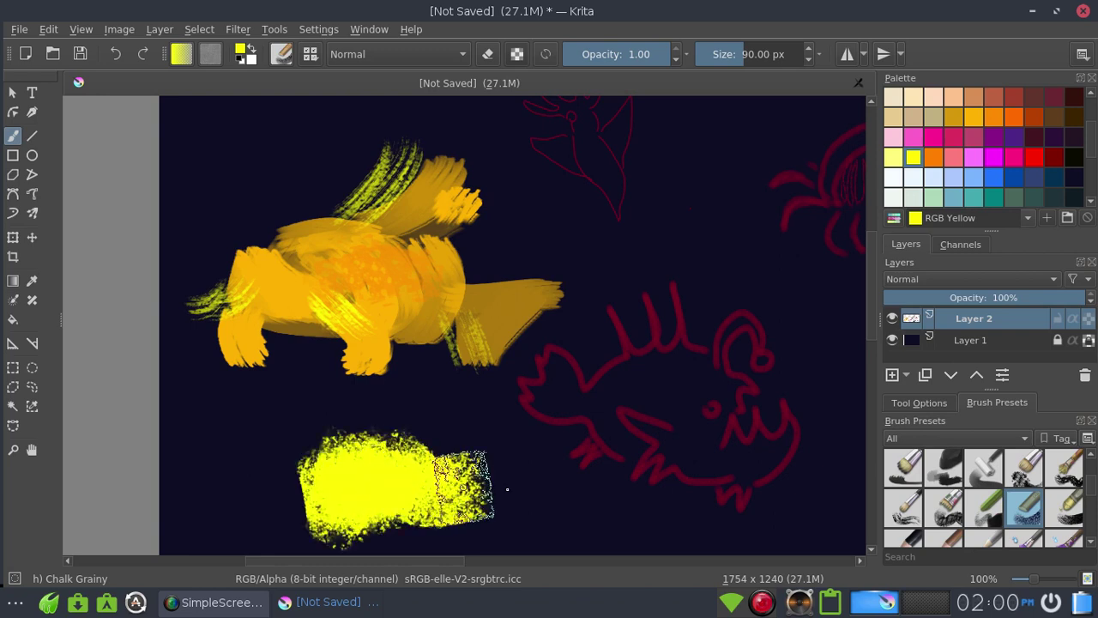
pyautogui.hotkey('ctrl', 'z')
pyautogui.click(1067, 508)
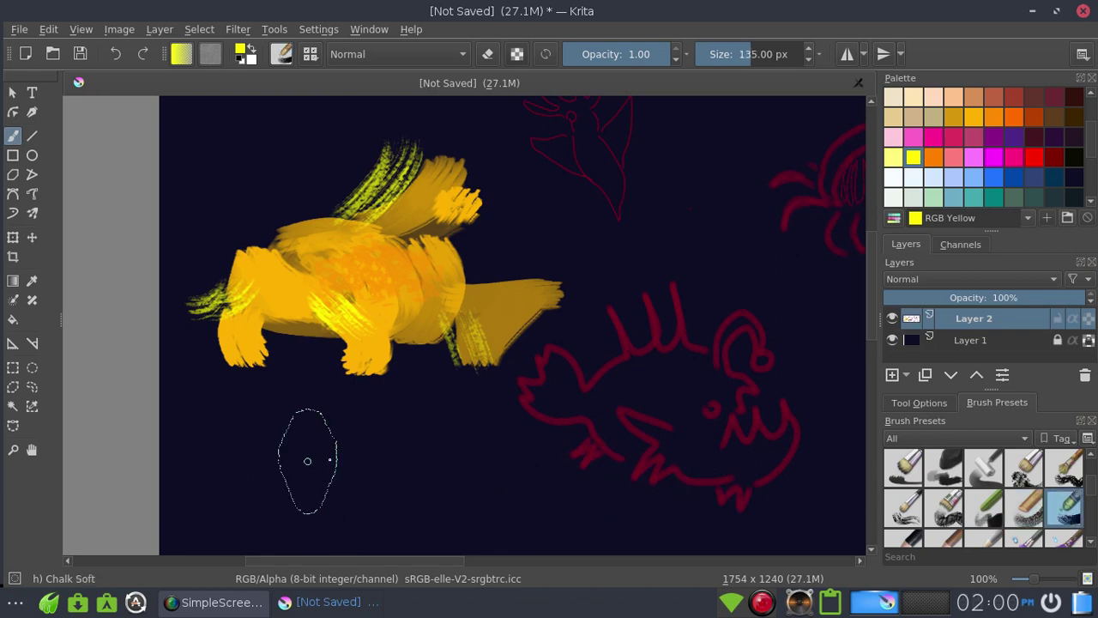
pyautogui.moveTo(339, 467); pyautogui.dragTo(535, 478)
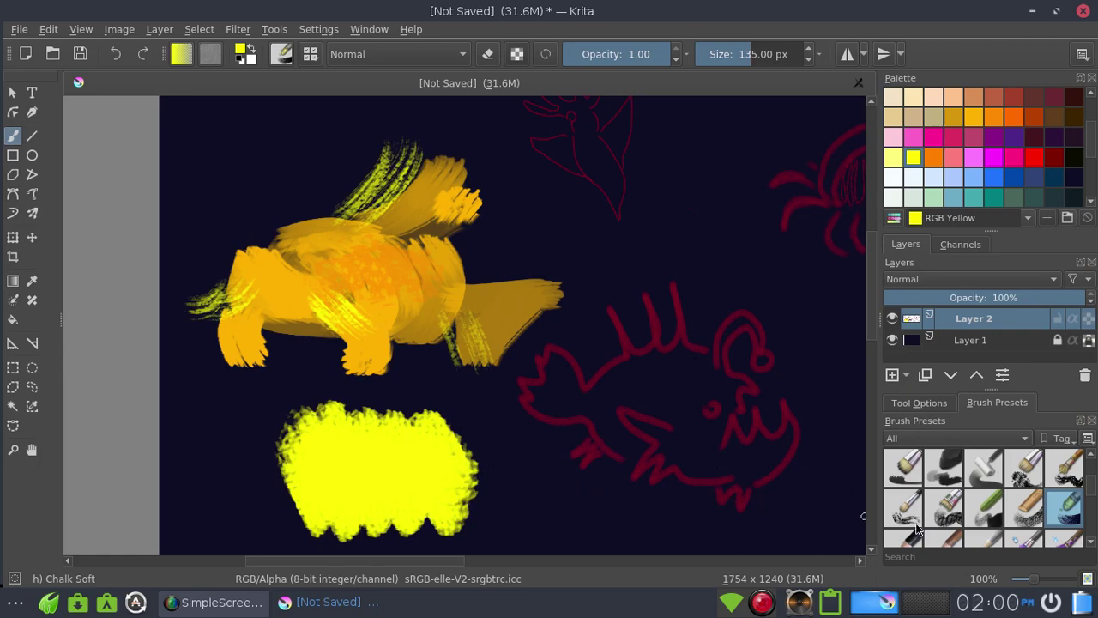
pyautogui.hotkey('ctrl', 'z')
# Step: Try a yellow zigzag with Charcoal pencil large, undo it, and show more presets
pyautogui.click(897, 537)
pyautogui.moveTo(319, 468)
pyautogui.mouseDown()
pyautogui.moveTo(430, 465)
pyautogui.moveTo(612, 515)
pyautogui.mouseUp()
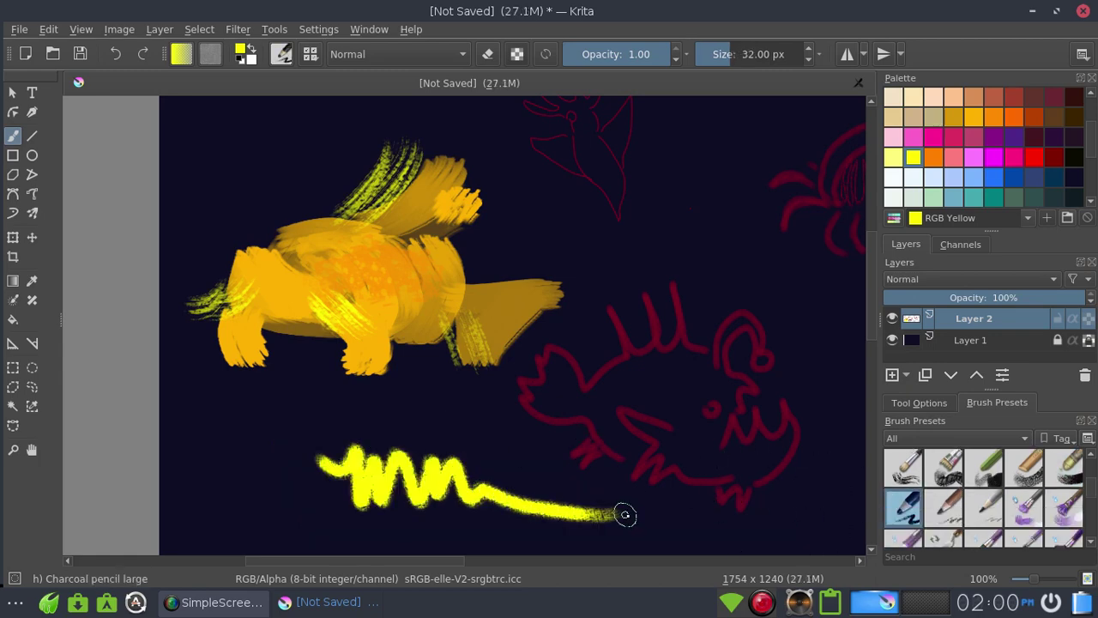
pyautogui.hotkey('ctrl', 'z')
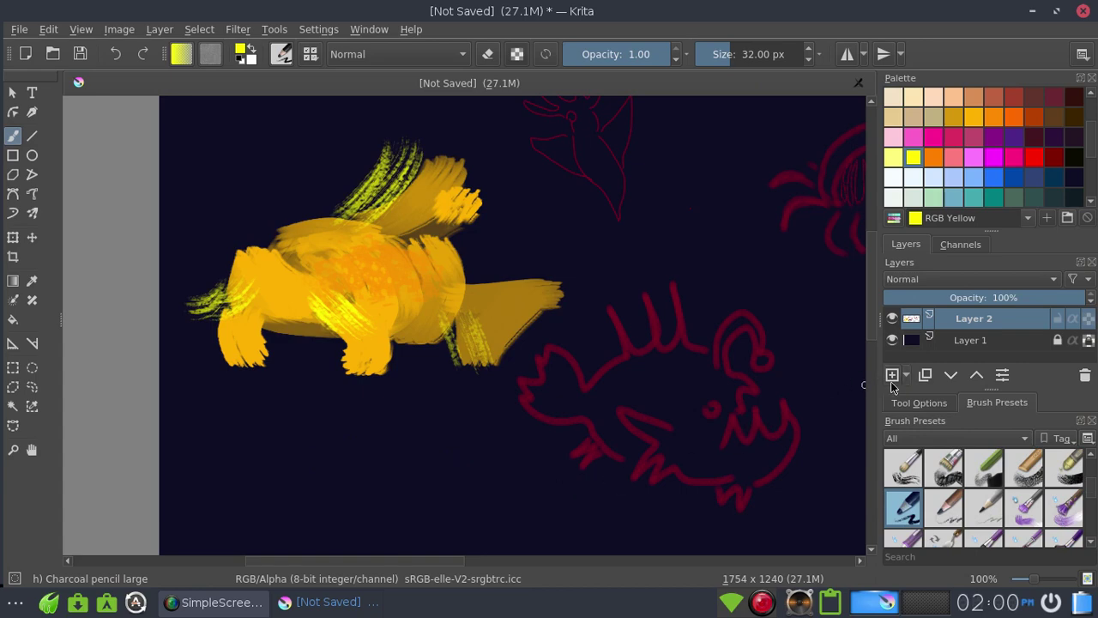
pyautogui.click(1092, 543)
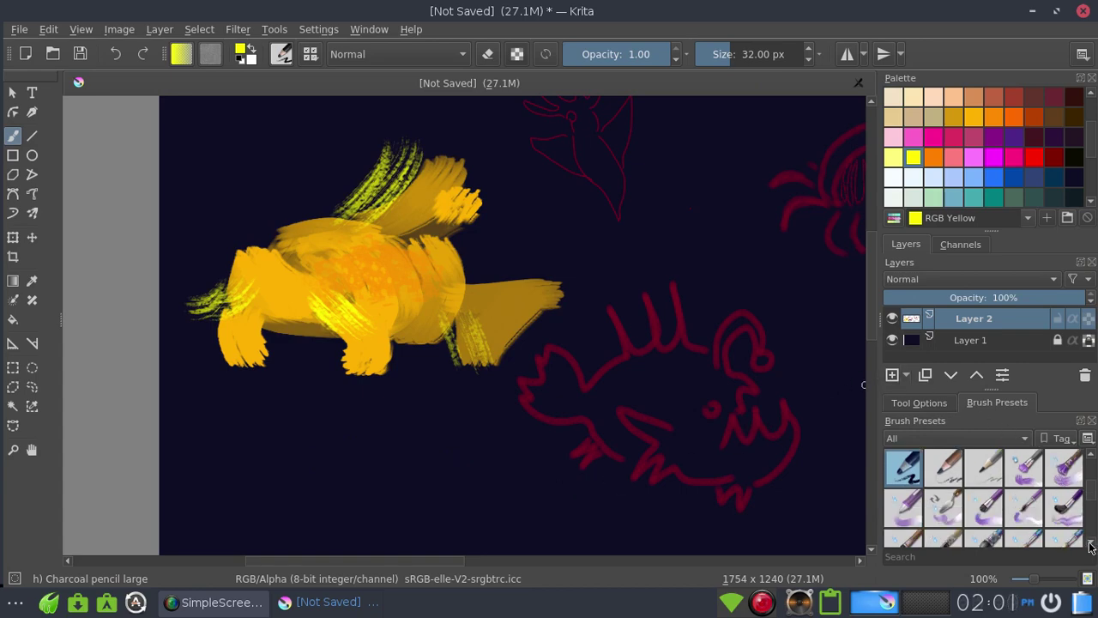
# Step: Draw feathery yellow lines and a spiral curl above the fish's back with Charcoal Pencil Medium
pyautogui.click(945, 467)
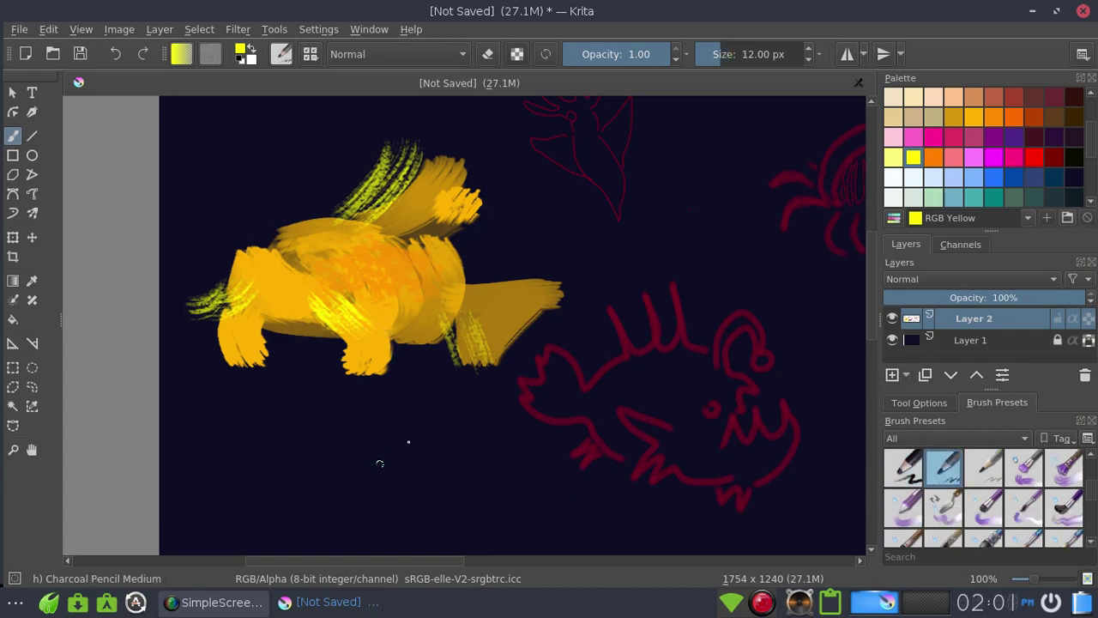
pyautogui.moveTo(380, 463)
pyautogui.mouseDown()
pyautogui.moveTo(432, 461)
pyautogui.moveTo(372, 468)
pyautogui.mouseUp()
pyautogui.hotkey('ctrl', 'z')
pyautogui.moveTo(286, 219)
pyautogui.mouseDown()
pyautogui.moveTo(239, 144)
pyautogui.moveTo(273, 140)
pyautogui.mouseUp()
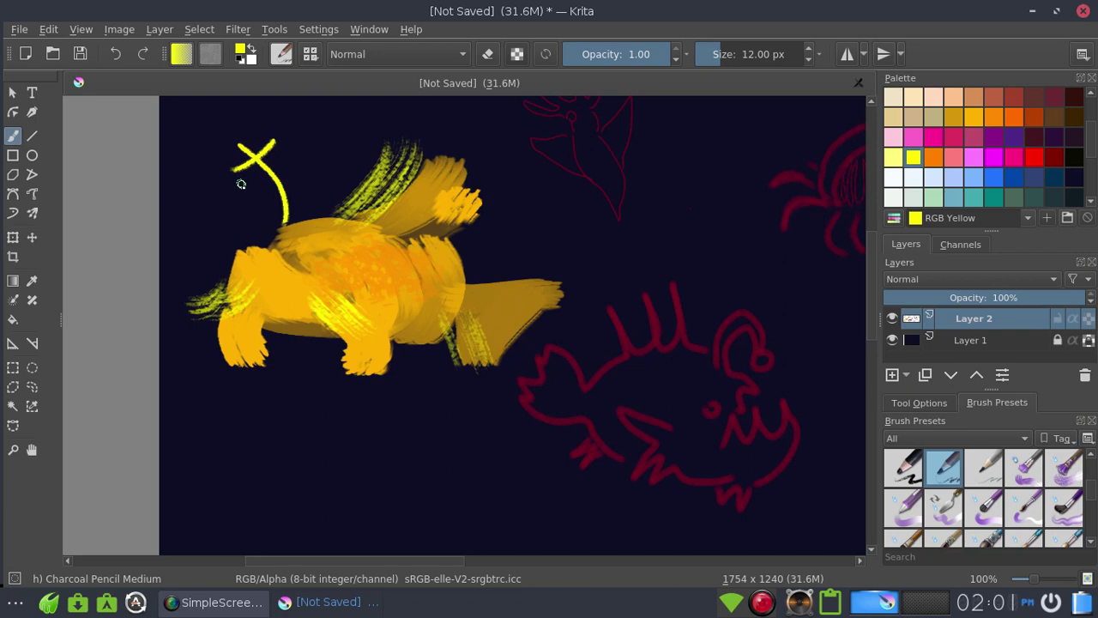
pyautogui.hotkey('ctrl', 'z')
pyautogui.moveTo(263, 127)
pyautogui.mouseDown()
pyautogui.moveTo(255, 157)
pyautogui.moveTo(266, 154)
pyautogui.moveTo(227, 181)
pyautogui.mouseUp()
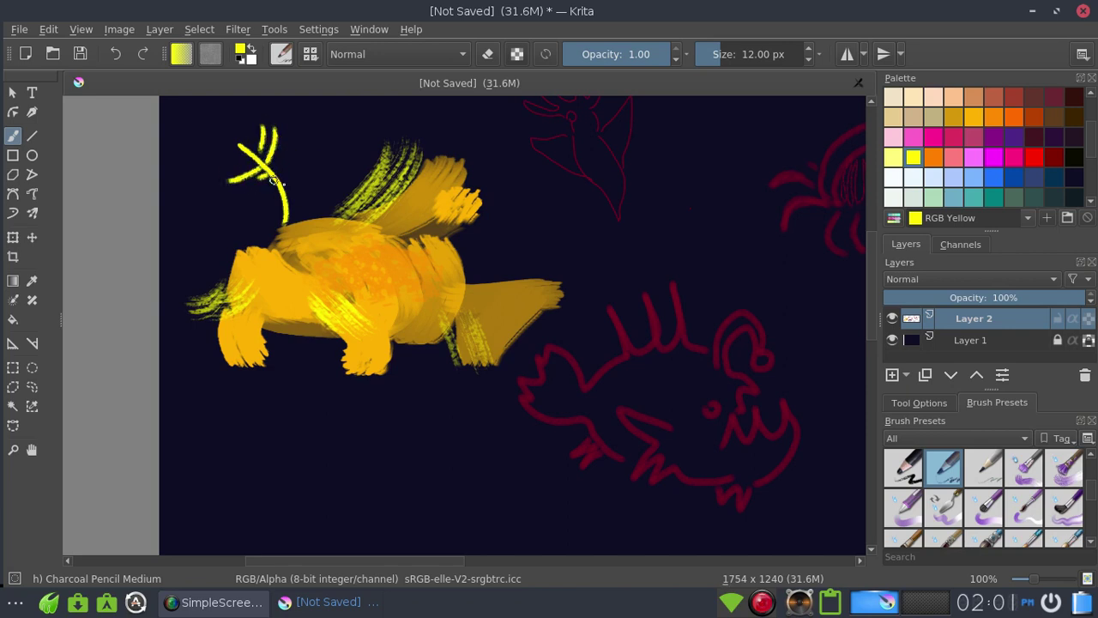
pyautogui.moveTo(335, 218); pyautogui.dragTo(319, 202)
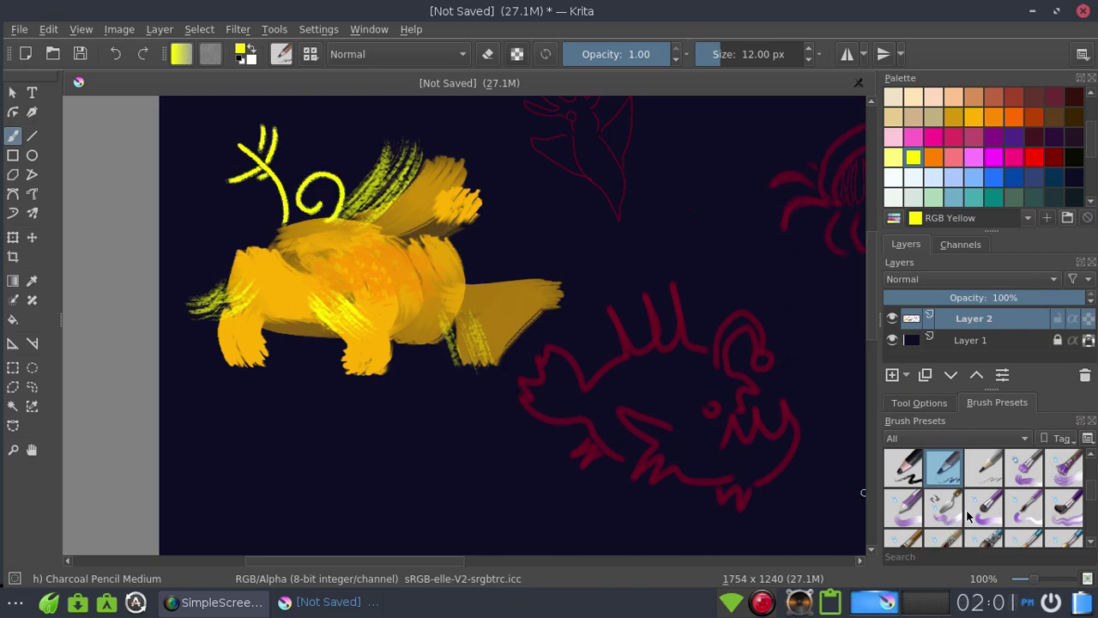
# Step: With Charcoal Pencil Thin, add a line to the left scribble and hatch near the paw
pyautogui.click(985, 476)
pyautogui.moveTo(313, 472); pyautogui.dragTo(393, 445)
pyautogui.hotkey('ctrl', 'z')
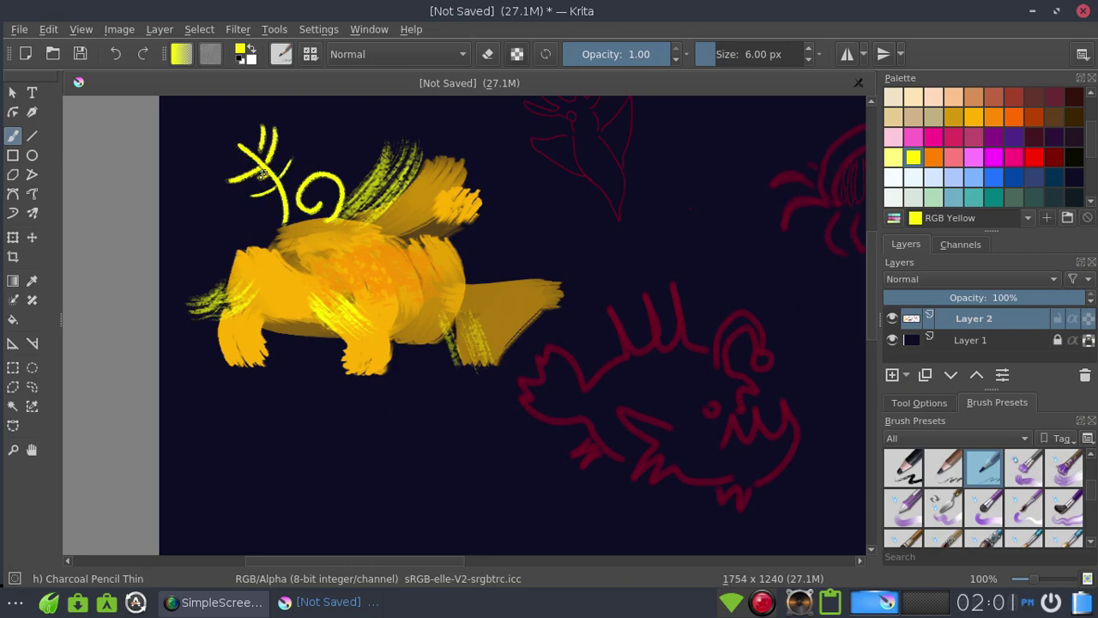
pyautogui.moveTo(253, 152); pyautogui.dragTo(240, 180)
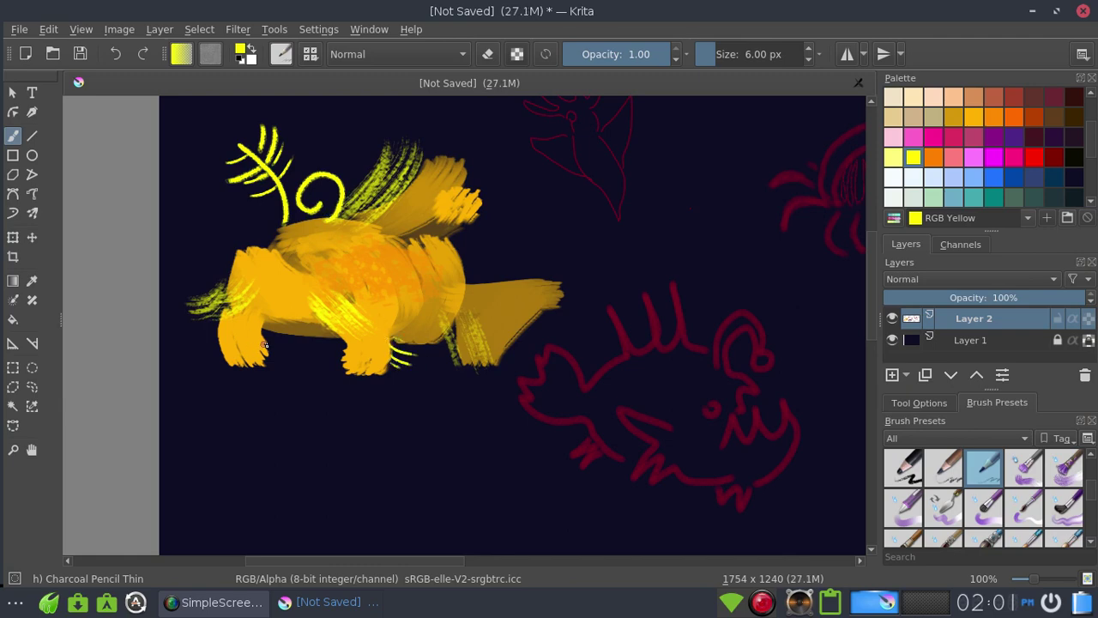
pyautogui.moveTo(262, 339); pyautogui.dragTo(265, 347)
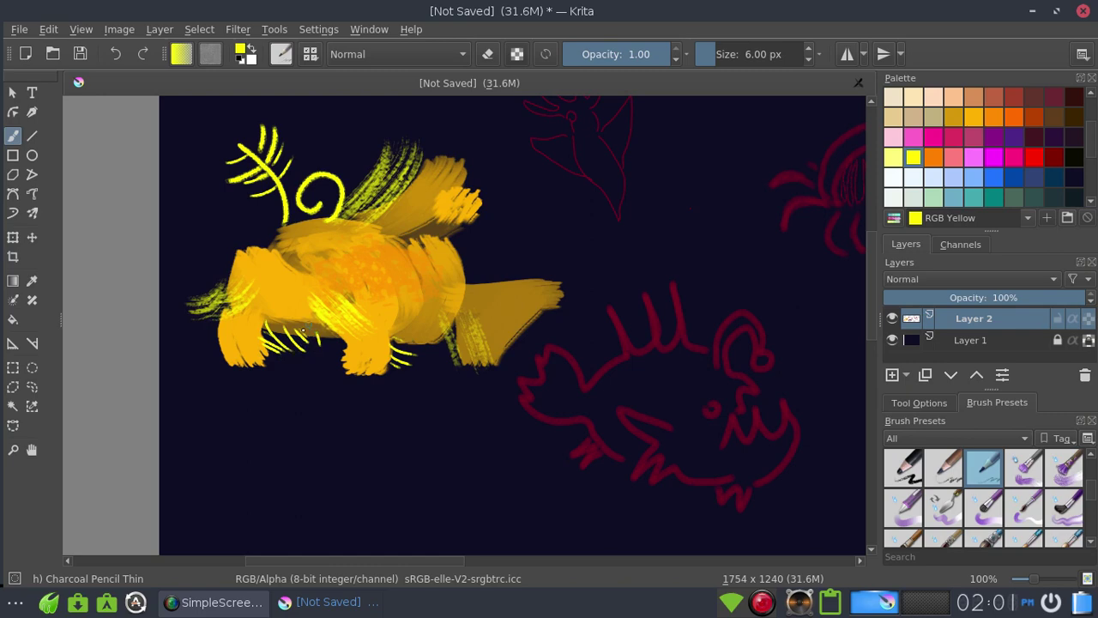
pyautogui.hotkey('ctrl', 'z')
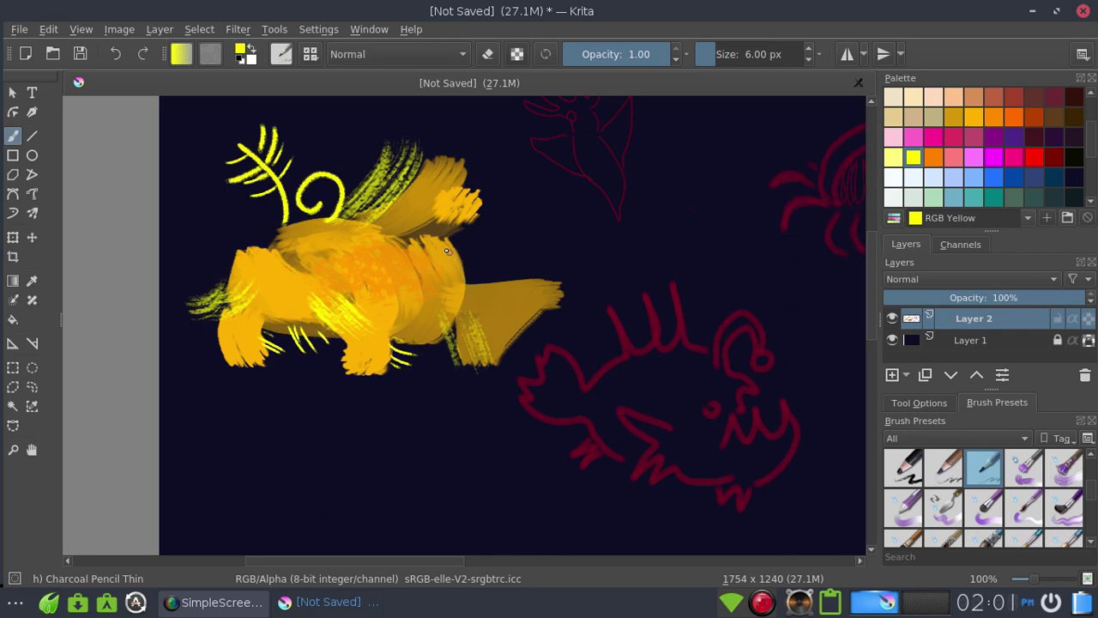
# Step: Draw yellow curves along the tail's top and lower edges, undoing and retrying them
pyautogui.moveTo(468, 284); pyautogui.dragTo(560, 281)
pyautogui.hotkey('ctrl', 'z')
pyautogui.moveTo(447, 322); pyautogui.dragTo(470, 357)
pyautogui.hotkey('ctrl', 'z')
pyautogui.moveTo(454, 337)
pyautogui.mouseDown()
pyautogui.moveTo(500, 344)
pyautogui.moveTo(537, 304)
pyautogui.moveTo(483, 284)
pyautogui.moveTo(551, 303)
pyautogui.mouseUp()
pyautogui.hotkey('ctrl', 'z')
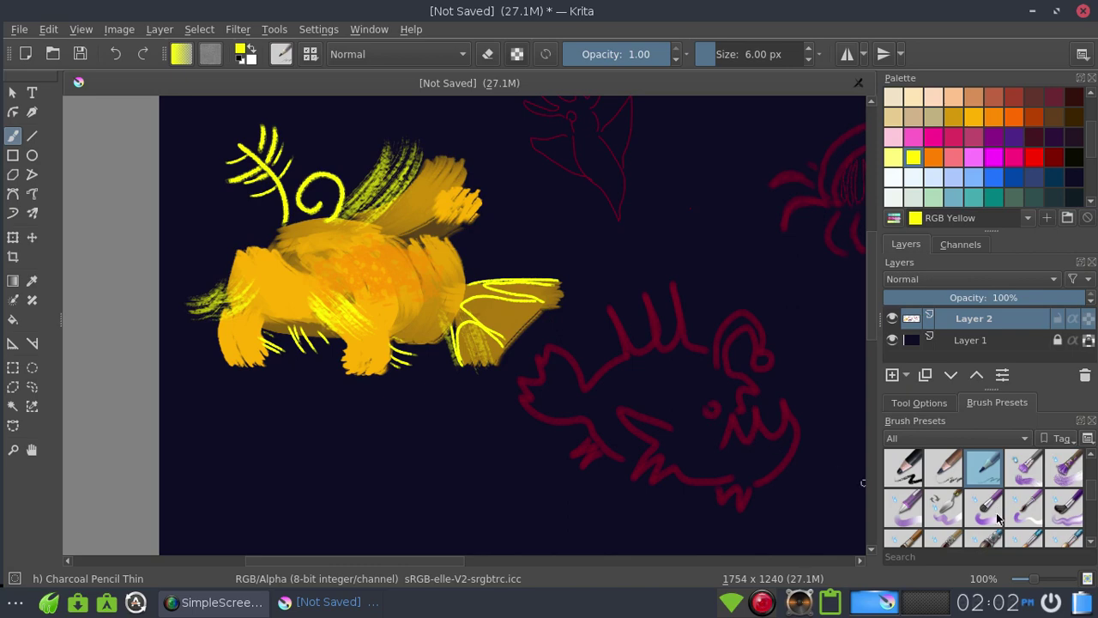
# Step: Test the Wet Bristles and Wet Bristles Rough presets, undoing both strokes
pyautogui.press('/')
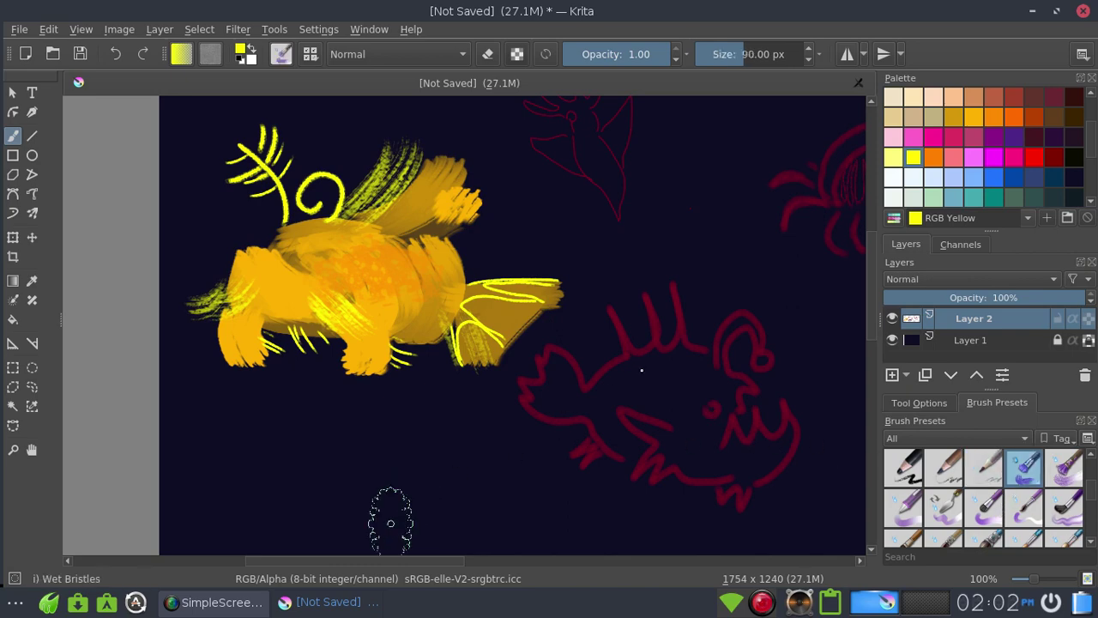
pyautogui.moveTo(391, 524); pyautogui.dragTo(635, 376)
pyautogui.hotkey('ctrl', 'z')
pyautogui.click(1068, 481)
pyautogui.moveTo(798, 307); pyautogui.dragTo(473, 519)
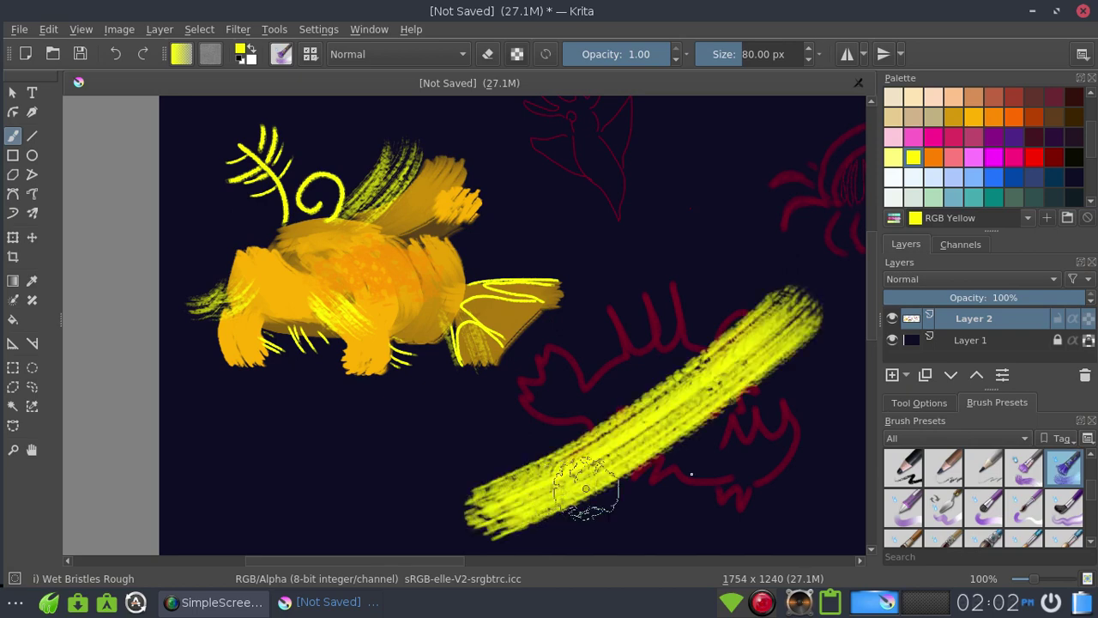
pyautogui.hotkey('ctrl', 'z')
# Step: Test the Wet Circle and Wet Knife presets over the sketch, undoing the trials
pyautogui.click(904, 506)
pyautogui.moveTo(696, 330); pyautogui.dragTo(553, 509)
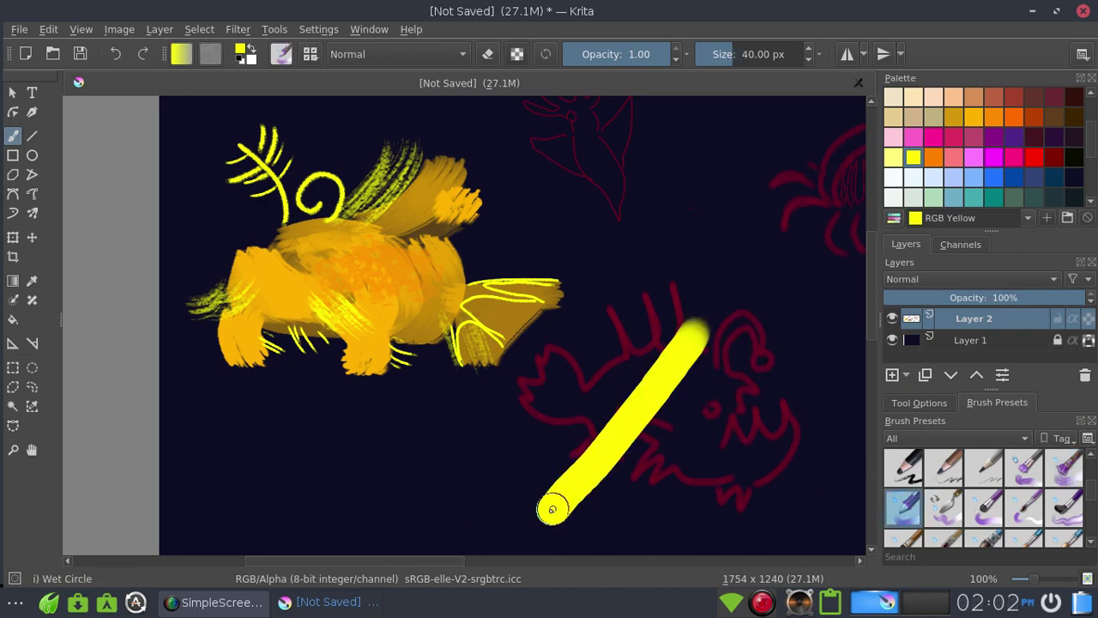
pyautogui.moveTo(755, 434); pyautogui.dragTo(730, 420)
pyautogui.hotkey('ctrl', 'z')
pyautogui.hotkey('ctrl', 'z')
pyautogui.click(944, 506)
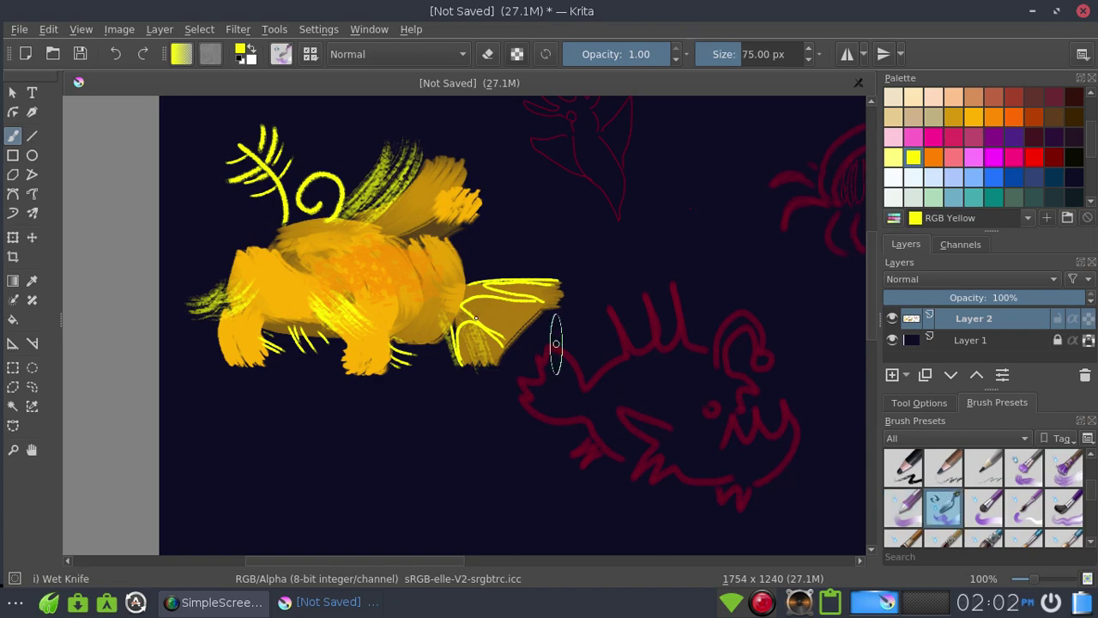
pyautogui.moveTo(558, 447); pyautogui.dragTo(461, 322)
pyautogui.hotkey('ctrl', 'z')
pyautogui.moveTo(558, 283); pyautogui.dragTo(528, 344)
pyautogui.hotkey('ctrl', 'z')
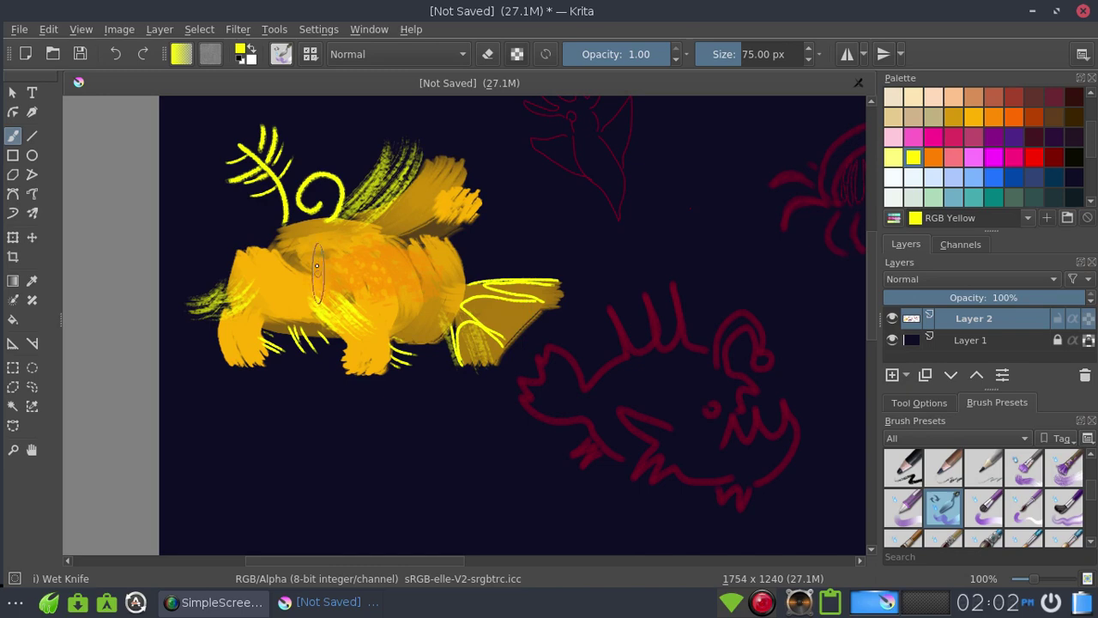
# Step: Try Wet Knife smears of yellow and Coral across the fish's lower body
pyautogui.moveTo(318, 257); pyautogui.dragTo(369, 302)
pyautogui.hotkey('ctrl', 'z')
pyautogui.click(933, 156)
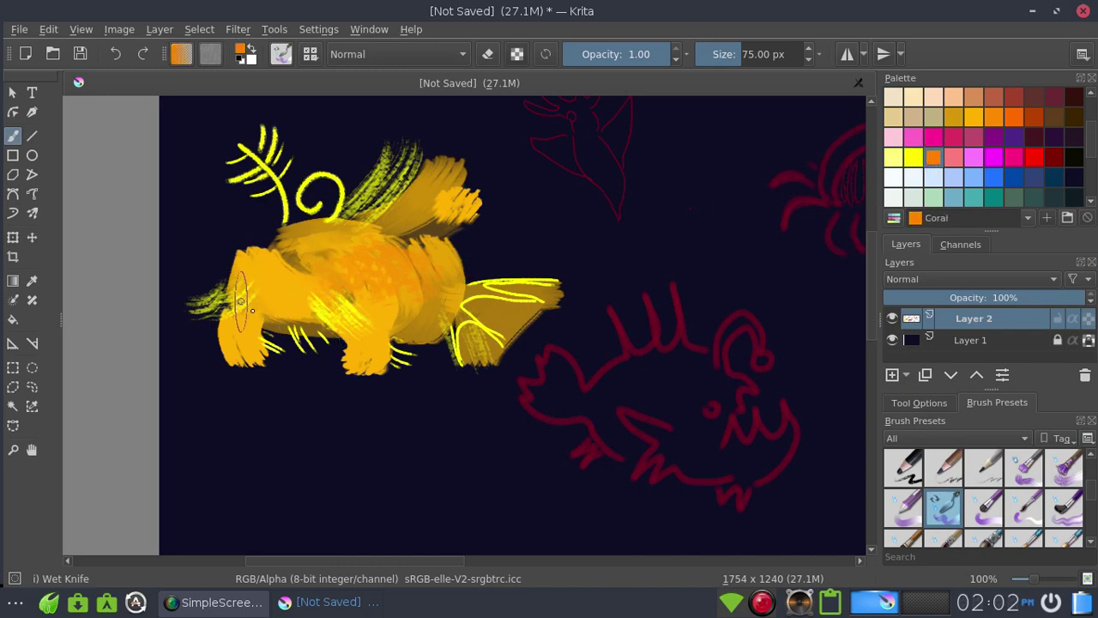
pyautogui.moveTo(245, 309); pyautogui.dragTo(353, 317)
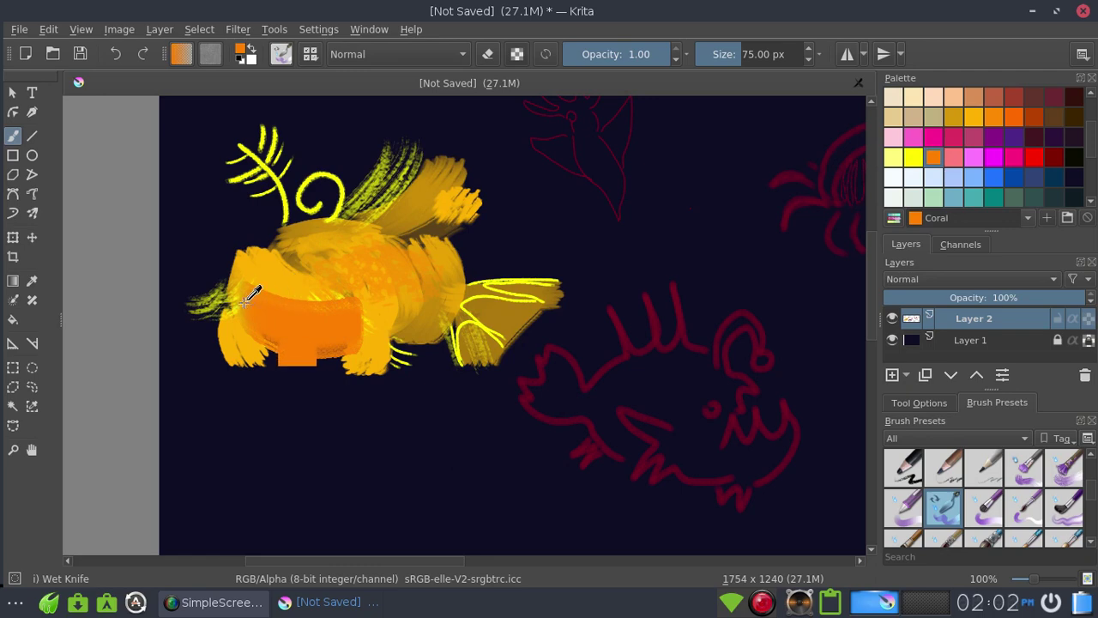
pyautogui.hotkey('ctrl', 'z')
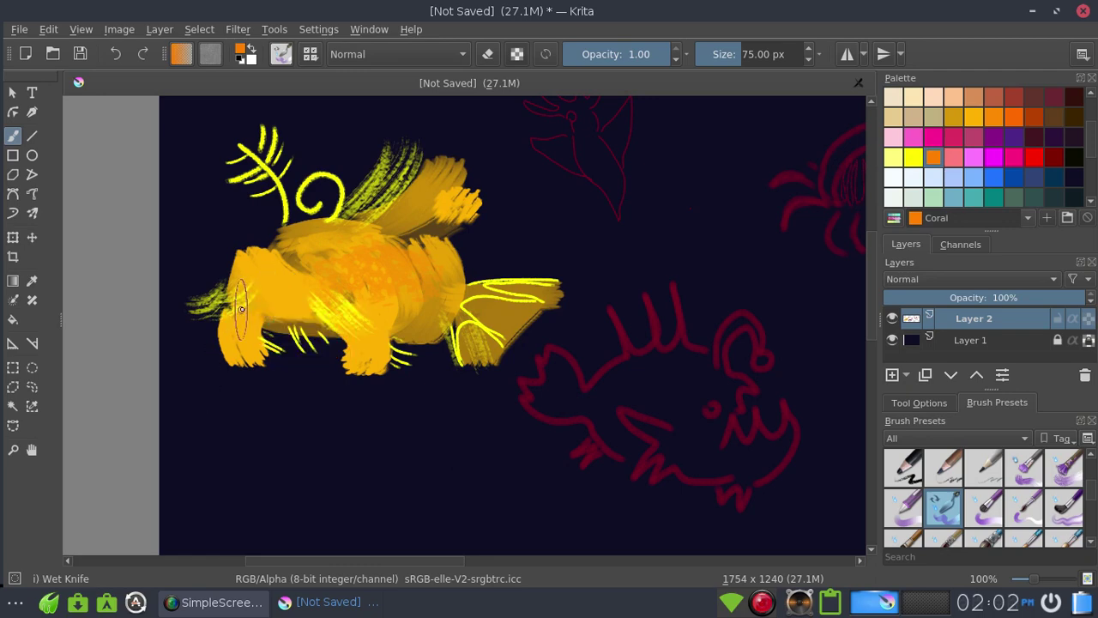
pyautogui.moveTo(247, 310); pyautogui.dragTo(321, 320)
pyautogui.hotkey('ctrl', 'z')
pyautogui.moveTo(251, 305); pyautogui.dragTo(332, 320)
# Step: Switch to Tangerine and smear it across the fish's lower body with Wet Knife
pyautogui.click(973, 117)
pyautogui.hotkey('ctrl', 'z')
pyautogui.moveTo(242, 311); pyautogui.dragTo(335, 318)
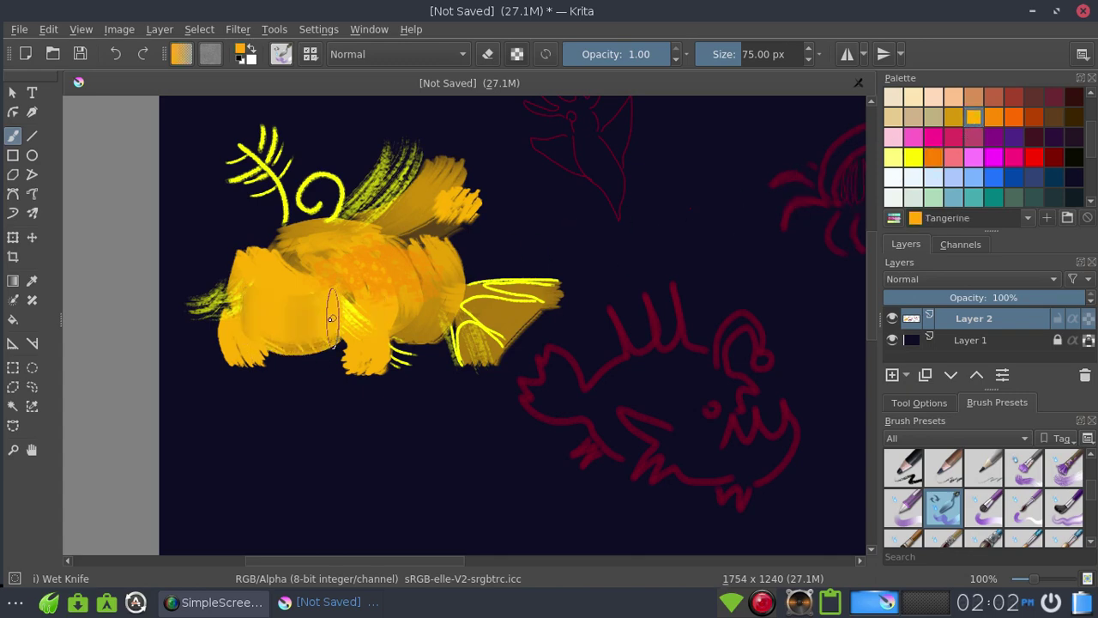
pyautogui.hotkey('ctrl', 'z')
pyautogui.moveTo(249, 296); pyautogui.dragTo(339, 317)
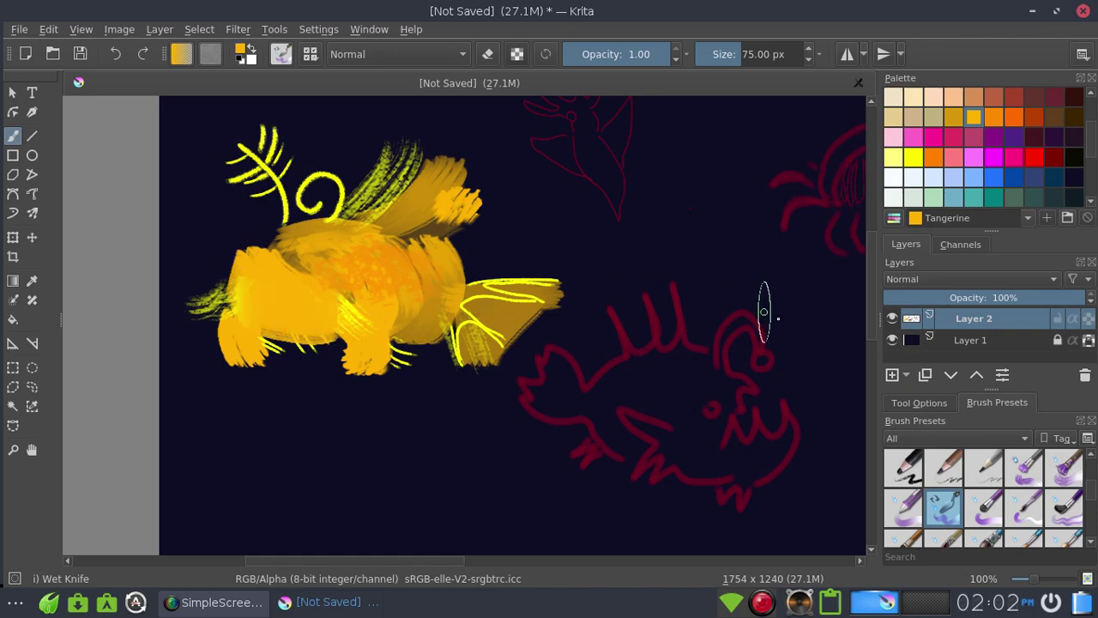
# Step: Test the Wet Paint and Wet Paint Details presets, undoing each stroke
pyautogui.click(985, 510)
pyautogui.moveTo(532, 199); pyautogui.dragTo(390, 408)
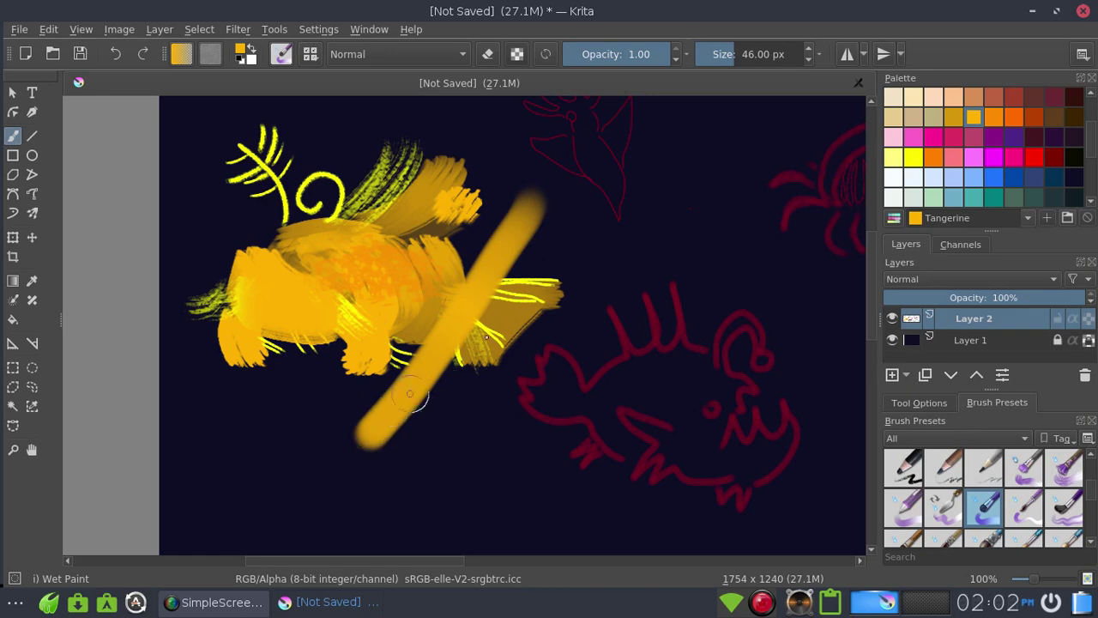
pyautogui.hotkey('ctrl', 'z')
pyautogui.click(1026, 515)
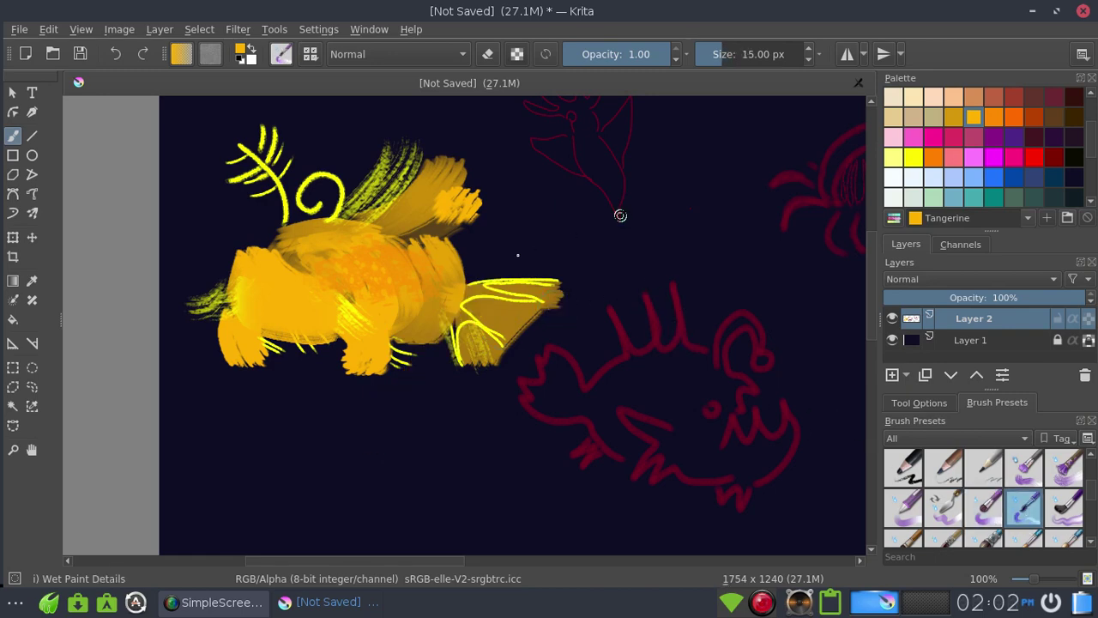
pyautogui.moveTo(491, 262)
pyautogui.mouseDown()
pyautogui.moveTo(618, 356)
pyautogui.moveTo(661, 481)
pyautogui.mouseUp()
pyautogui.hotkey('ctrl', 'z')
# Step: Test Wet Smear, then load Wet Textured Soft and undo its trial near the tail
pyautogui.click(1064, 510)
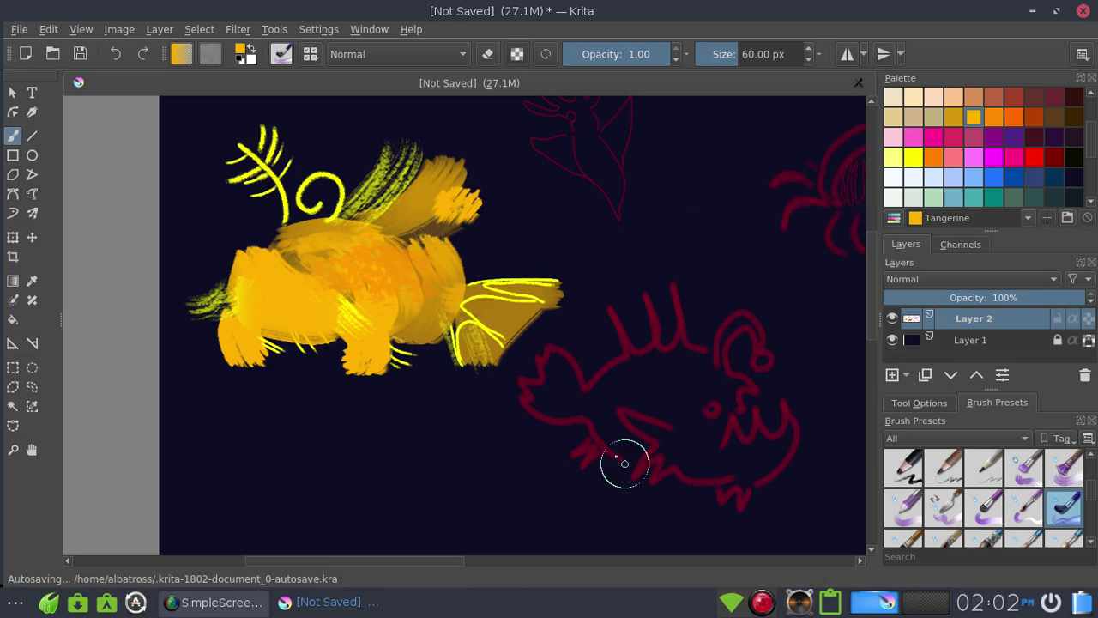
pyautogui.moveTo(425, 232); pyautogui.dragTo(614, 455)
pyautogui.hotkey('ctrl', 'z')
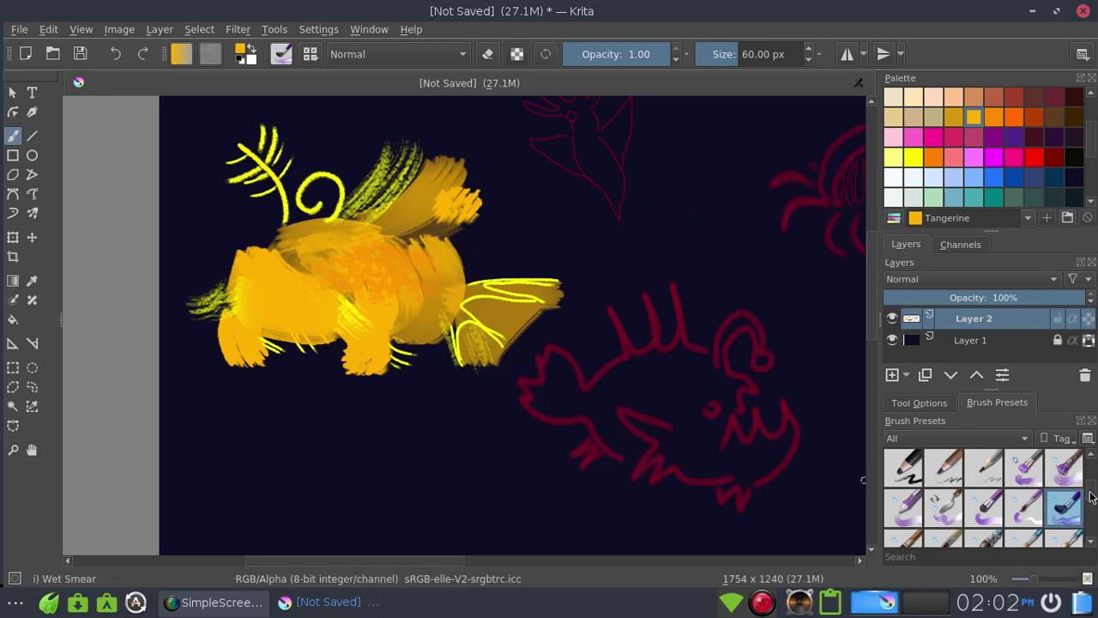
pyautogui.moveTo(1090, 496); pyautogui.dragTo(1092, 501)
pyautogui.click(903, 468)
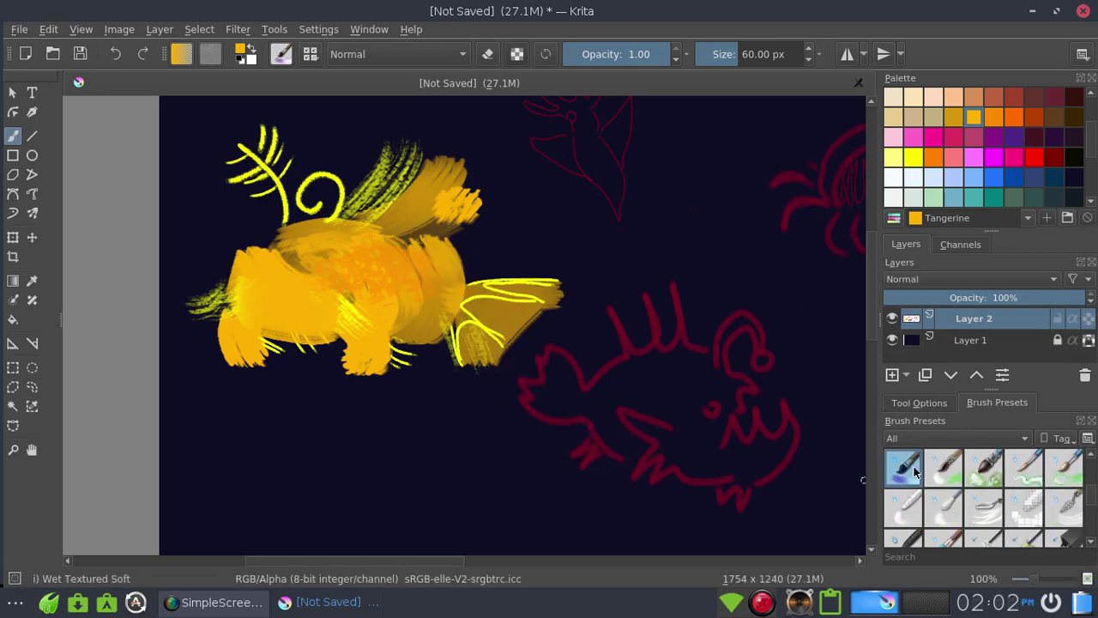
pyautogui.moveTo(546, 310); pyautogui.dragTo(317, 377)
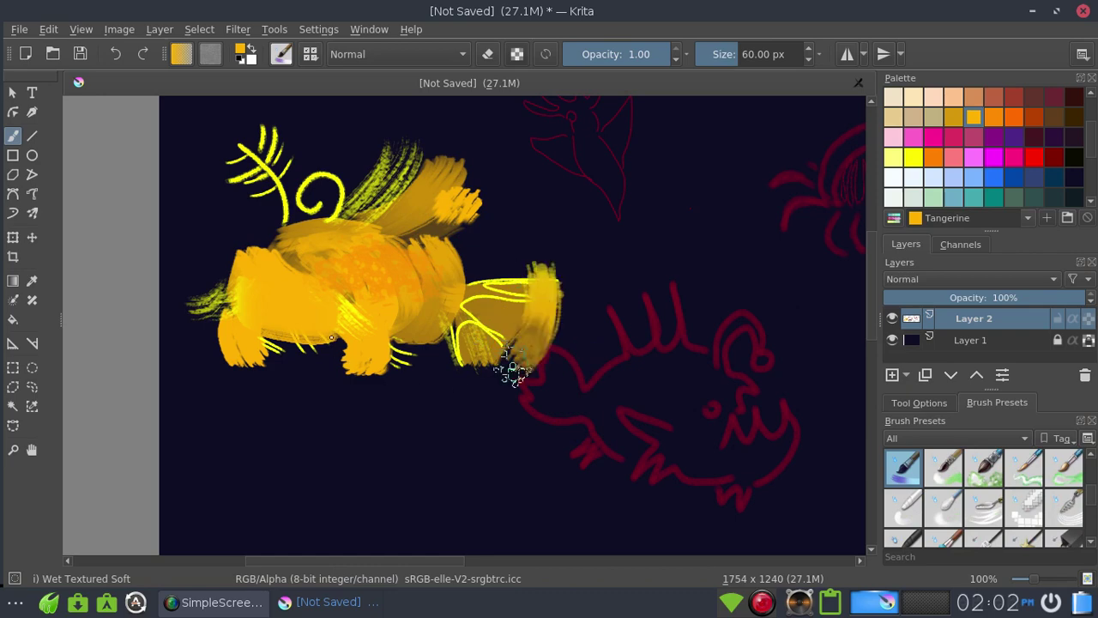
pyautogui.hotkey('ctrl', 'z')
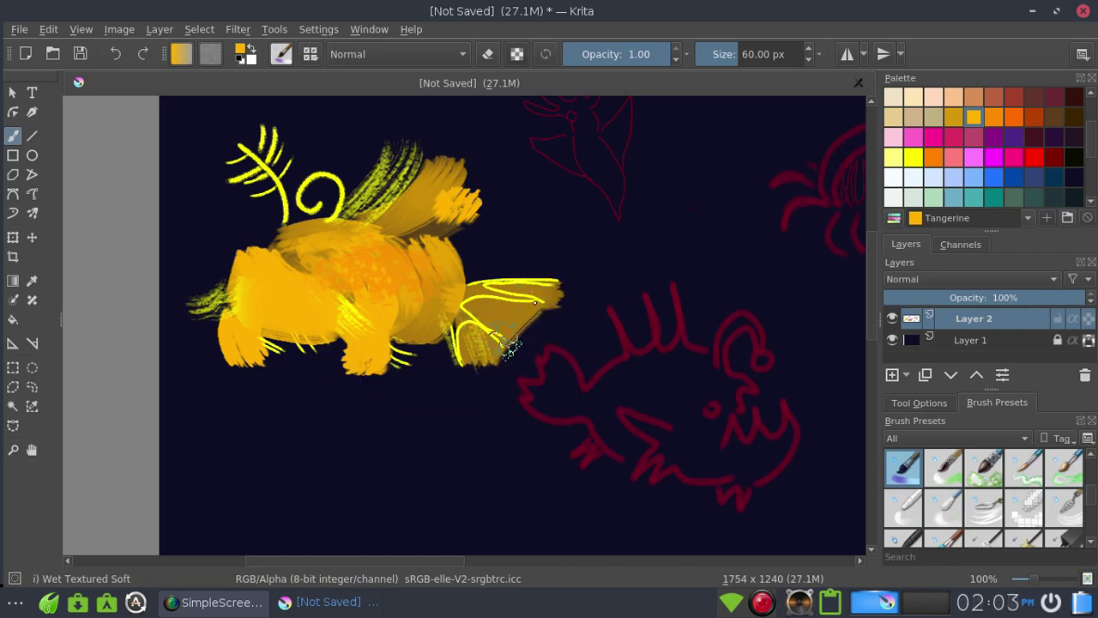
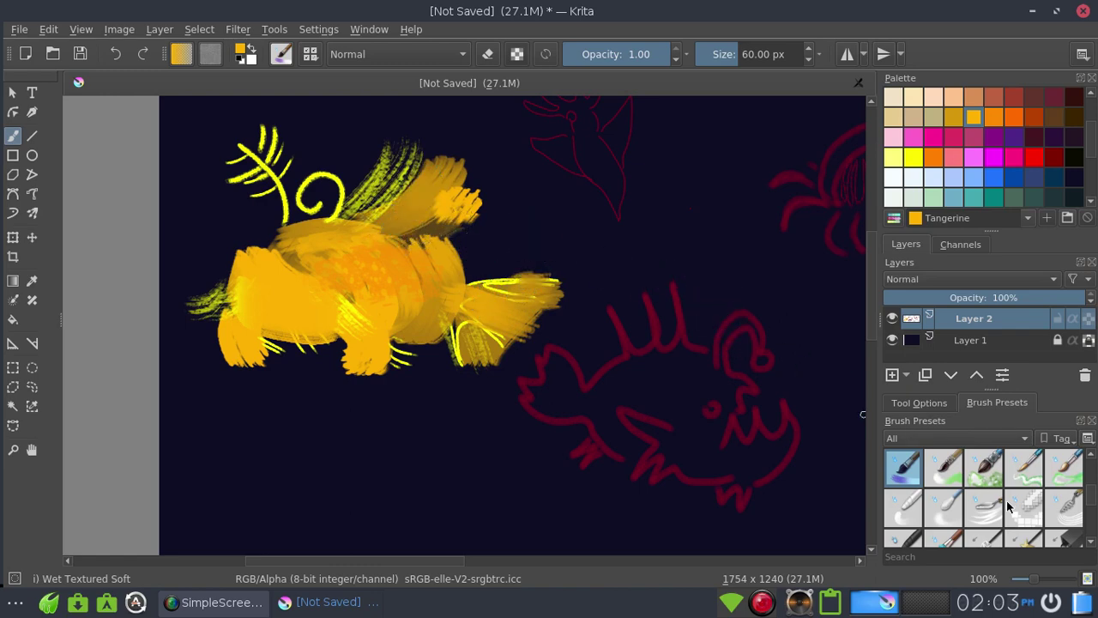
# Step: Lay a faint olive Watercolor Texture wash over the red creature sketch, discarding a Watercolor Fringe test
pyautogui.click(942, 478)
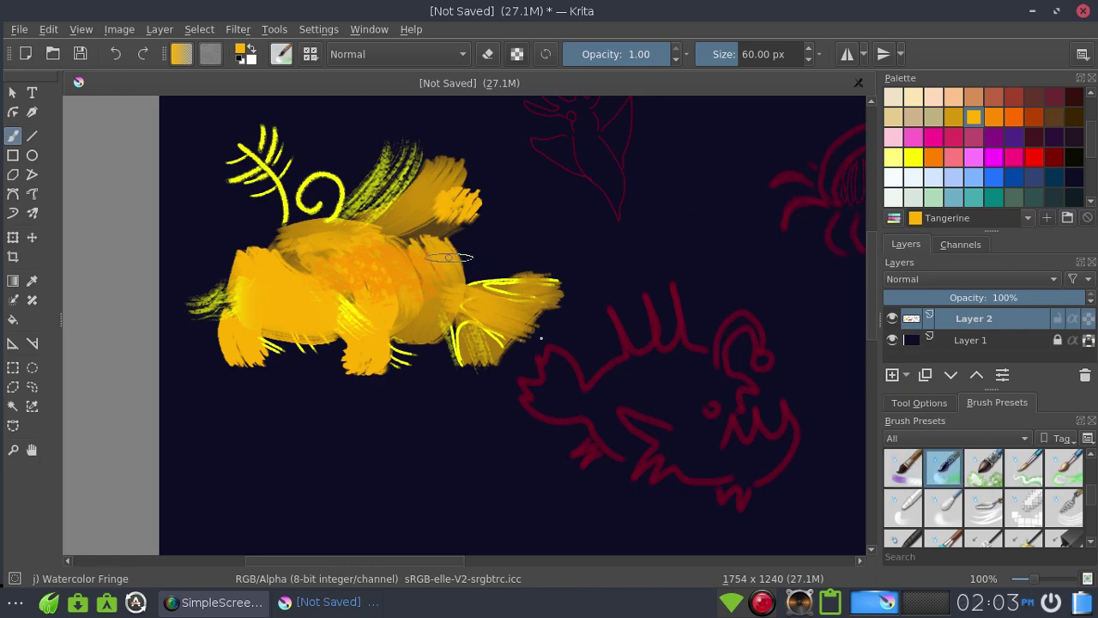
pyautogui.moveTo(447, 257); pyautogui.dragTo(678, 378)
pyautogui.hotkey('ctrl', 'z')
pyautogui.click(987, 472)
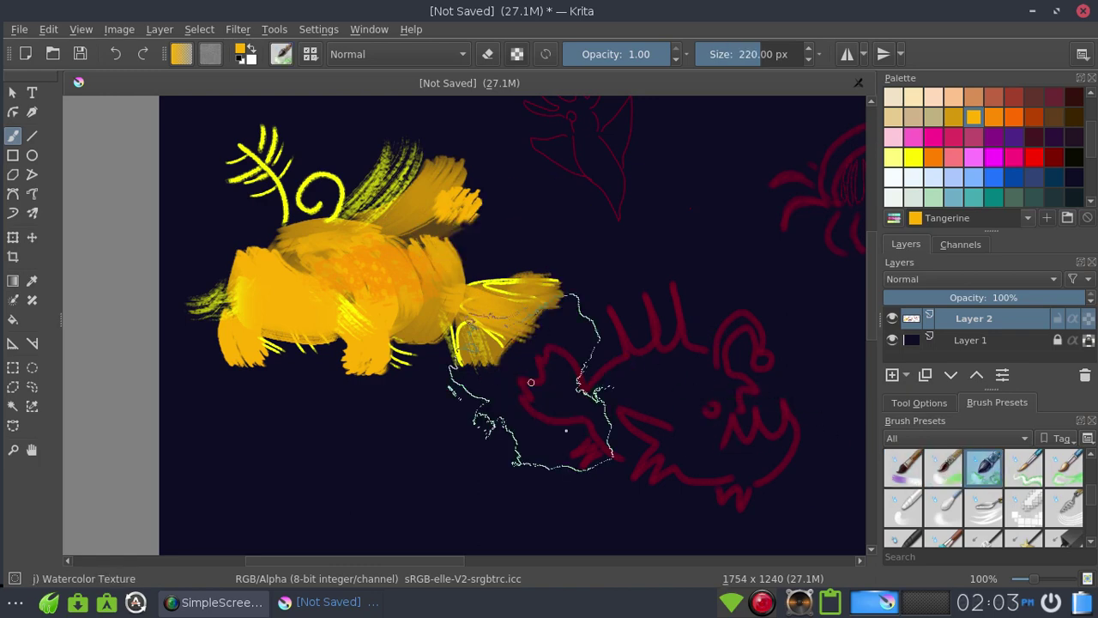
pyautogui.moveTo(474, 379)
pyautogui.mouseDown()
pyautogui.moveTo(659, 398)
pyautogui.moveTo(683, 429)
pyautogui.mouseUp()
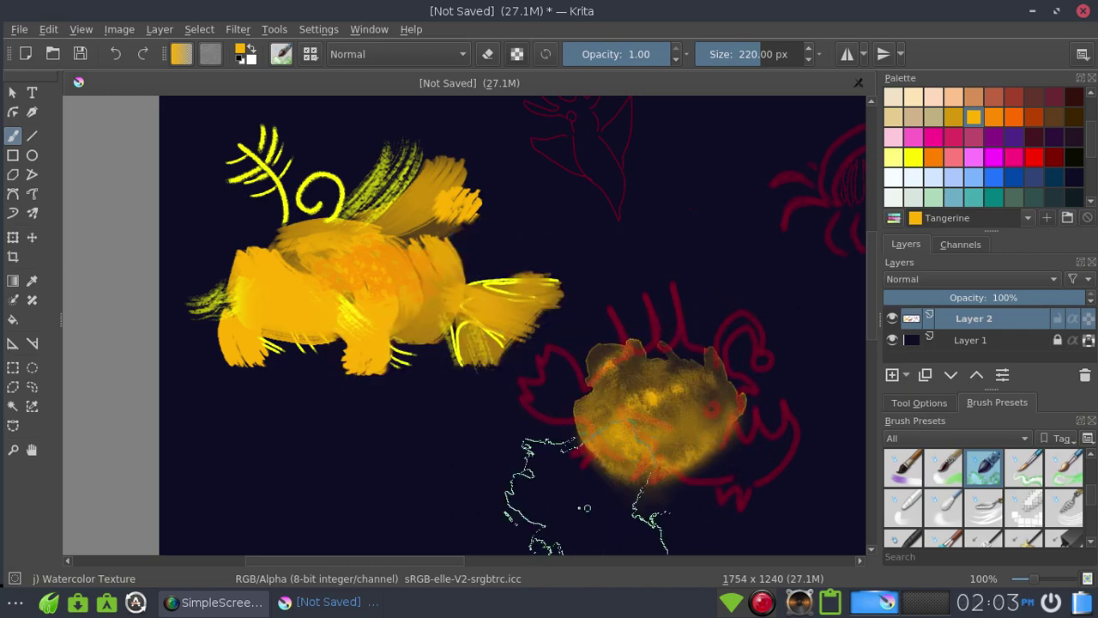
pyautogui.moveTo(678, 419)
pyautogui.mouseDown()
pyautogui.moveTo(647, 416)
pyautogui.moveTo(686, 388)
pyautogui.mouseUp()
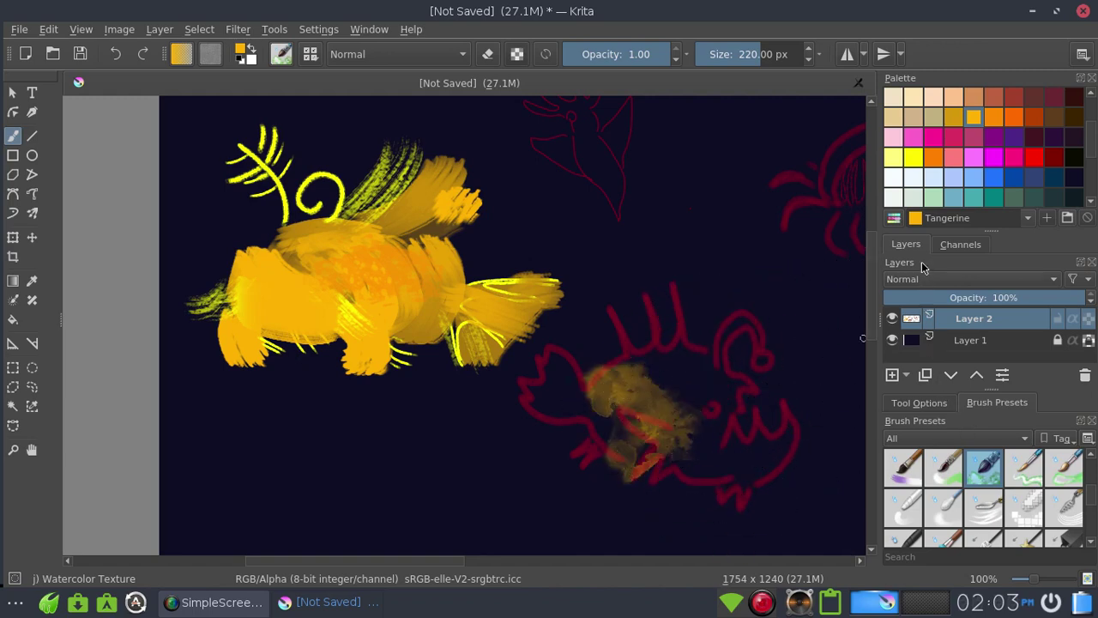
# Step: Paint a Mandarin orange wash across the yellow fish's middle
pyautogui.click(1014, 117)
pyautogui.moveTo(292, 283)
pyautogui.mouseDown()
pyautogui.moveTo(329, 350)
pyautogui.moveTo(403, 287)
pyautogui.moveTo(446, 309)
pyautogui.mouseUp()
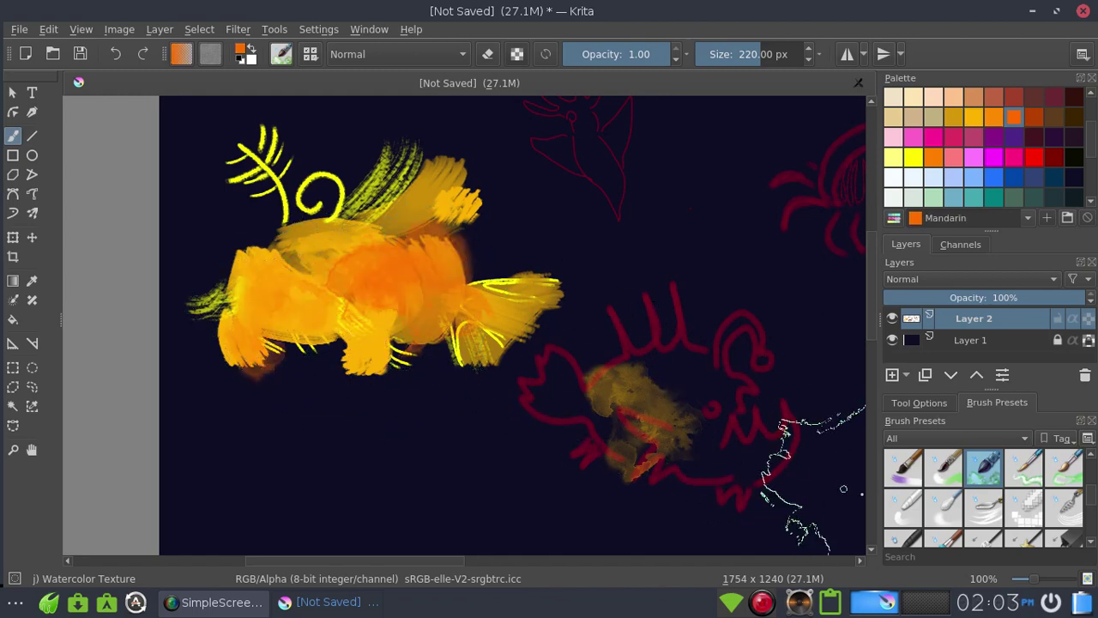
pyautogui.click(1023, 468)
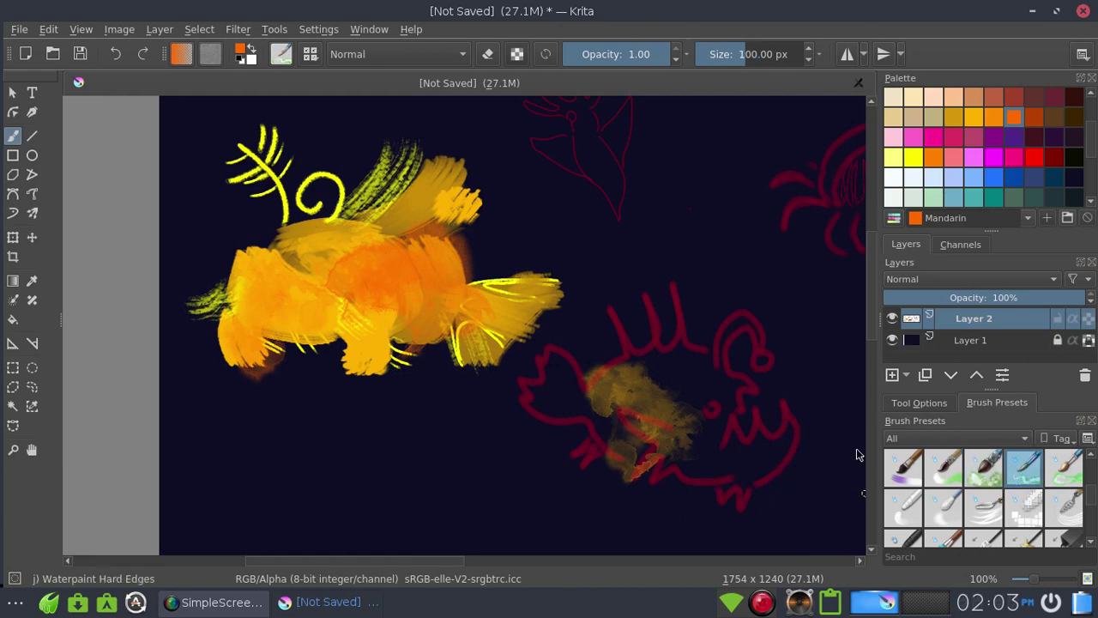
# Step: Paint the right creature's head and lower body orange with Waterpaint Hard Edges
pyautogui.moveTo(687, 266)
pyautogui.mouseDown()
pyautogui.moveTo(695, 446)
pyautogui.moveTo(710, 466)
pyautogui.moveTo(345, 493)
pyautogui.mouseUp()
pyautogui.hotkey('ctrl', 'z')
pyautogui.moveTo(652, 385)
pyautogui.mouseDown()
pyautogui.moveTo(682, 380)
pyautogui.moveTo(662, 429)
pyautogui.moveTo(699, 449)
pyautogui.moveTo(762, 449)
pyautogui.moveTo(712, 373)
pyautogui.moveTo(720, 382)
pyautogui.moveTo(600, 377)
pyautogui.moveTo(601, 391)
pyautogui.moveTo(569, 387)
pyautogui.moveTo(580, 395)
pyautogui.mouseUp()
pyautogui.hotkey('ctrl', 'z')
pyautogui.moveTo(625, 367)
pyautogui.mouseDown()
pyautogui.moveTo(691, 356)
pyautogui.moveTo(673, 363)
pyautogui.mouseUp()
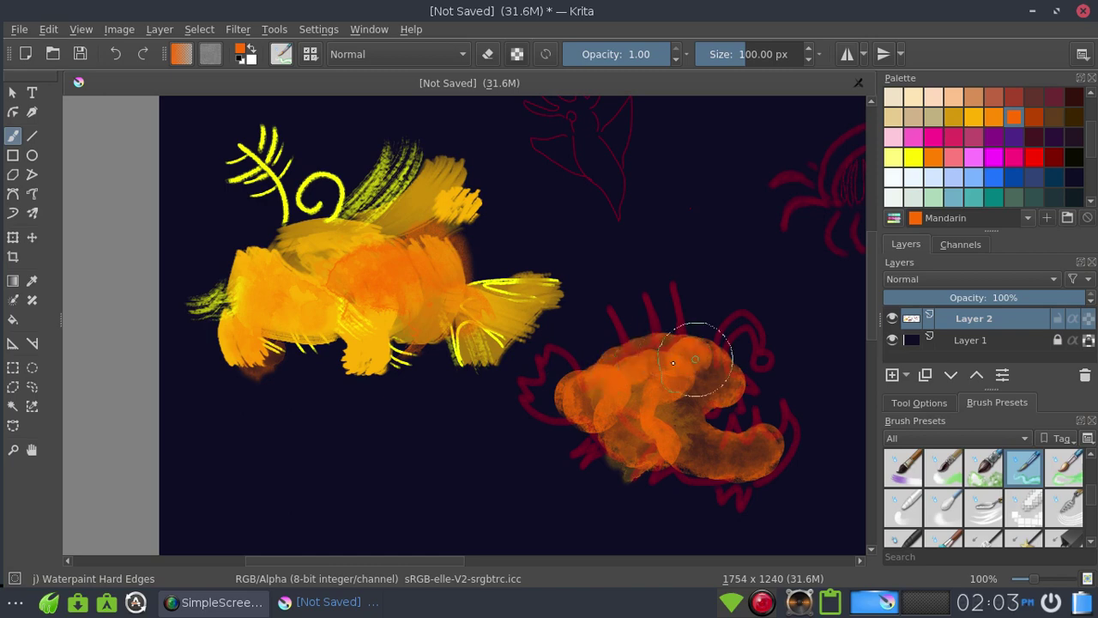
pyautogui.moveTo(614, 422)
pyautogui.mouseDown()
pyautogui.moveTo(605, 442)
pyautogui.moveTo(726, 466)
pyautogui.moveTo(777, 451)
pyautogui.moveTo(772, 400)
pyautogui.mouseUp()
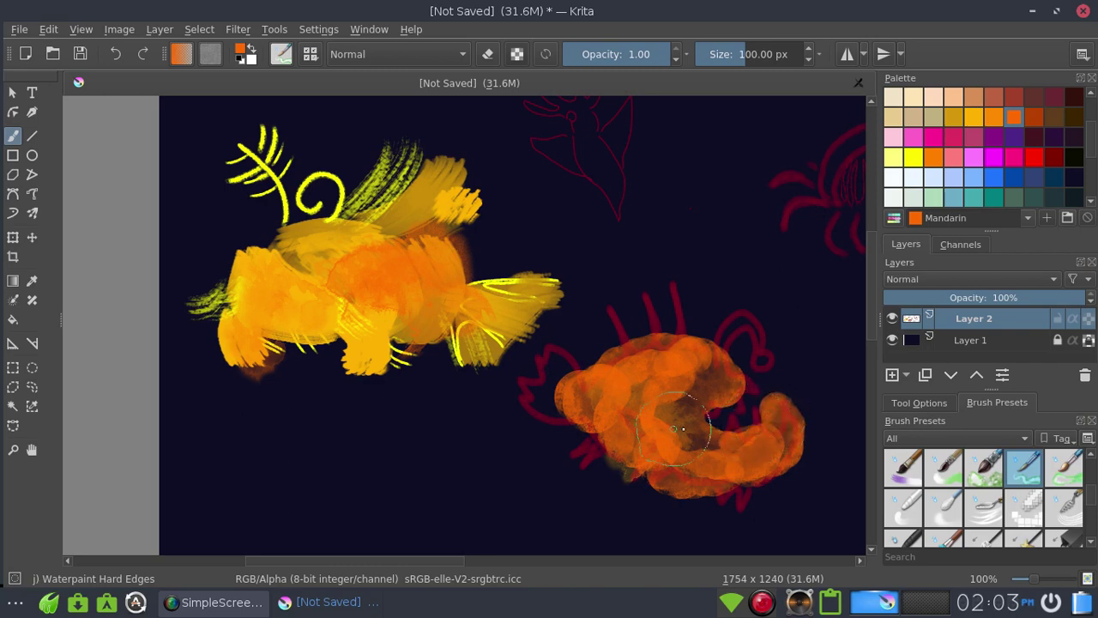
# Step: Try Waterpaint Soft Edges orange touches above and on the creature, undoing them
pyautogui.click(1064, 470)
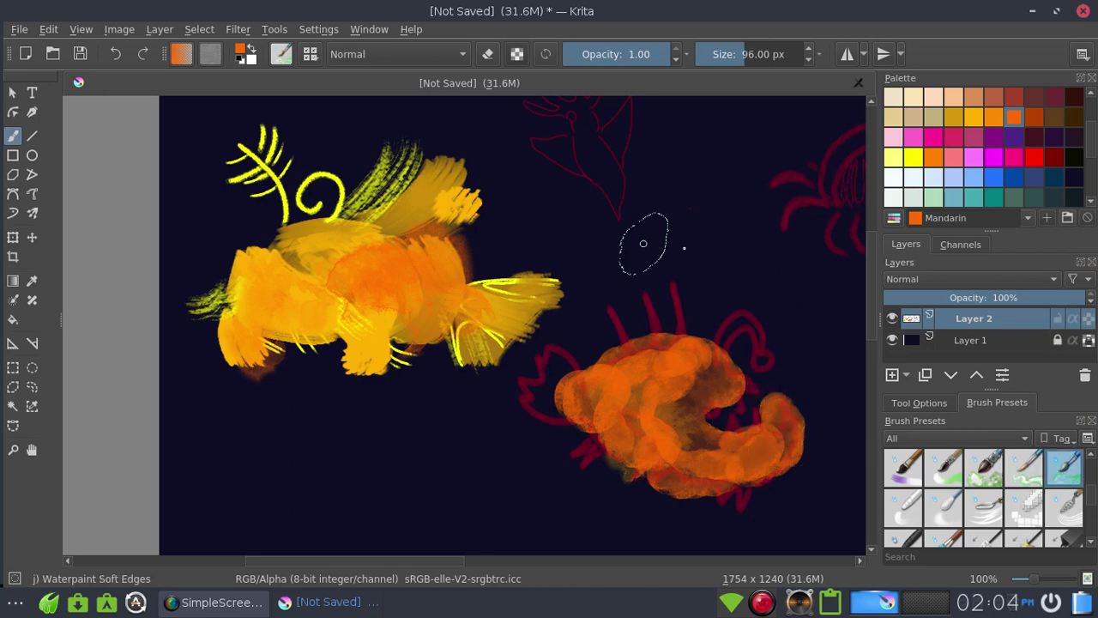
pyautogui.moveTo(653, 270); pyautogui.dragTo(693, 250)
pyautogui.hotkey('ctrl', 'z')
pyautogui.moveTo(668, 406); pyautogui.dragTo(666, 411)
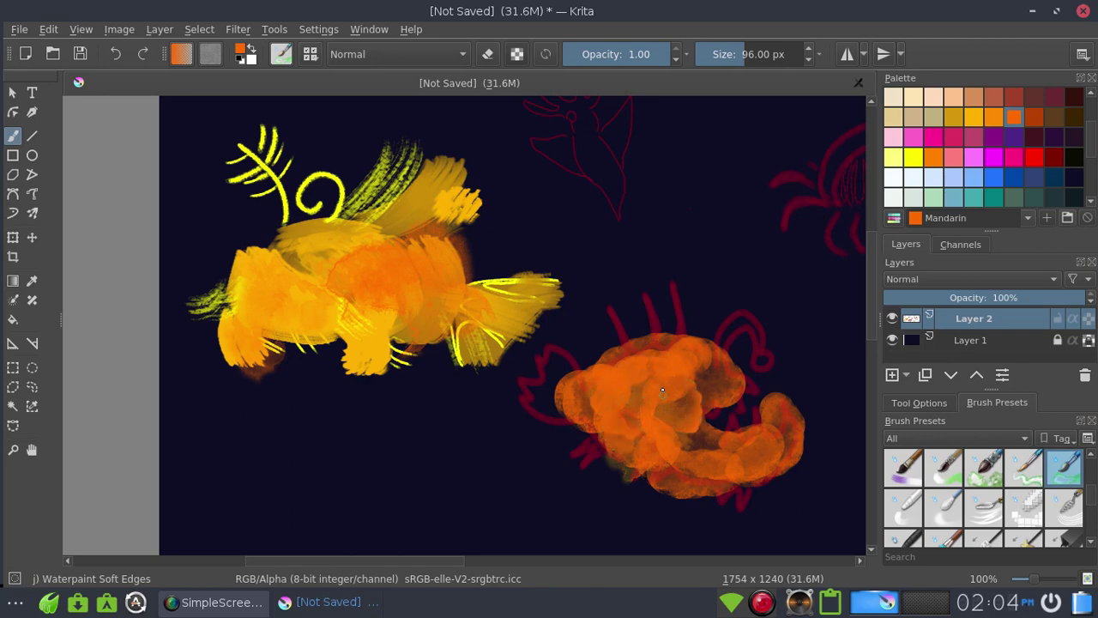
pyautogui.hotkey('ctrl', 'z')
# Step: Paint a yellow-green RGB Yellow lure at the creature's upper right
pyautogui.click(915, 156)
pyautogui.moveTo(625, 373)
pyautogui.mouseDown()
pyautogui.moveTo(669, 395)
pyautogui.moveTo(652, 429)
pyautogui.moveTo(601, 420)
pyautogui.moveTo(592, 395)
pyautogui.mouseUp()
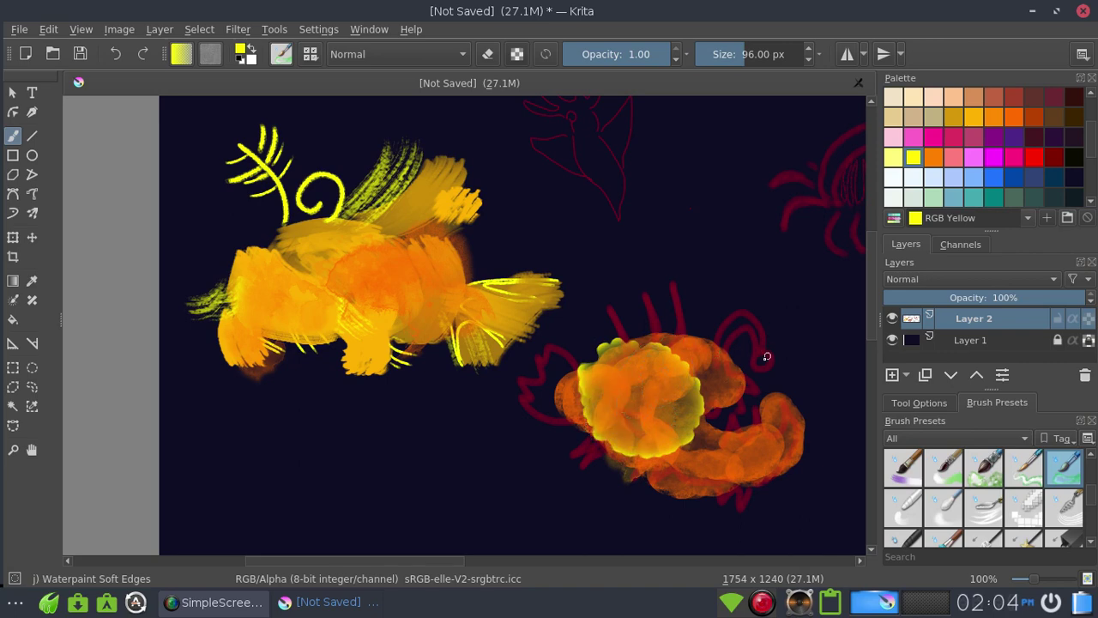
pyautogui.hotkey('ctrl', 'z')
pyautogui.moveTo(766, 357); pyautogui.dragTo(773, 353)
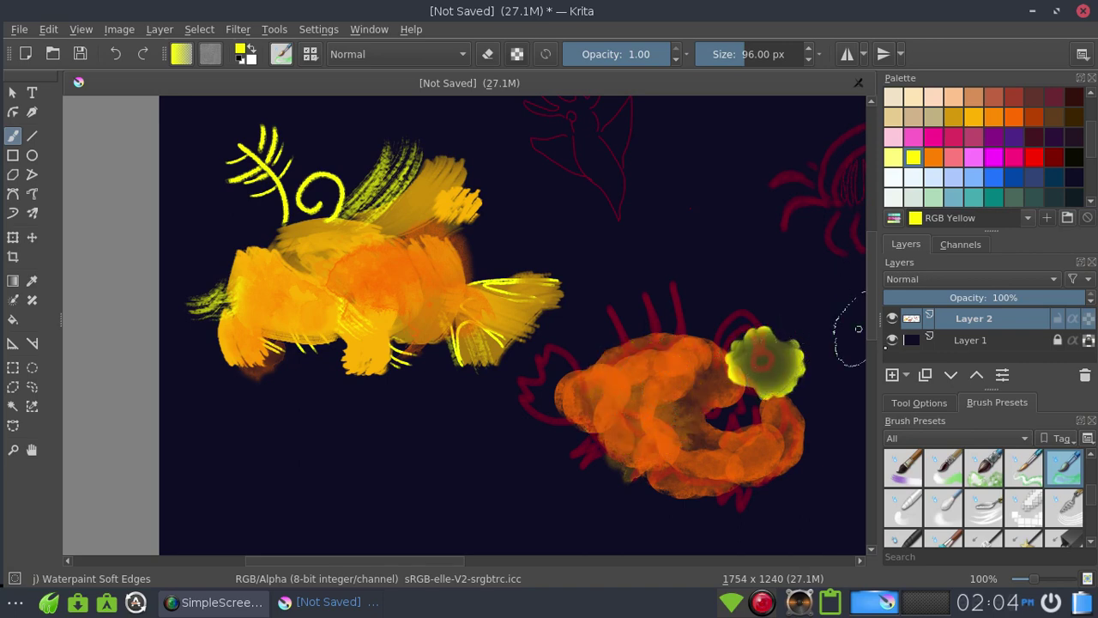
pyautogui.click(917, 510)
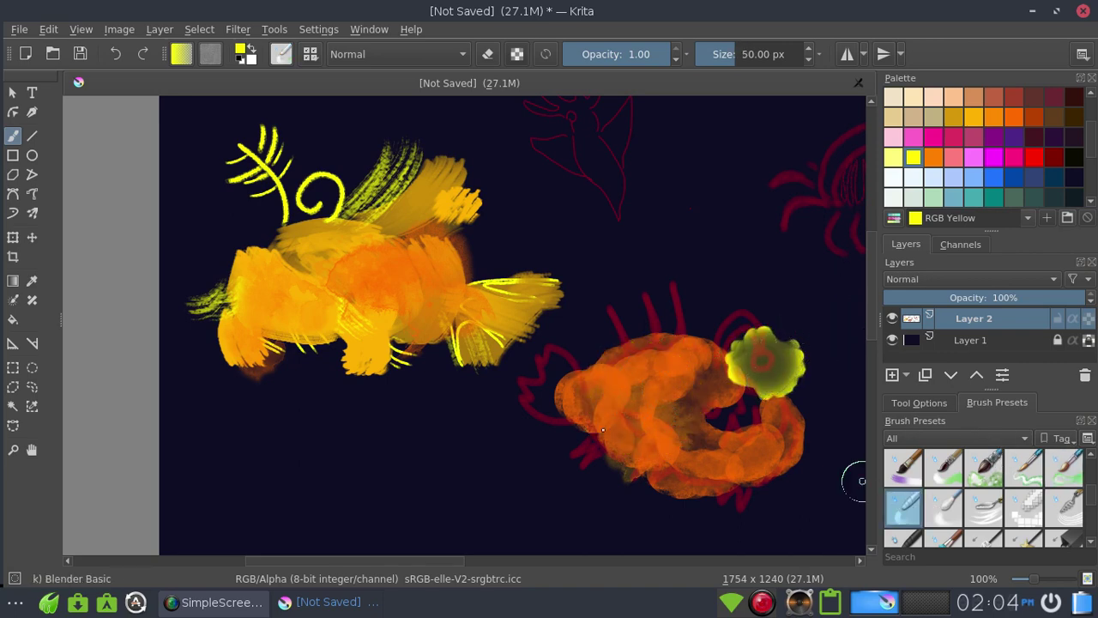
# Step: Try Blender Basic and Blender Blur on the orange blob's edges, undoing both
pyautogui.moveTo(537, 397)
pyautogui.mouseDown()
pyautogui.moveTo(593, 434)
pyautogui.moveTo(698, 450)
pyautogui.mouseUp()
pyautogui.hotkey('ctrl', 'z')
pyautogui.click(951, 510)
pyautogui.moveTo(515, 431); pyautogui.dragTo(657, 451)
pyautogui.hotkey('ctrl', 'z')
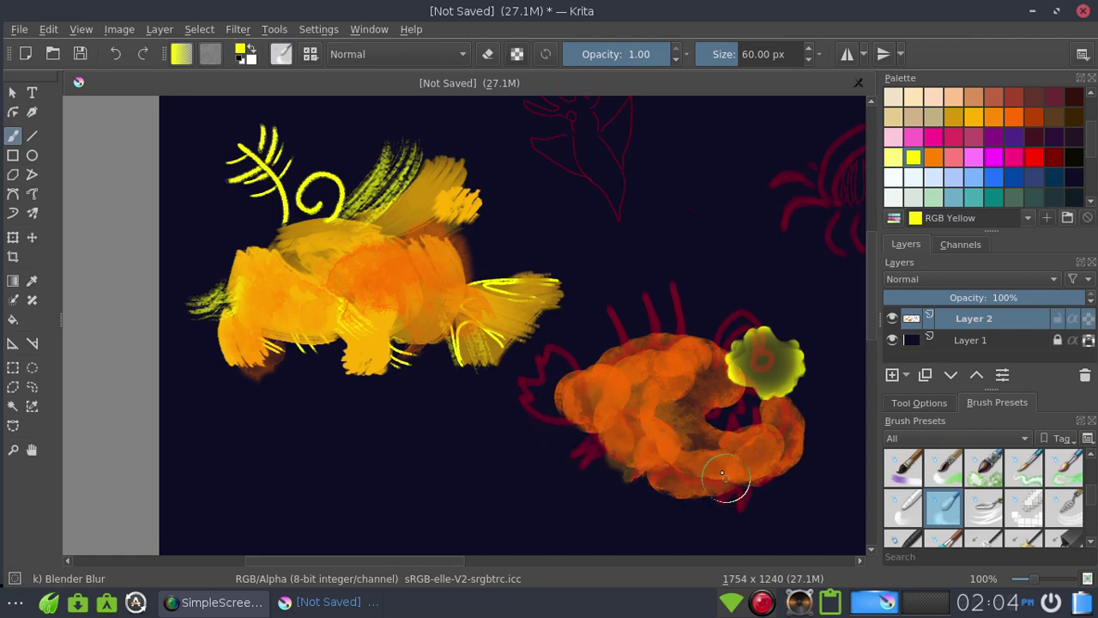
# Step: Blur the left fish's top fin, tail-fin tip and lower-left edge into a soft glow
pyautogui.moveTo(477, 238)
pyautogui.mouseDown()
pyautogui.moveTo(478, 249)
pyautogui.moveTo(478, 152)
pyautogui.mouseUp()
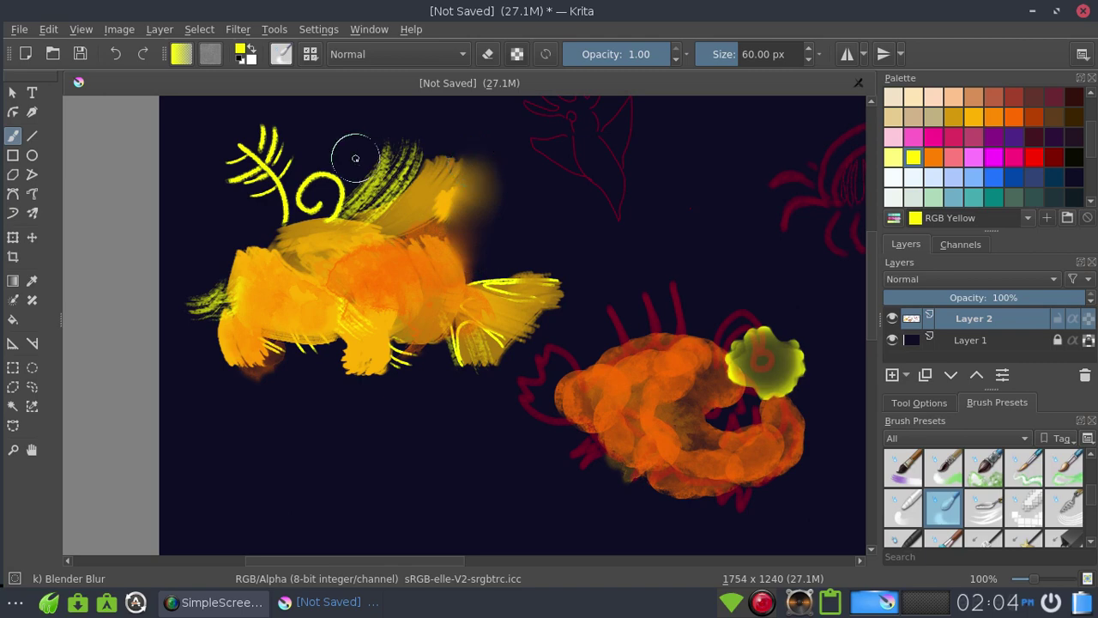
pyautogui.moveTo(357, 158)
pyautogui.mouseDown()
pyautogui.moveTo(429, 140)
pyautogui.moveTo(466, 166)
pyautogui.moveTo(471, 146)
pyautogui.moveTo(483, 226)
pyautogui.mouseUp()
pyautogui.hotkey('ctrl', 'z')
pyautogui.moveTo(525, 255); pyautogui.dragTo(561, 316)
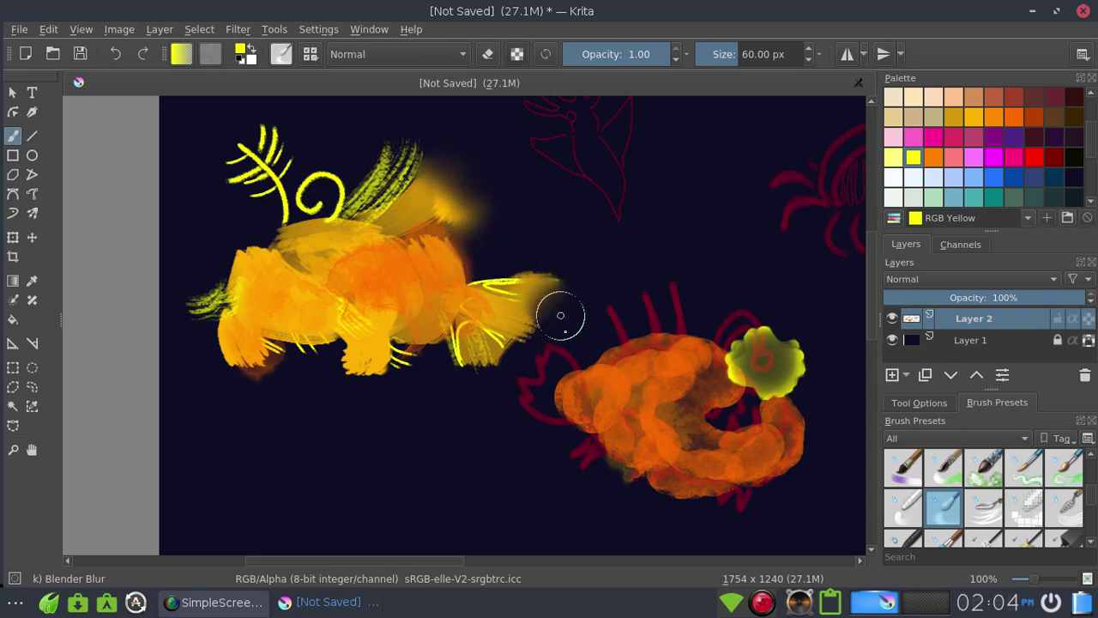
pyautogui.moveTo(318, 385)
pyautogui.mouseDown()
pyautogui.moveTo(251, 379)
pyautogui.moveTo(270, 380)
pyautogui.mouseUp()
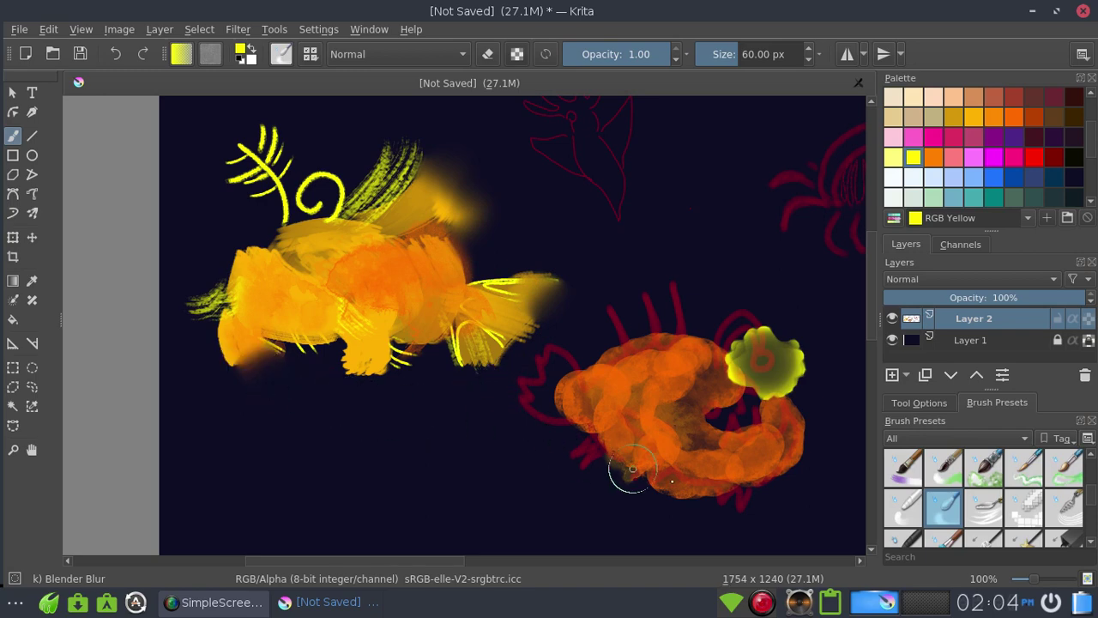
# Step: Pull spiky strands up from the orange blob's top with Blender Knife Edge
pyautogui.click(987, 515)
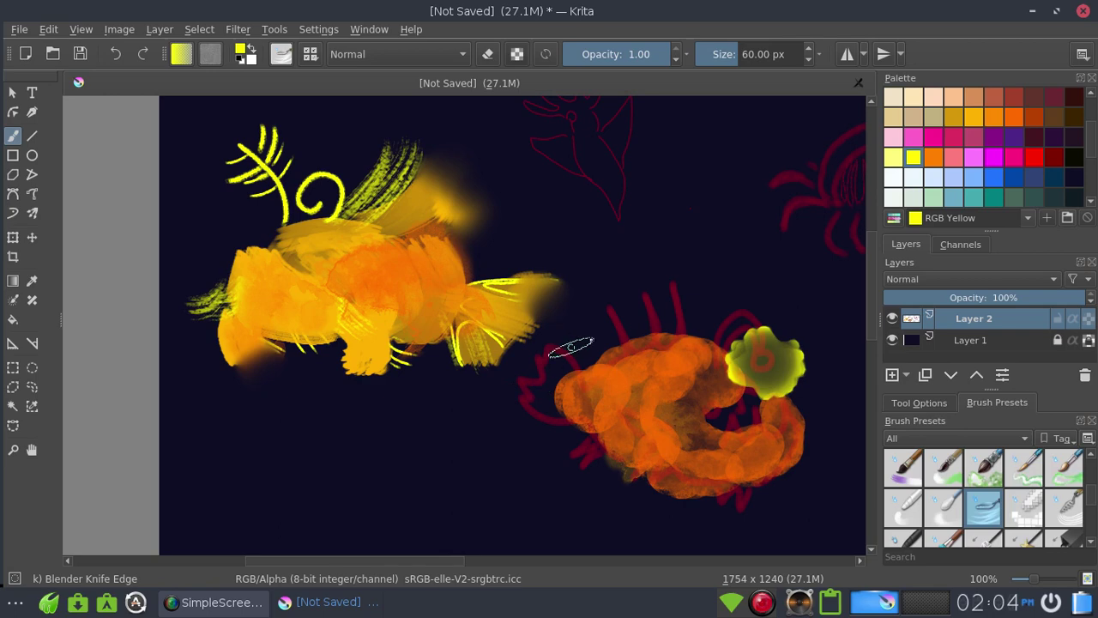
pyautogui.moveTo(617, 343); pyautogui.dragTo(587, 445)
pyautogui.hotkey('ctrl', 'z')
pyautogui.moveTo(629, 353); pyautogui.dragTo(613, 254)
pyautogui.hotkey('ctrl', 'z')
pyautogui.moveTo(626, 348); pyautogui.dragTo(594, 283)
pyautogui.moveTo(657, 339)
pyautogui.mouseDown()
pyautogui.moveTo(619, 265)
pyautogui.moveTo(671, 273)
pyautogui.mouseUp()
# Step: Smudge a curved stalk toward the lure and pull spikes along the blob's bottom and lower-left
pyautogui.moveTo(715, 347); pyautogui.dragTo(747, 307)
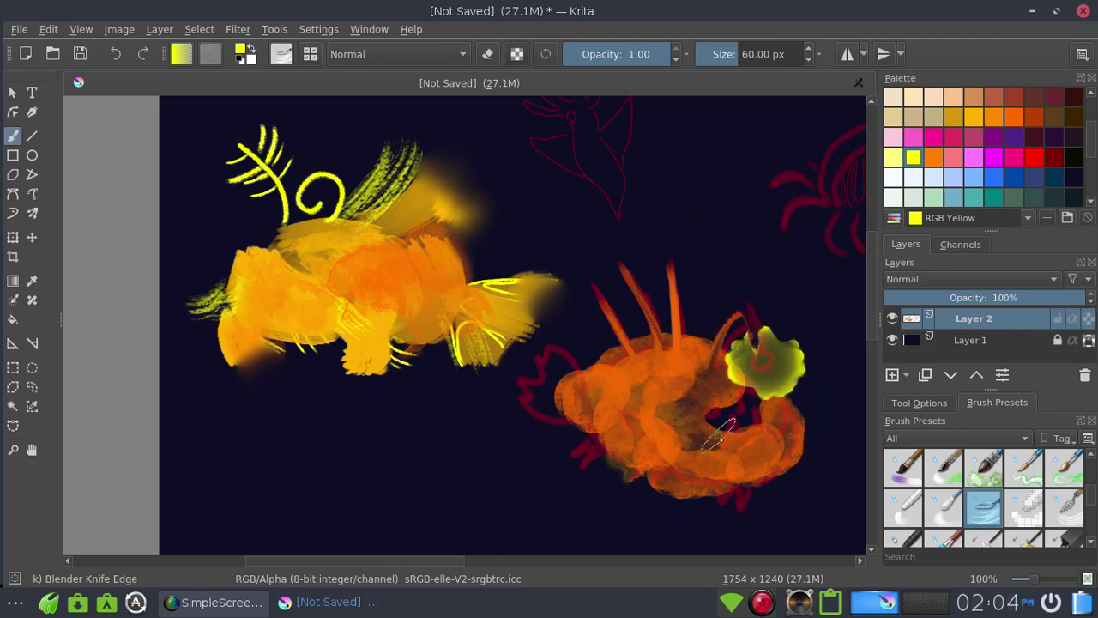
pyautogui.moveTo(749, 433); pyautogui.dragTo(760, 367)
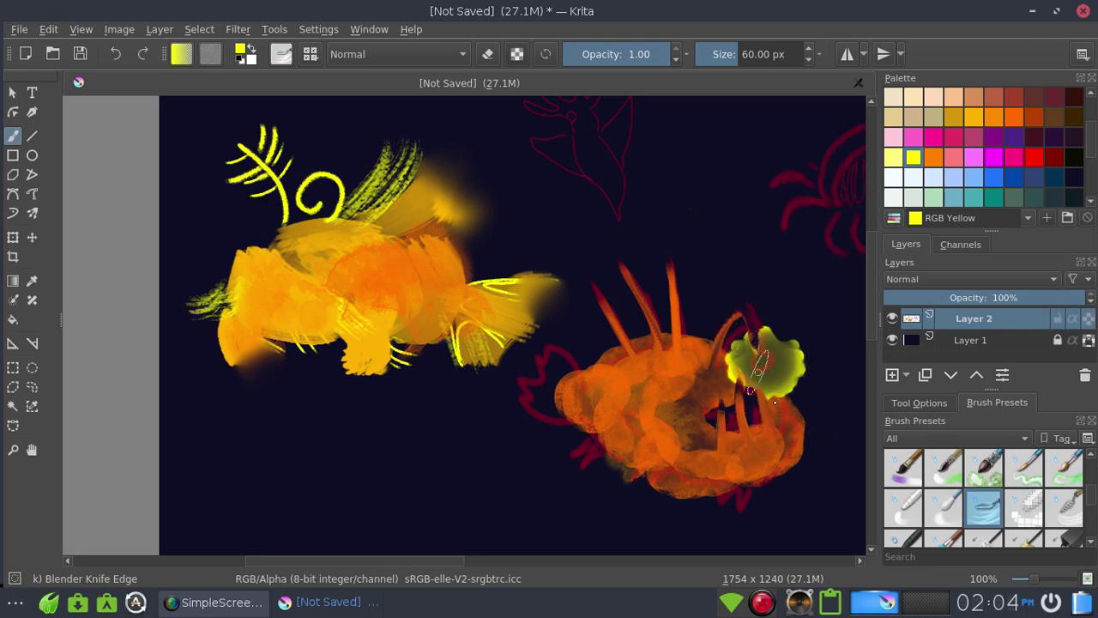
pyautogui.moveTo(695, 506); pyautogui.dragTo(751, 485)
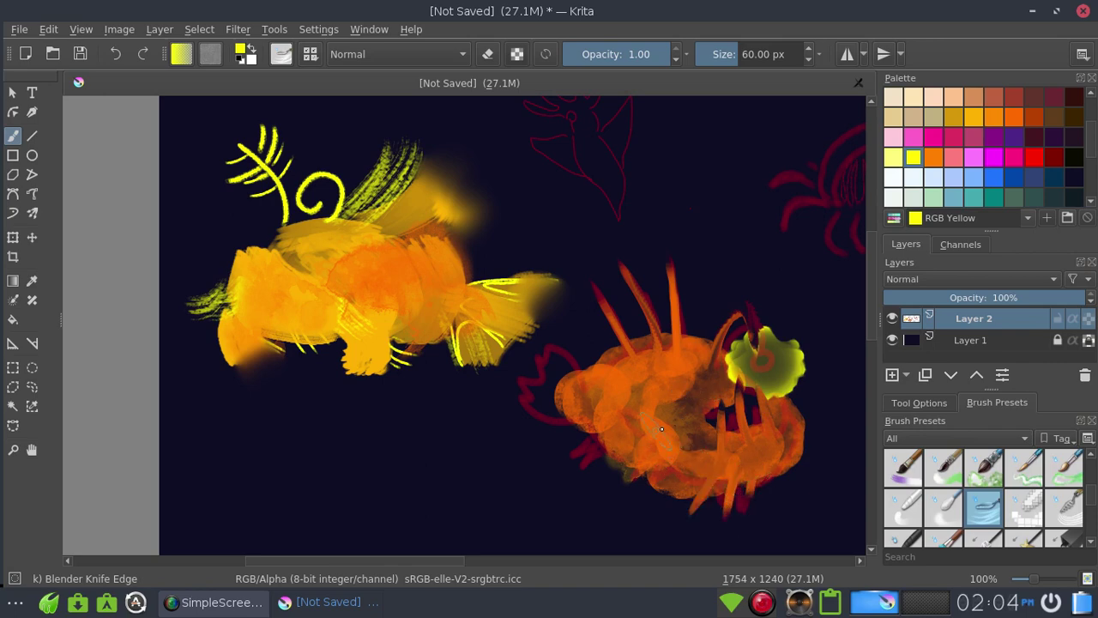
pyautogui.moveTo(628, 439)
pyautogui.mouseDown()
pyautogui.moveTo(674, 433)
pyautogui.moveTo(614, 471)
pyautogui.mouseUp()
pyautogui.moveTo(673, 442)
pyautogui.mouseDown()
pyautogui.moveTo(636, 507)
pyautogui.moveTo(672, 471)
pyautogui.moveTo(618, 472)
pyautogui.moveTo(609, 494)
pyautogui.mouseUp()
pyautogui.moveTo(635, 433); pyautogui.dragTo(592, 476)
pyautogui.moveTo(669, 438); pyautogui.dragTo(626, 455)
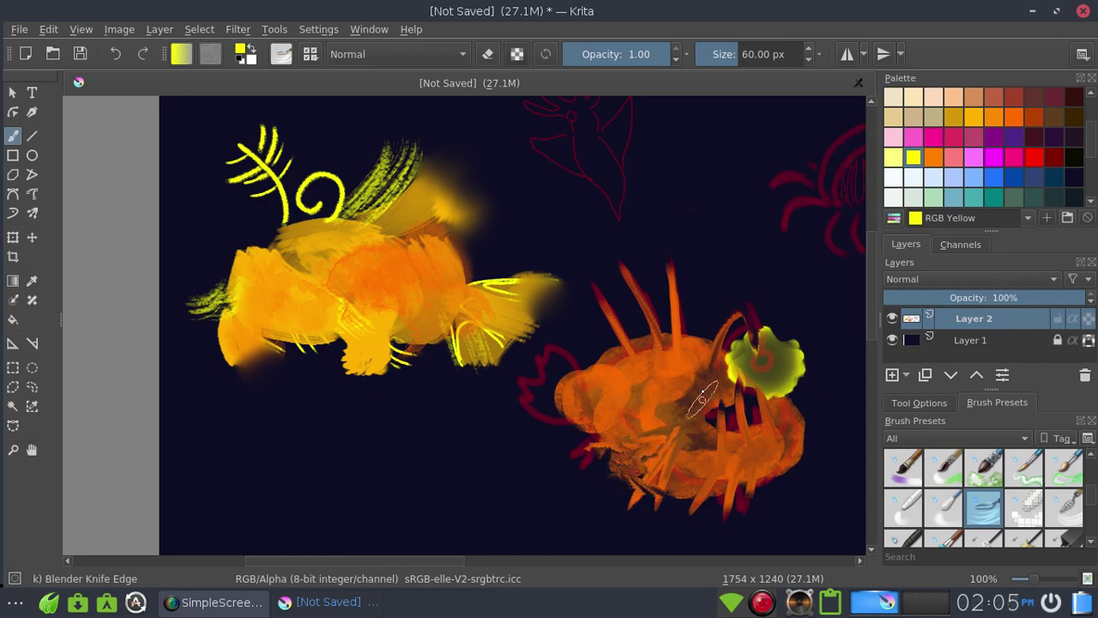
pyautogui.hotkey('ctrl', 'z')
# Step: Add spikes at the blob's left edge and over the red outline, and fill the left fish's upper-left edge
pyautogui.moveTo(560, 434)
pyautogui.mouseDown()
pyautogui.moveTo(591, 426)
pyautogui.moveTo(513, 413)
pyautogui.mouseUp()
pyautogui.moveTo(588, 399)
pyautogui.mouseDown()
pyautogui.moveTo(525, 369)
pyautogui.moveTo(528, 351)
pyautogui.moveTo(562, 330)
pyautogui.mouseUp()
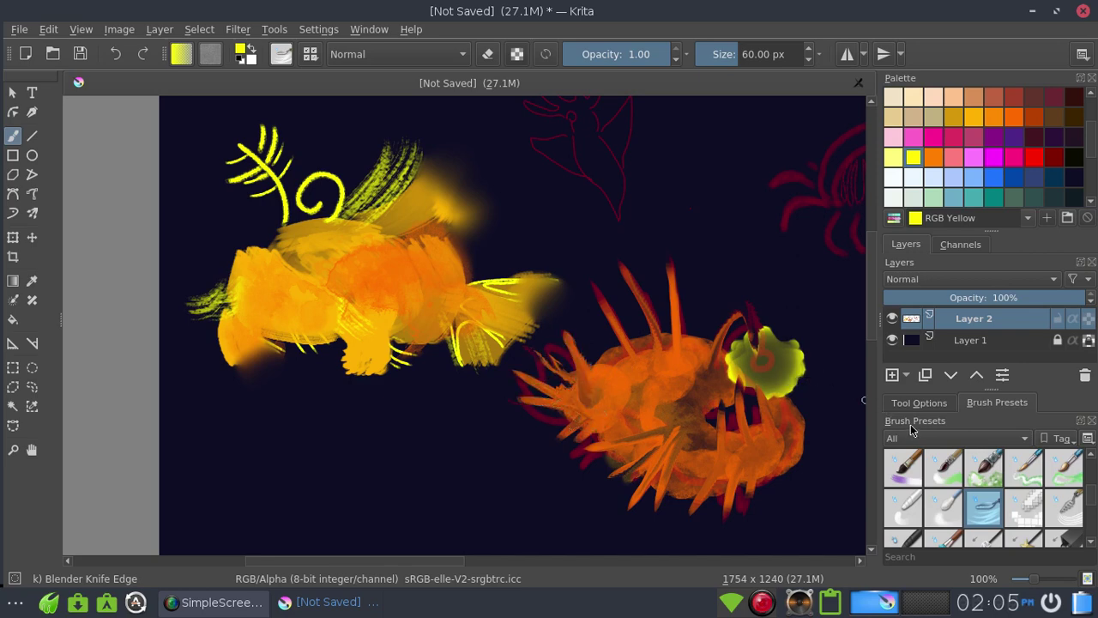
pyautogui.moveTo(484, 207); pyautogui.dragTo(468, 219)
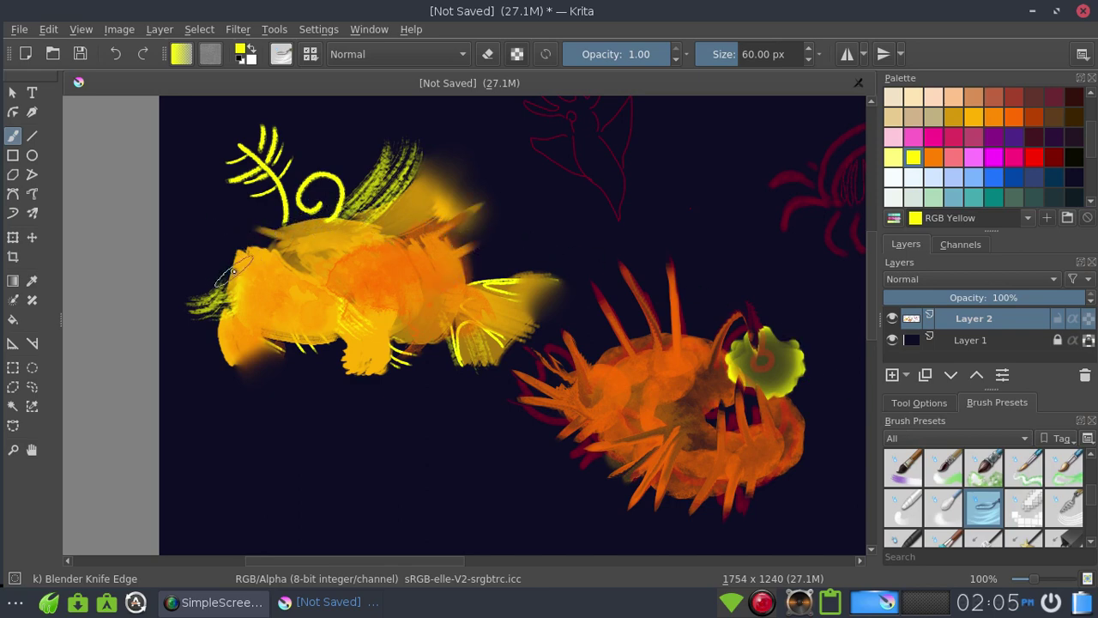
pyautogui.moveTo(233, 274)
pyautogui.mouseDown()
pyautogui.moveTo(192, 267)
pyautogui.moveTo(193, 320)
pyautogui.mouseUp()
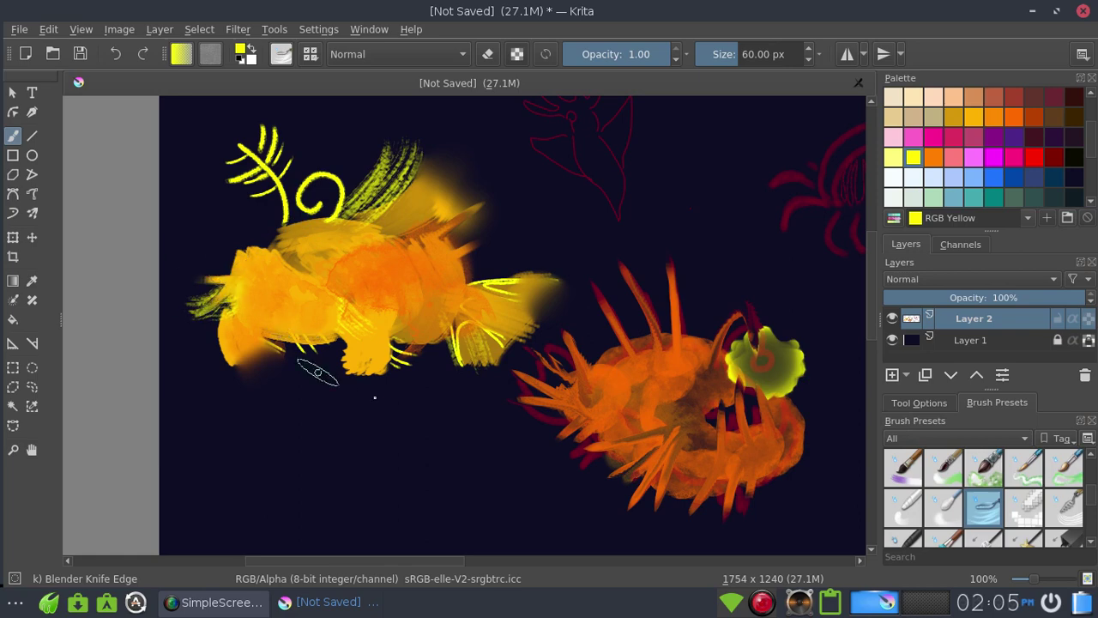
pyautogui.click(1014, 513)
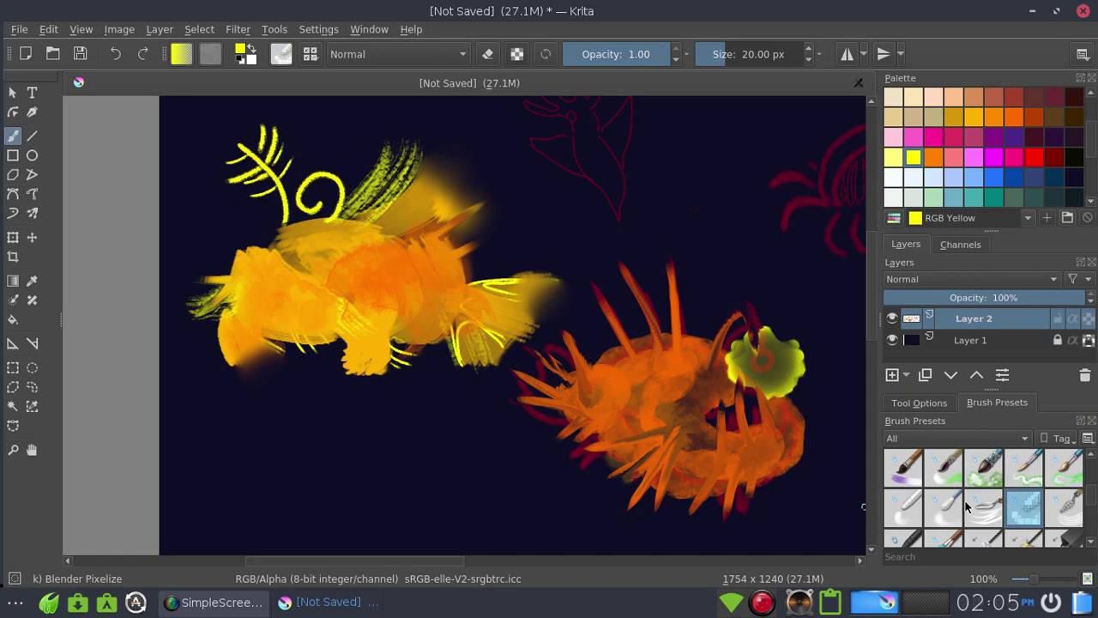
# Step: Try Blender Pixelize and Blender Rake strokes on the anglerfish, undoing both
pyautogui.moveTo(735, 395)
pyautogui.mouseDown()
pyautogui.moveTo(738, 360)
pyautogui.moveTo(589, 473)
pyautogui.moveTo(685, 411)
pyautogui.moveTo(553, 403)
pyautogui.moveTo(678, 461)
pyautogui.moveTo(761, 433)
pyautogui.mouseUp()
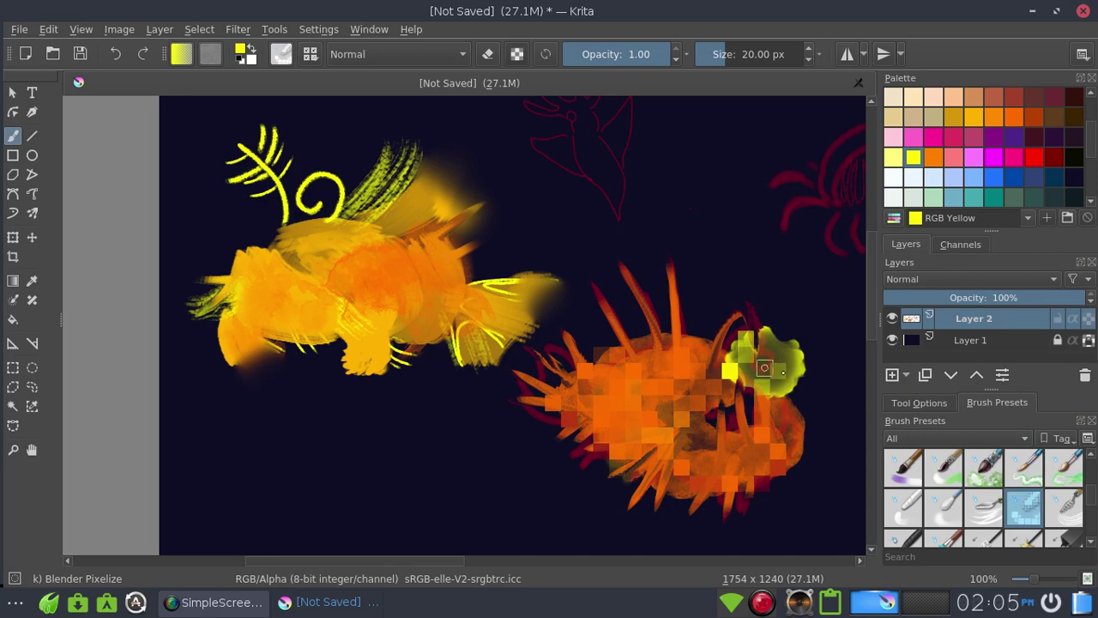
pyautogui.hotkey('ctrl', 'z')
pyautogui.click(1063, 513)
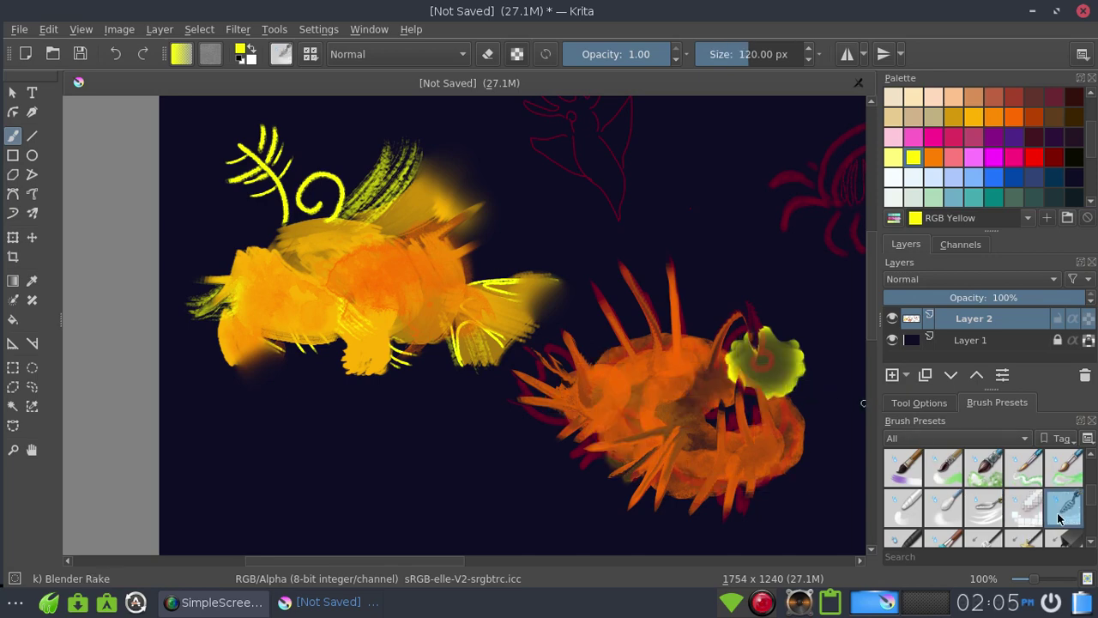
pyautogui.scroll(-1, 1094, 495)
pyautogui.scroll(-1, 1095, 498)
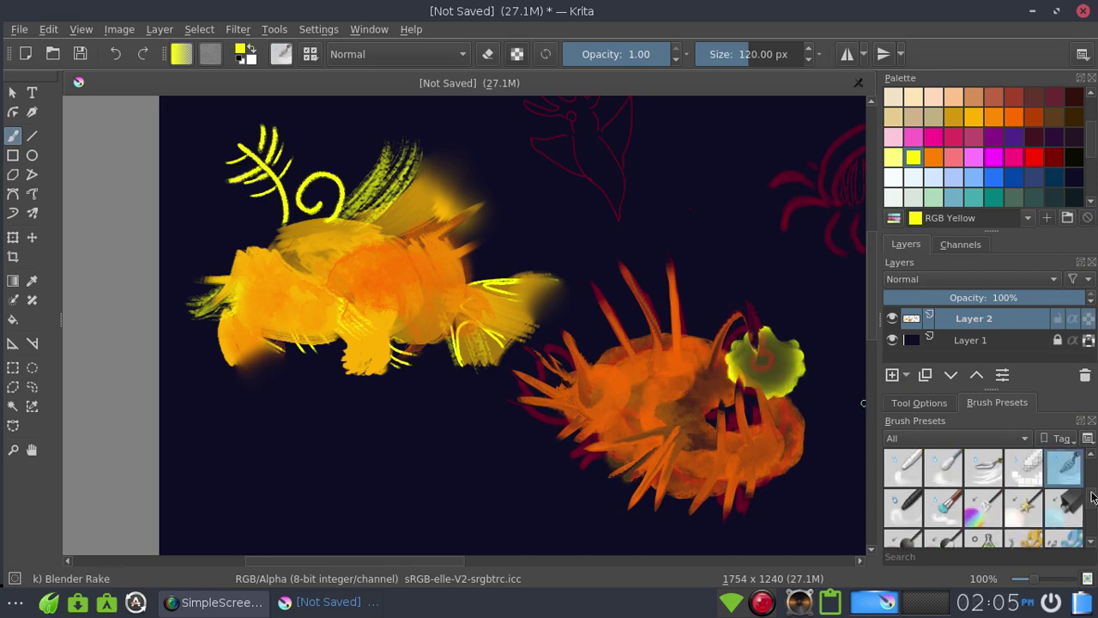
pyautogui.moveTo(677, 339); pyautogui.dragTo(612, 416)
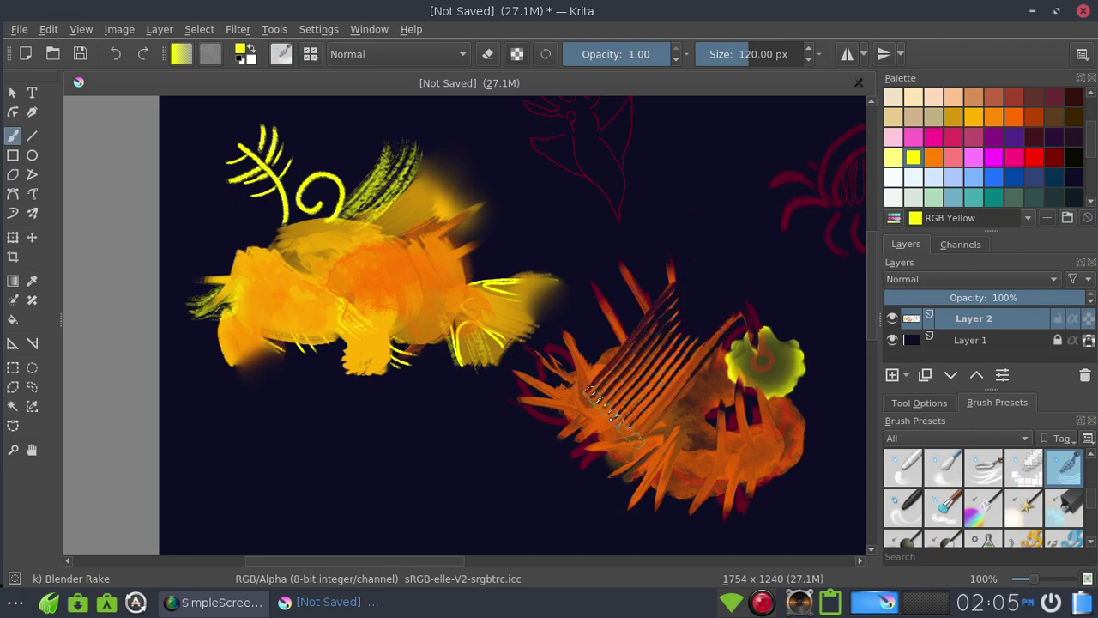
pyautogui.hotkey('ctrl', 'z')
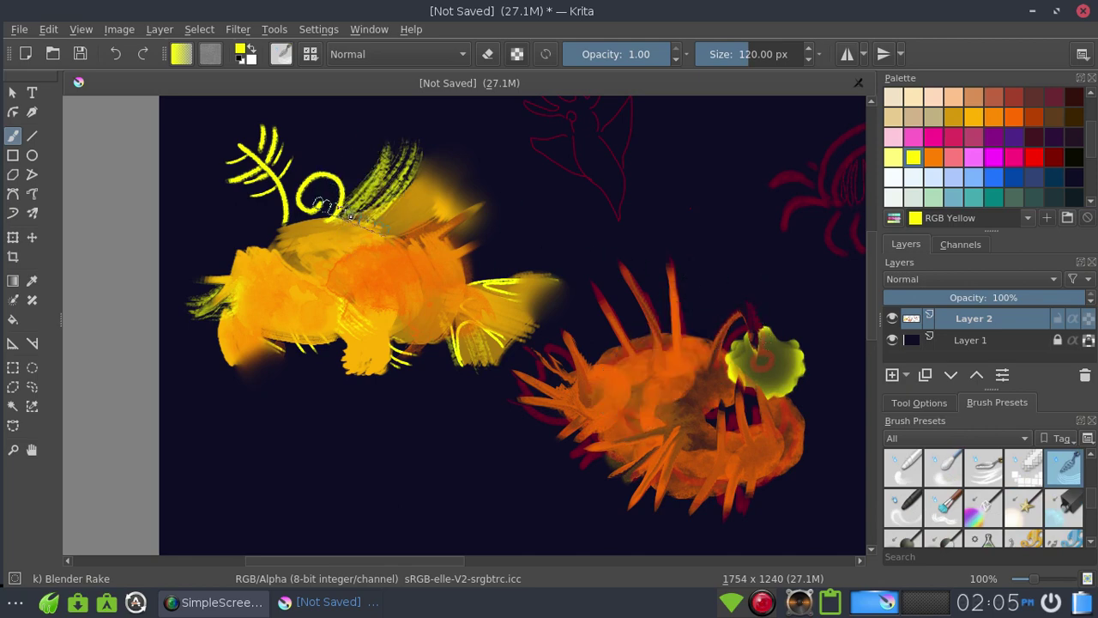
# Step: Rake-blend the left fish's dorsal fin and upper body into diagonal streaks
pyautogui.moveTo(348, 226); pyautogui.dragTo(378, 176)
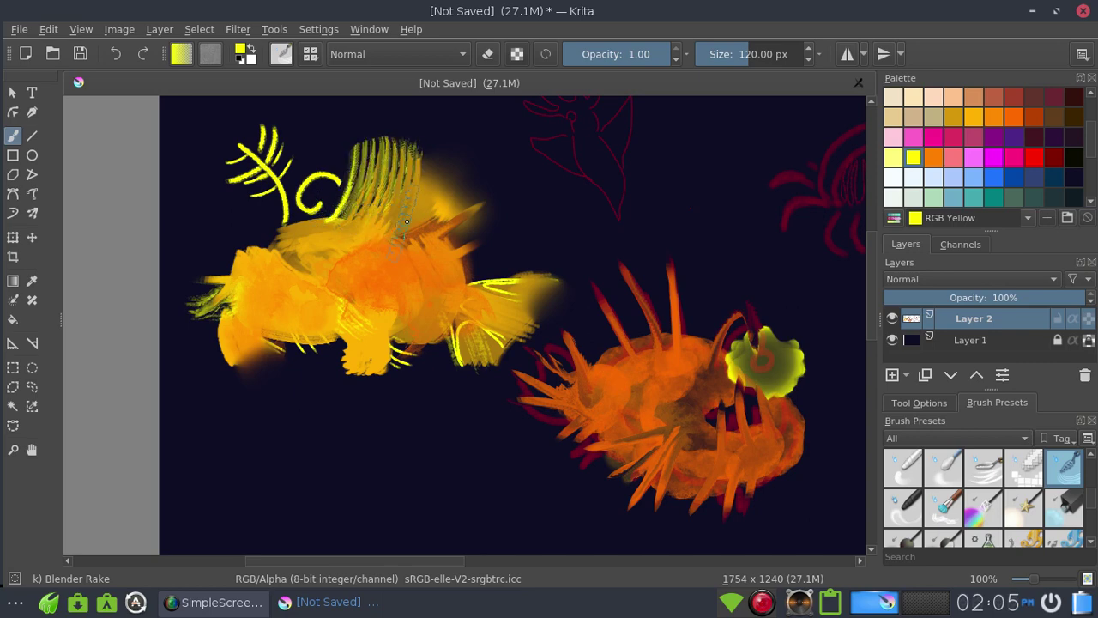
pyautogui.moveTo(512, 234); pyautogui.dragTo(508, 232)
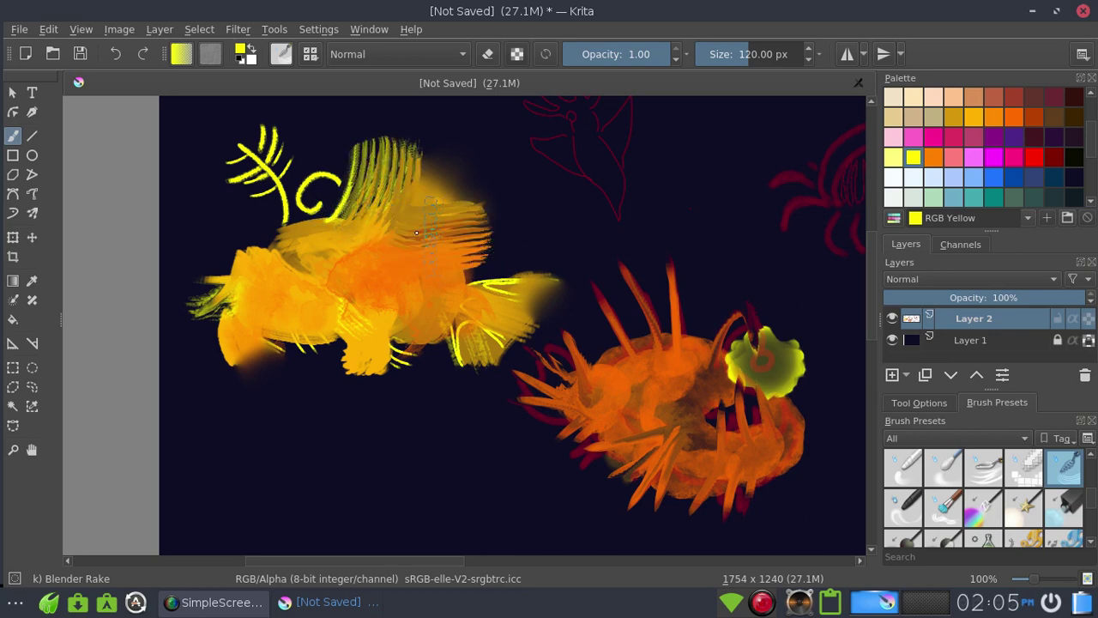
pyautogui.moveTo(347, 225); pyautogui.dragTo(412, 150)
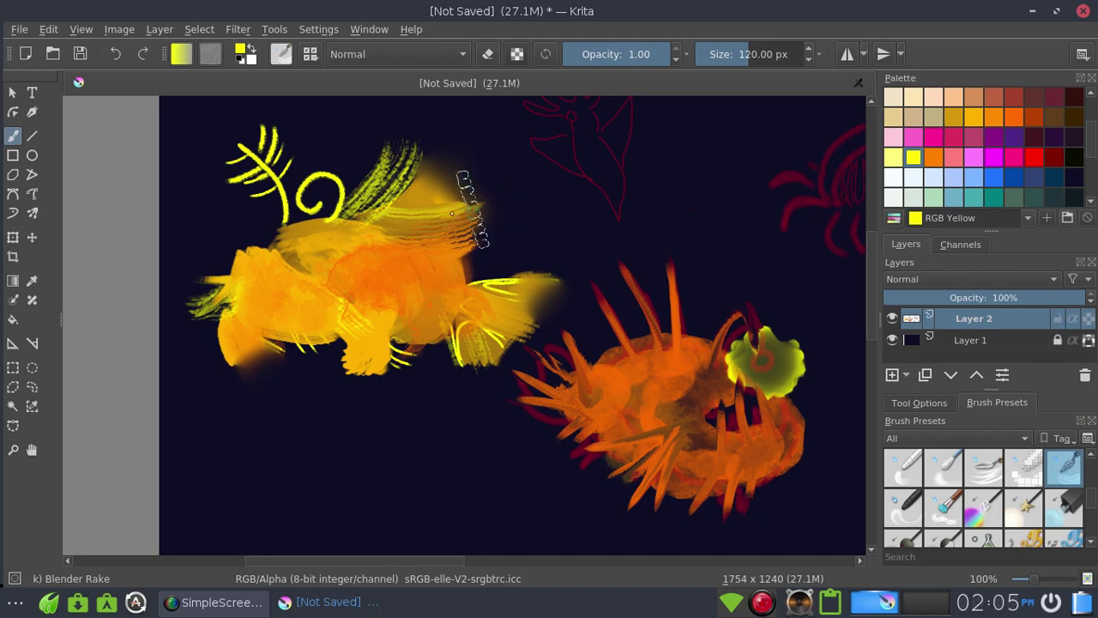
pyautogui.moveTo(378, 236); pyautogui.dragTo(472, 167)
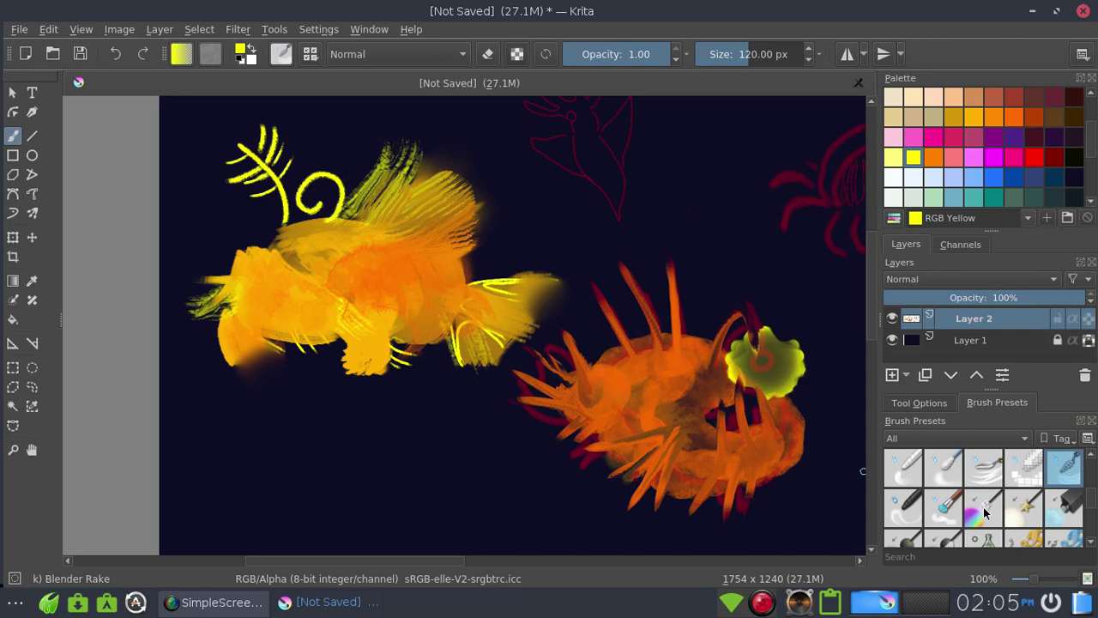
# Step: Smear the left fish's lower fin edges and lower-left edge with Blender Smear
pyautogui.click(902, 512)
pyautogui.moveTo(673, 270)
pyautogui.mouseDown()
pyautogui.moveTo(656, 339)
pyautogui.moveTo(568, 487)
pyautogui.mouseUp()
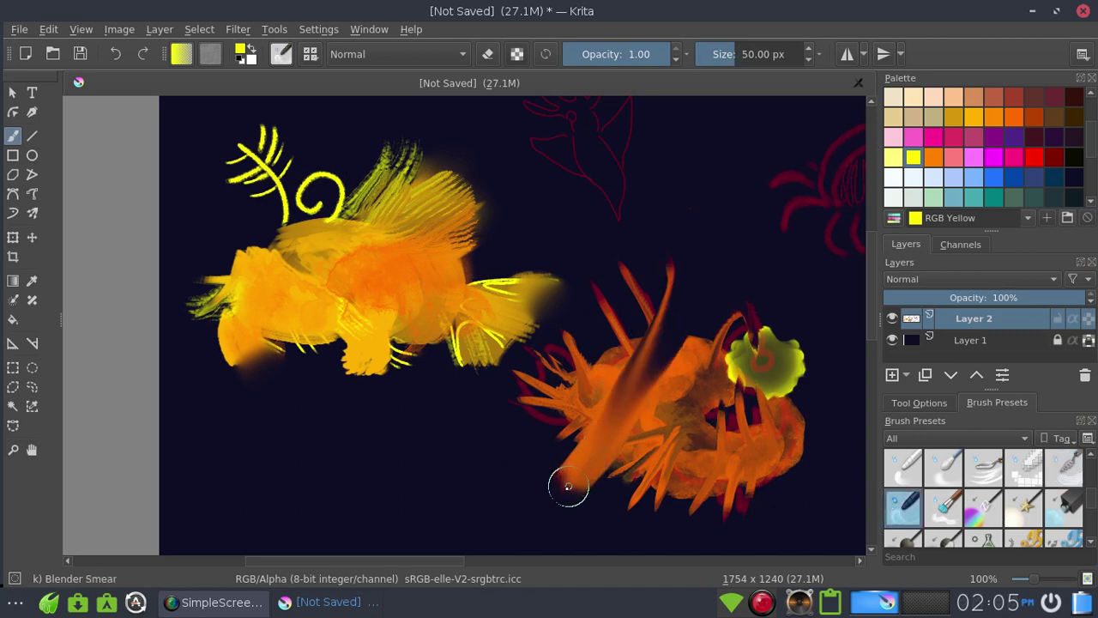
pyautogui.hotkey('ctrl', 'z')
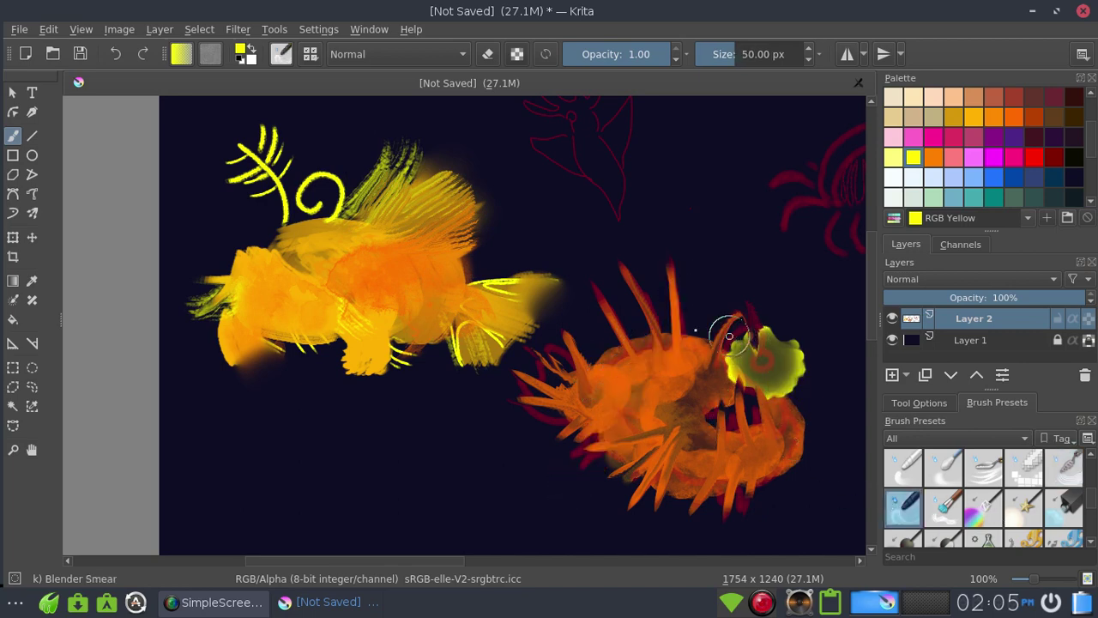
pyautogui.moveTo(416, 351)
pyautogui.mouseDown()
pyautogui.moveTo(448, 320)
pyautogui.moveTo(442, 345)
pyautogui.moveTo(417, 345)
pyautogui.mouseUp()
pyautogui.moveTo(470, 270)
pyautogui.mouseDown()
pyautogui.moveTo(474, 241)
pyautogui.moveTo(450, 259)
pyautogui.mouseUp()
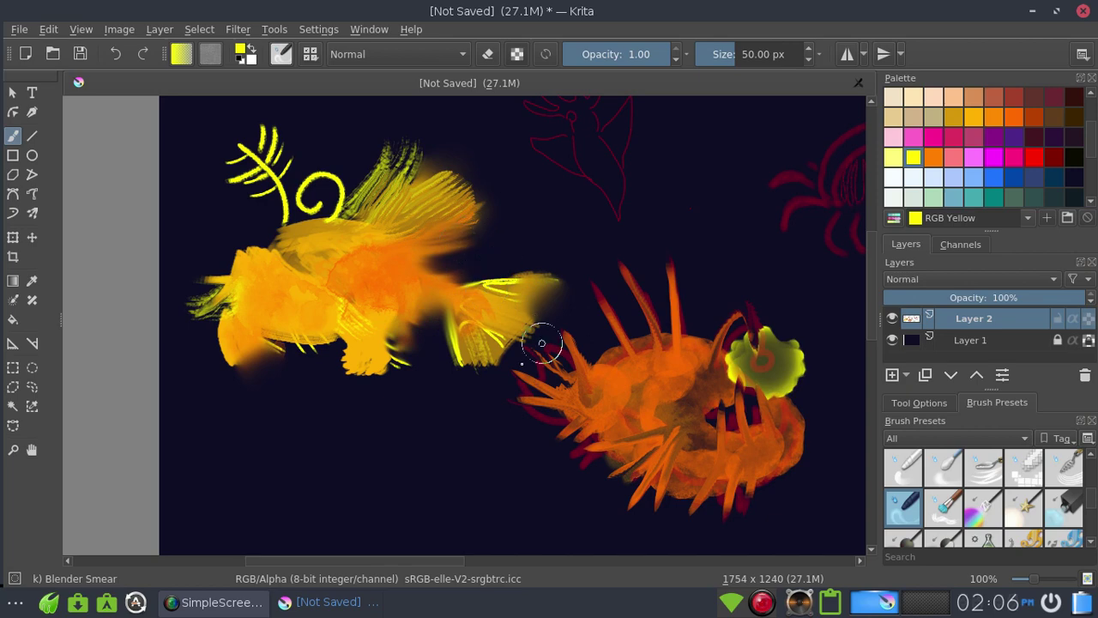
pyautogui.moveTo(206, 312)
pyautogui.mouseDown()
pyautogui.moveTo(201, 327)
pyautogui.moveTo(225, 338)
pyautogui.moveTo(237, 370)
pyautogui.mouseUp()
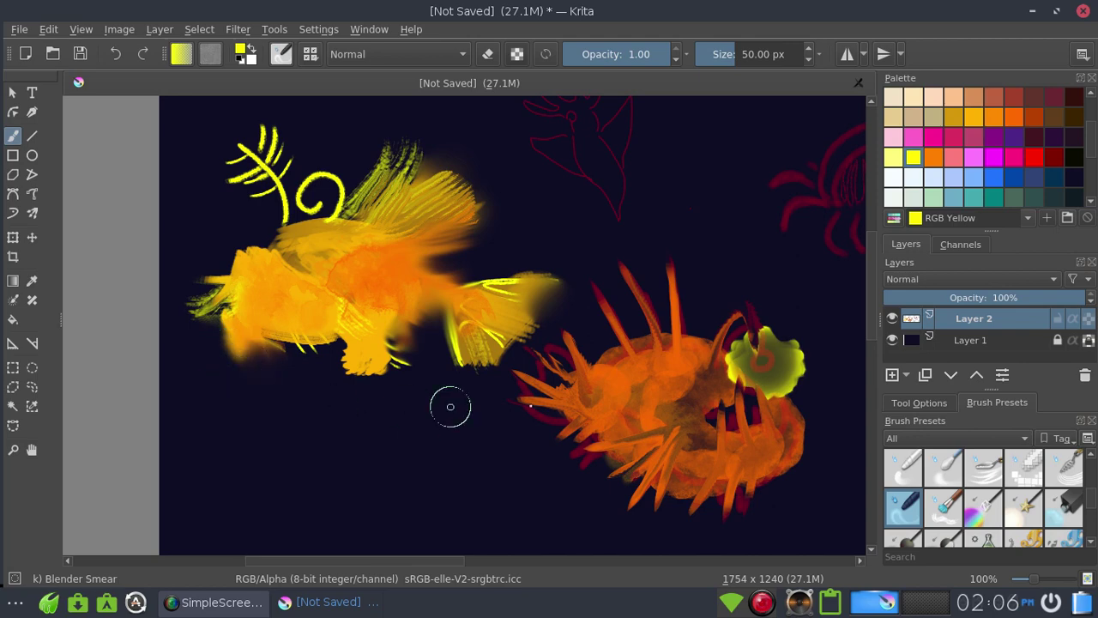
pyautogui.click(948, 508)
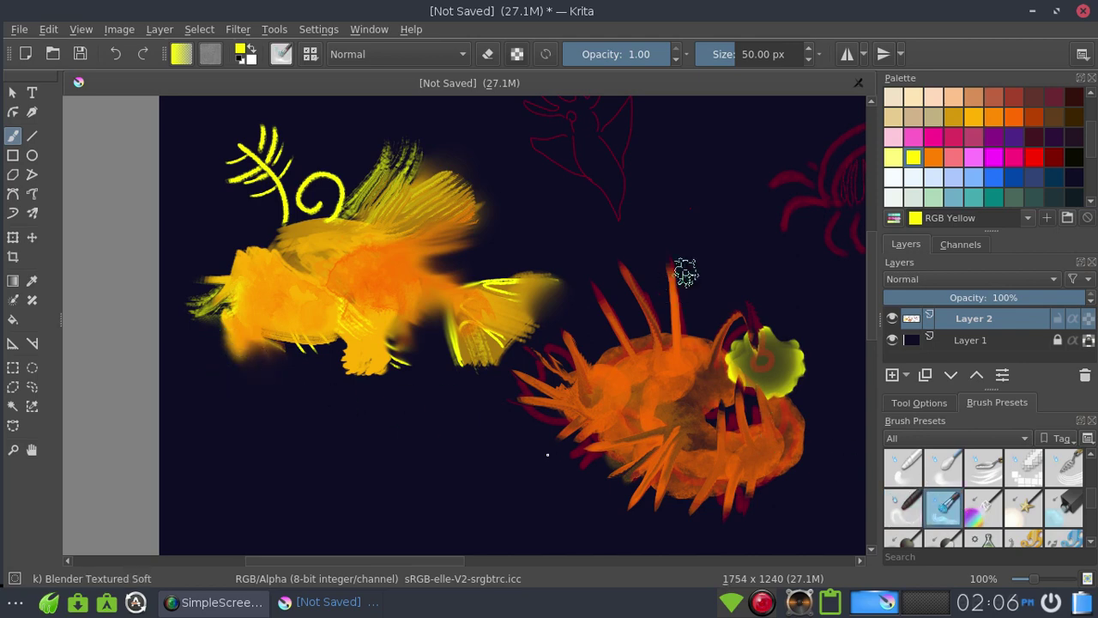
pyautogui.moveTo(687, 269); pyautogui.dragTo(545, 449)
pyautogui.hotkey('ctrl', 'z')
# Step: Dab a yellow-green tint over the anglerfish with a large colour-adjusting brush, undoing wider tints
pyautogui.click(983, 507)
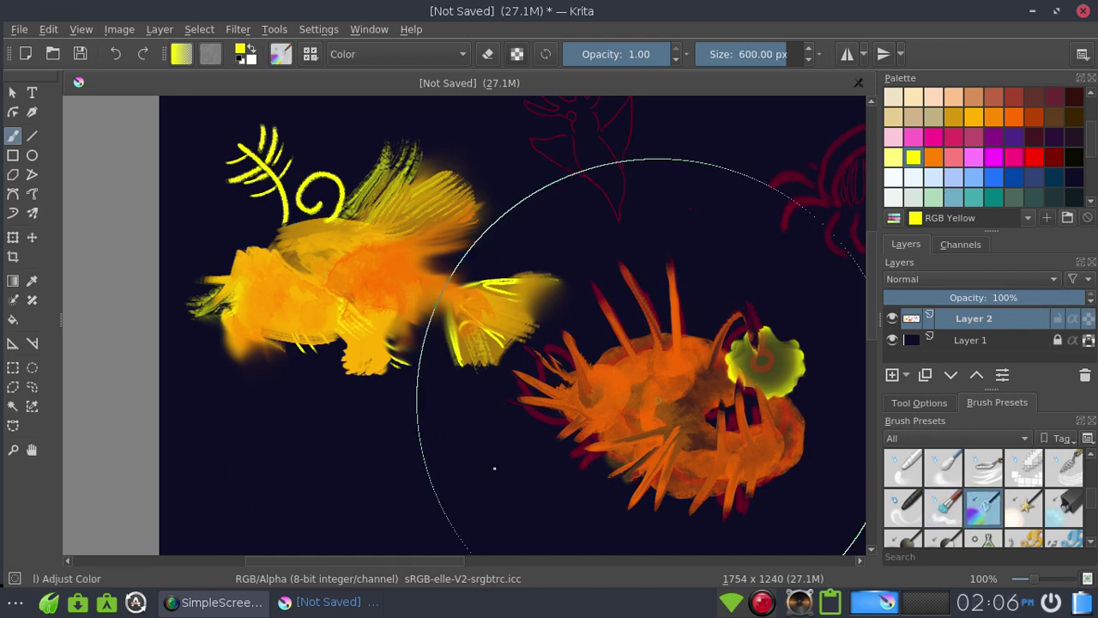
pyautogui.moveTo(607, 400); pyautogui.dragTo(794, 333)
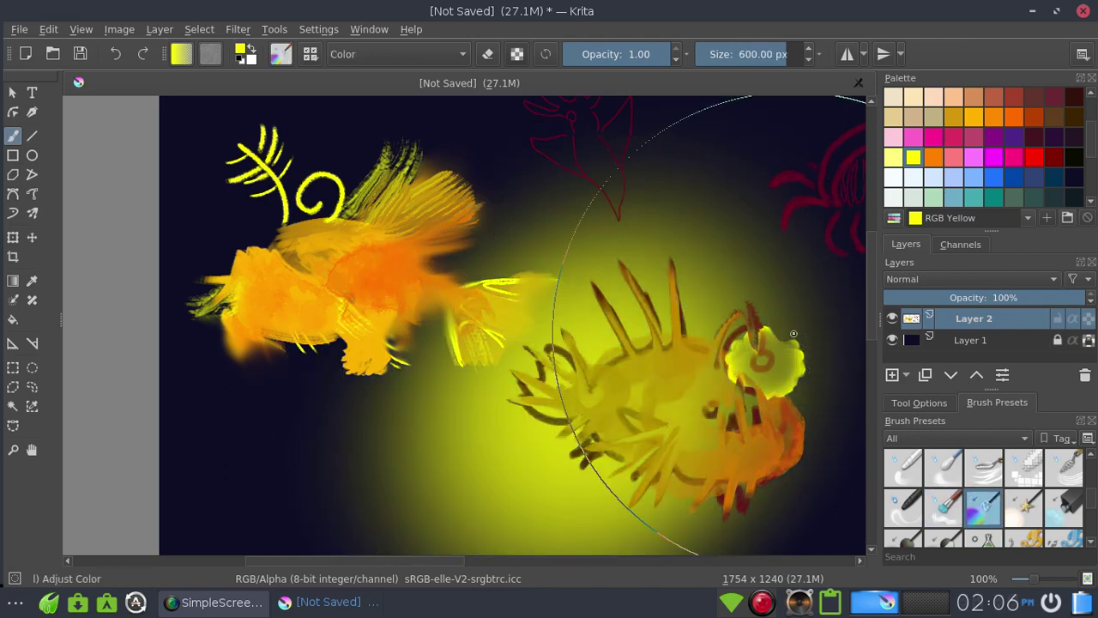
pyautogui.hotkey('ctrl', 'z')
pyautogui.click(671, 410)
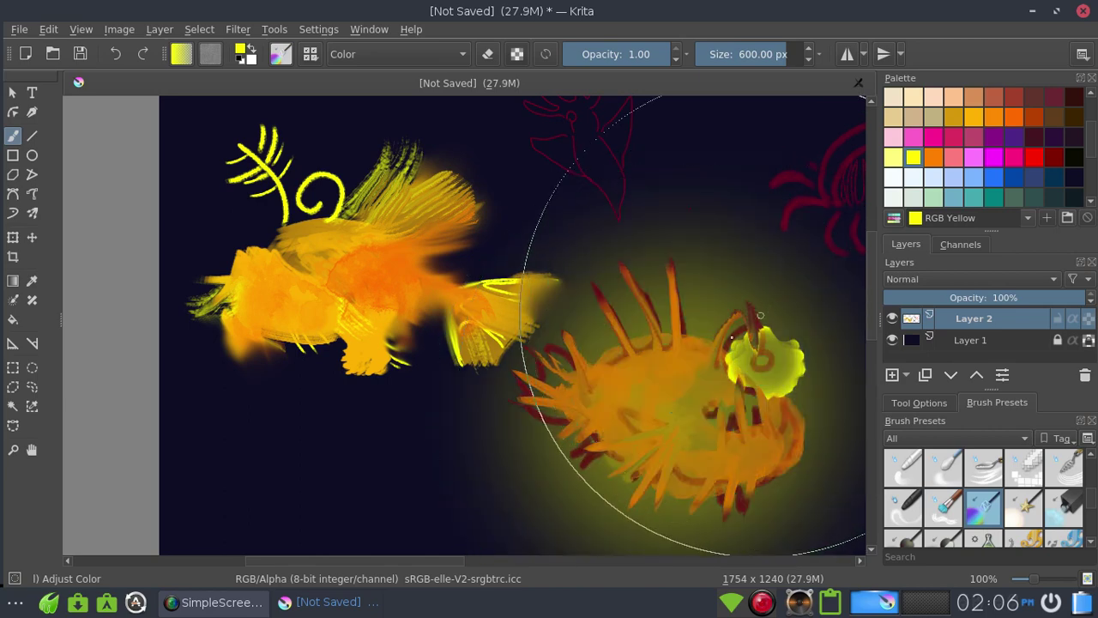
pyautogui.click(346, 286)
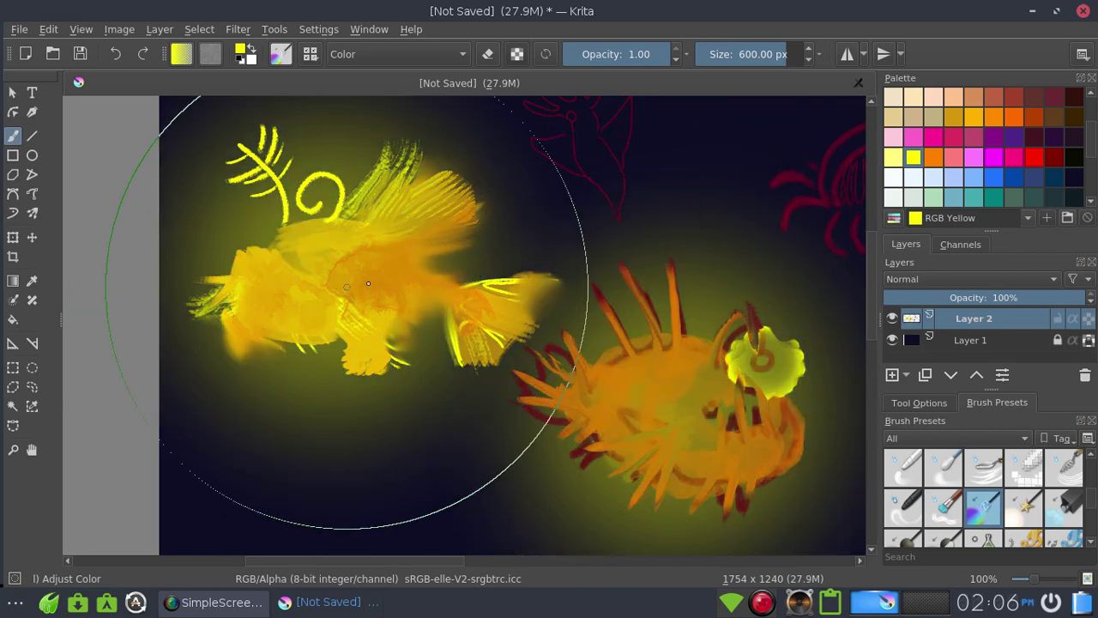
pyautogui.hotkey('ctrl', 'z')
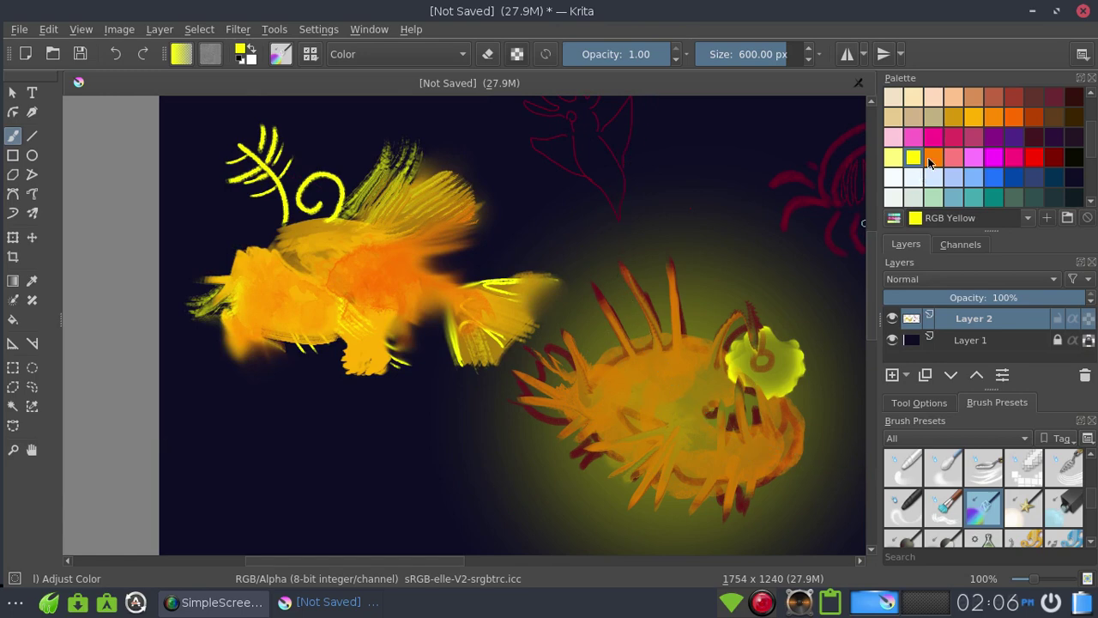
# Step: Tint the glow around the anglerfish Coral orange
pyautogui.click(931, 159)
pyautogui.click(643, 395)
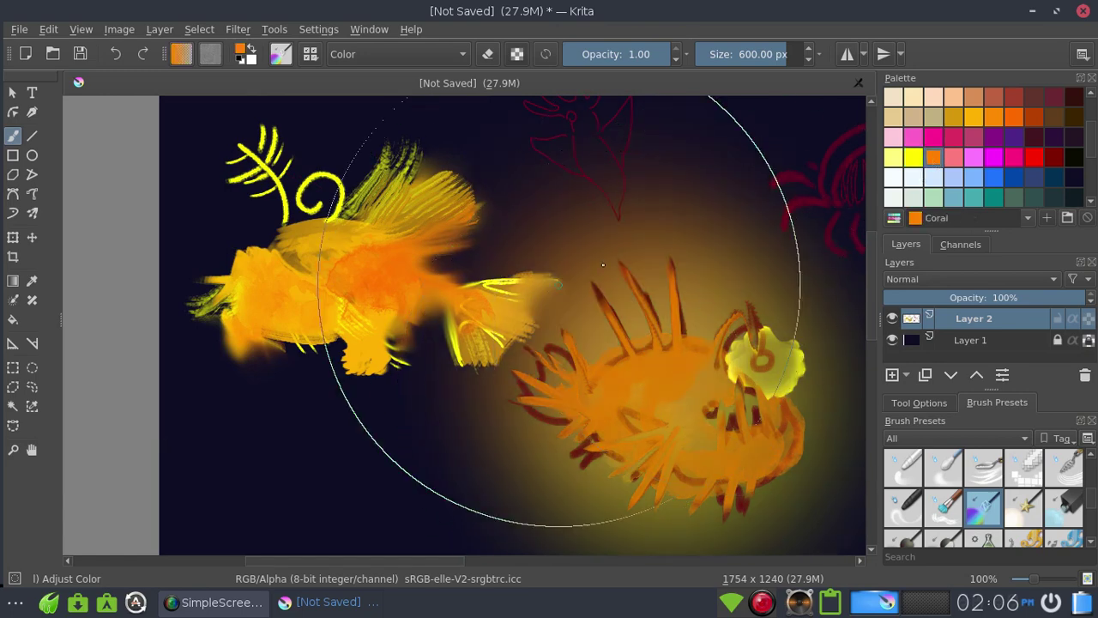
pyautogui.click(1024, 507)
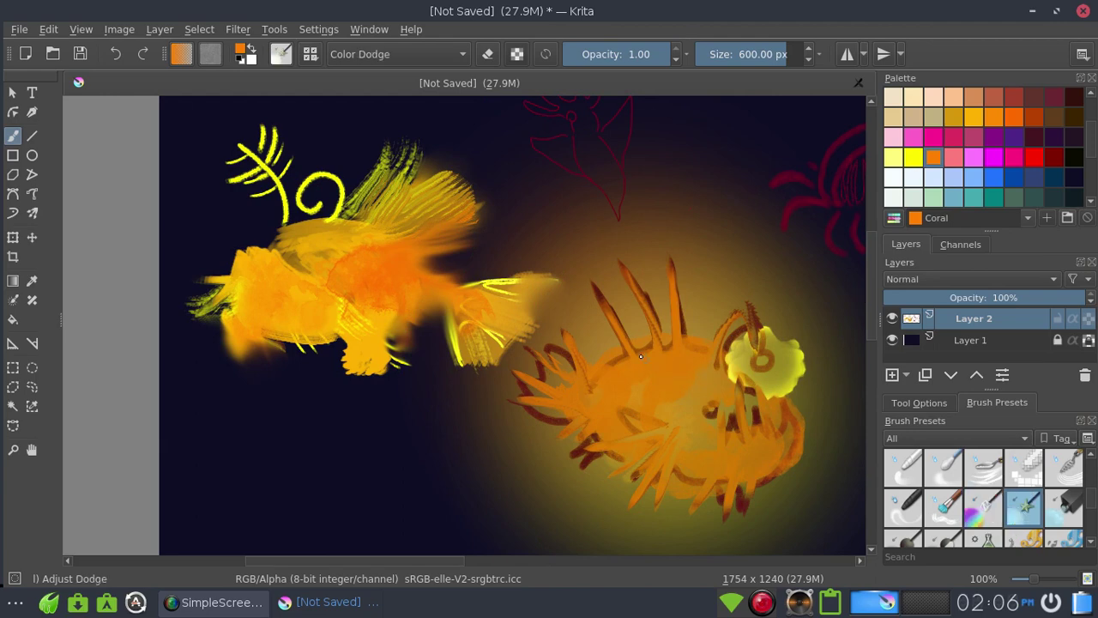
pyautogui.click(611, 389)
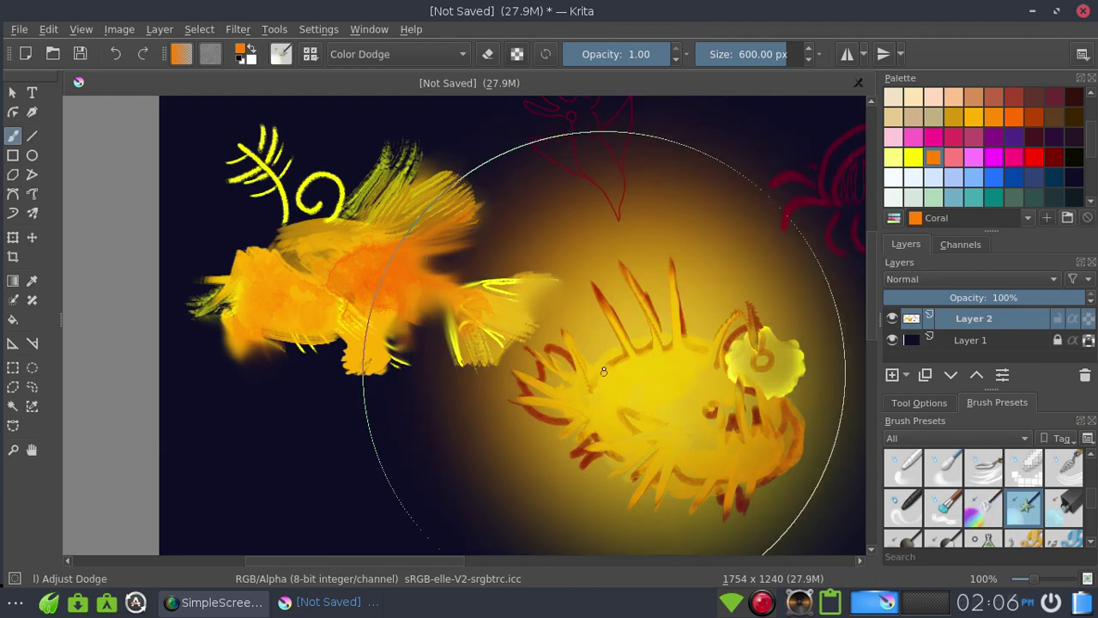
pyautogui.hotkey('ctrl', 'z')
# Step: Paint and brighten a soft orange glow around the anglerfish with 600 px Adjust Lighten and Overlay brushes
pyautogui.click(1059, 514)
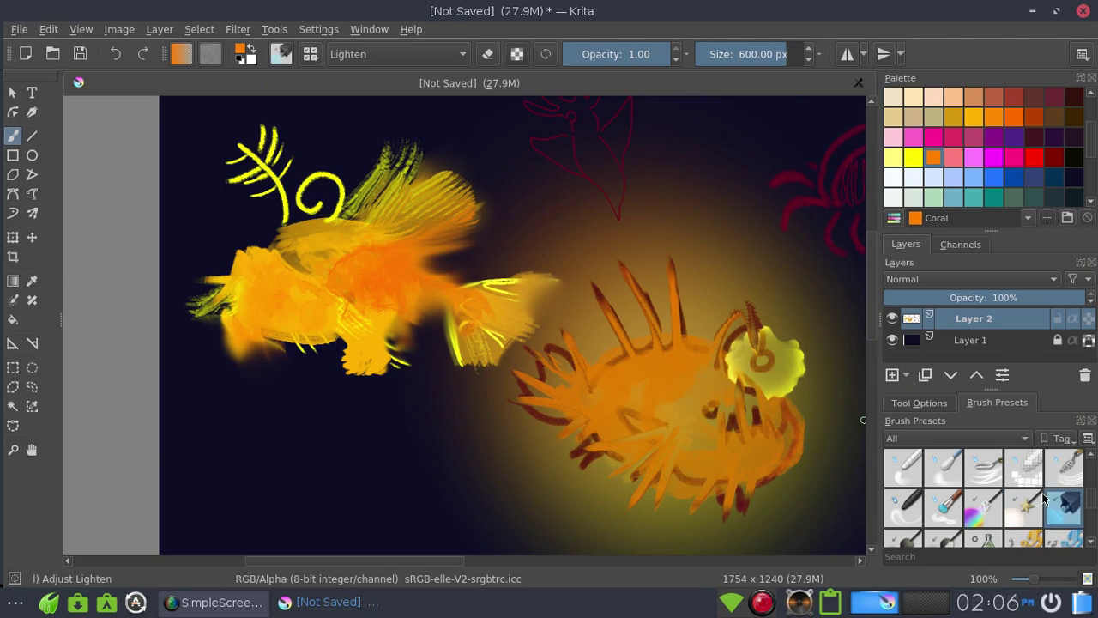
pyautogui.click(1091, 541)
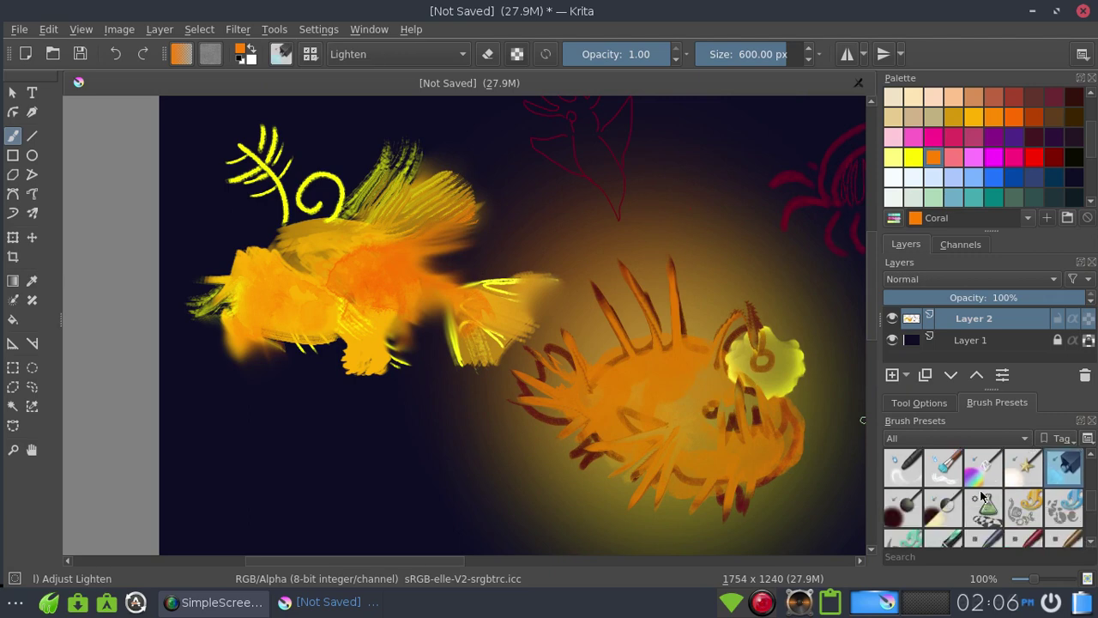
pyautogui.click(1087, 544)
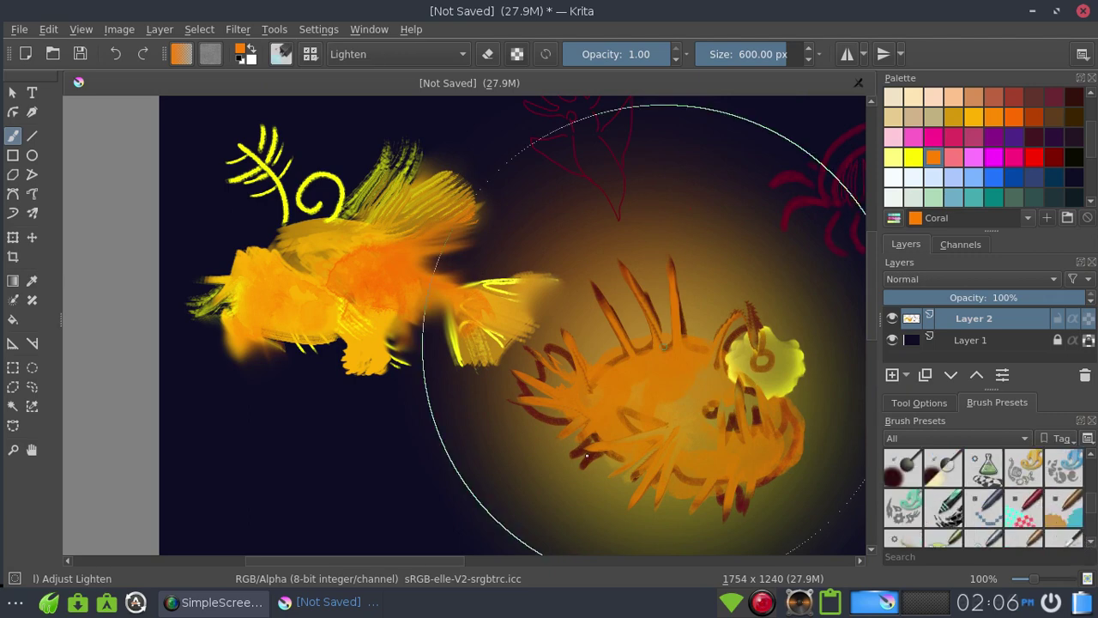
pyautogui.click(587, 453)
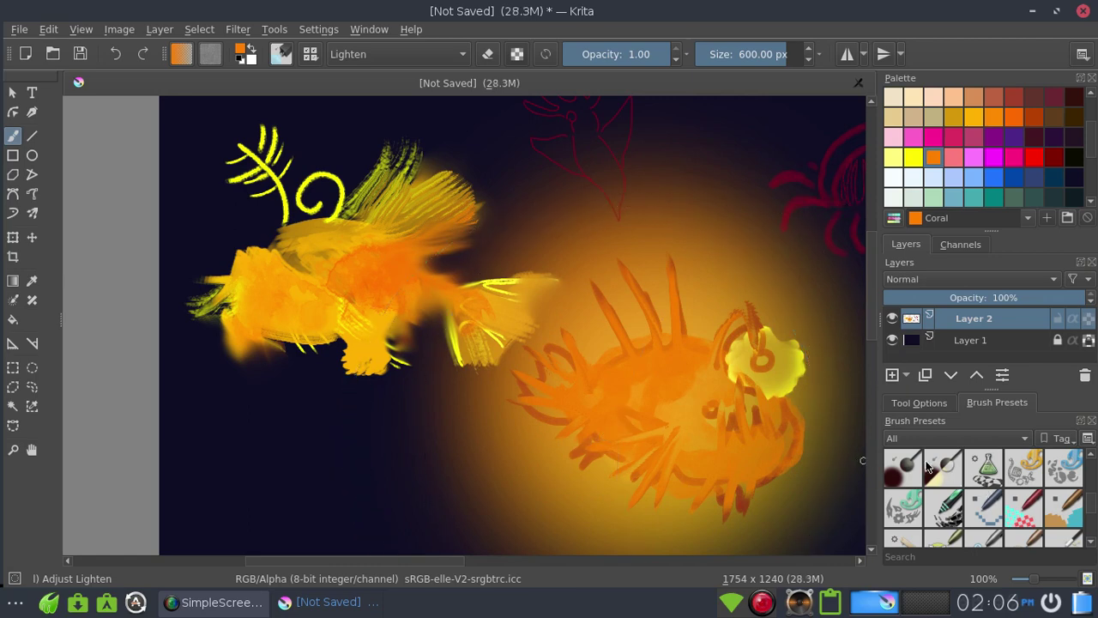
pyautogui.click(926, 466)
pyautogui.click(650, 397)
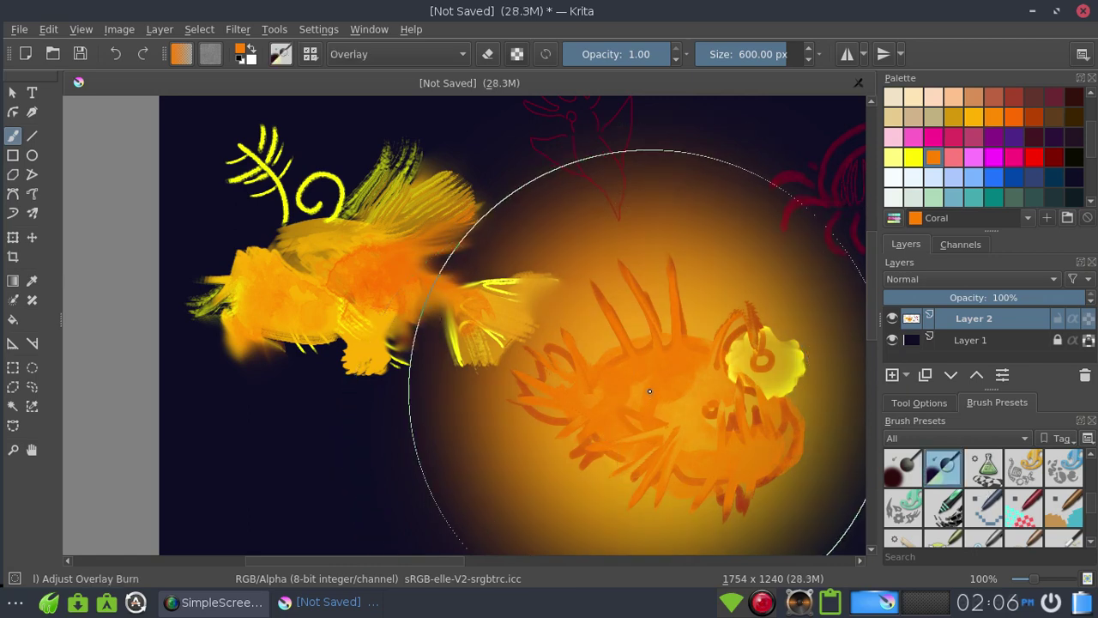
pyautogui.click(985, 468)
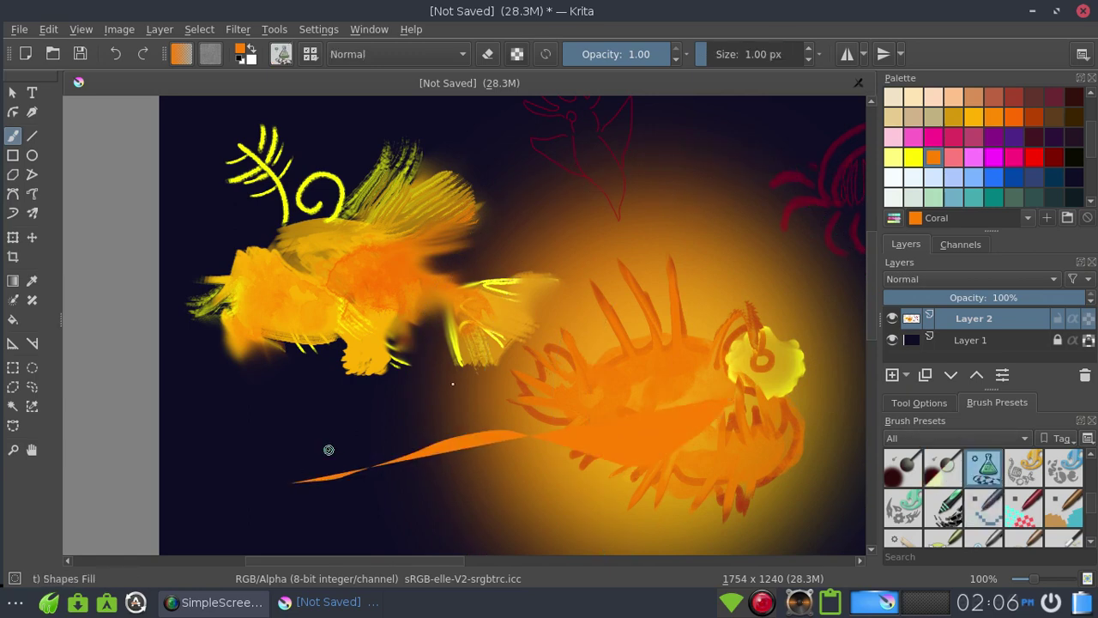
# Step: Set RGB Yellow and test Shapes Fill strokes at the lower left, undoing them
pyautogui.click(912, 159)
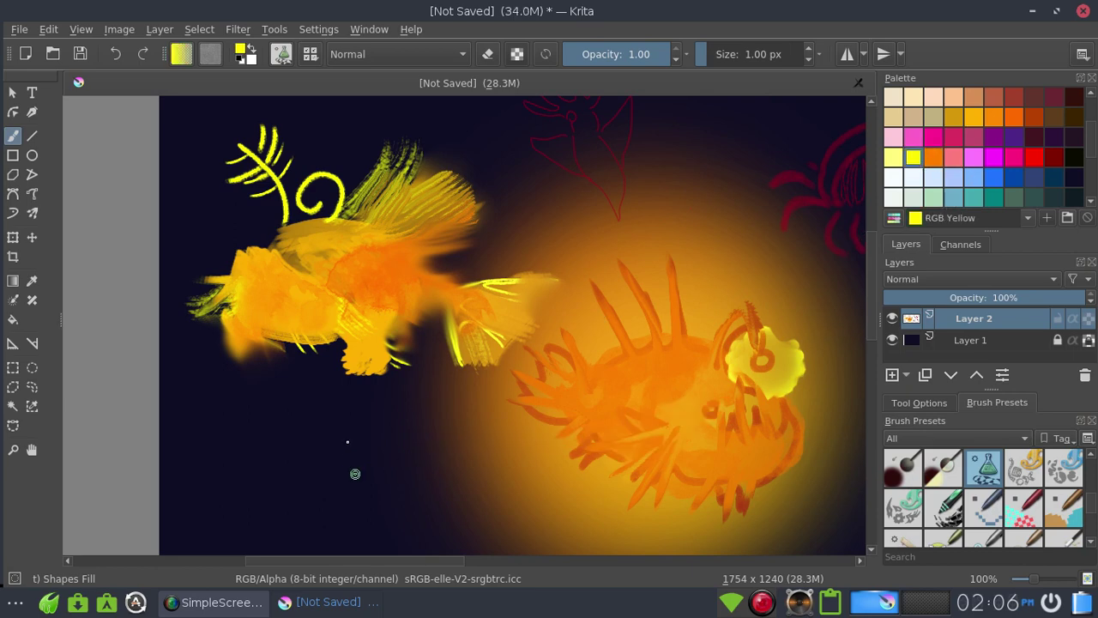
pyautogui.moveTo(373, 431); pyautogui.dragTo(264, 493)
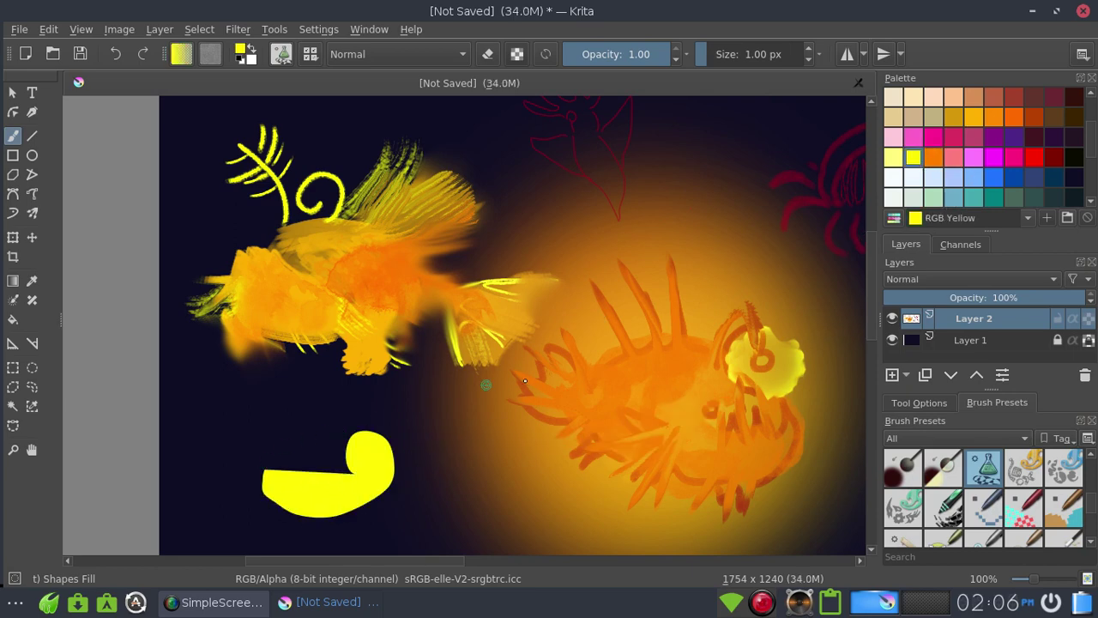
pyautogui.hotkey('ctrl', 'z')
pyautogui.moveTo(279, 465); pyautogui.dragTo(257, 493)
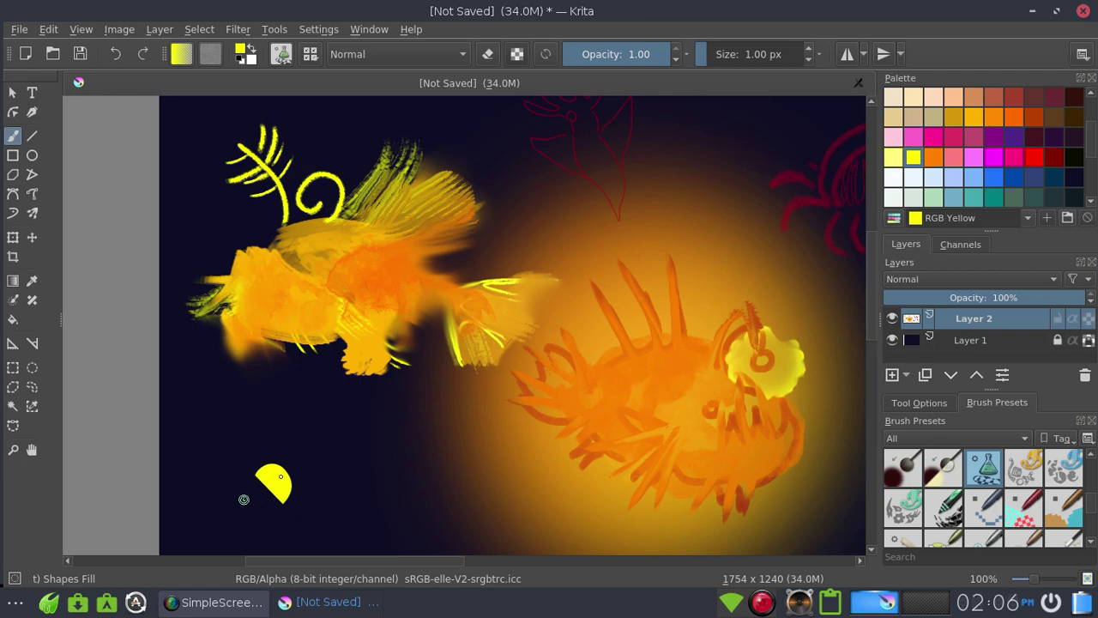
pyautogui.moveTo(361, 445); pyautogui.dragTo(336, 459)
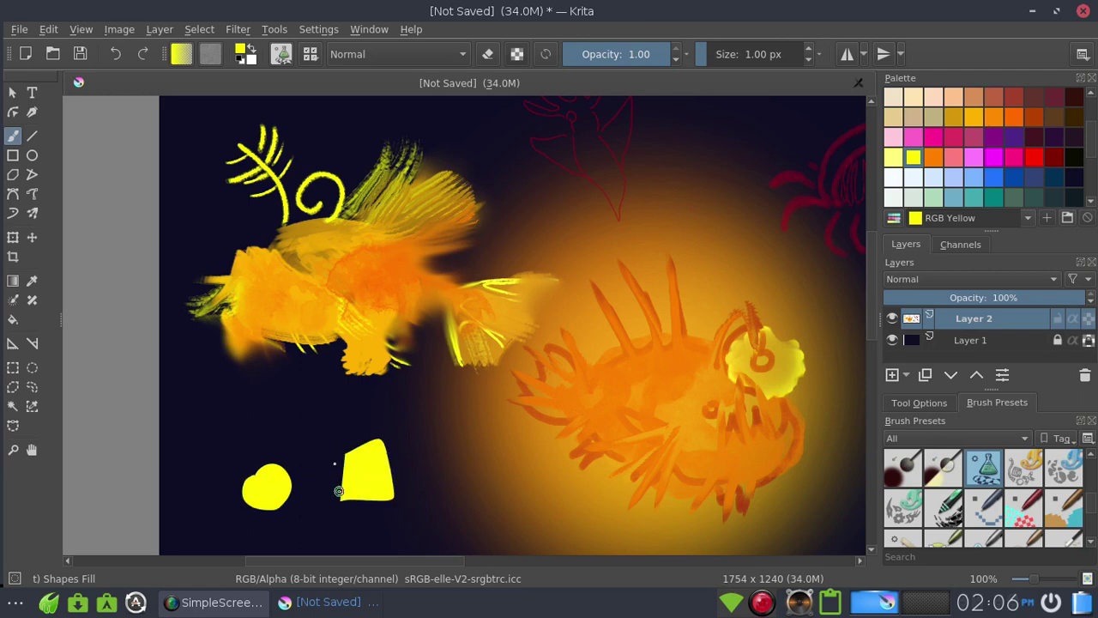
pyautogui.hotkey('ctrl', 'z')
pyautogui.hotkey('ctrl', 'z')
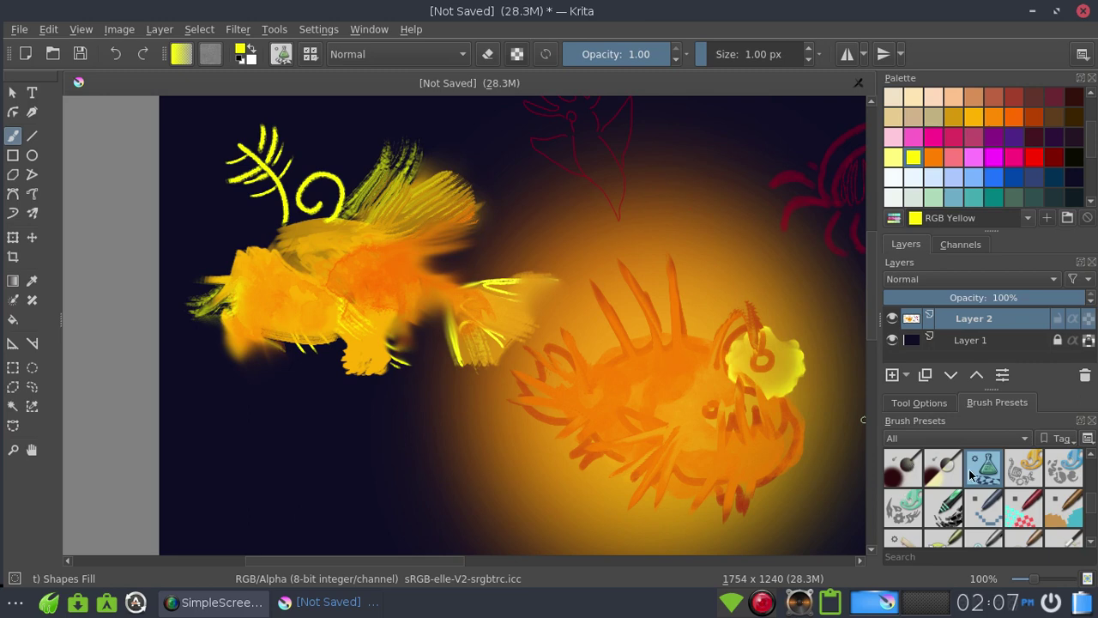
# Step: Test the Shapes Mecha and Shapes Rounded brushes with yellow strokes, undoing each
pyautogui.click(1024, 468)
pyautogui.moveTo(211, 450)
pyautogui.mouseDown()
pyautogui.moveTo(545, 407)
pyautogui.moveTo(603, 313)
pyautogui.mouseUp()
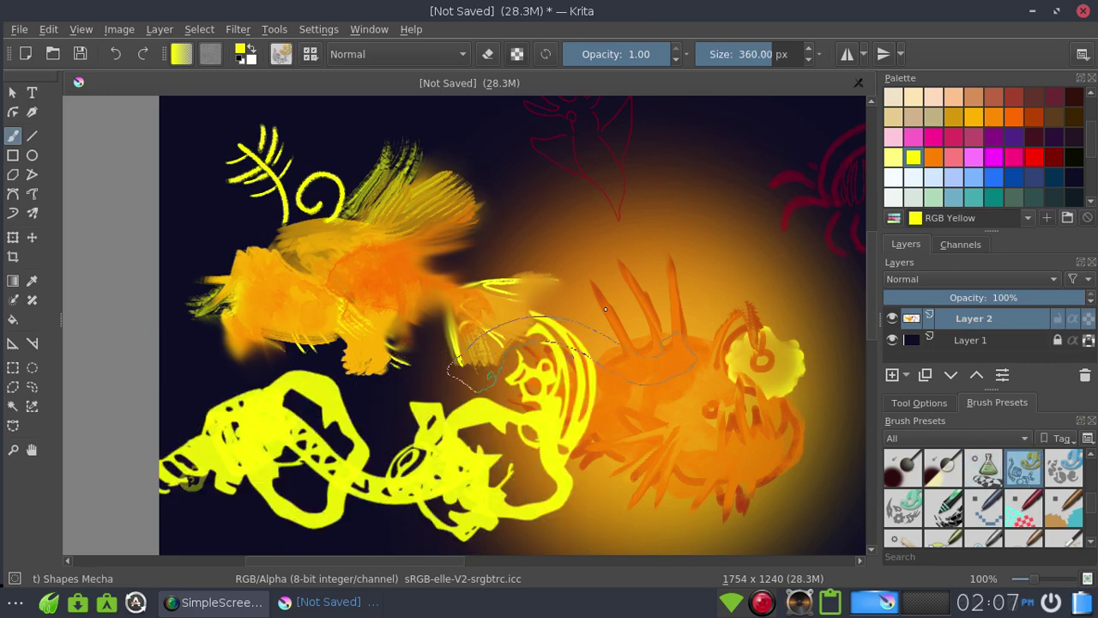
pyautogui.moveTo(571, 348)
pyautogui.mouseDown()
pyautogui.moveTo(760, 336)
pyautogui.moveTo(664, 443)
pyautogui.mouseUp()
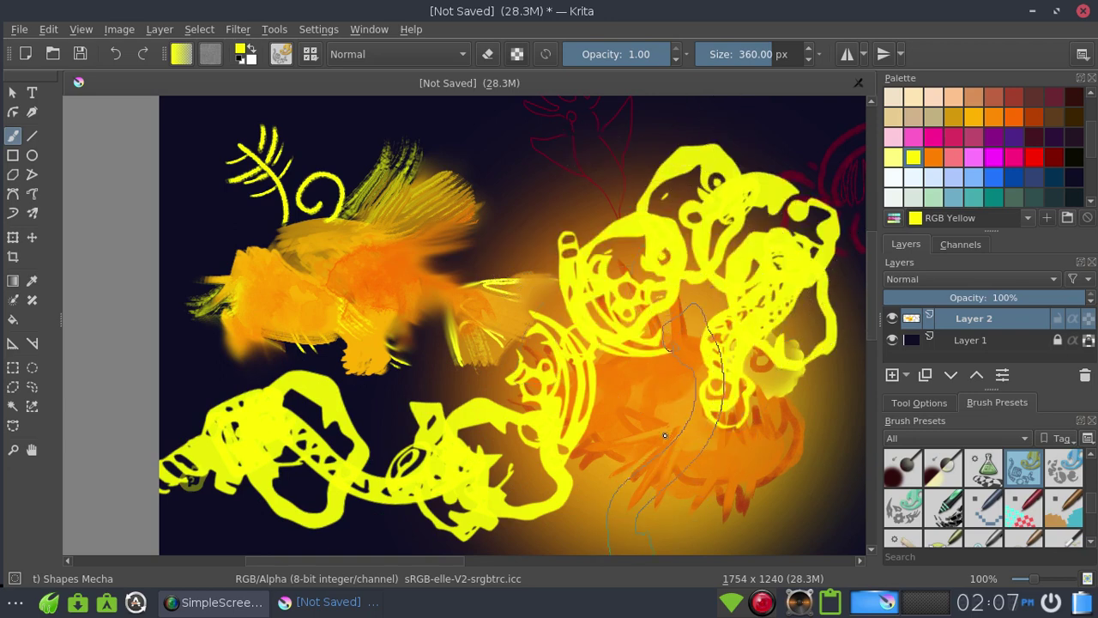
pyautogui.hotkey('ctrl', 'z')
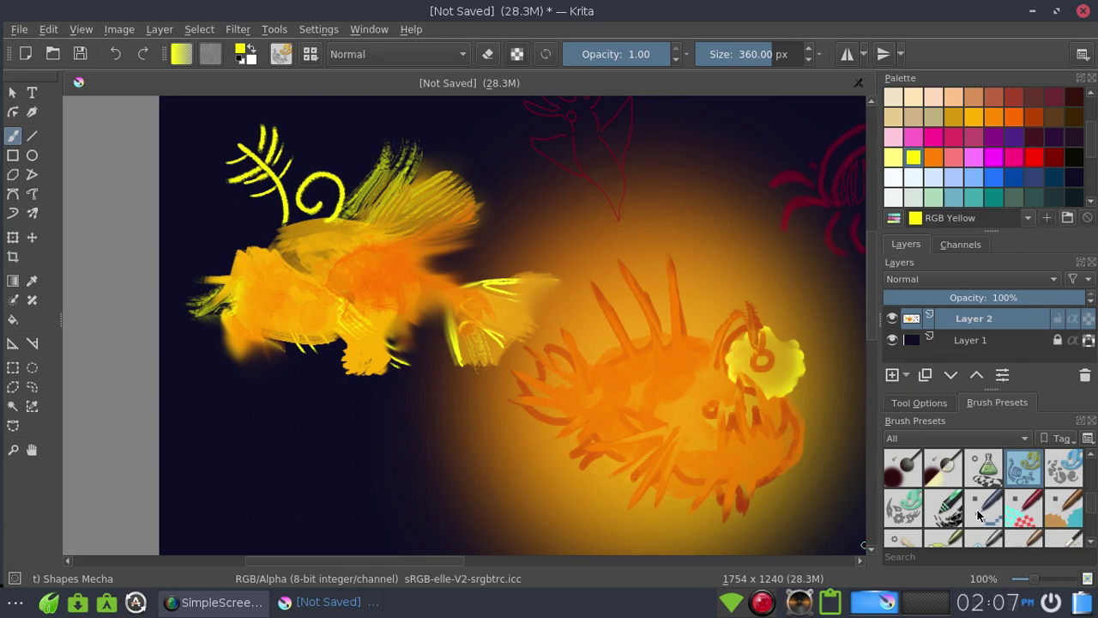
pyautogui.click(945, 508)
pyautogui.click(1064, 468)
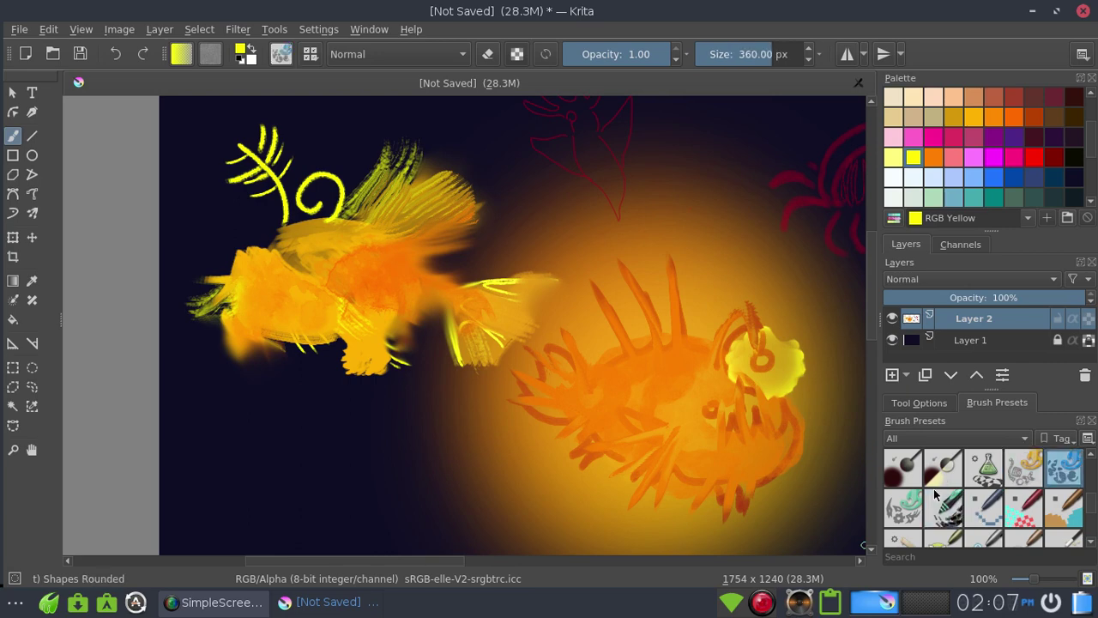
pyautogui.moveTo(294, 466); pyautogui.dragTo(453, 392)
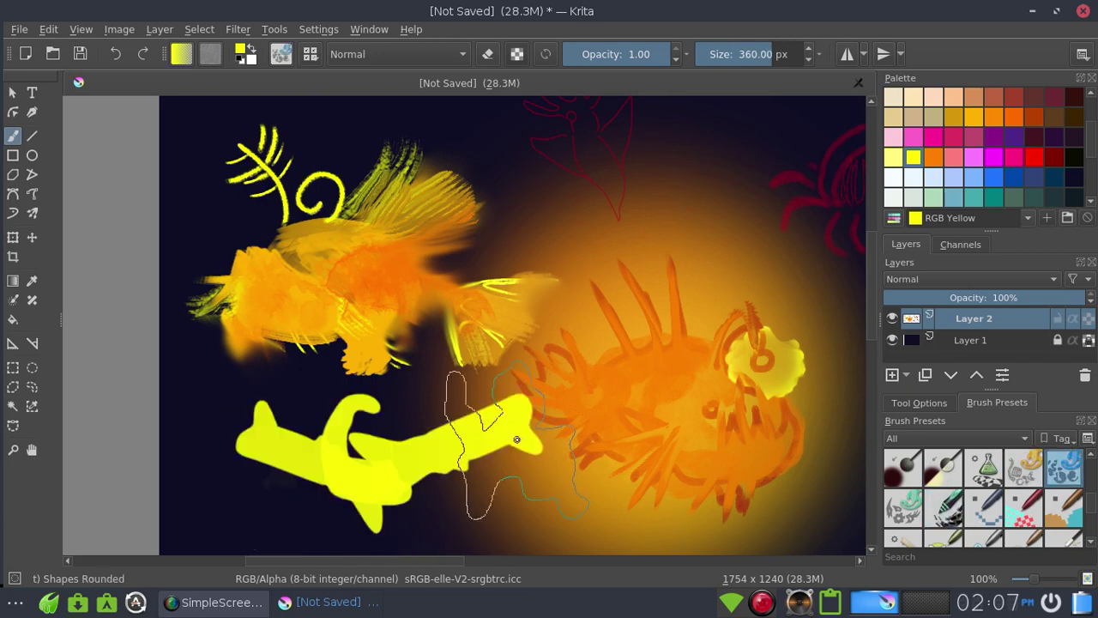
pyautogui.hotkey('ctrl', 'z')
# Step: Test Shapes Spikes, Shapes Square and a thin Pixel Art stroke, undoing each, ending on Pixel Art Dithering
pyautogui.click(903, 508)
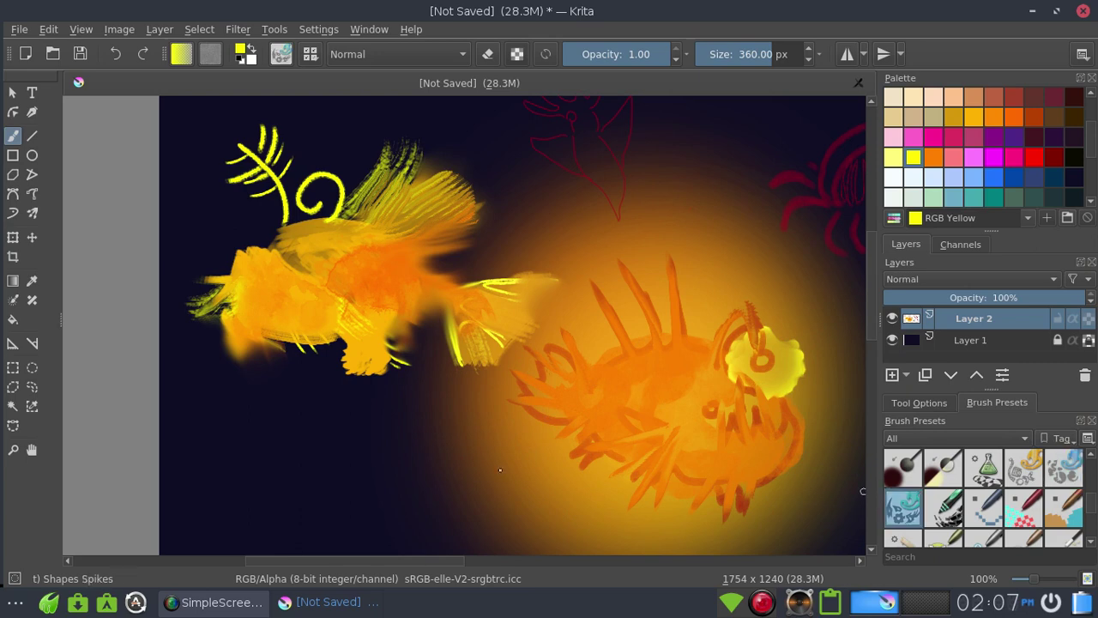
pyautogui.moveTo(330, 466); pyautogui.dragTo(601, 464)
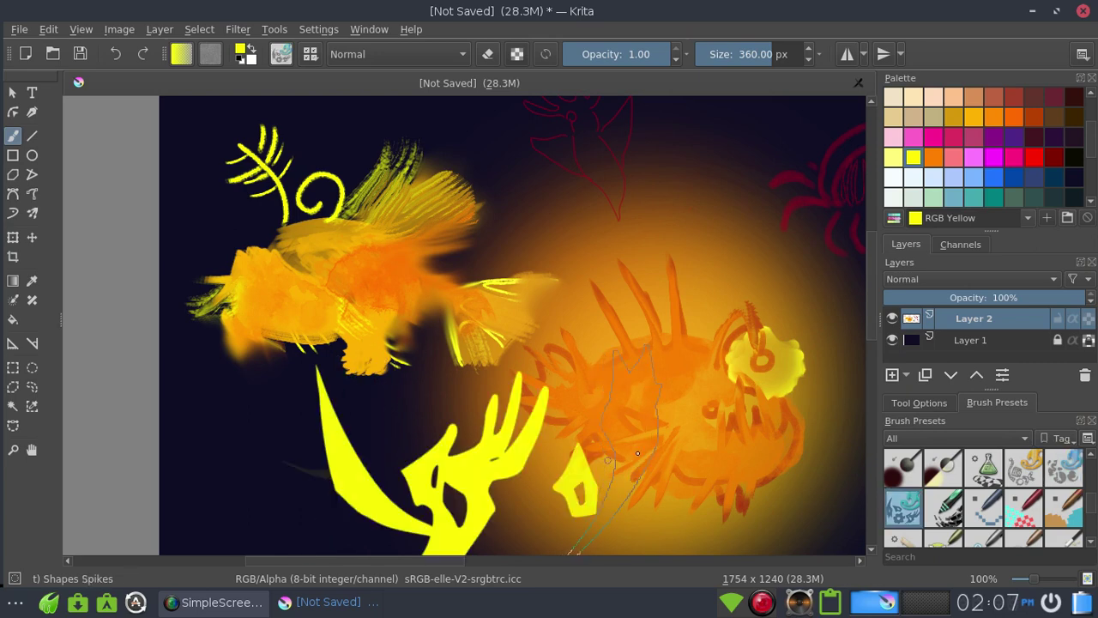
pyautogui.hotkey('ctrl', 'z')
pyautogui.click(946, 506)
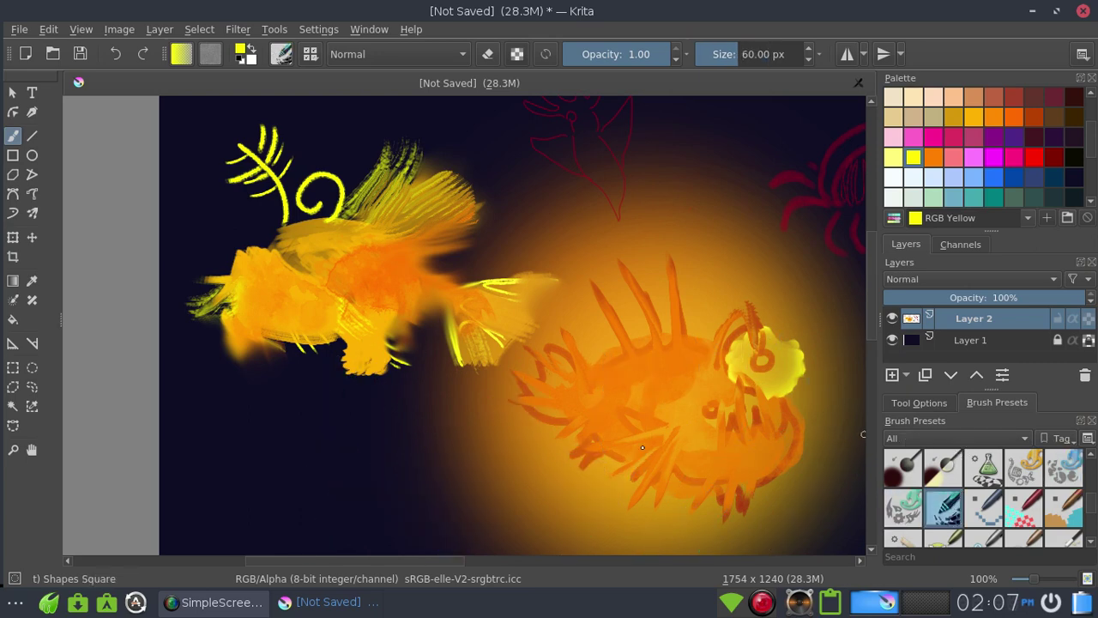
pyautogui.moveTo(316, 437); pyautogui.dragTo(601, 468)
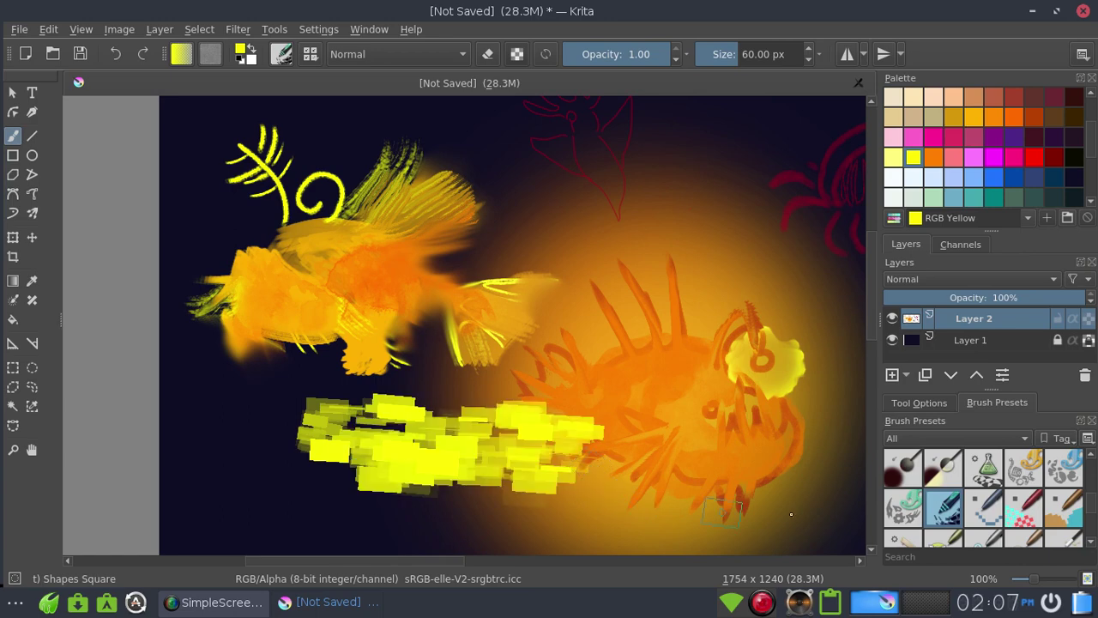
pyautogui.hotkey('ctrl', 'z')
pyautogui.click(985, 508)
pyautogui.moveTo(320, 472); pyautogui.dragTo(532, 429)
pyautogui.hotkey('ctrl', 'z')
pyautogui.click(1021, 515)
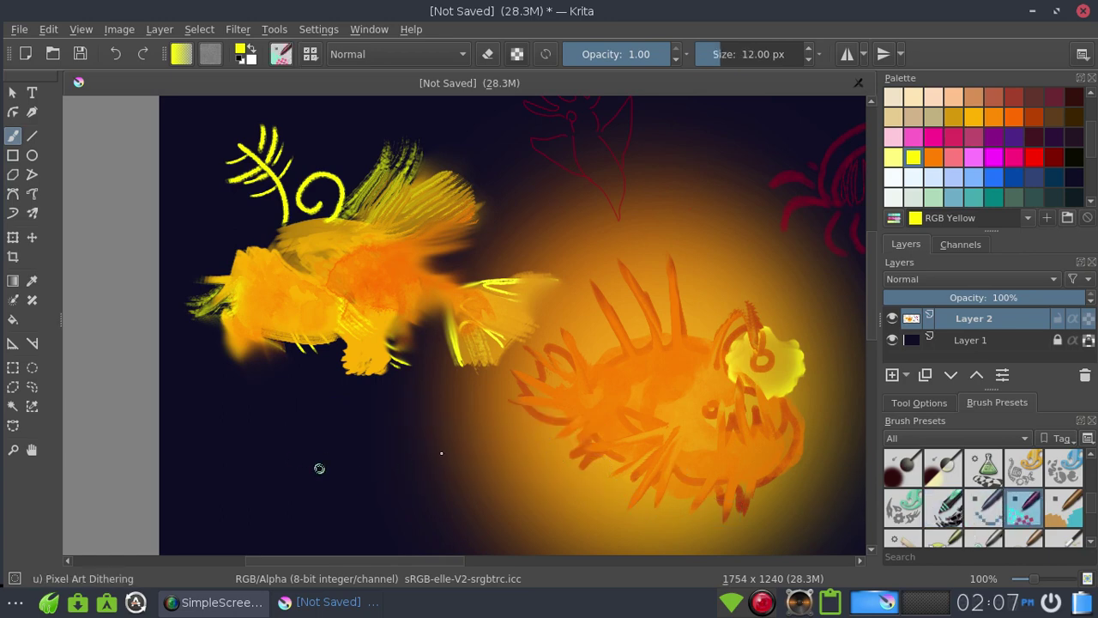
# Step: Test Pixel Art Dithering and Pixel Art Fill strokes on the canvas, undoing each
pyautogui.moveTo(294, 461); pyautogui.dragTo(605, 507)
pyautogui.hotkey('ctrl', 'z')
pyautogui.moveTo(592, 439); pyautogui.dragTo(678, 399)
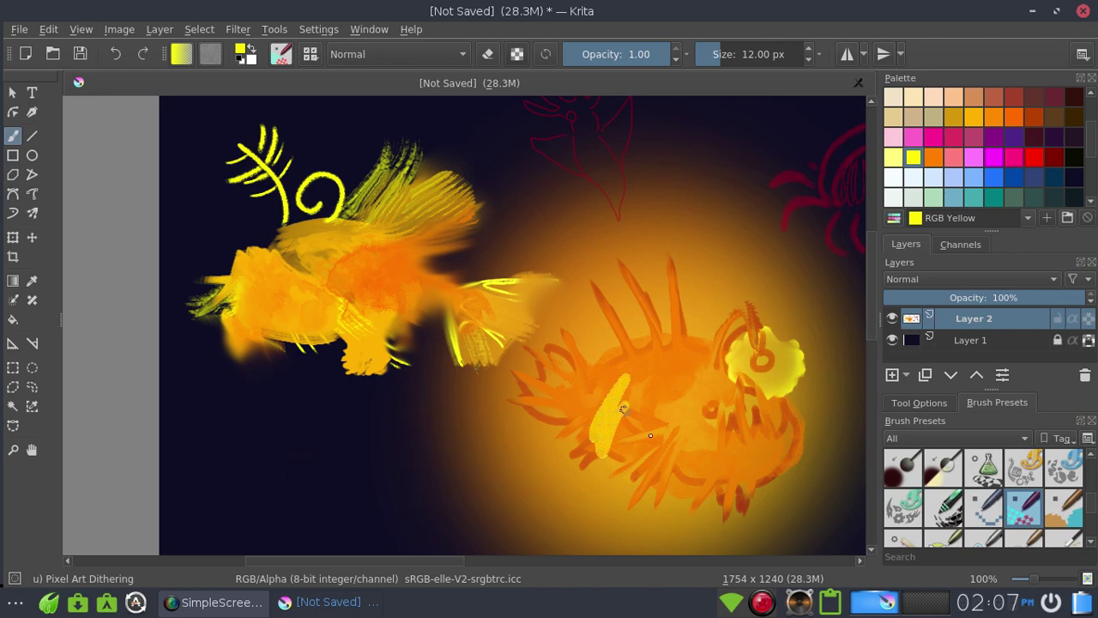
pyautogui.hotkey('ctrl', 'z')
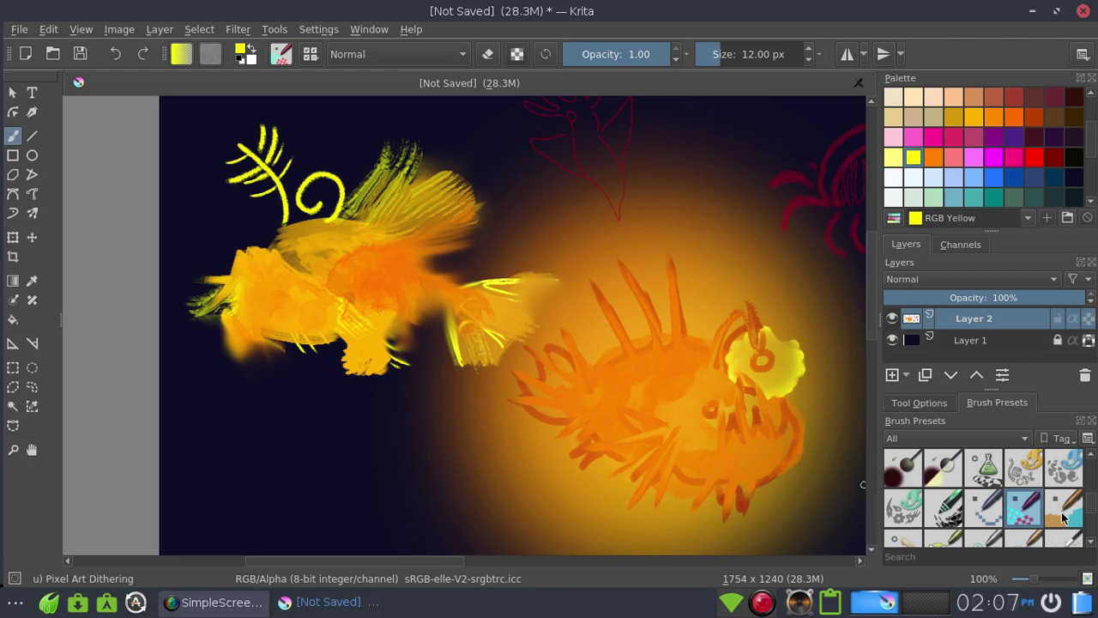
pyautogui.click(1064, 515)
pyautogui.moveTo(365, 461); pyautogui.dragTo(584, 443)
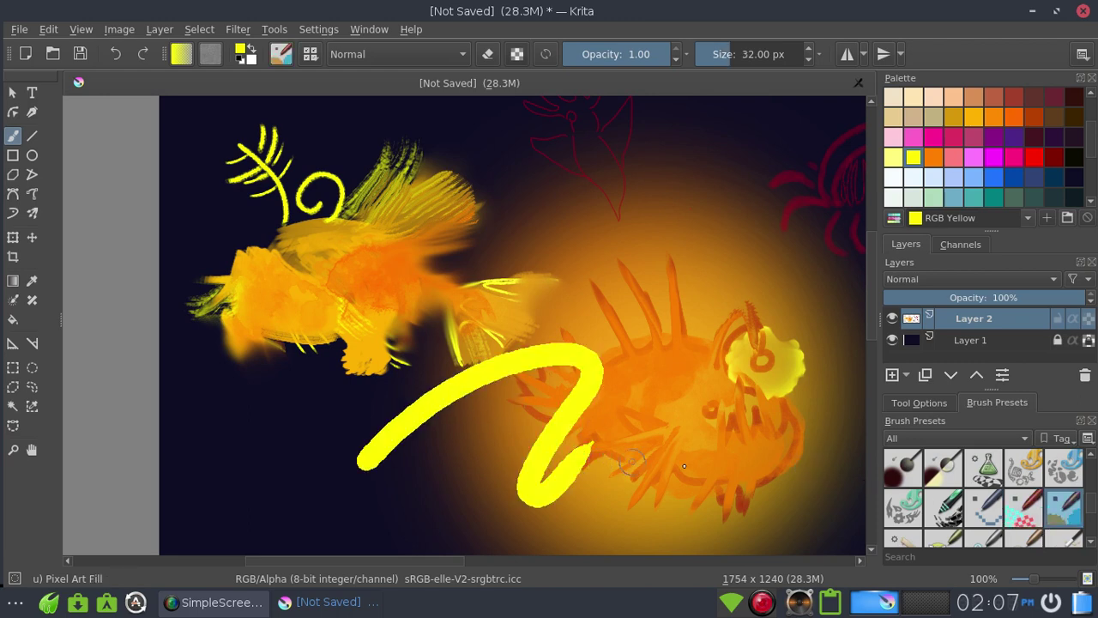
pyautogui.hotkey('ctrl', 'z')
# Step: Scroll the brush presets and select the Clone Tool at 100 px
pyautogui.click(1090, 546)
pyautogui.click(1091, 546)
pyautogui.click(895, 460)
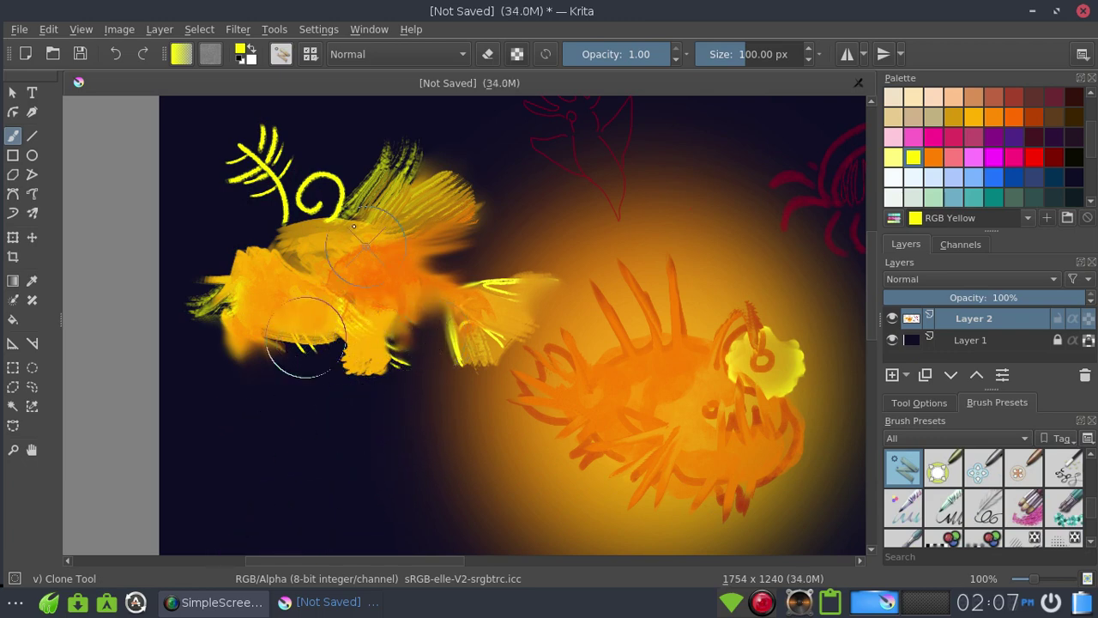
# Step: Undo the last clone stroke and clone a darker orange patch onto the fish
pyautogui.hotkey('ctrl', 'z')
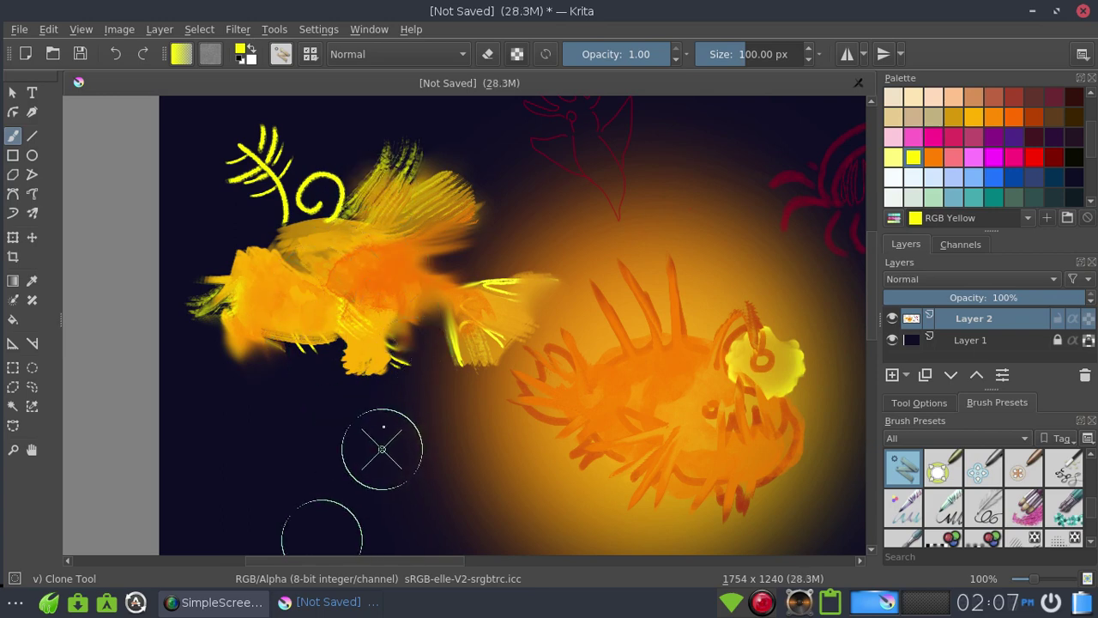
pyautogui.moveTo(380, 421); pyautogui.dragTo(367, 400)
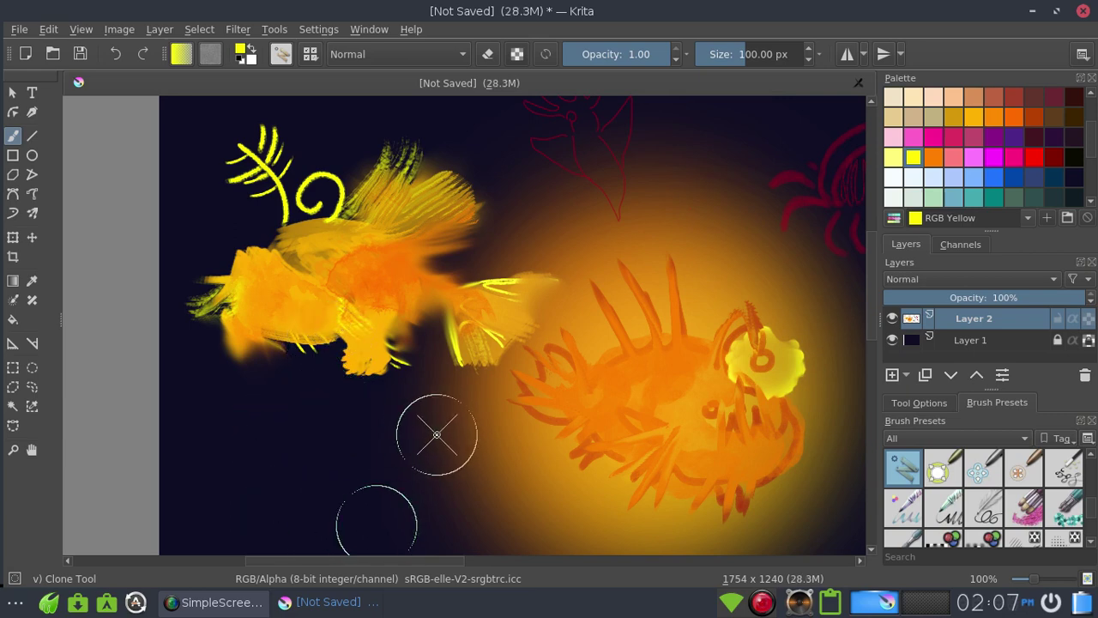
pyautogui.moveTo(362, 232); pyautogui.dragTo(345, 275)
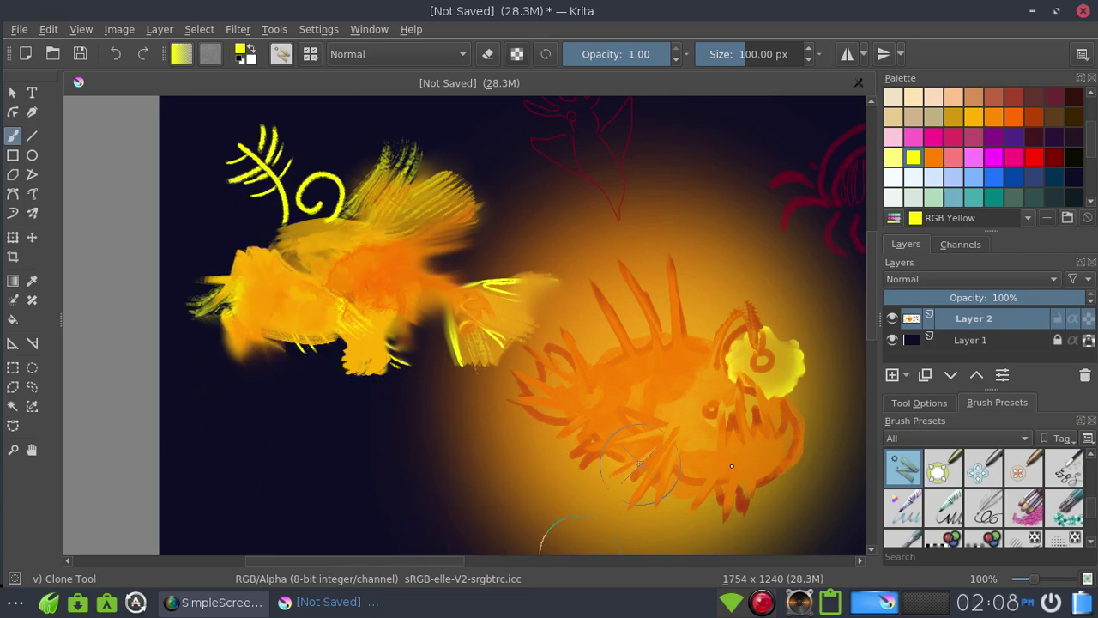
pyautogui.click(949, 471)
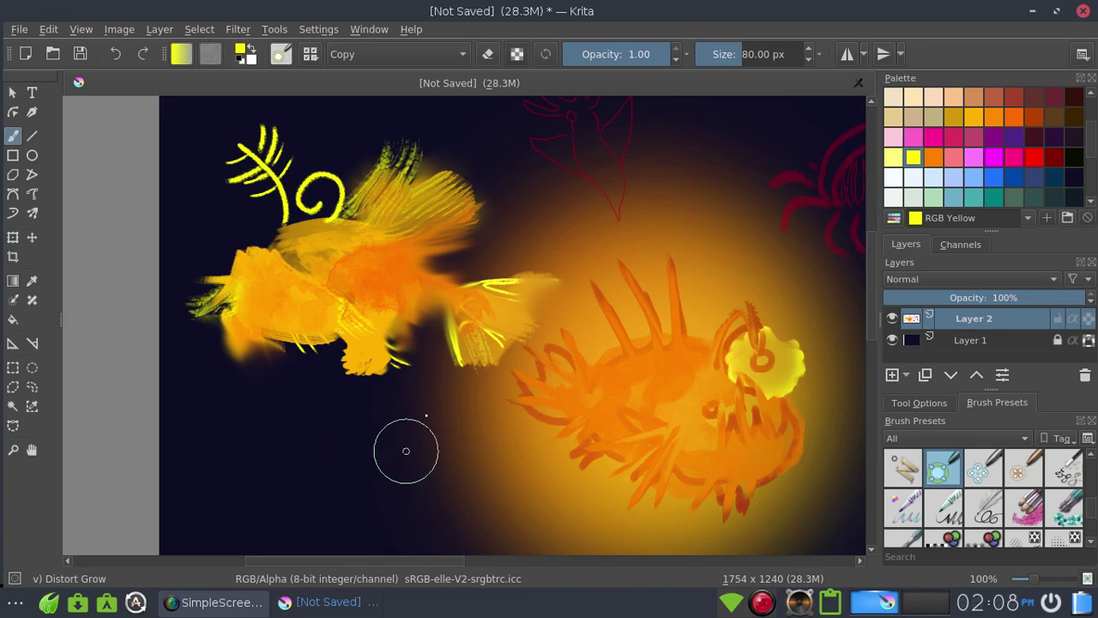
# Step: Smear the lower fin and side strokes with Distort Grow, undoing the last distortion
pyautogui.moveTo(481, 361)
pyautogui.mouseDown()
pyautogui.moveTo(537, 294)
pyautogui.moveTo(544, 300)
pyautogui.mouseUp()
pyautogui.moveTo(490, 429); pyautogui.dragTo(571, 420)
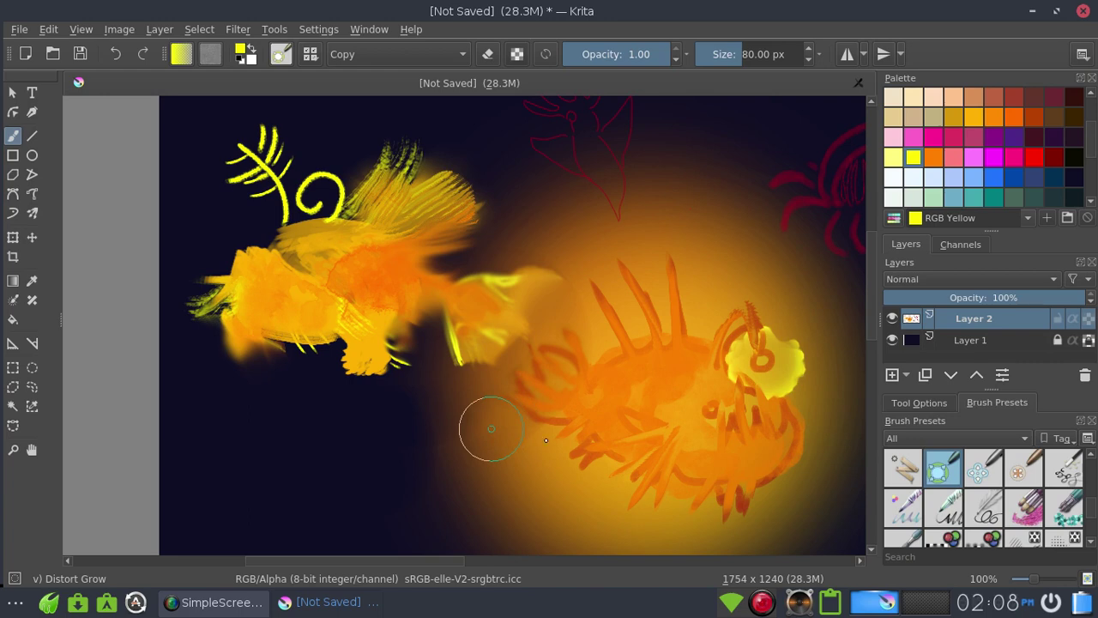
pyautogui.hotkey('ctrl', 'z')
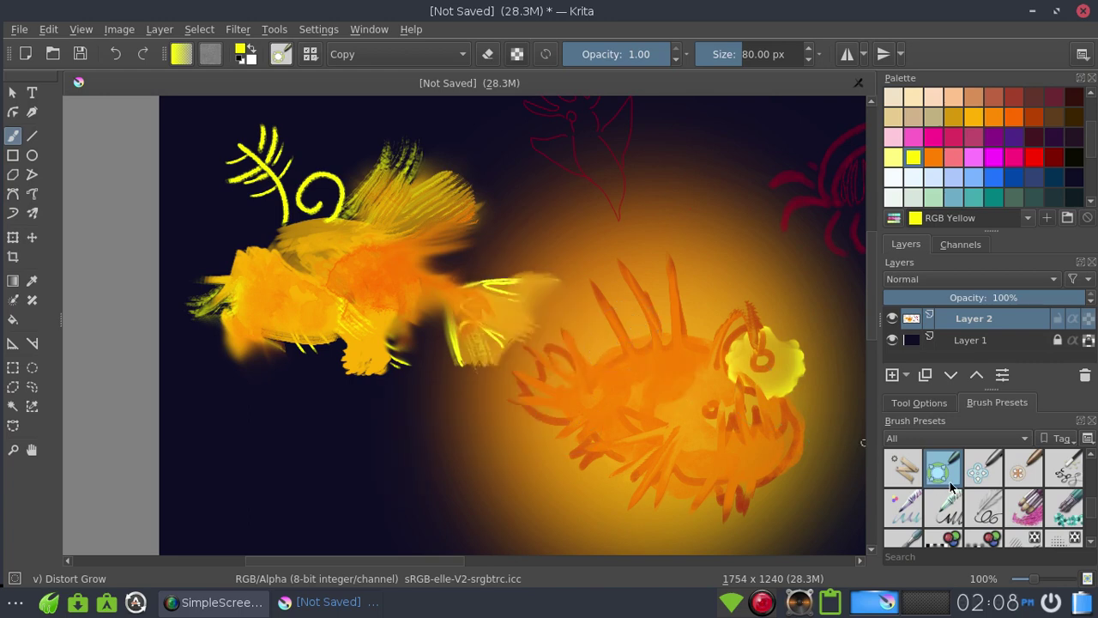
# Step: With Distort Move, swirl the anglerfish's spikes, under-body strokes, right edge and yellow lure
pyautogui.click(985, 476)
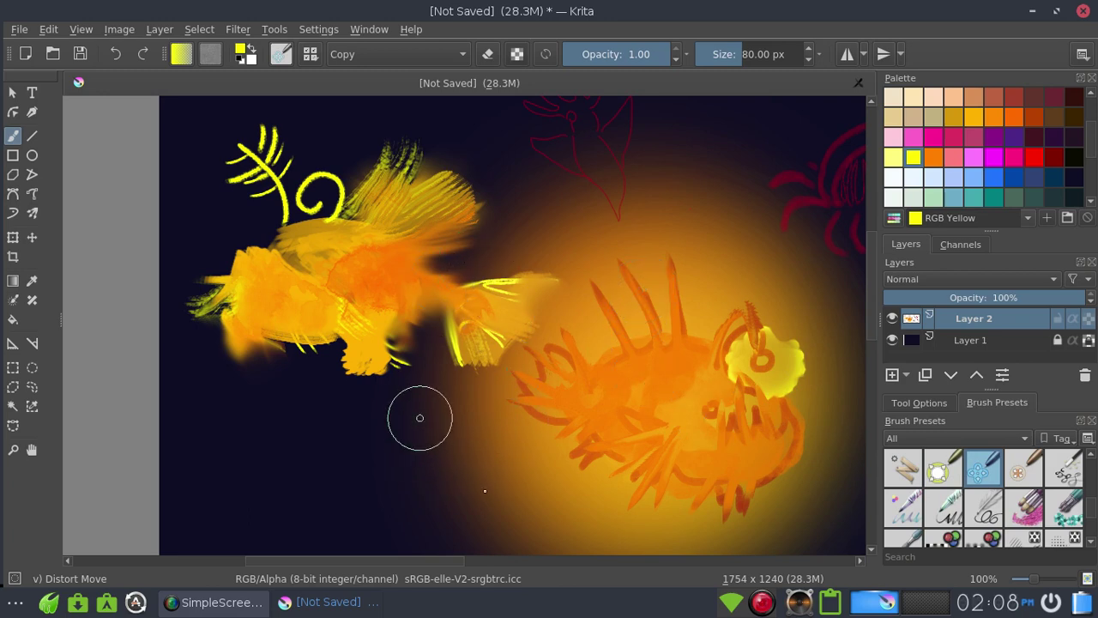
pyautogui.moveTo(485, 503)
pyautogui.mouseDown()
pyautogui.moveTo(490, 454)
pyautogui.moveTo(575, 445)
pyautogui.moveTo(633, 386)
pyautogui.mouseUp()
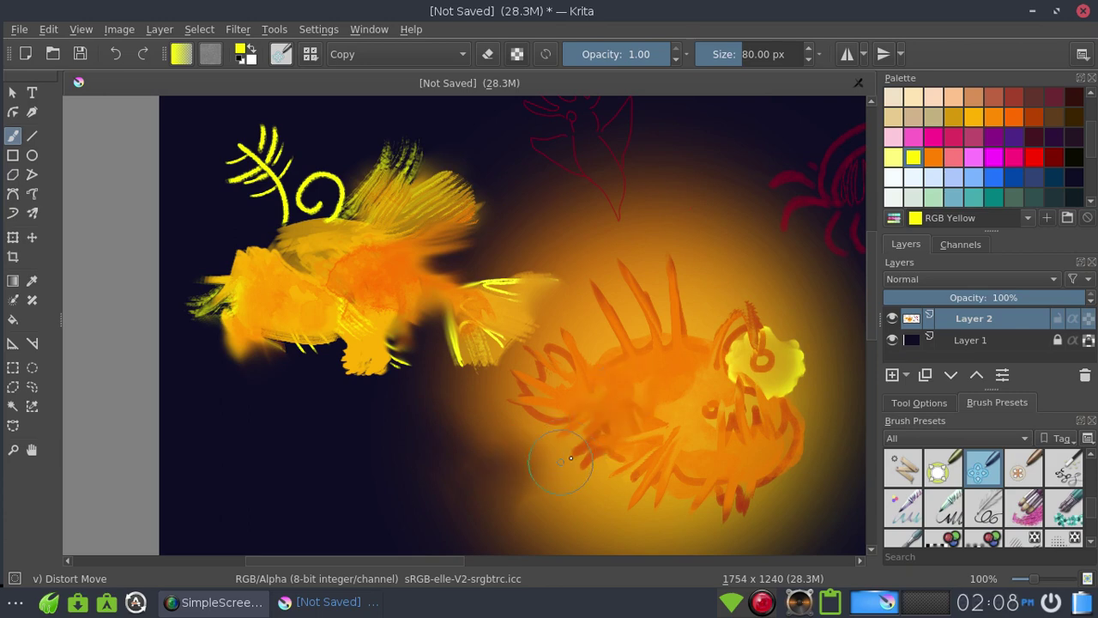
pyautogui.moveTo(562, 461); pyautogui.dragTo(625, 408)
pyautogui.moveTo(581, 460); pyautogui.dragTo(625, 408)
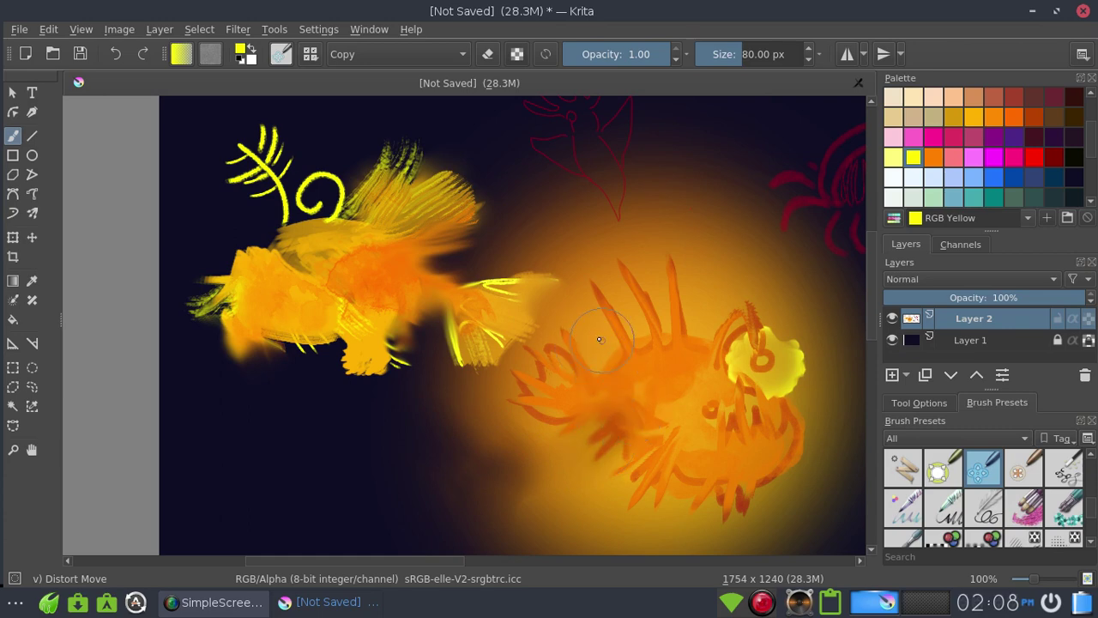
pyautogui.moveTo(600, 340); pyautogui.dragTo(595, 445)
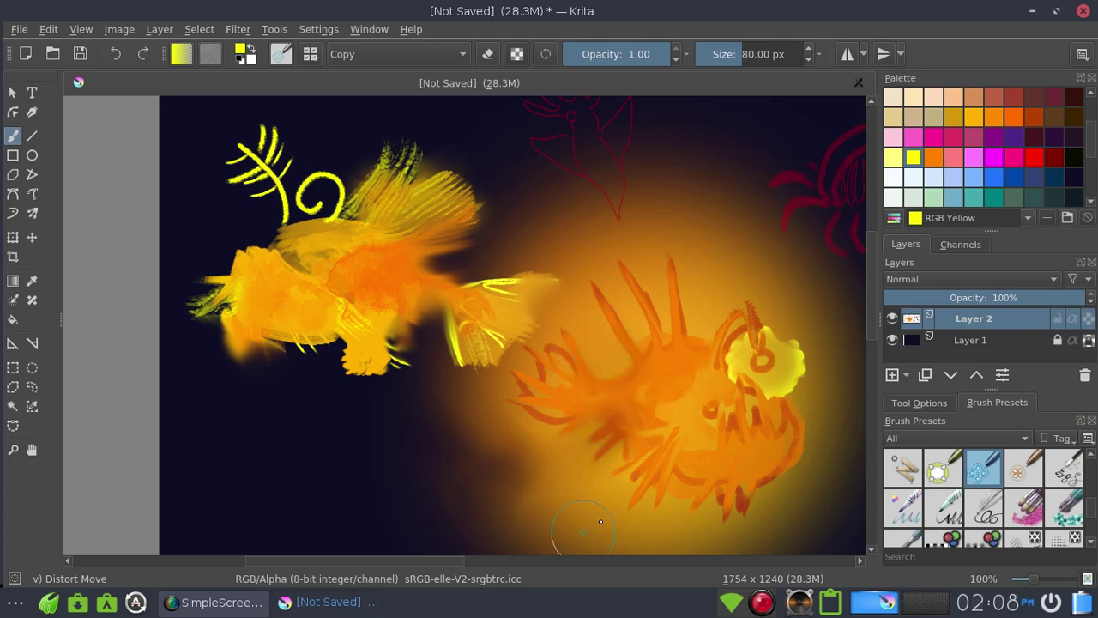
pyautogui.moveTo(822, 428)
pyautogui.mouseDown()
pyautogui.moveTo(809, 454)
pyautogui.moveTo(782, 337)
pyautogui.mouseUp()
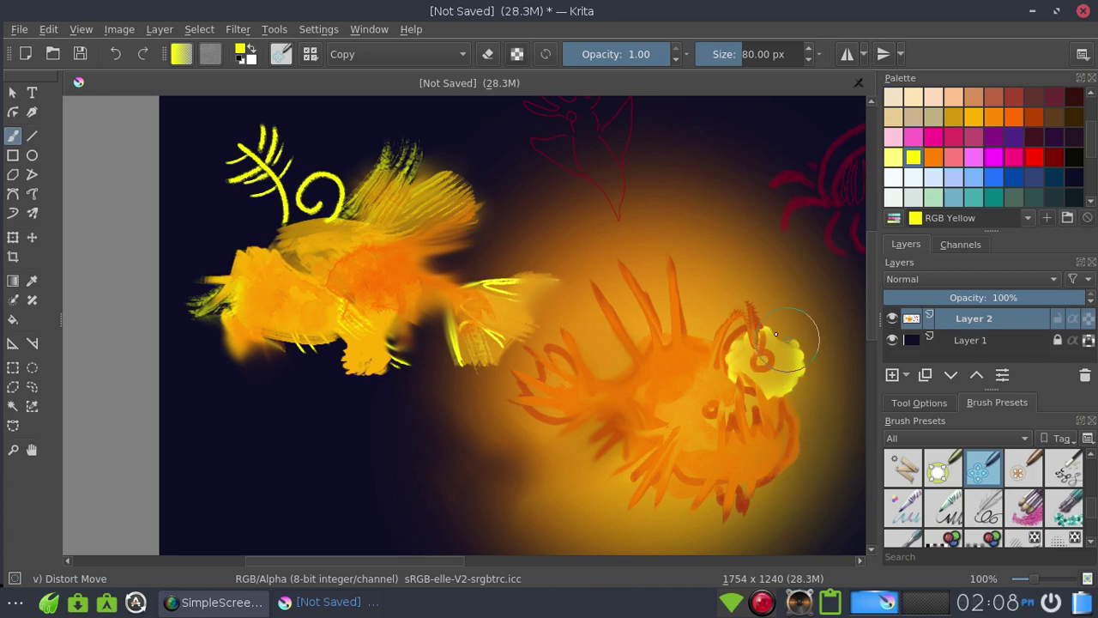
pyautogui.moveTo(782, 337)
pyautogui.mouseDown()
pyautogui.moveTo(789, 362)
pyautogui.moveTo(811, 365)
pyautogui.mouseUp()
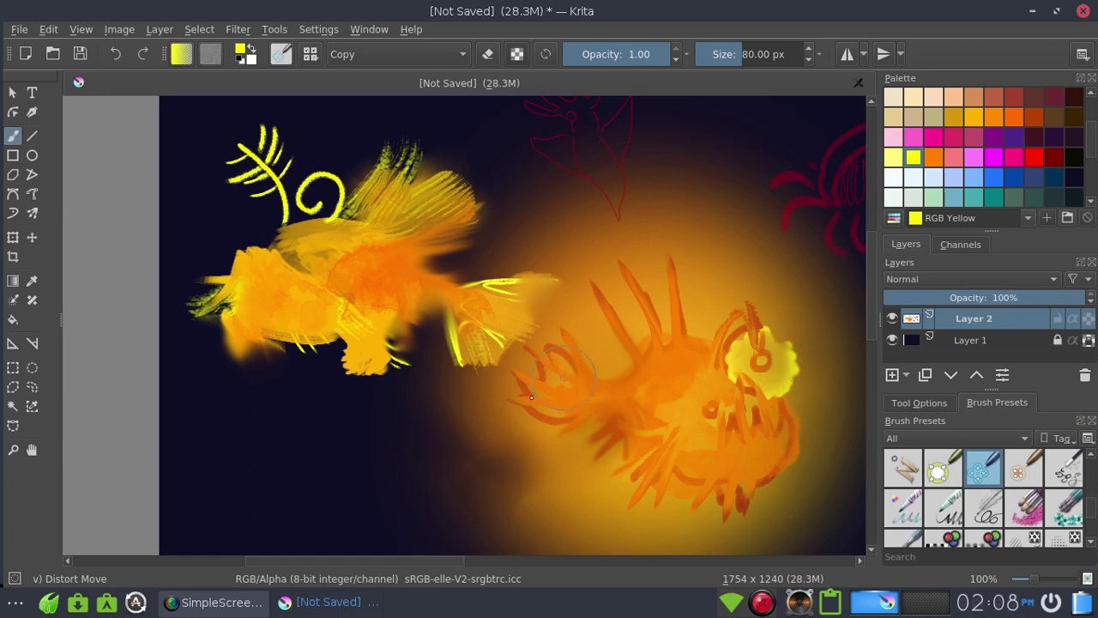
pyautogui.moveTo(546, 441); pyautogui.dragTo(559, 440)
pyautogui.moveTo(534, 391); pyautogui.dragTo(592, 413)
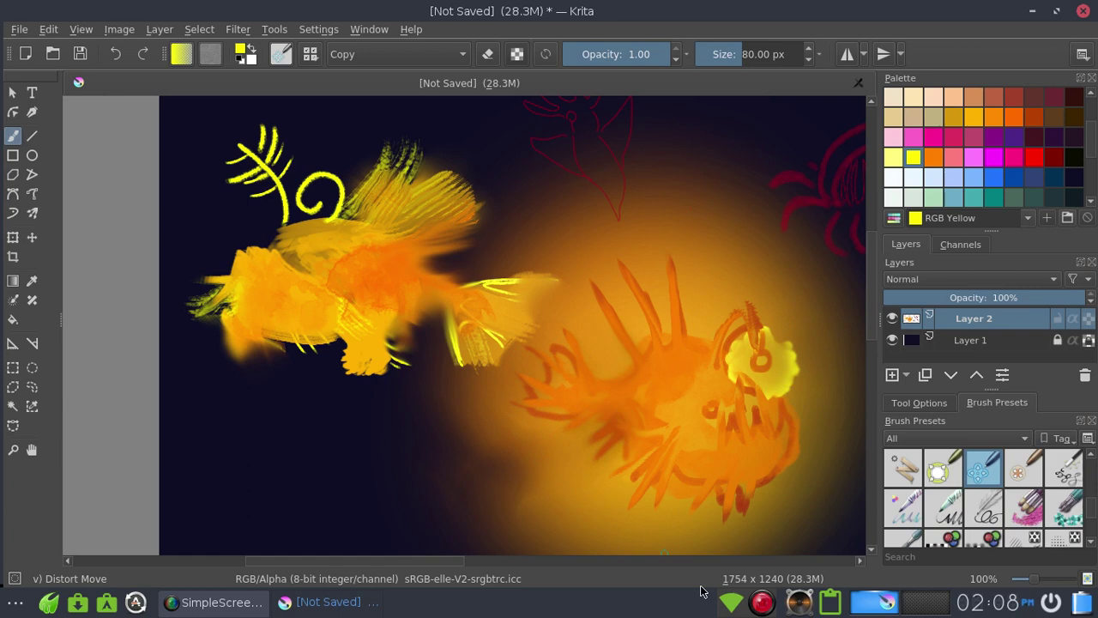
# Step: Pinch the left fish's lower fin and lower-left body inward with Distort Shrink
pyautogui.click(1020, 476)
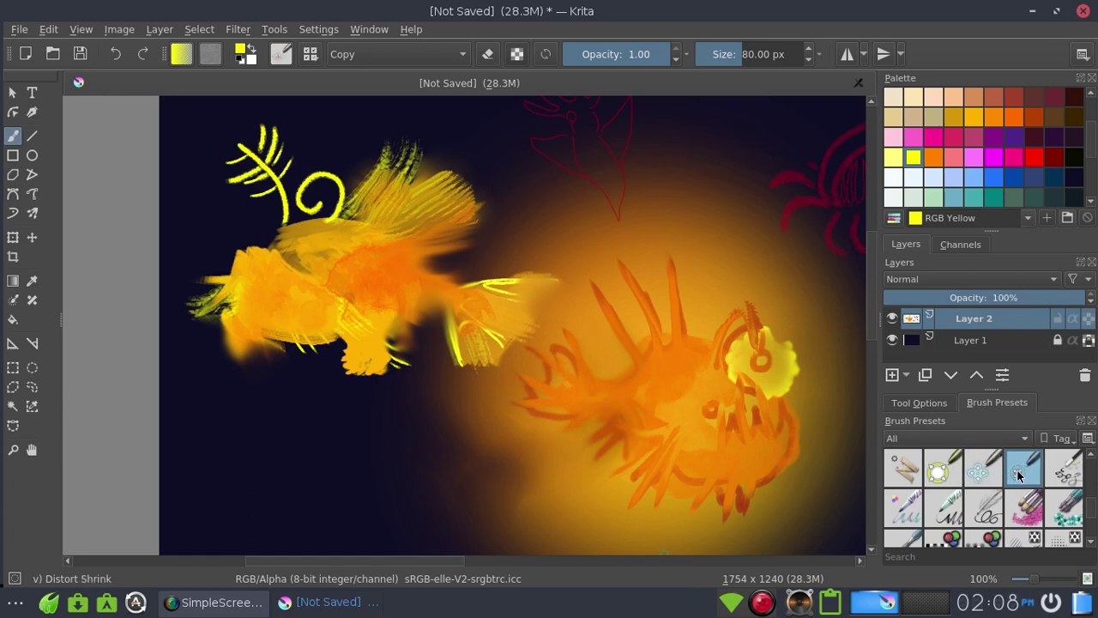
pyautogui.moveTo(363, 343)
pyautogui.mouseDown()
pyautogui.moveTo(400, 348)
pyautogui.moveTo(380, 368)
pyautogui.moveTo(351, 373)
pyautogui.moveTo(331, 360)
pyautogui.moveTo(351, 351)
pyautogui.moveTo(387, 366)
pyautogui.moveTo(368, 358)
pyautogui.mouseUp()
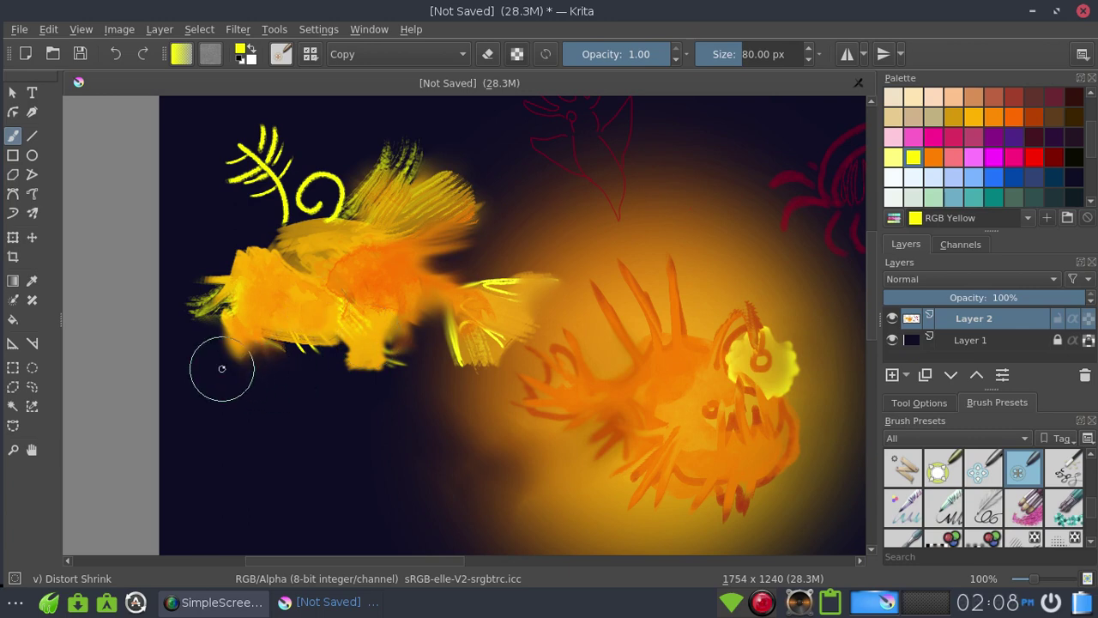
pyautogui.moveTo(230, 366); pyautogui.dragTo(254, 344)
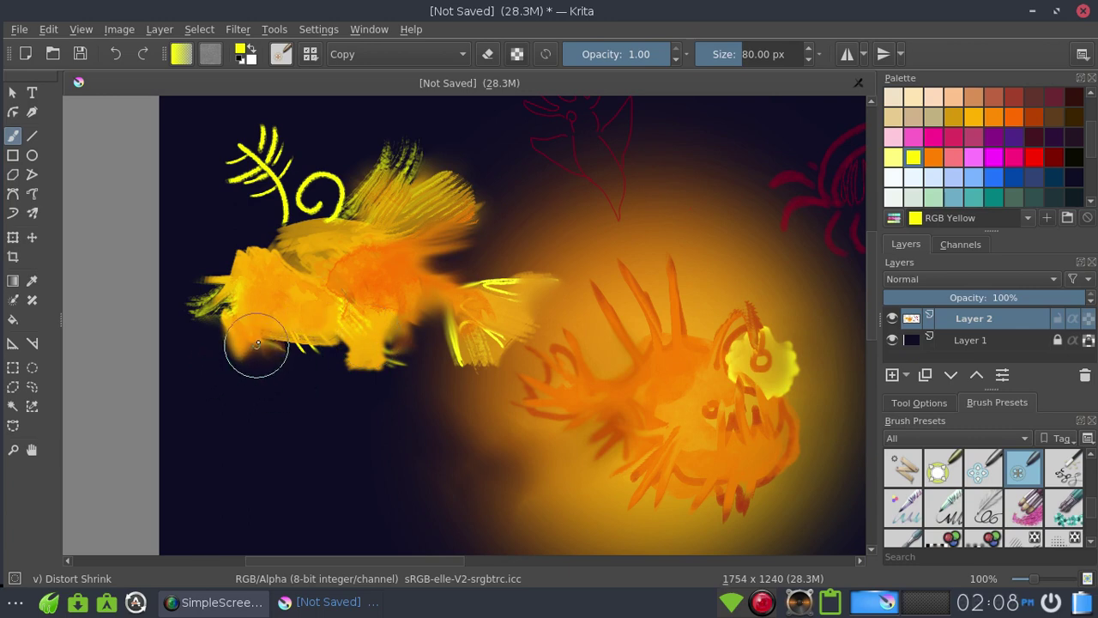
# Step: Draw a yellow loop with Experimental Webs at lower left, then undo it
pyautogui.click(1062, 470)
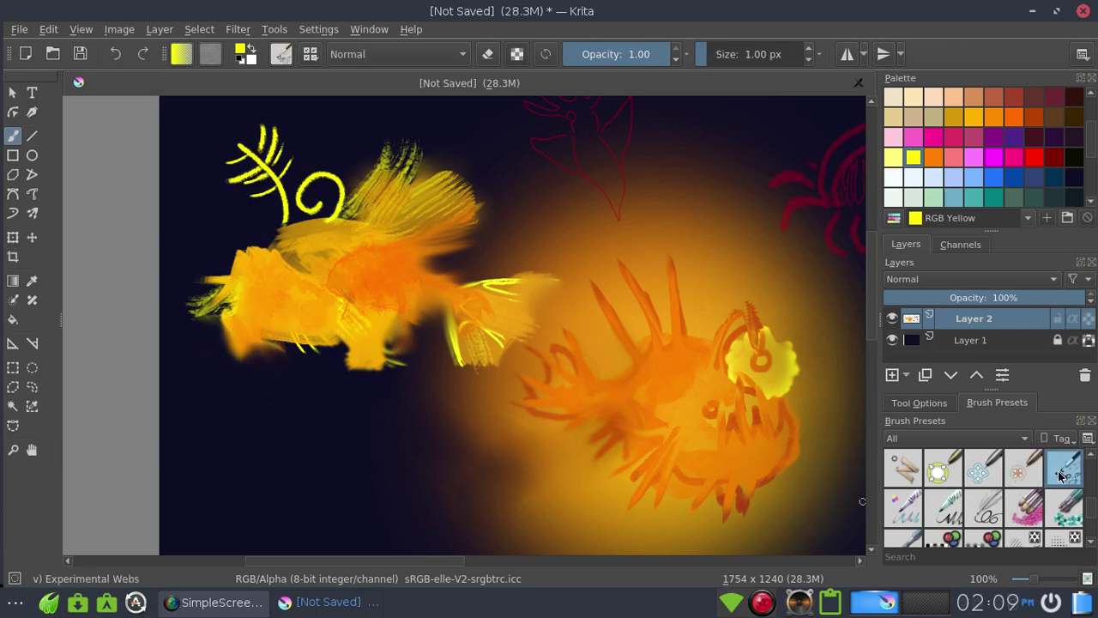
pyautogui.moveTo(281, 467); pyautogui.dragTo(343, 464)
pyautogui.moveTo(317, 507)
pyautogui.mouseDown()
pyautogui.moveTo(244, 472)
pyautogui.moveTo(290, 464)
pyautogui.moveTo(337, 423)
pyautogui.moveTo(463, 470)
pyautogui.moveTo(539, 484)
pyautogui.mouseUp()
pyautogui.hotkey('ctrl', 'z')
pyautogui.click(917, 509)
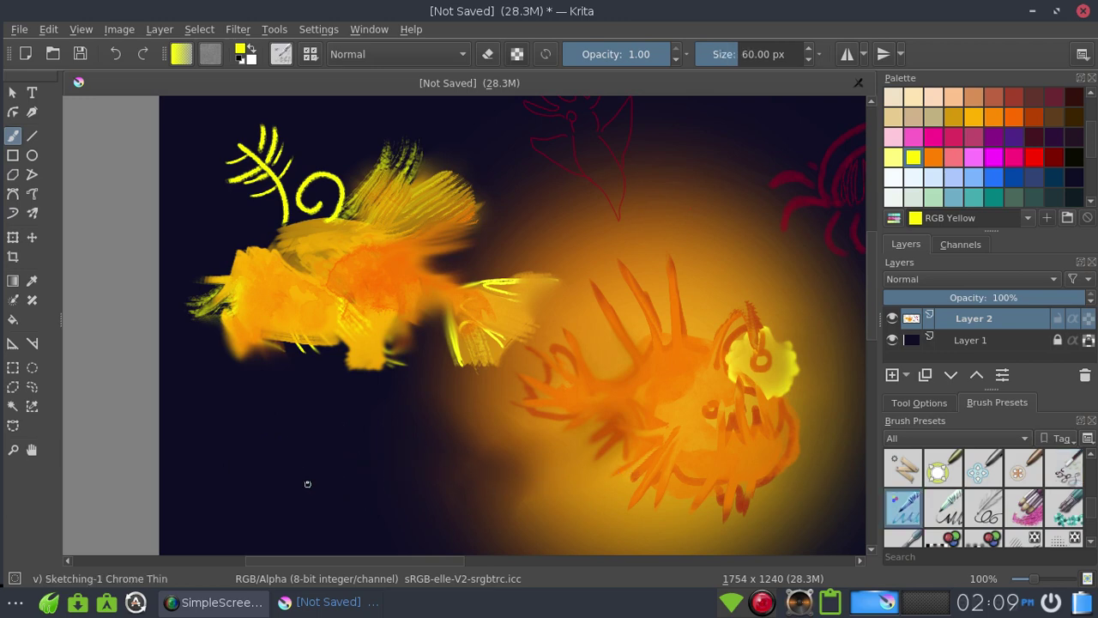
pyautogui.moveTo(310, 482)
pyautogui.mouseDown()
pyautogui.moveTo(365, 493)
pyautogui.moveTo(322, 495)
pyautogui.moveTo(360, 489)
pyautogui.moveTo(382, 510)
pyautogui.mouseUp()
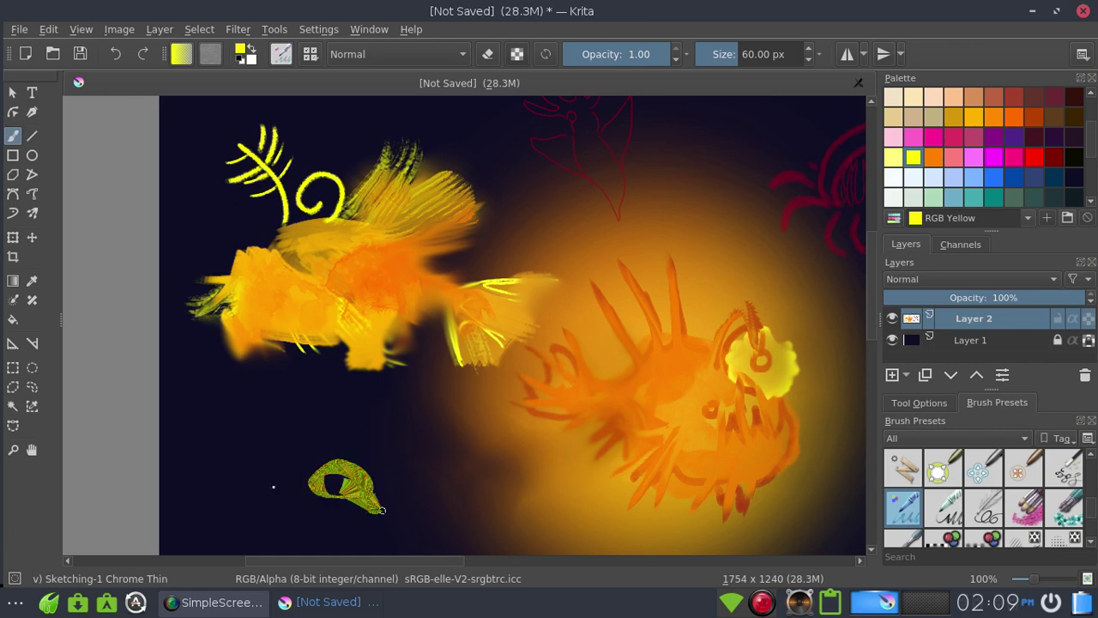
pyautogui.hotkey('ctrl', 'z')
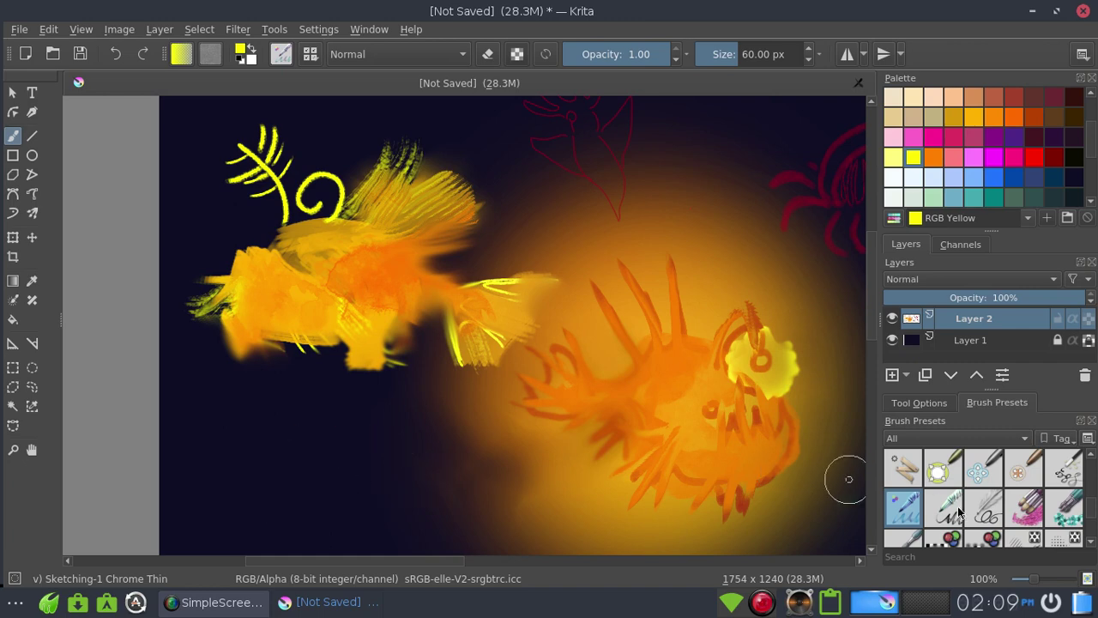
pyautogui.click(951, 513)
pyautogui.click(1089, 545)
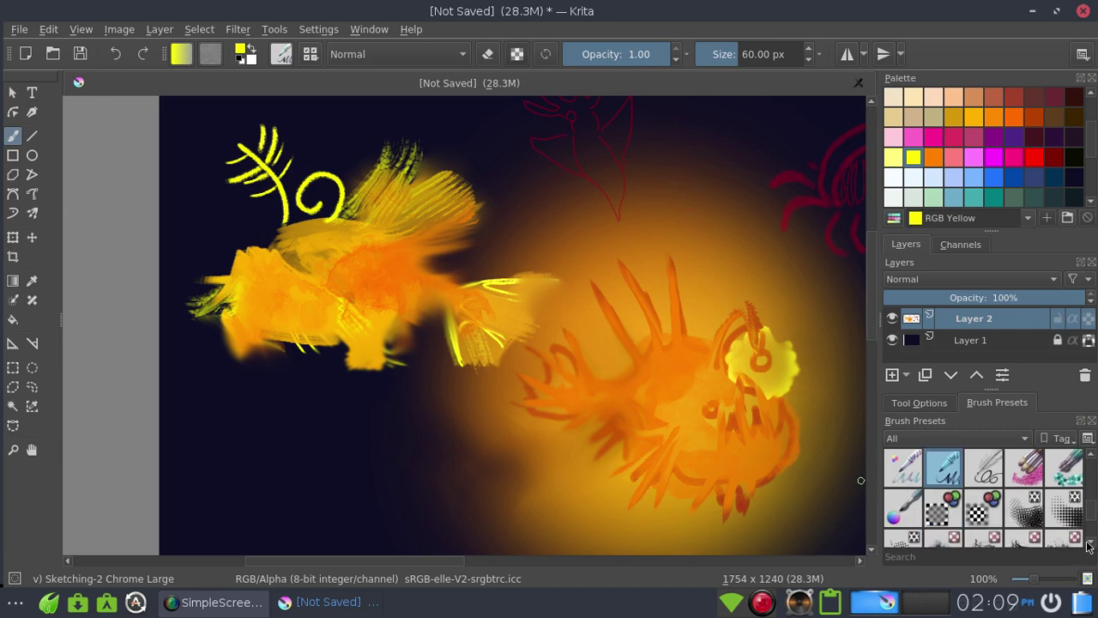
pyautogui.moveTo(228, 437); pyautogui.dragTo(279, 473)
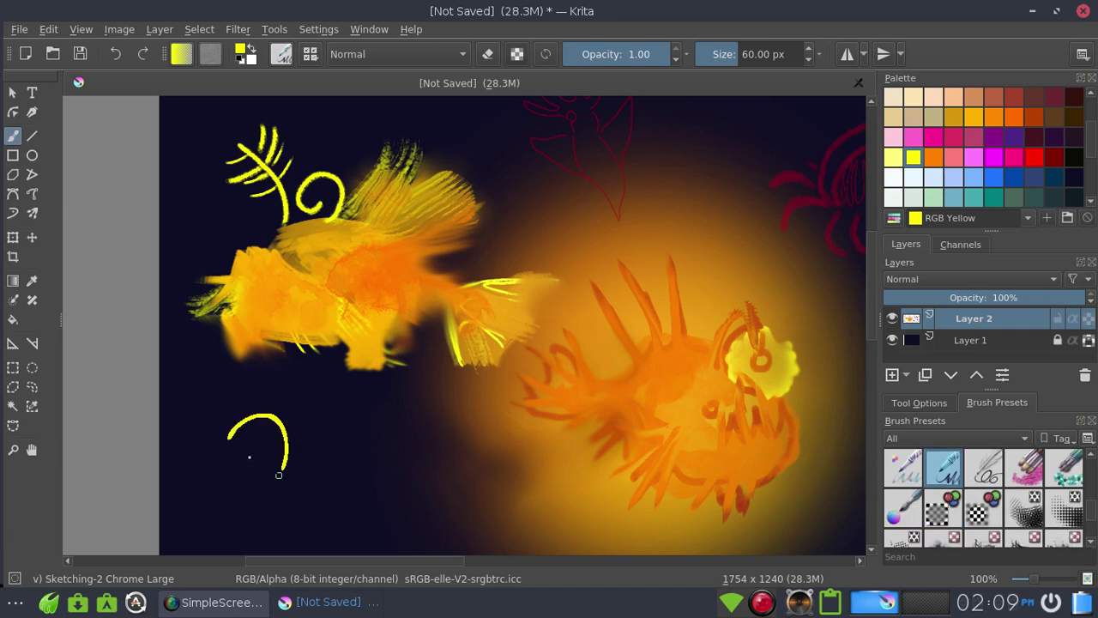
pyautogui.moveTo(279, 475); pyautogui.dragTo(393, 459)
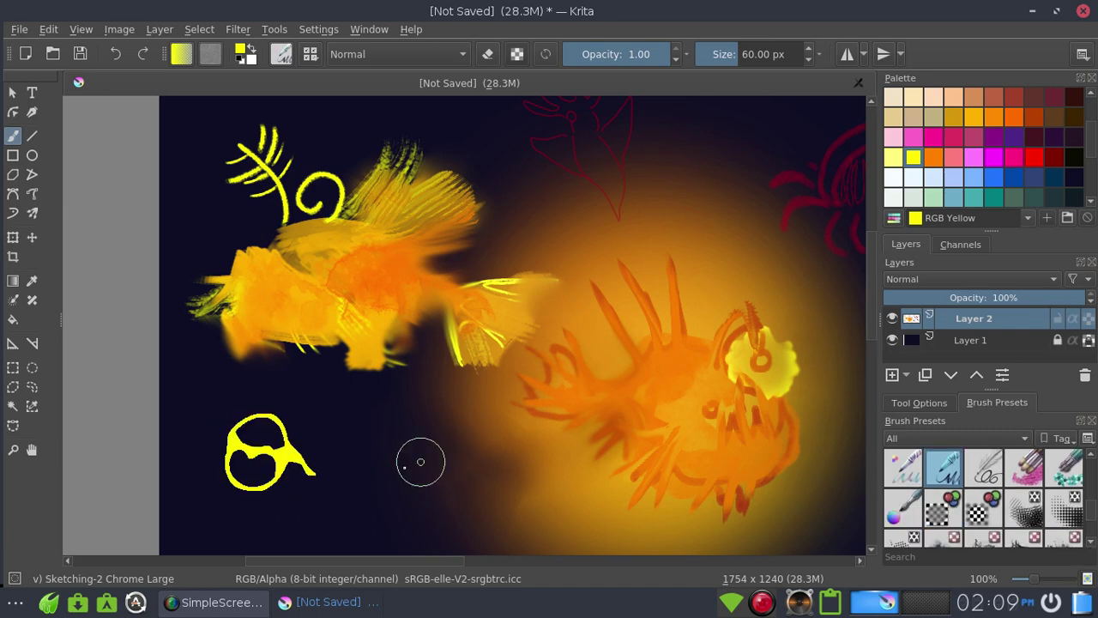
pyautogui.hotkey('ctrl', 'z')
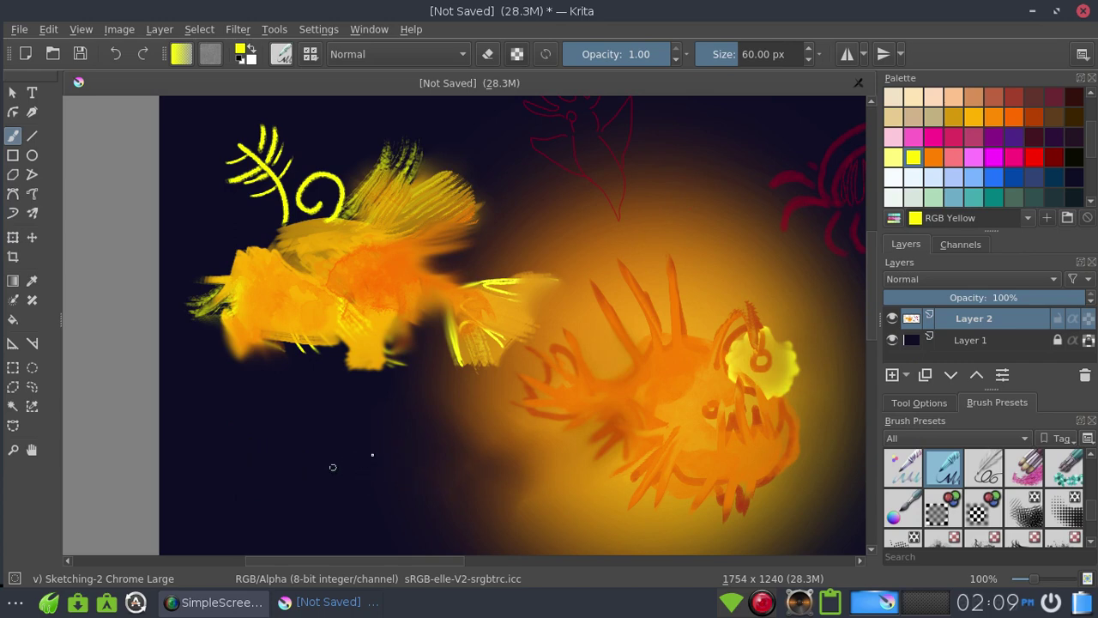
pyautogui.moveTo(345, 460); pyautogui.dragTo(382, 454)
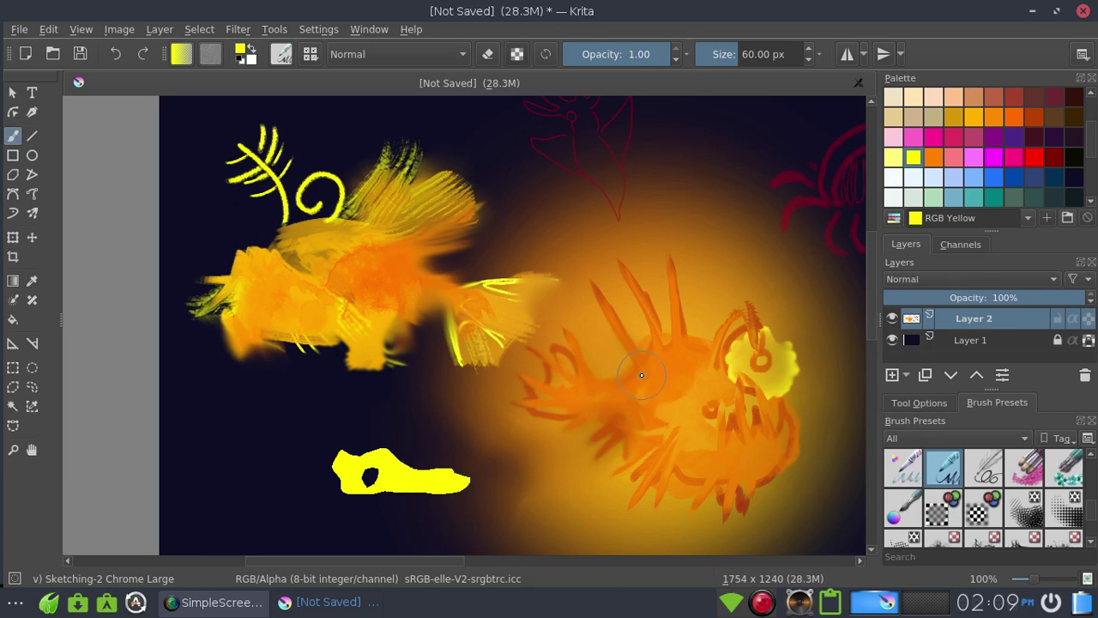
pyautogui.hotkey('ctrl', 'z')
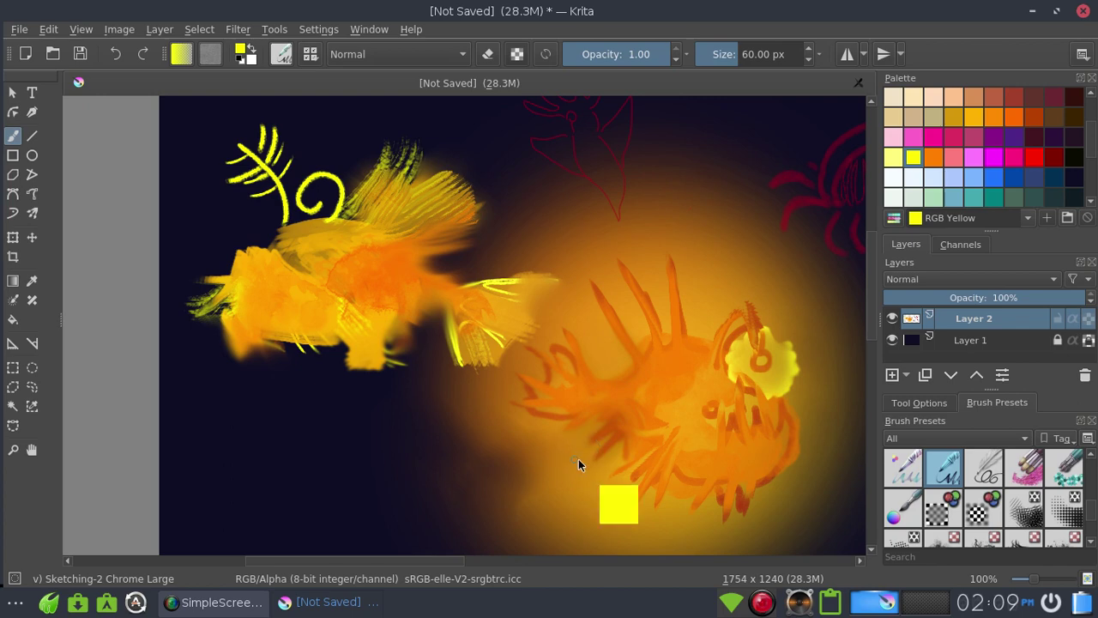
pyautogui.hotkey('ctrl', 's')
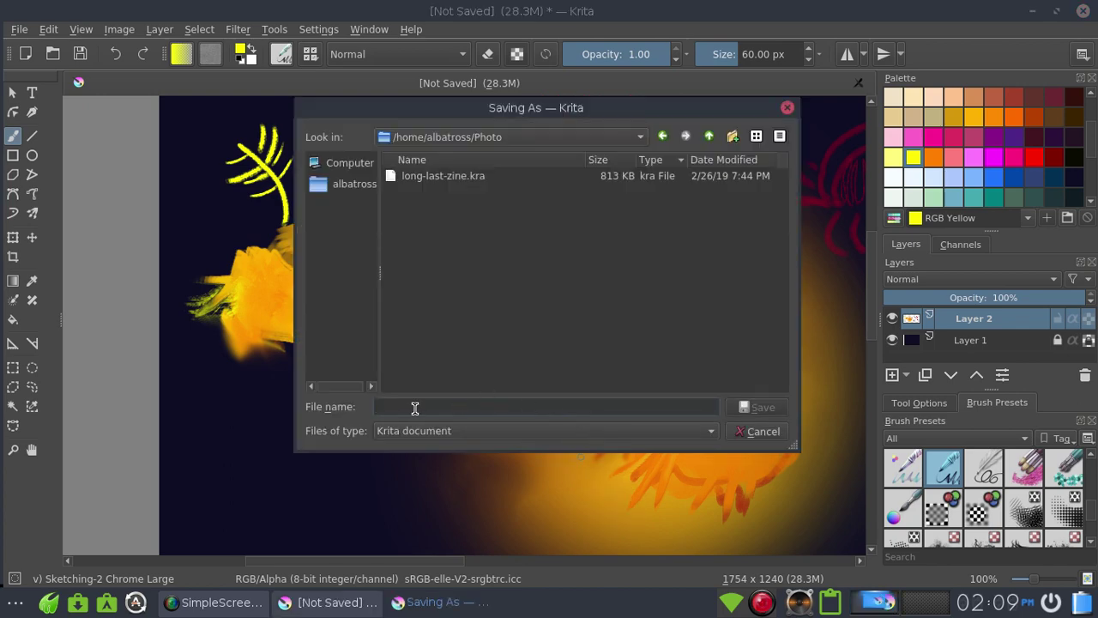
# Step: Save the painting as krita-fish.kra in the Photo folder
pyautogui.write('krita-')
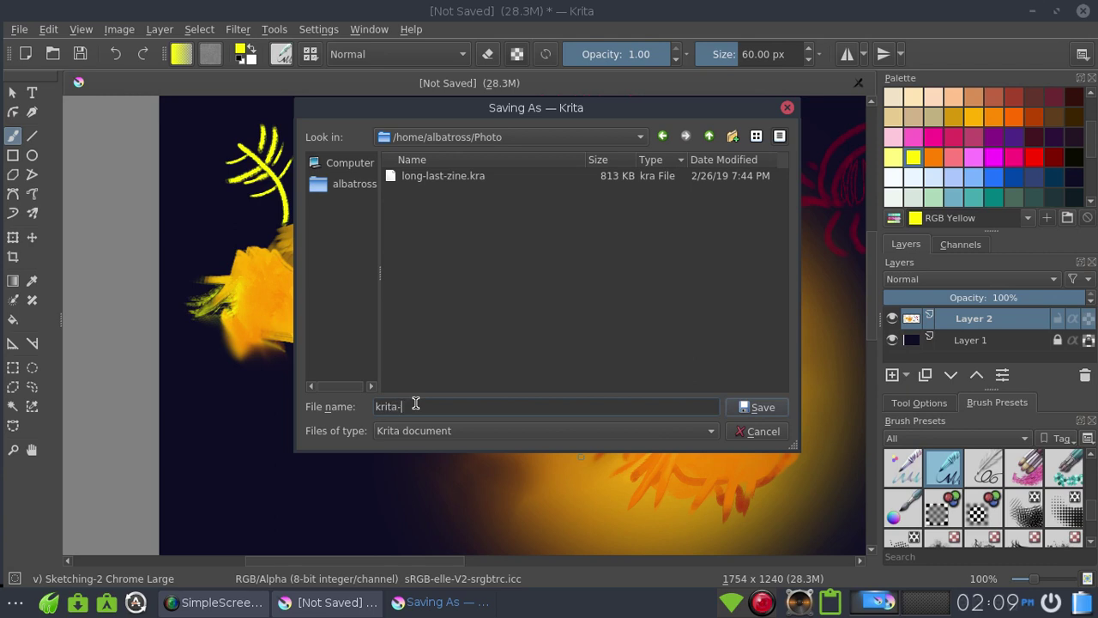
pyautogui.write('h')
pyautogui.press('Return')
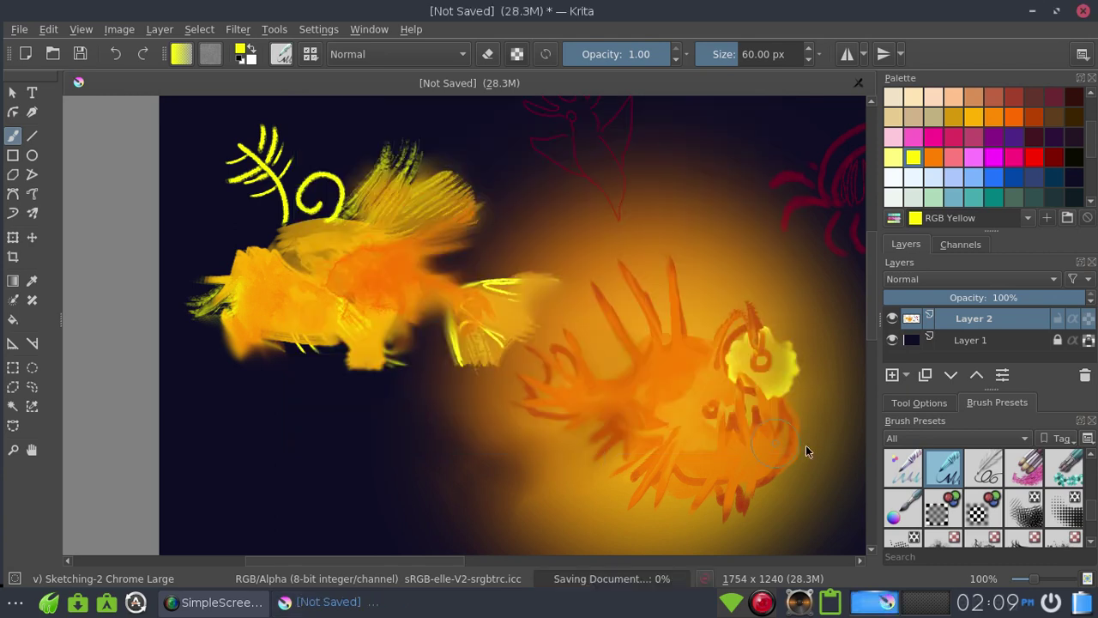
pyautogui.click(986, 480)
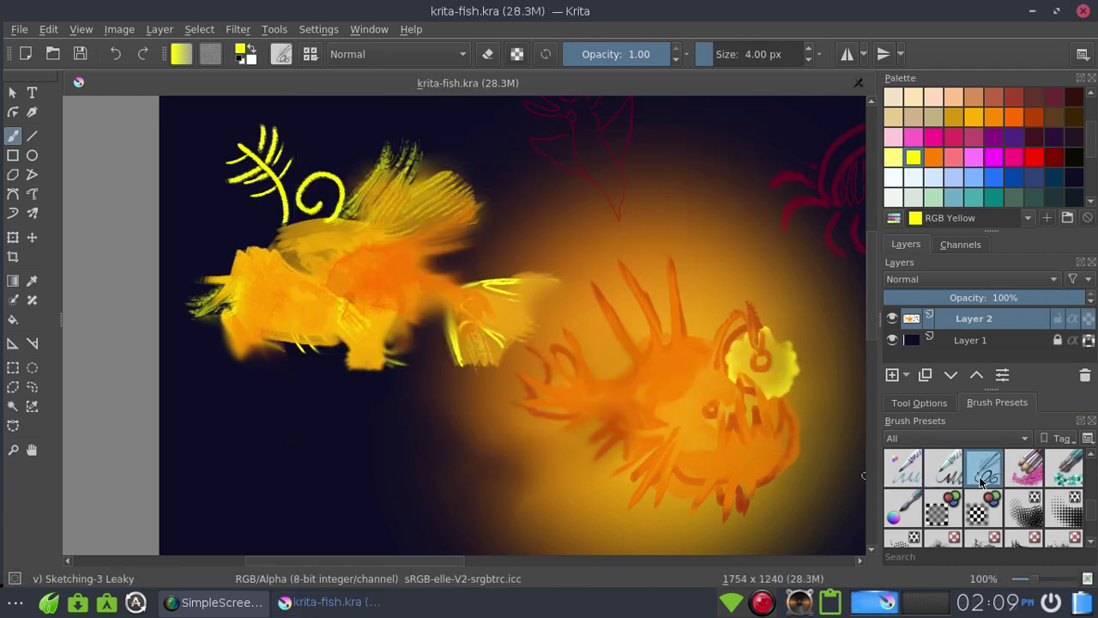
# Step: Draw a trial yellow lettering stroke with Sketching-3 Leaky, then undo it
pyautogui.moveTo(295, 447); pyautogui.dragTo(259, 464)
pyautogui.moveTo(259, 464); pyautogui.dragTo(388, 442)
pyautogui.hotkey('ctrl', 'z')
# Step: Test Texture Impressionism strokes in yellow and Coral, undoing each
pyautogui.click(1029, 475)
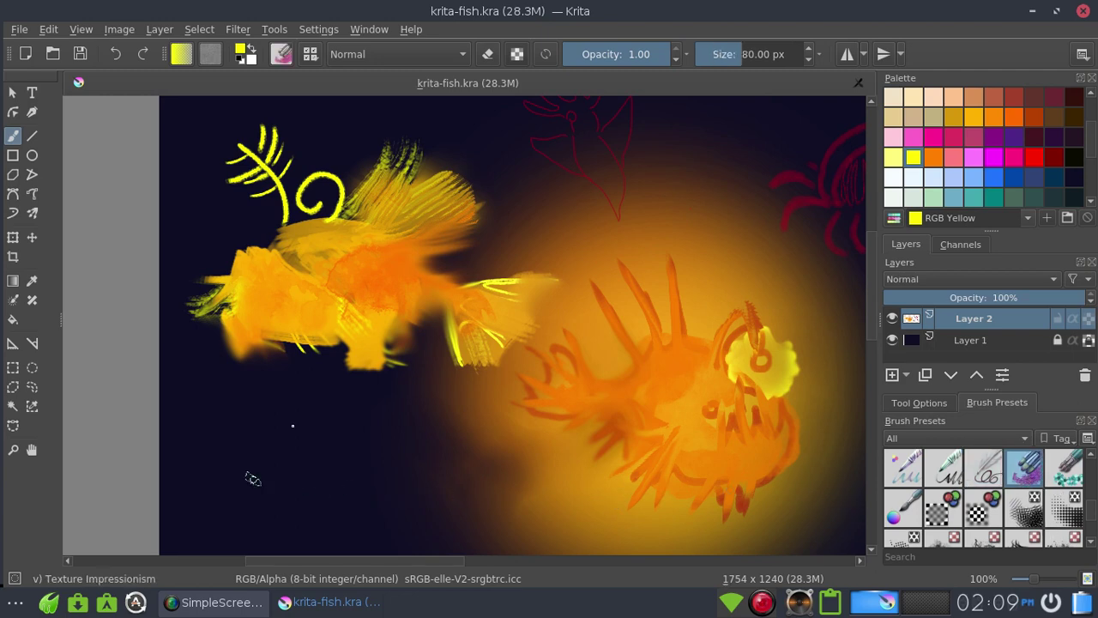
pyautogui.moveTo(249, 478); pyautogui.dragTo(473, 457)
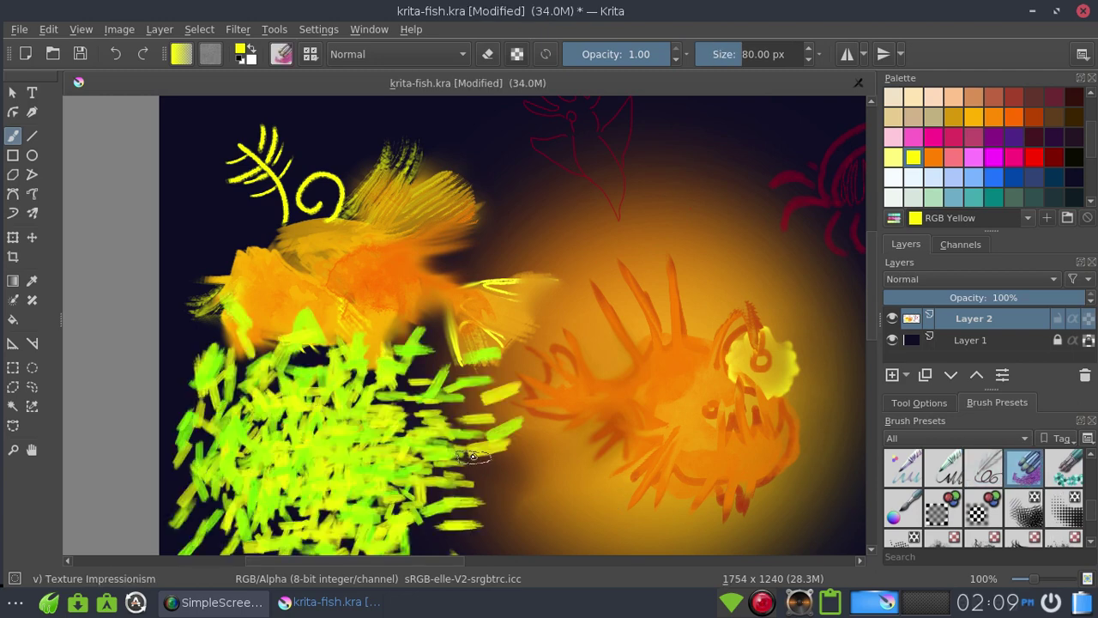
pyautogui.hotkey('ctrl', 'z')
pyautogui.click(941, 152)
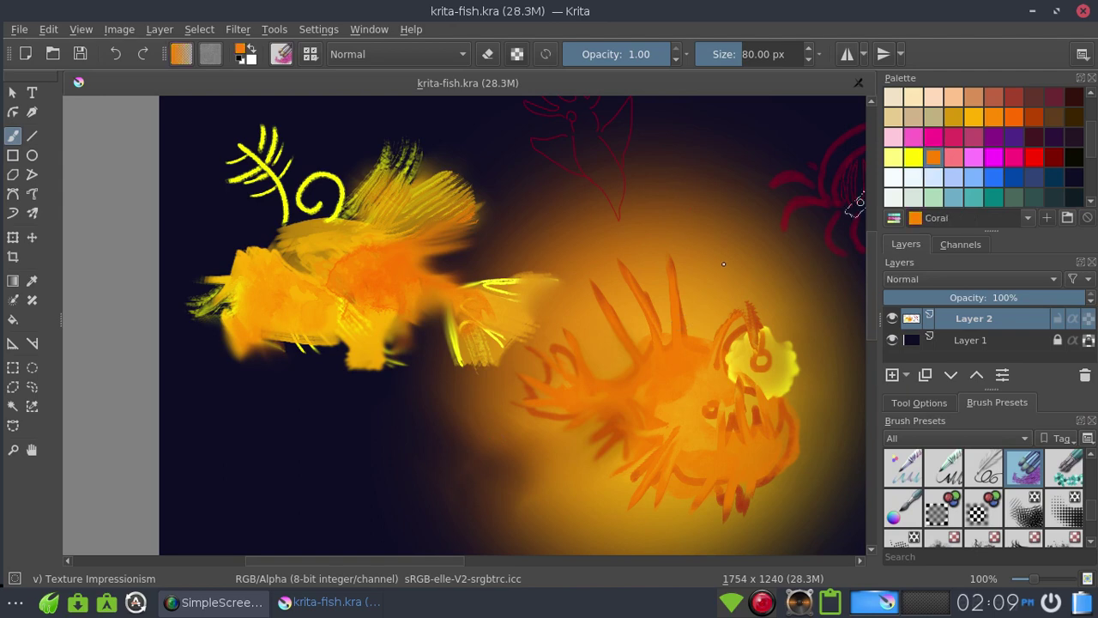
pyautogui.moveTo(373, 483); pyautogui.dragTo(369, 470)
pyautogui.hotkey('ctrl', 'z')
# Step: Test a Cobalt blue texture stroke, undo it, and pick Bright french blue
pyautogui.click(1012, 179)
pyautogui.moveTo(437, 449); pyautogui.dragTo(357, 495)
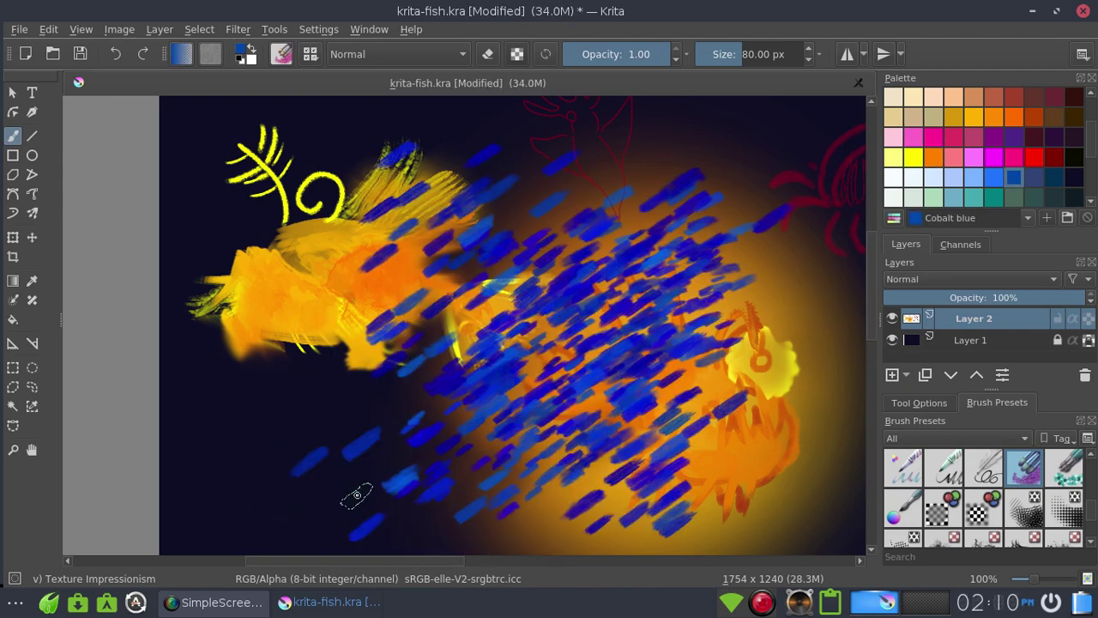
pyautogui.hotkey('ctrl', 'z')
pyautogui.click(973, 178)
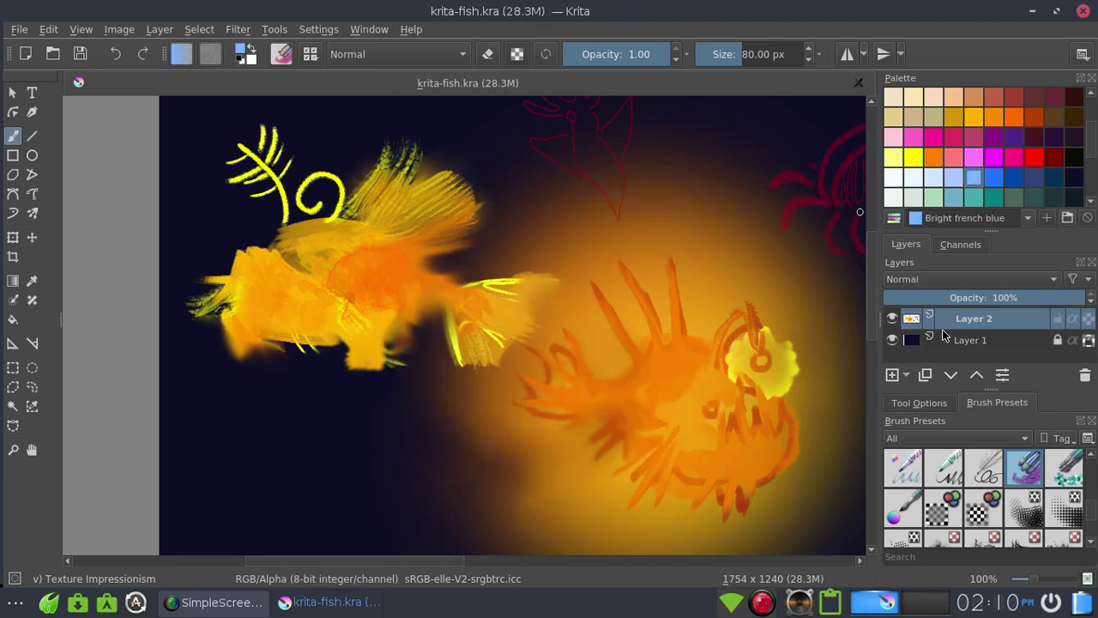
# Step: Drag trial blue dabs with Texture Pointillism along the bottom, then undo them
pyautogui.click(1054, 466)
pyautogui.moveTo(336, 448); pyautogui.dragTo(282, 497)
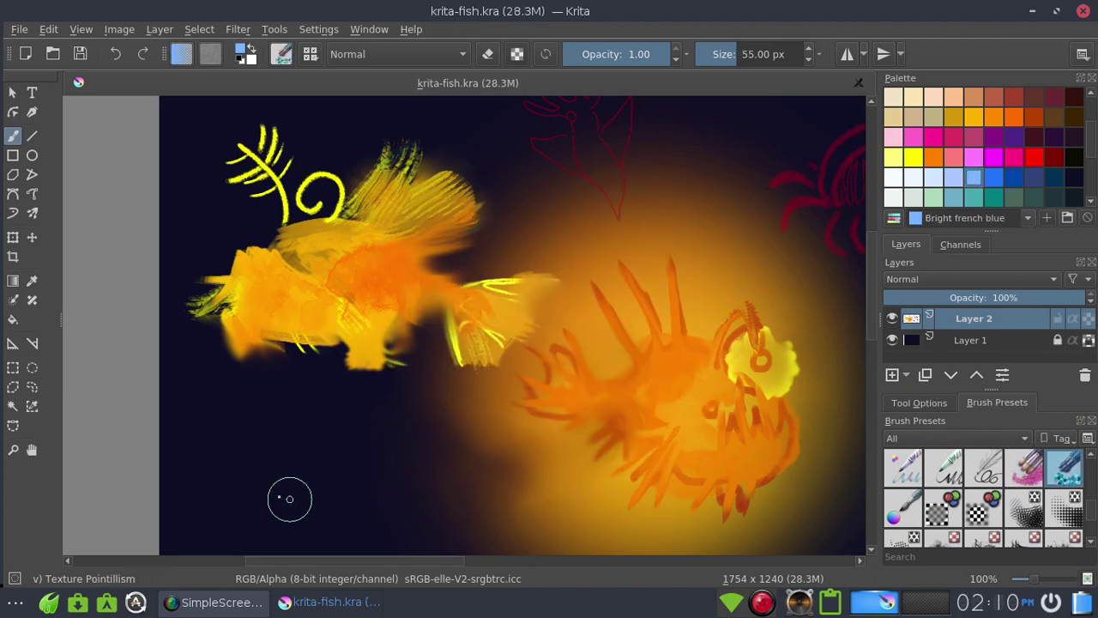
pyautogui.moveTo(439, 513); pyautogui.dragTo(454, 458)
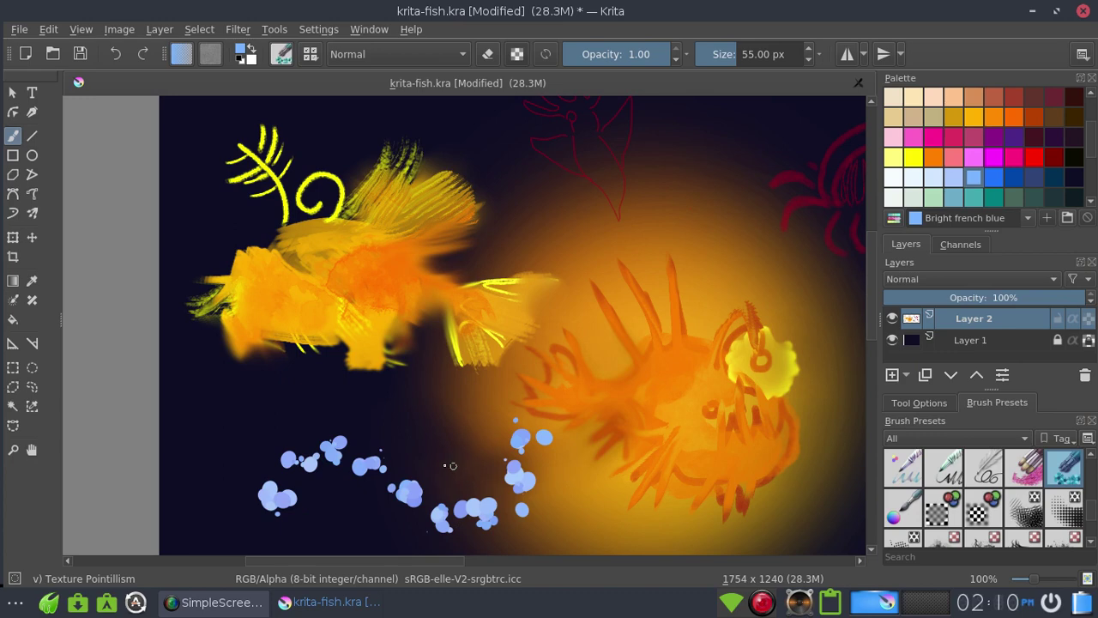
pyautogui.hotkey('ctrl', 'z')
pyautogui.hotkey('ctrl', 'z')
# Step: Dab bubbles beside the yellow curl, above the lure, at the right edge and bottom centre
pyautogui.click(224, 199)
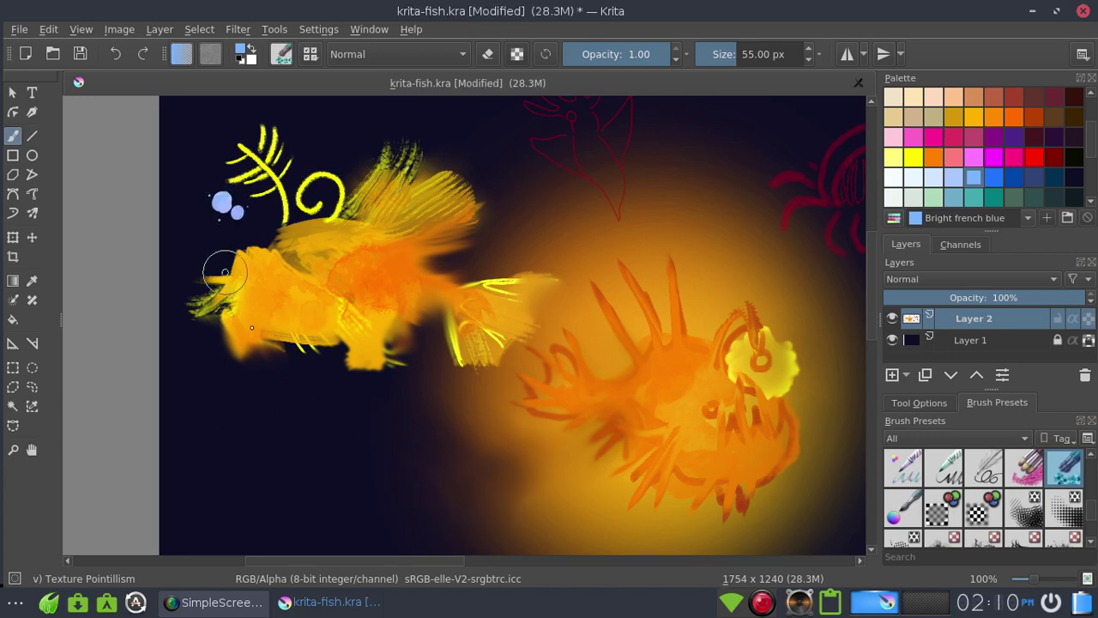
pyautogui.click(786, 312)
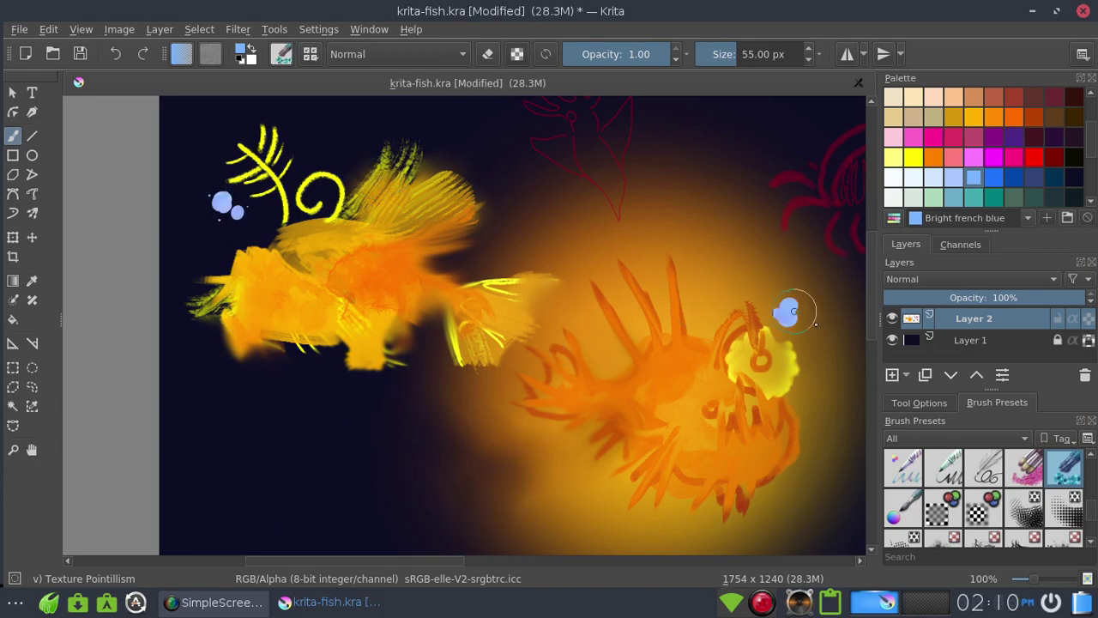
pyautogui.click(840, 395)
pyautogui.click(515, 475)
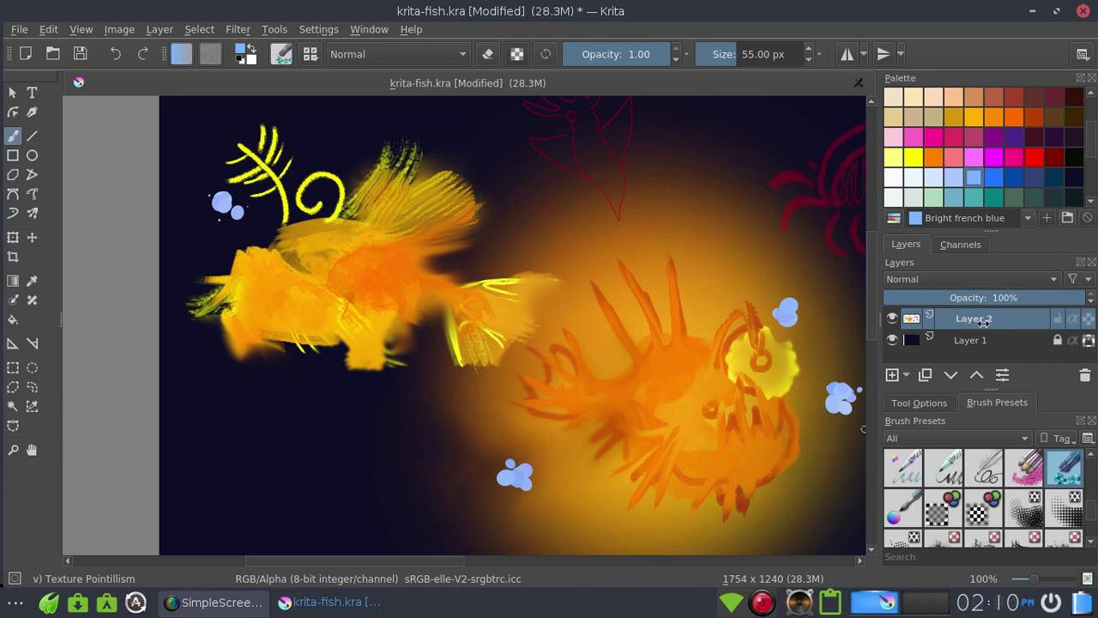
# Step: Test a broad Texture Normal Map stroke across the fish, undo it, and pick Filter Blur
pyautogui.click(905, 510)
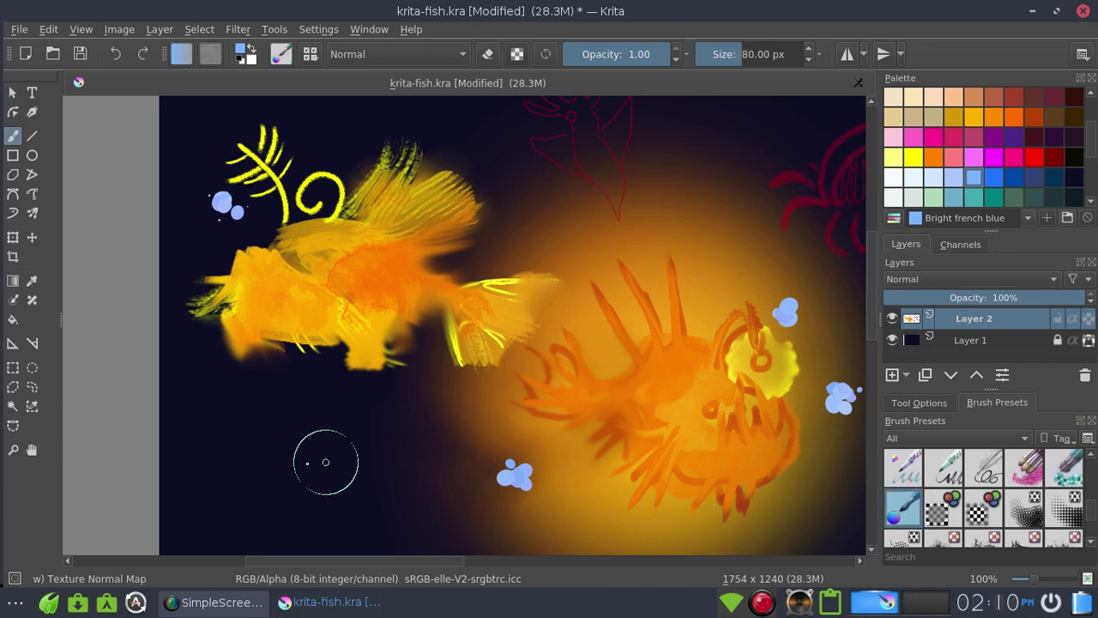
pyautogui.moveTo(264, 459)
pyautogui.mouseDown()
pyautogui.moveTo(313, 483)
pyautogui.moveTo(711, 273)
pyautogui.mouseUp()
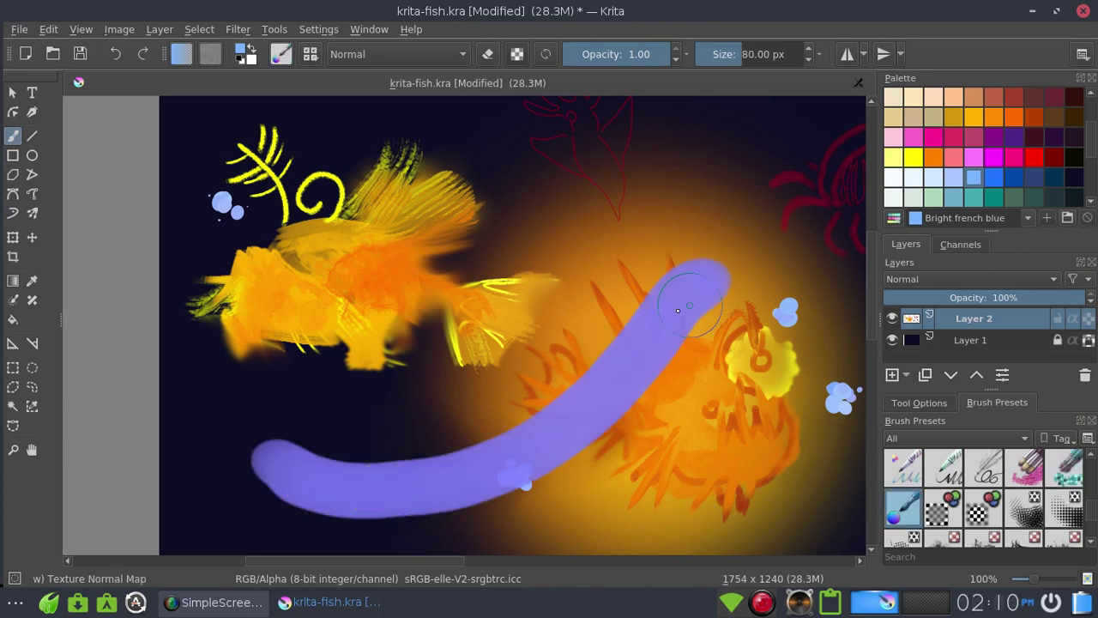
pyautogui.hotkey('ctrl', 'z')
pyautogui.click(943, 512)
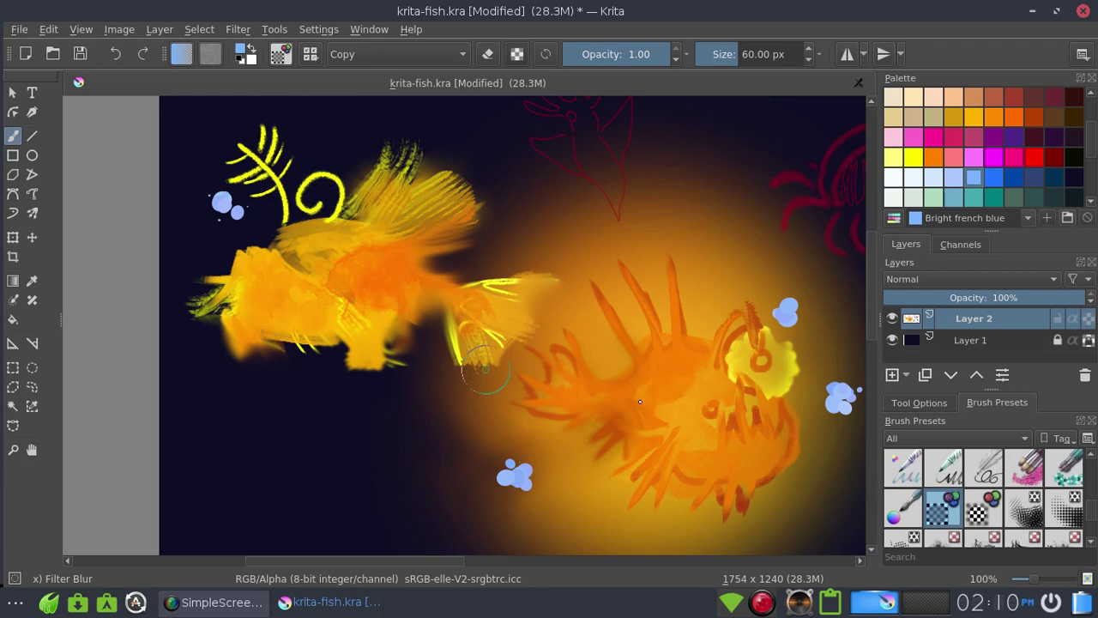
# Step: Sharpen the left fish's yellow swirl, head and belly with Filter Sharpen
pyautogui.click(977, 511)
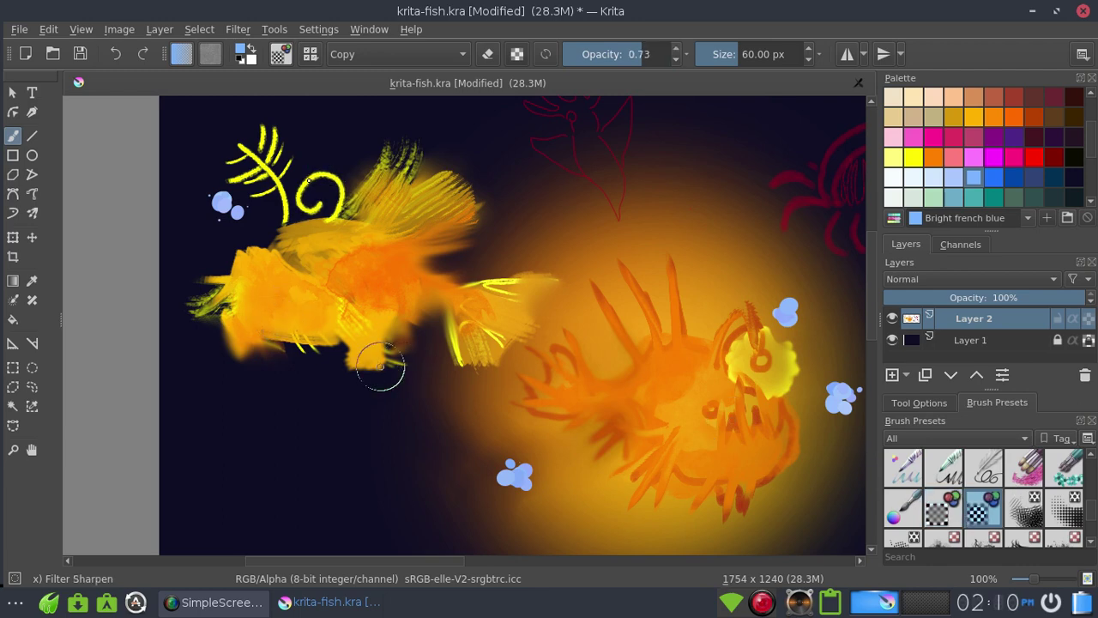
pyautogui.moveTo(309, 183); pyautogui.dragTo(320, 256)
pyautogui.moveTo(248, 281); pyautogui.dragTo(253, 315)
pyautogui.moveTo(314, 332); pyautogui.dragTo(333, 313)
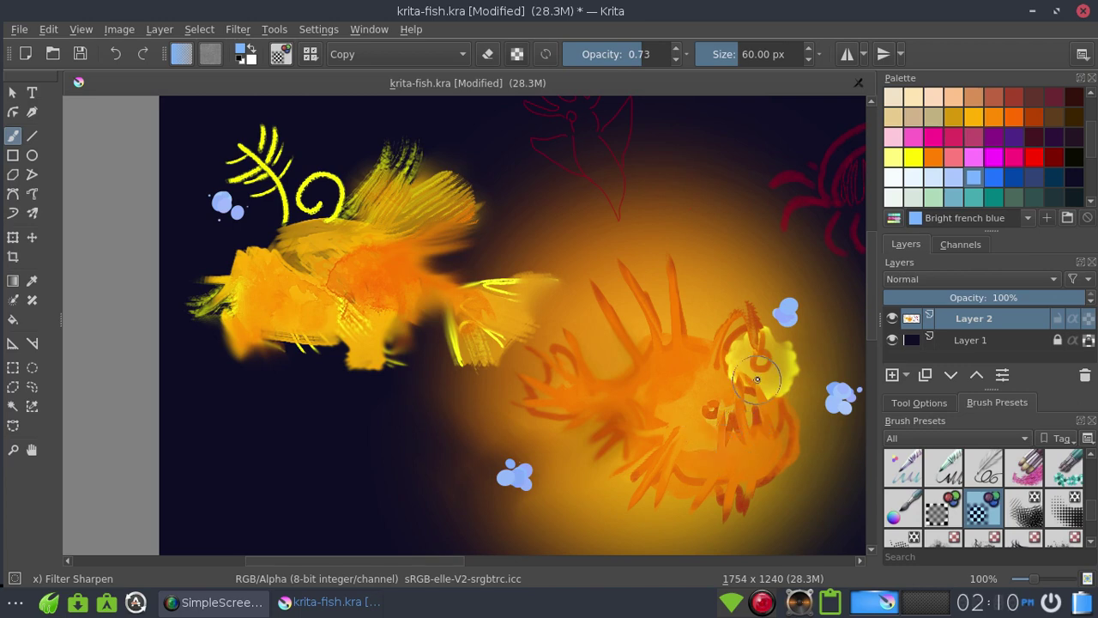
# Step: Paint a trial Screentone Moire striped band at lower left, then undo it
pyautogui.click(1026, 511)
pyautogui.moveTo(498, 442); pyautogui.dragTo(219, 540)
pyautogui.hotkey('ctrl', 'z')
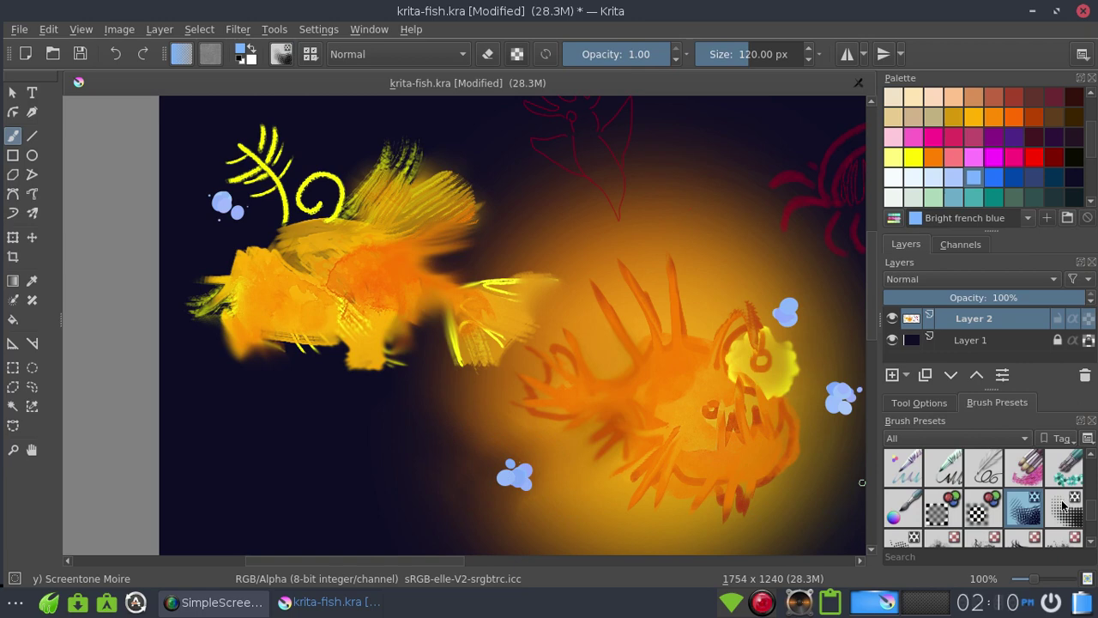
pyautogui.click(1064, 511)
pyautogui.moveTo(446, 406); pyautogui.dragTo(274, 502)
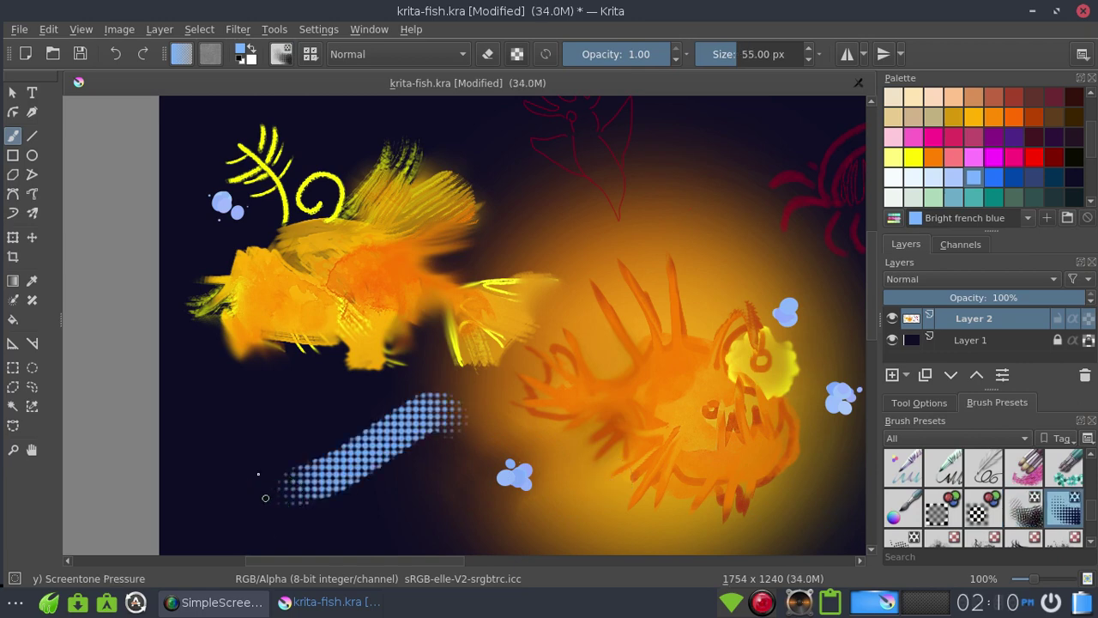
pyautogui.hotkey('ctrl', 'z')
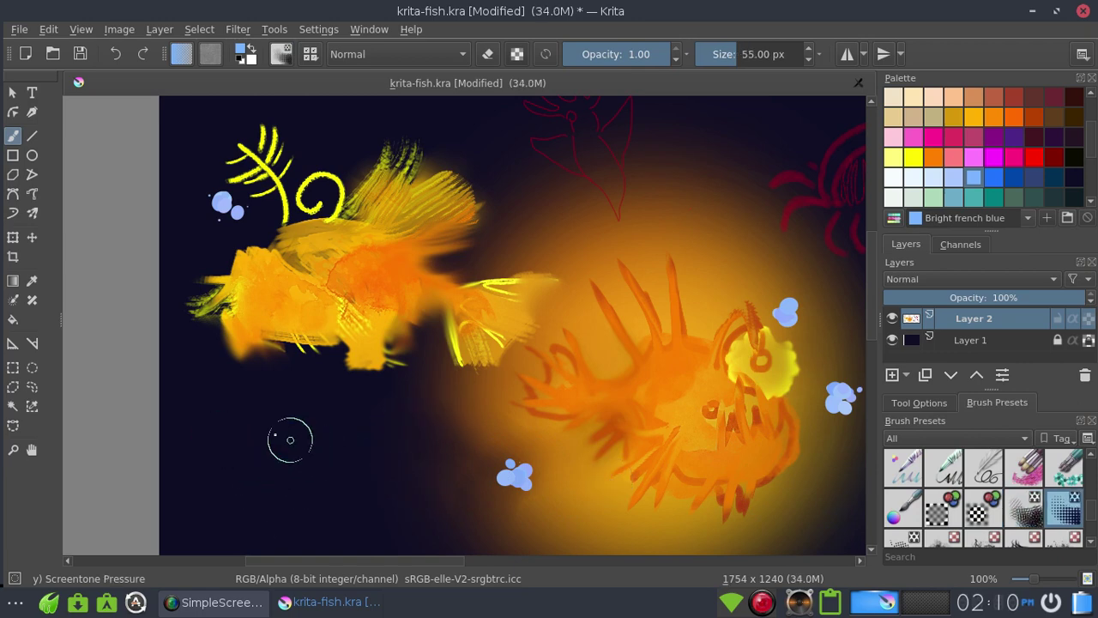
pyautogui.moveTo(252, 424)
pyautogui.mouseDown()
pyautogui.moveTo(348, 481)
pyautogui.moveTo(275, 399)
pyautogui.moveTo(450, 458)
pyautogui.mouseUp()
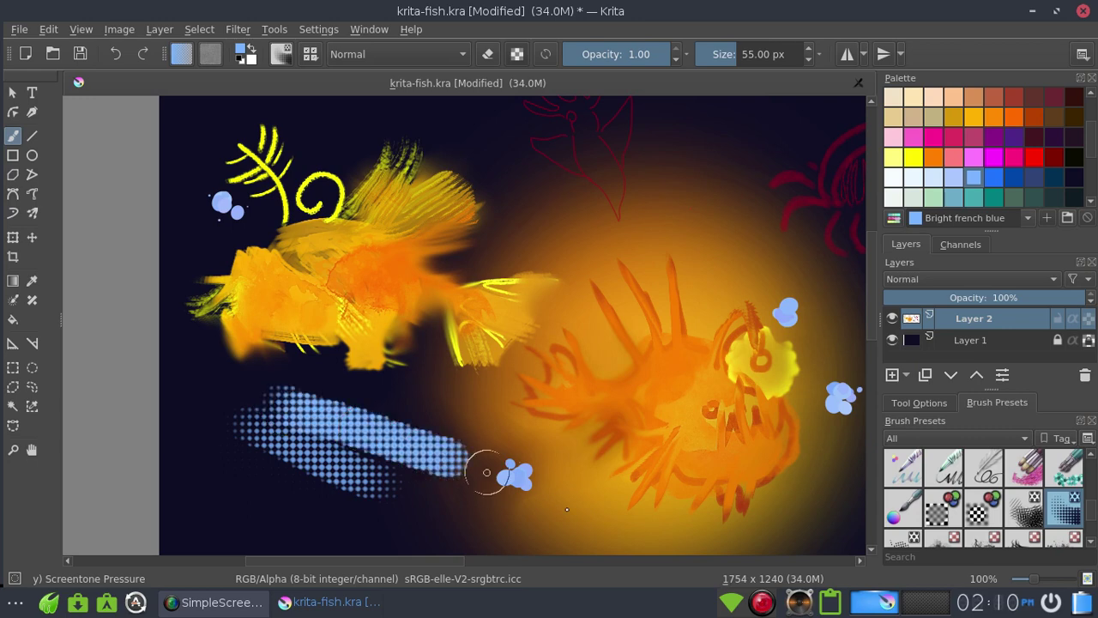
pyautogui.hotkey('ctrl', 'z')
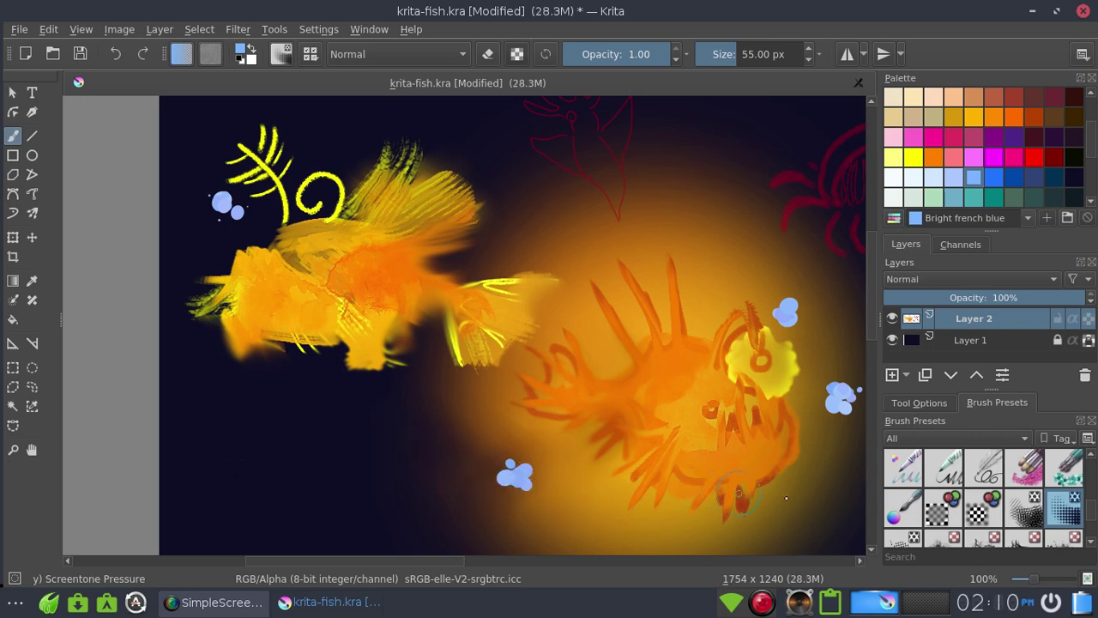
pyautogui.click(908, 541)
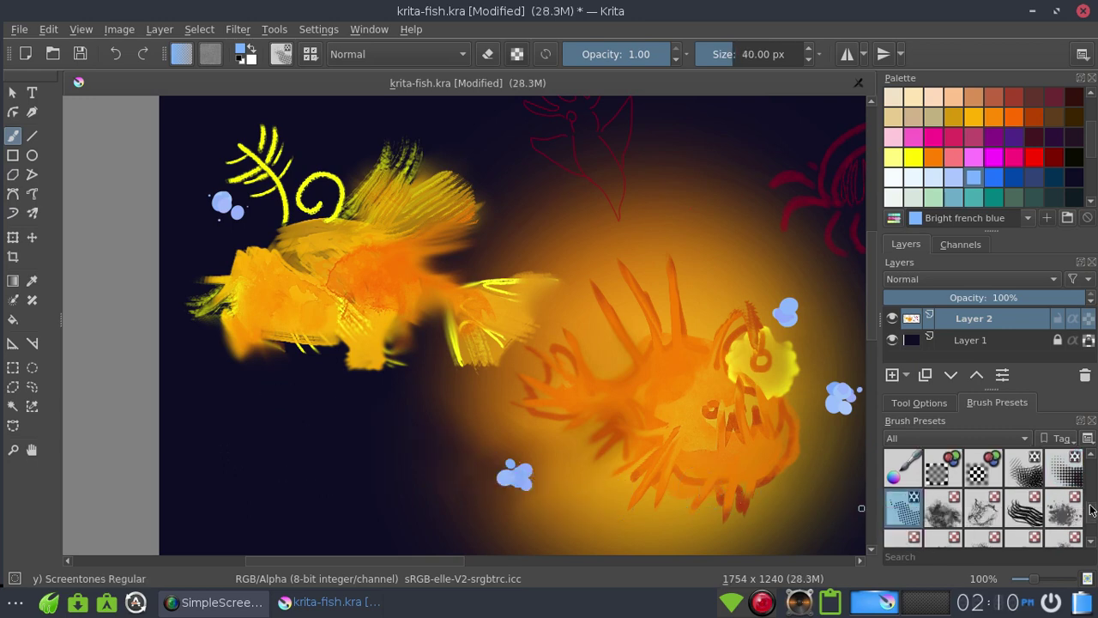
pyautogui.scroll(-1, 1092, 510)
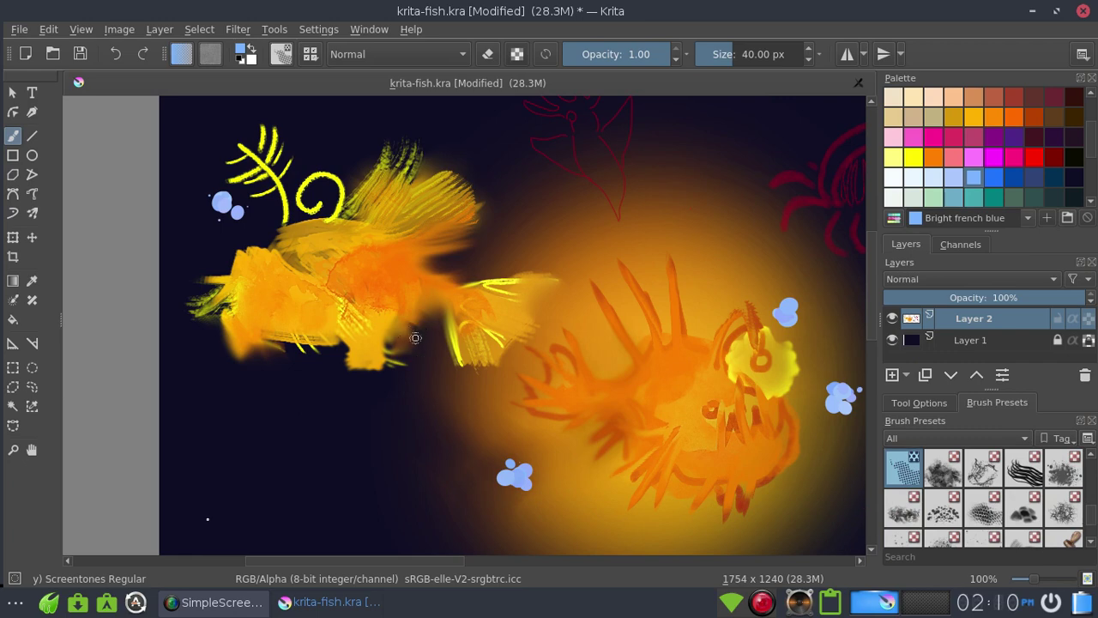
pyautogui.moveTo(415, 338); pyautogui.dragTo(202, 519)
pyautogui.moveTo(309, 472)
pyautogui.mouseDown()
pyautogui.moveTo(365, 491)
pyautogui.moveTo(619, 443)
pyautogui.mouseUp()
pyautogui.hotkey('ctrl', 'z')
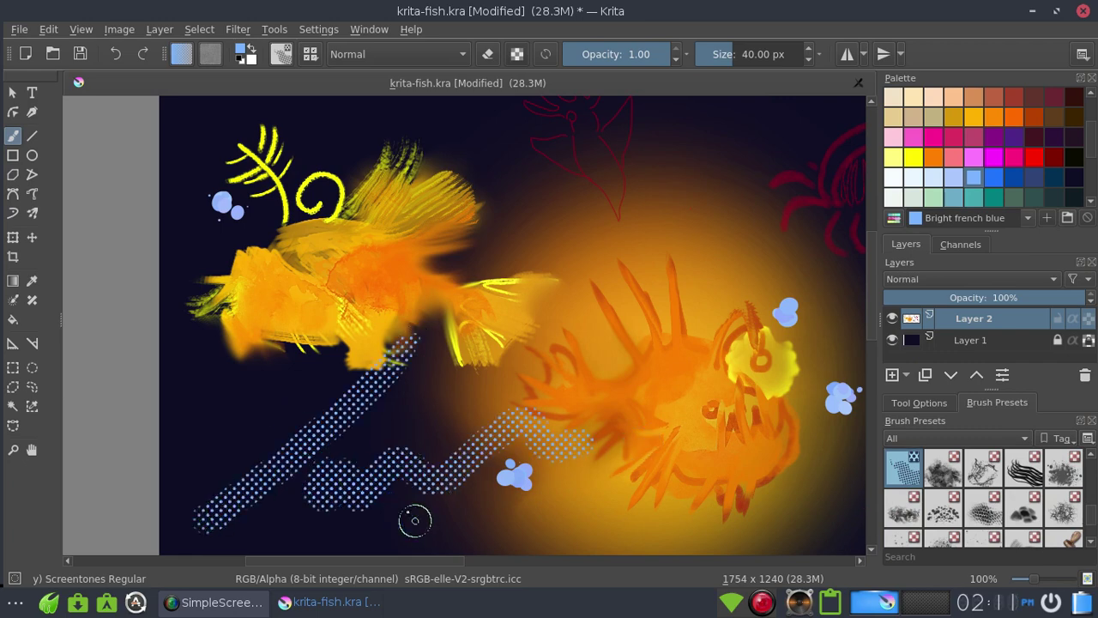
pyautogui.hotkey('ctrl', 'z')
pyautogui.hotkey('ctrl', 'z')
# Step: Test a large texture and blue Texture Crackles stamps around both fish, undoing each
pyautogui.click(944, 468)
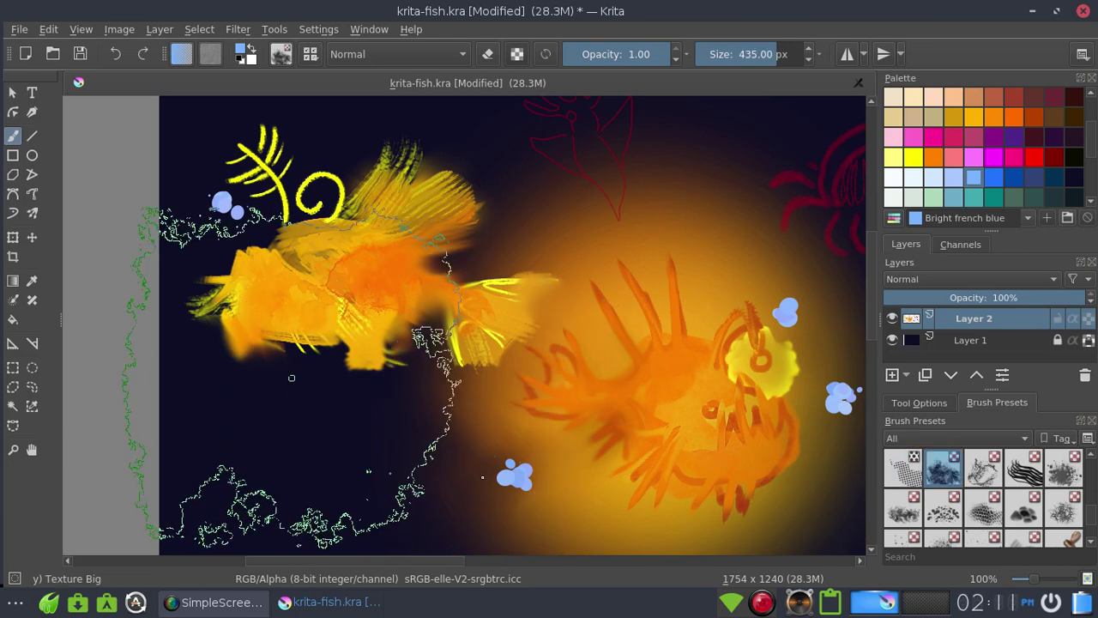
pyautogui.moveTo(206, 429); pyautogui.dragTo(429, 369)
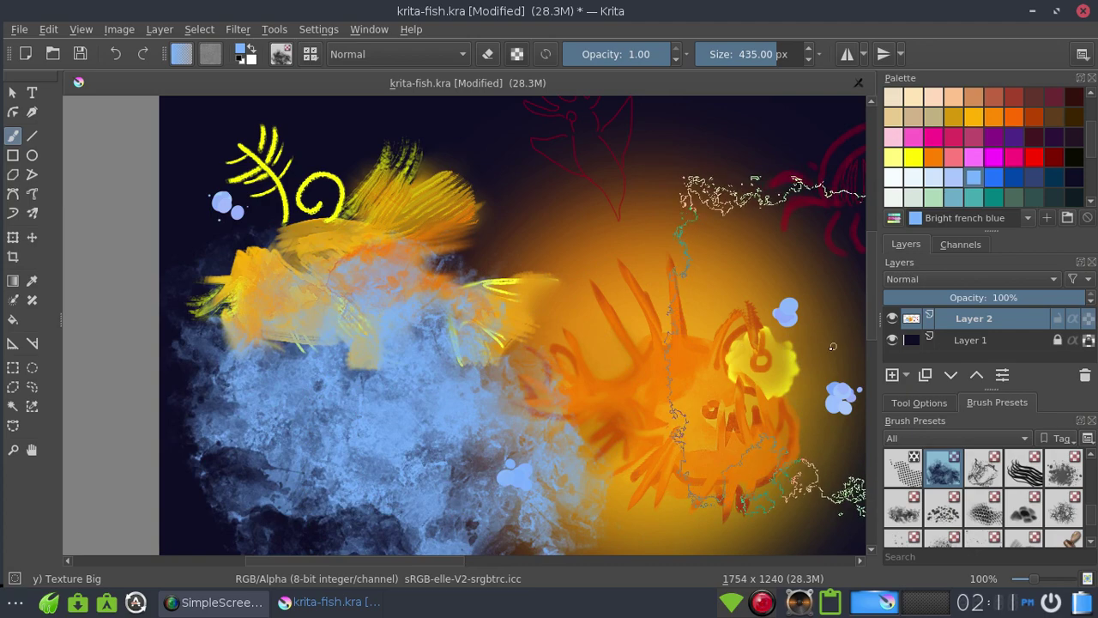
pyautogui.hotkey('ctrl', 'z')
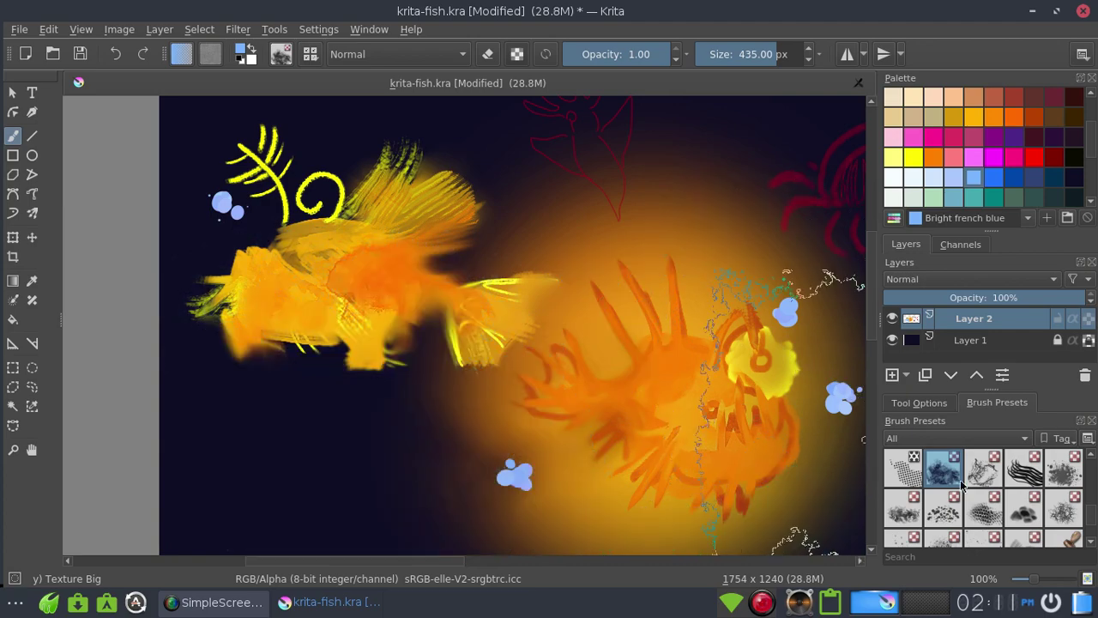
pyautogui.click(984, 468)
pyautogui.click(287, 468)
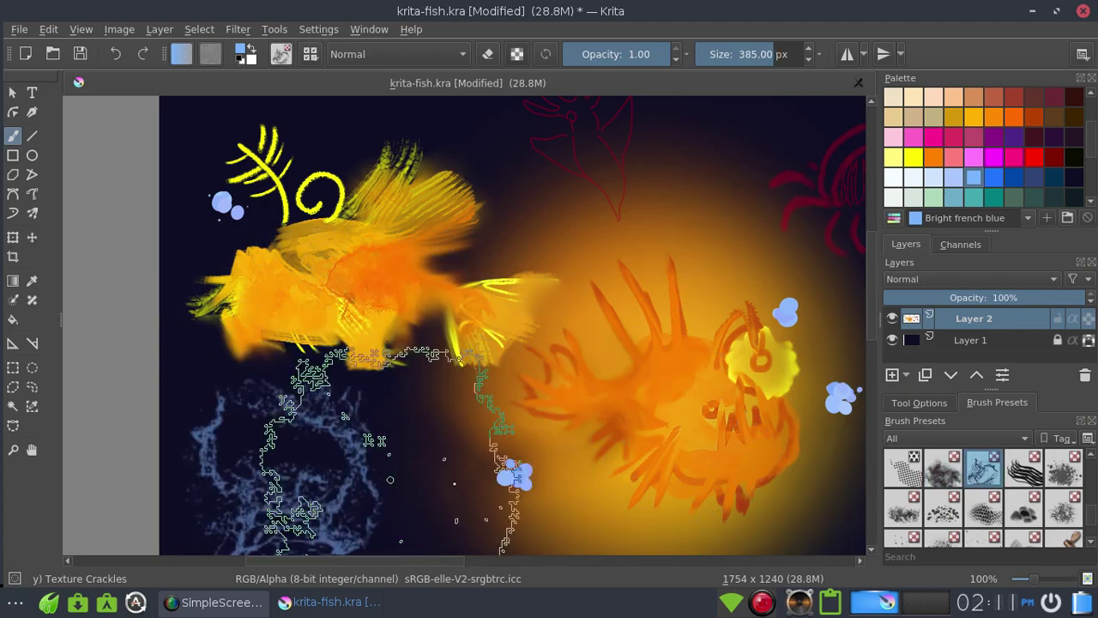
pyautogui.hotkey('ctrl', 'z')
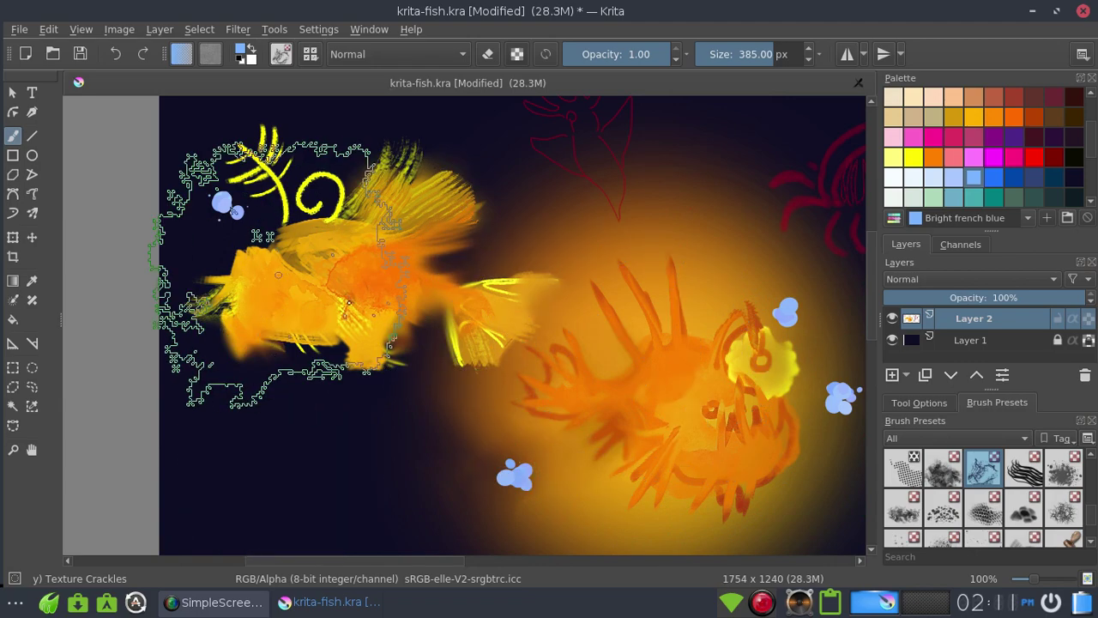
pyautogui.click(279, 279)
pyautogui.hotkey('ctrl', 'z')
pyautogui.click(649, 379)
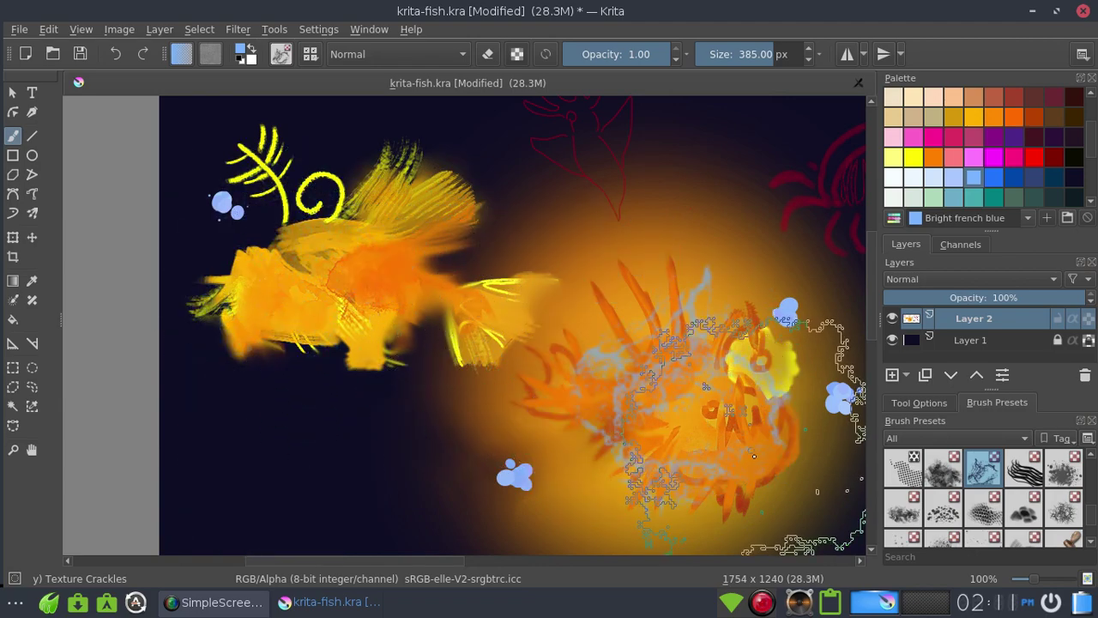
pyautogui.hotkey('ctrl', 'z')
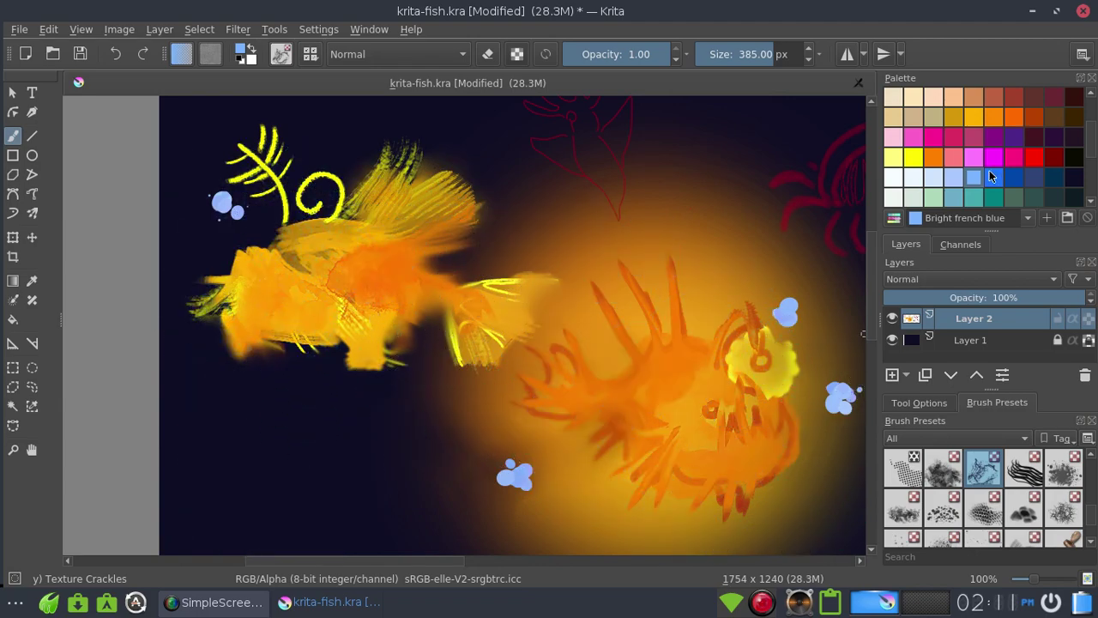
# Step: Pick RGB Red and restamp the red crackle over the right fish until it sits right
pyautogui.click(1033, 159)
pyautogui.click(695, 440)
pyautogui.hotkey('ctrl', 'z')
pyautogui.click(706, 392)
pyautogui.hotkey('ctrl', 'z')
pyautogui.click(706, 395)
pyautogui.hotkey('ctrl', 'z')
pyautogui.click(676, 416)
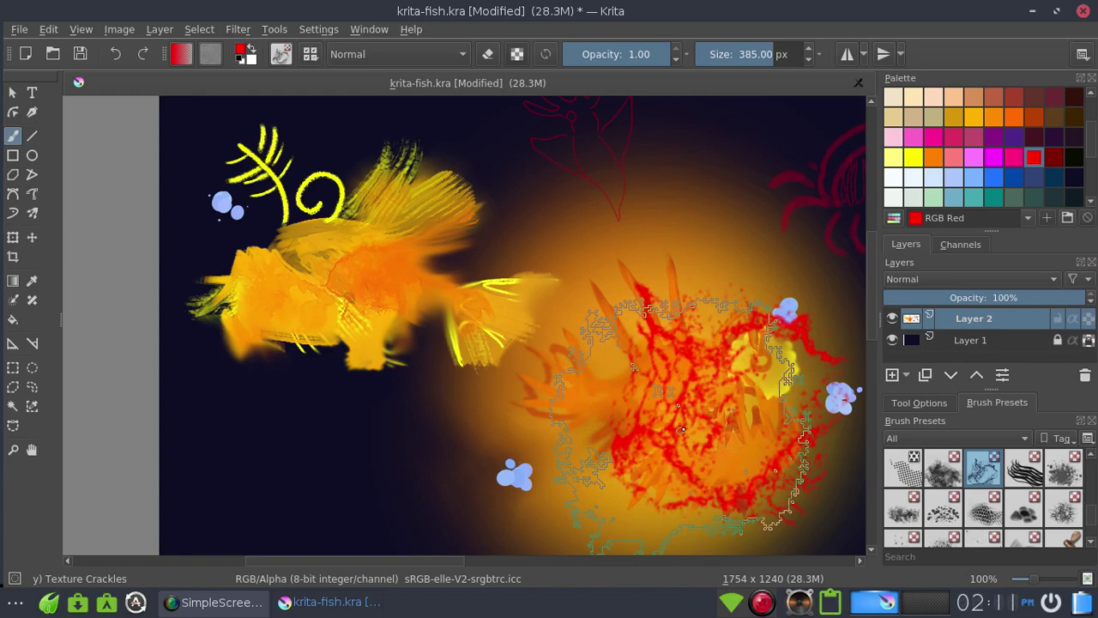
pyautogui.hotkey('ctrl', 'z')
pyautogui.click(672, 417)
pyautogui.hotkey('ctrl', 'z')
pyautogui.click(667, 412)
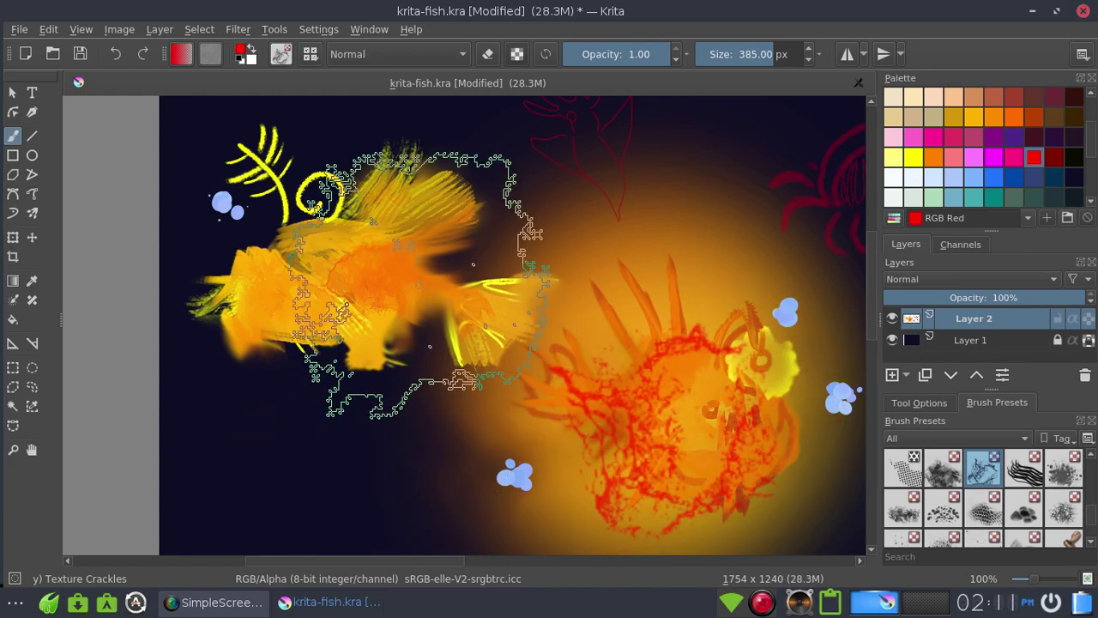
# Step: Try red crackle stamps on the left fish, remove them all, then paint Coral strokes
pyautogui.click(334, 295)
pyautogui.hotkey('ctrl', 'z')
pyautogui.click(335, 307)
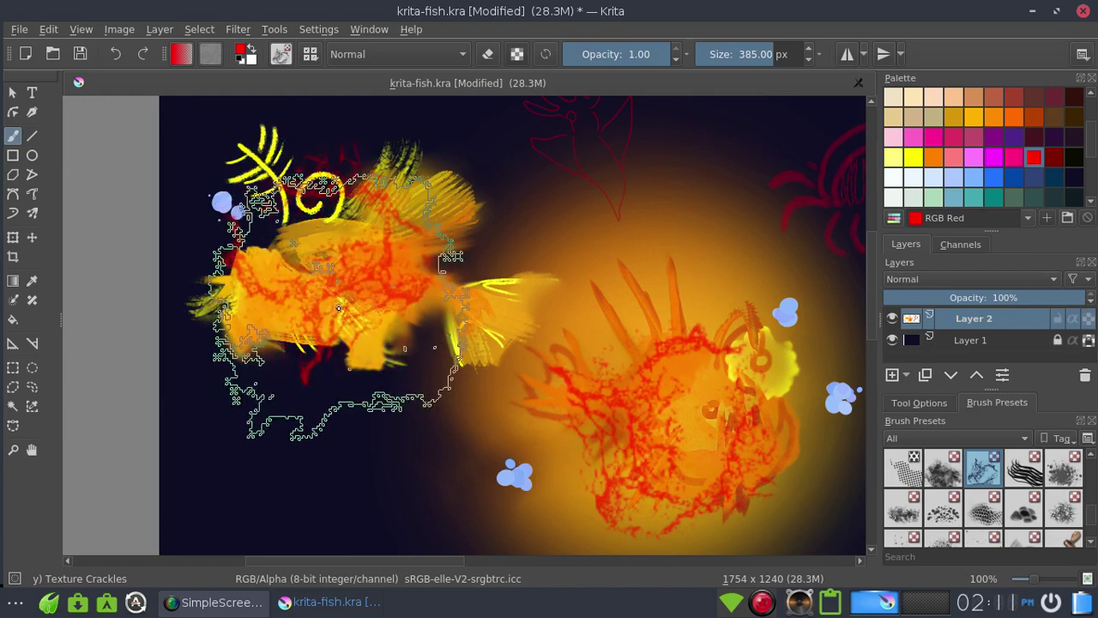
pyautogui.hotkey('ctrl', 'z')
pyautogui.click(322, 314)
pyautogui.hotkey('ctrl', 'z')
pyautogui.click(343, 310)
pyautogui.hotkey('ctrl', 'z')
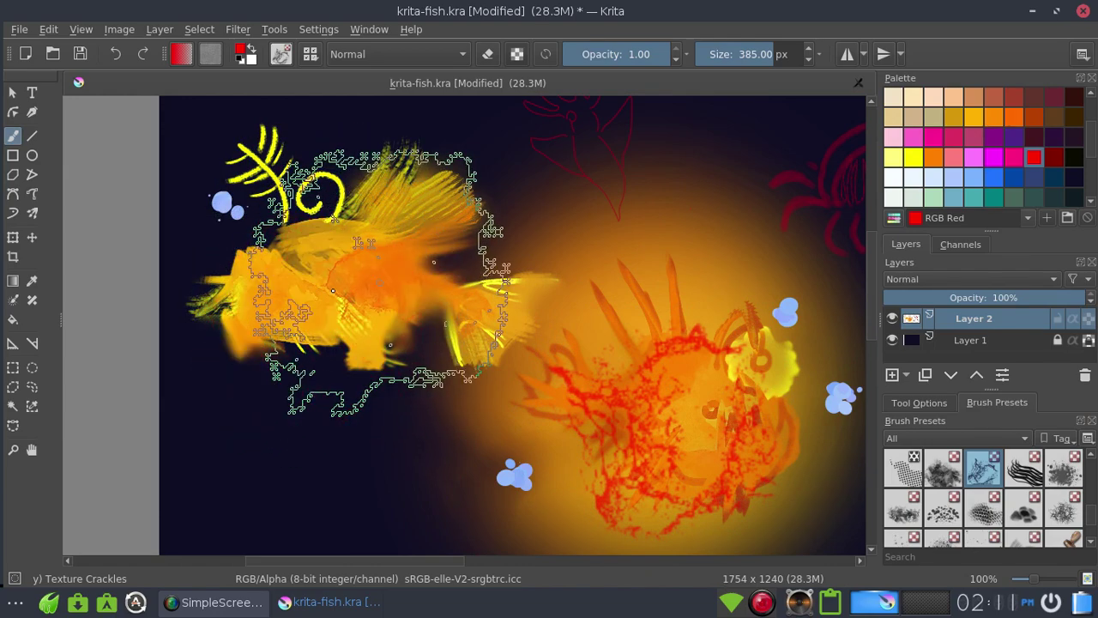
pyautogui.click(330, 289)
pyautogui.hotkey('ctrl', 'z')
pyautogui.click(344, 248)
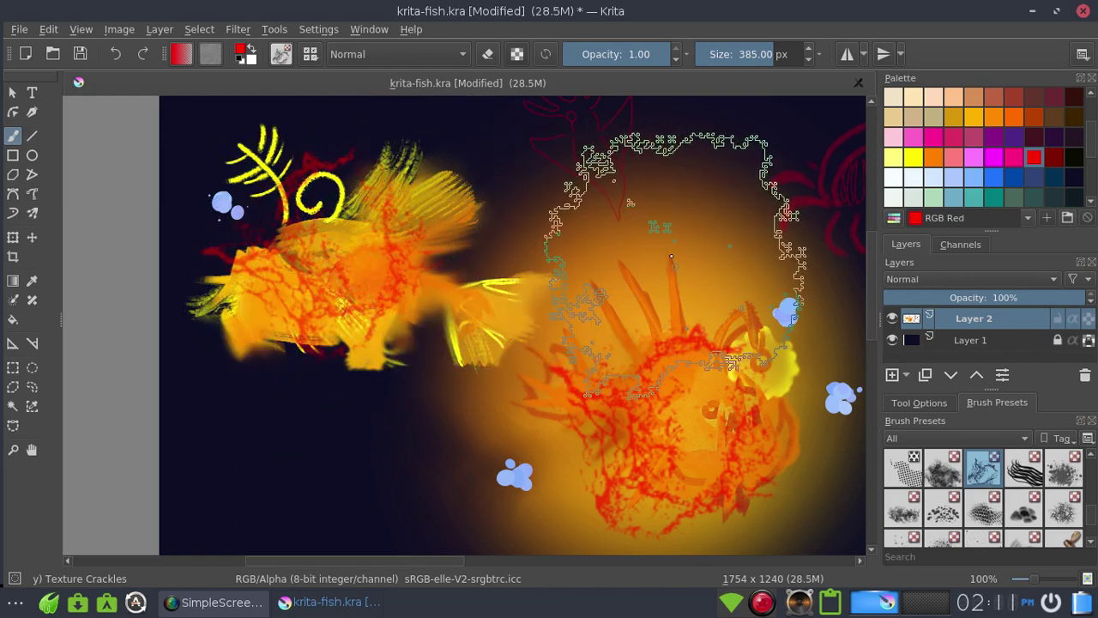
pyautogui.hotkey('ctrl', 'z')
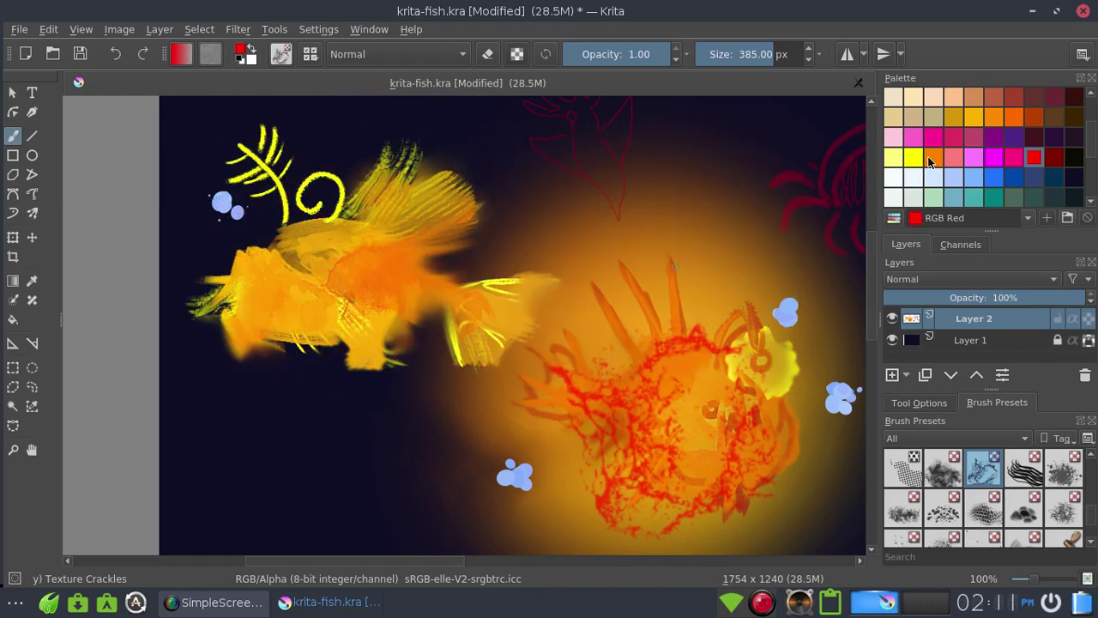
pyautogui.click(929, 162)
pyautogui.moveTo(463, 257)
pyautogui.mouseDown()
pyautogui.moveTo(367, 274)
pyautogui.moveTo(331, 323)
pyautogui.moveTo(298, 301)
pyautogui.moveTo(269, 214)
pyautogui.moveTo(314, 184)
pyautogui.moveTo(318, 292)
pyautogui.mouseUp()
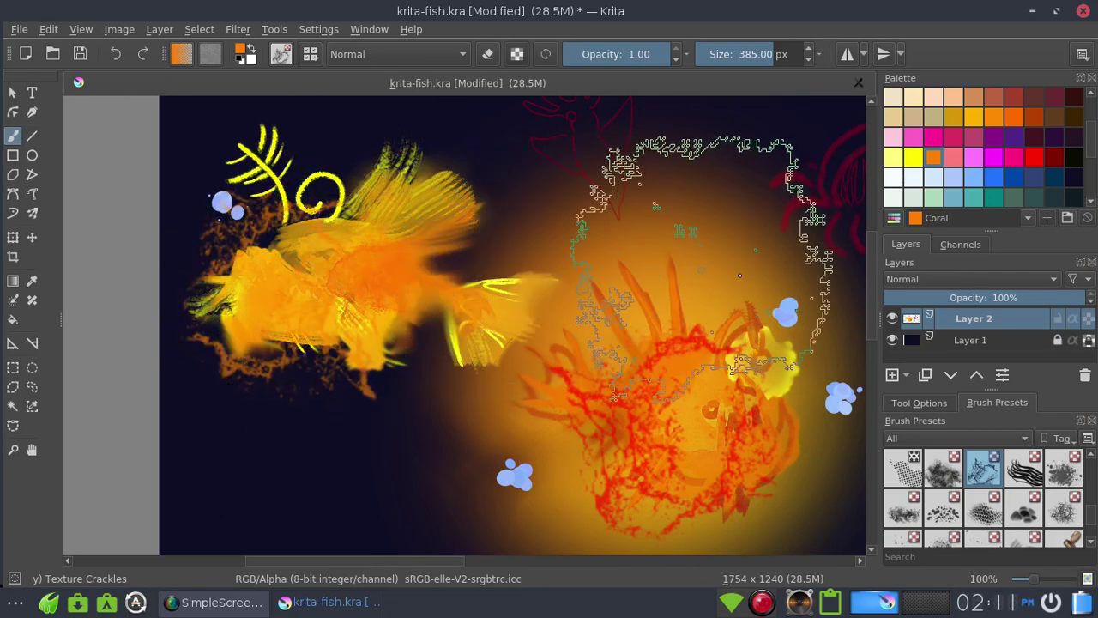
# Step: Test orange hair-texture and splat-texture strokes at lower left, undoing each
pyautogui.click(1030, 480)
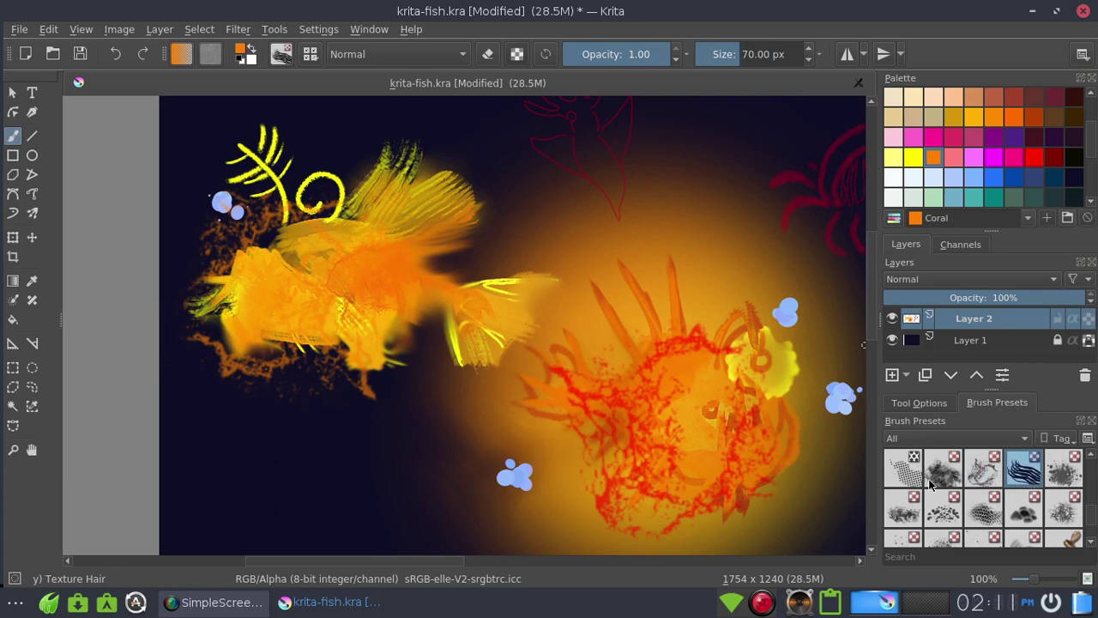
pyautogui.moveTo(329, 485)
pyautogui.mouseDown()
pyautogui.moveTo(360, 463)
pyautogui.moveTo(437, 462)
pyautogui.mouseUp()
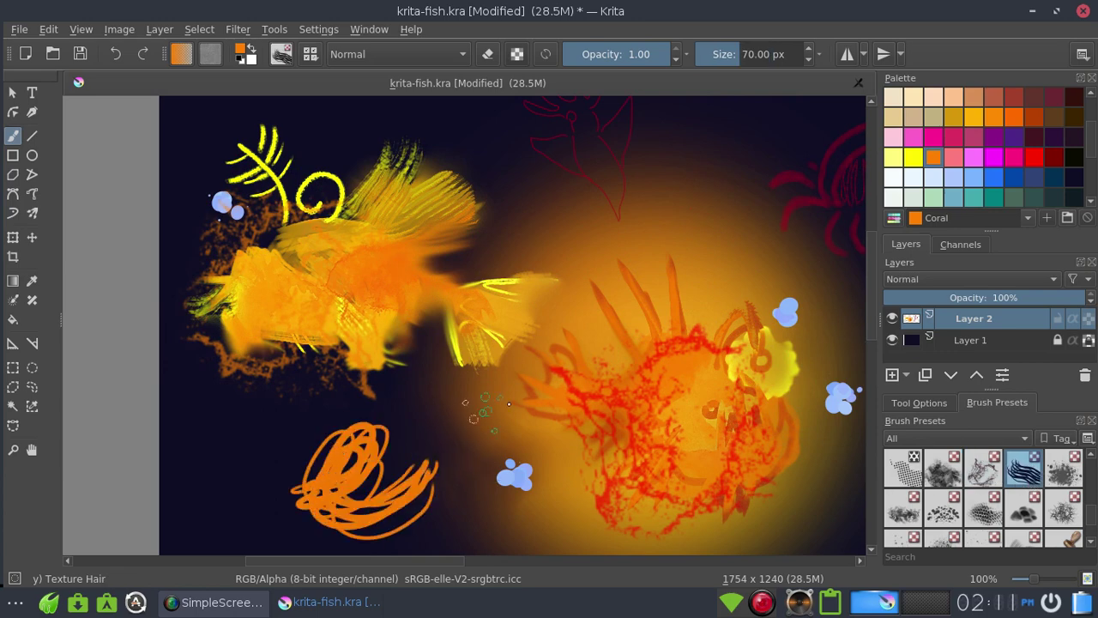
pyautogui.hotkey('ctrl', 'z')
pyautogui.click(1064, 470)
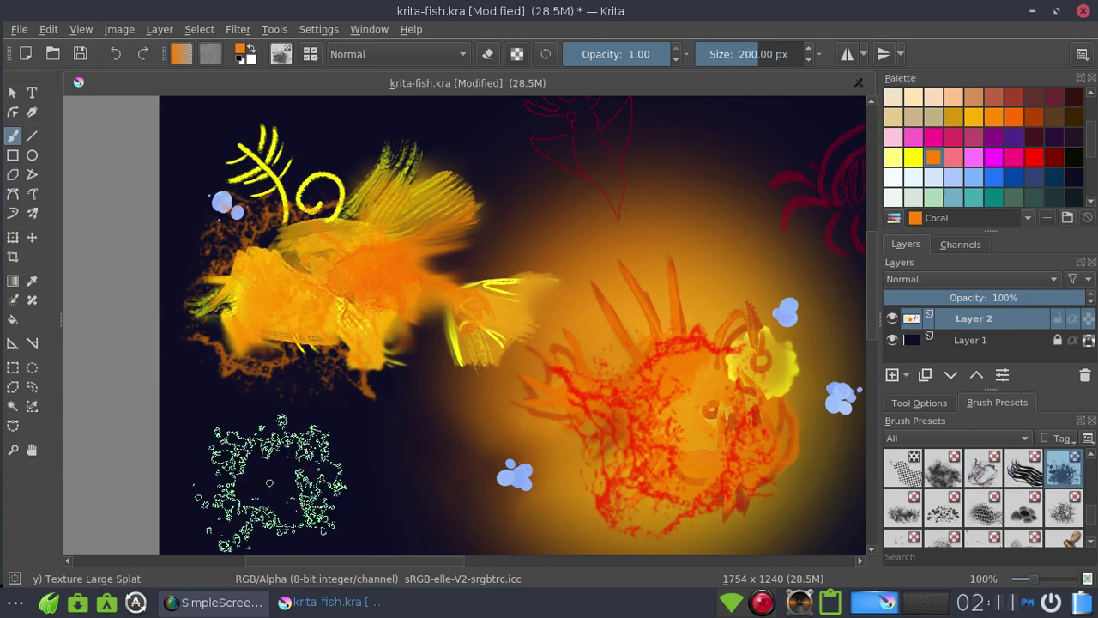
pyautogui.moveTo(492, 446); pyautogui.dragTo(386, 446)
pyautogui.hotkey('ctrl', 'z')
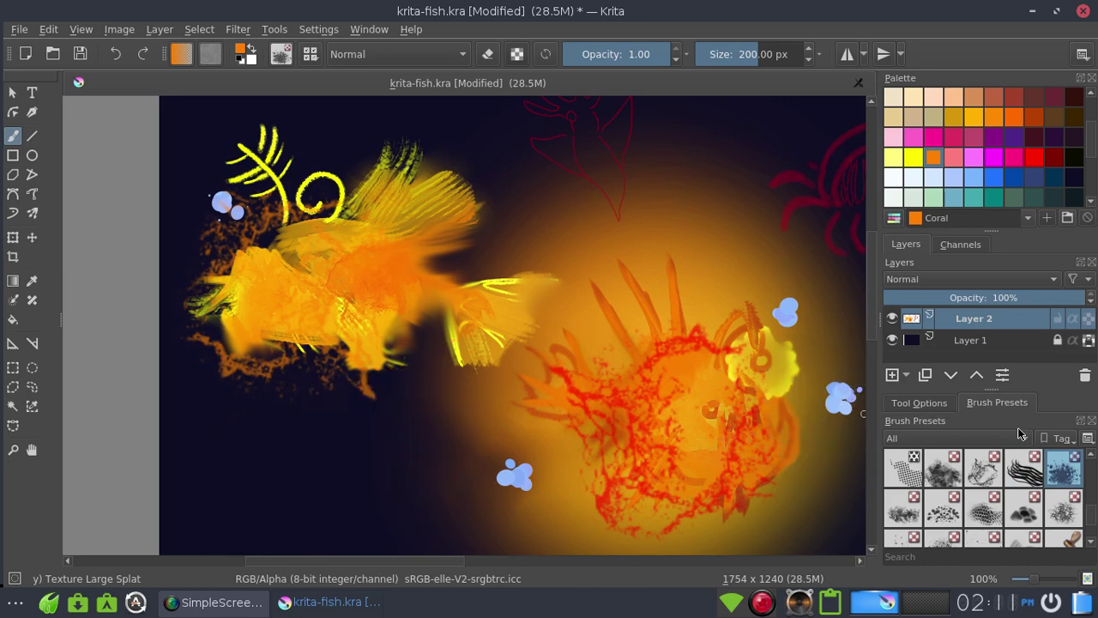
# Step: Test Texture Noise strokes in orange and magenta, undoing each
pyautogui.click(1091, 545)
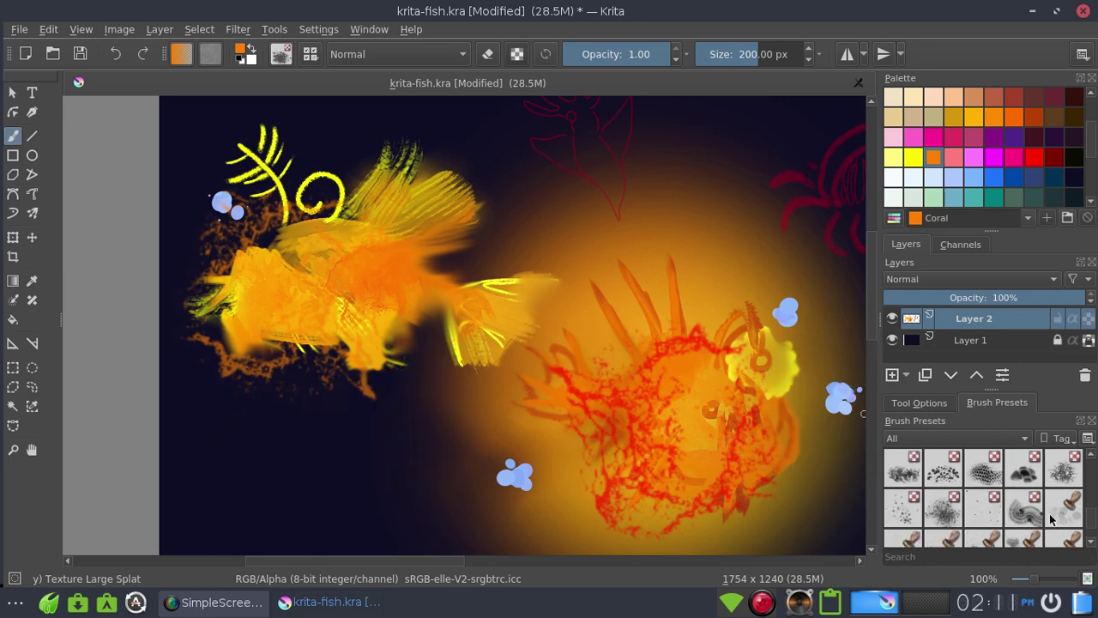
pyautogui.click(913, 473)
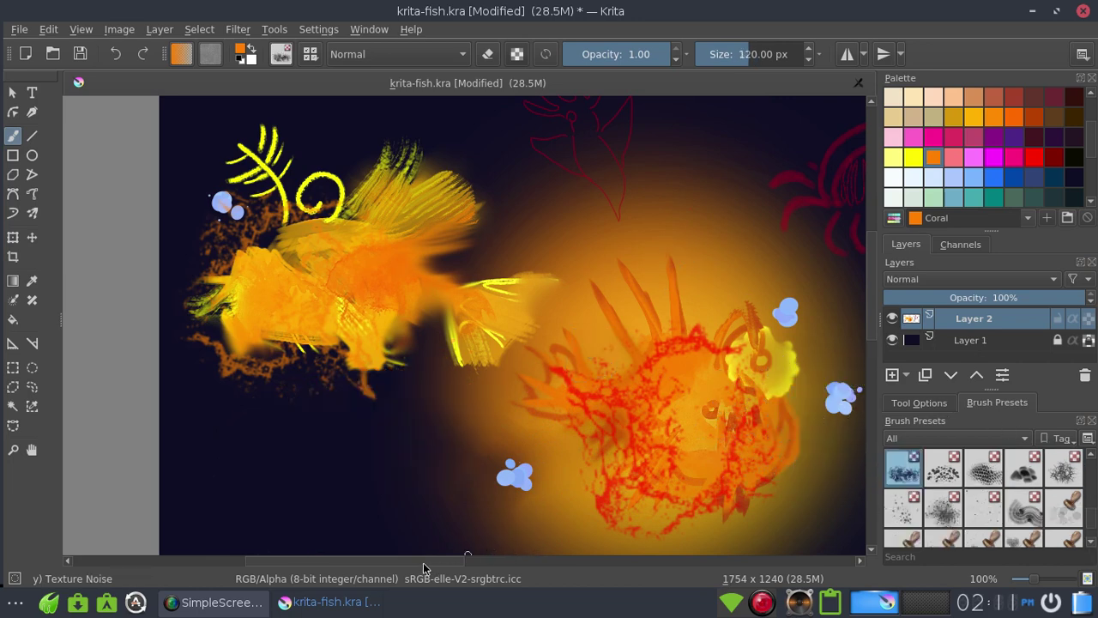
pyautogui.moveTo(423, 566); pyautogui.dragTo(445, 565)
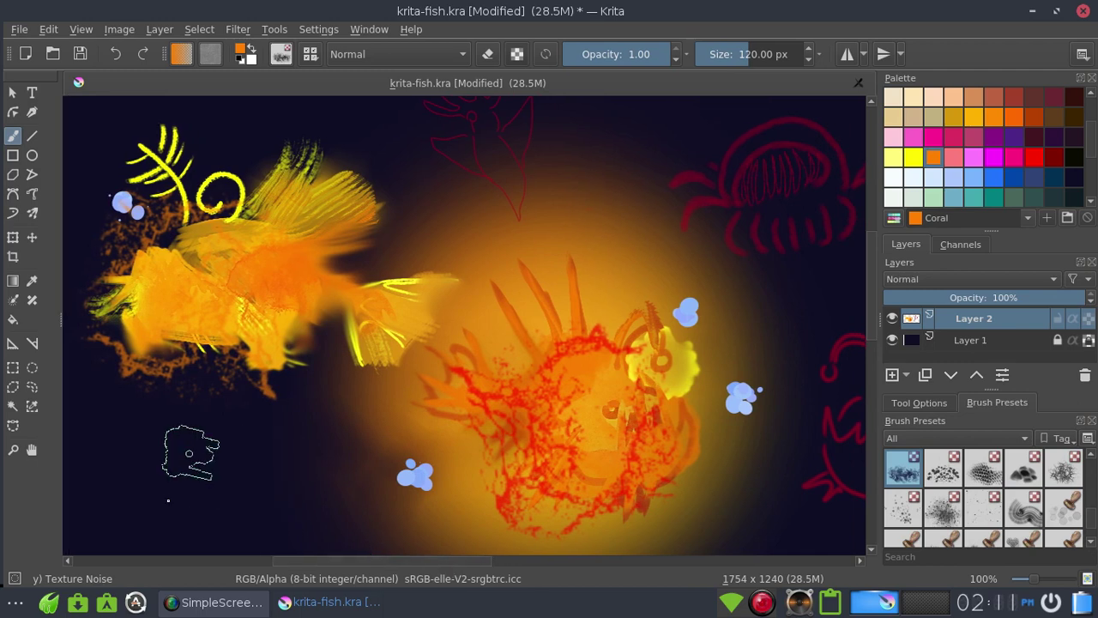
pyautogui.moveTo(170, 502); pyautogui.dragTo(240, 429)
pyautogui.hotkey('ctrl', 'z')
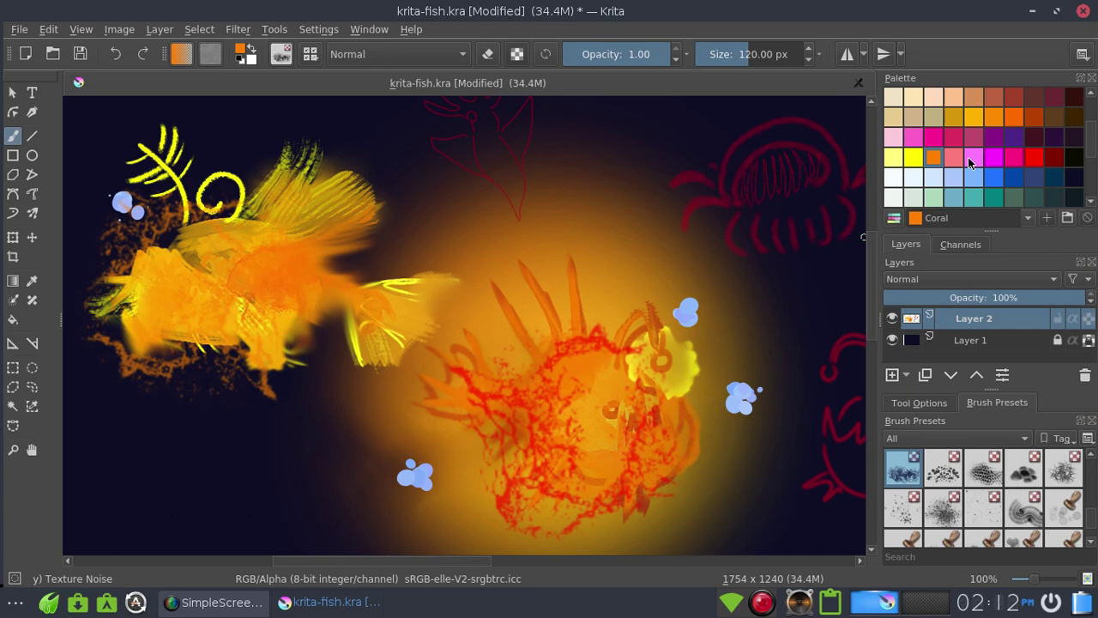
pyautogui.click(994, 157)
pyautogui.moveTo(726, 182)
pyautogui.mouseDown()
pyautogui.moveTo(780, 177)
pyautogui.moveTo(789, 152)
pyautogui.moveTo(822, 164)
pyautogui.mouseUp()
pyautogui.hotkey('ctrl', 'z')
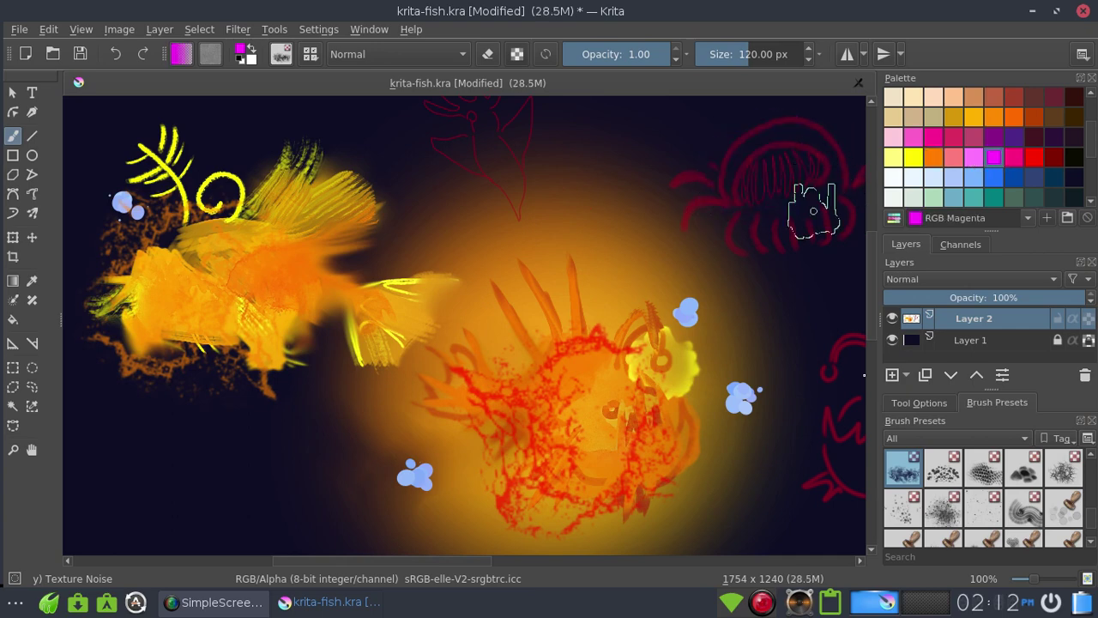
# Step: After undoing a Random Particles test, paint a magenta Texture Reptile band along the bottom
pyautogui.click(944, 471)
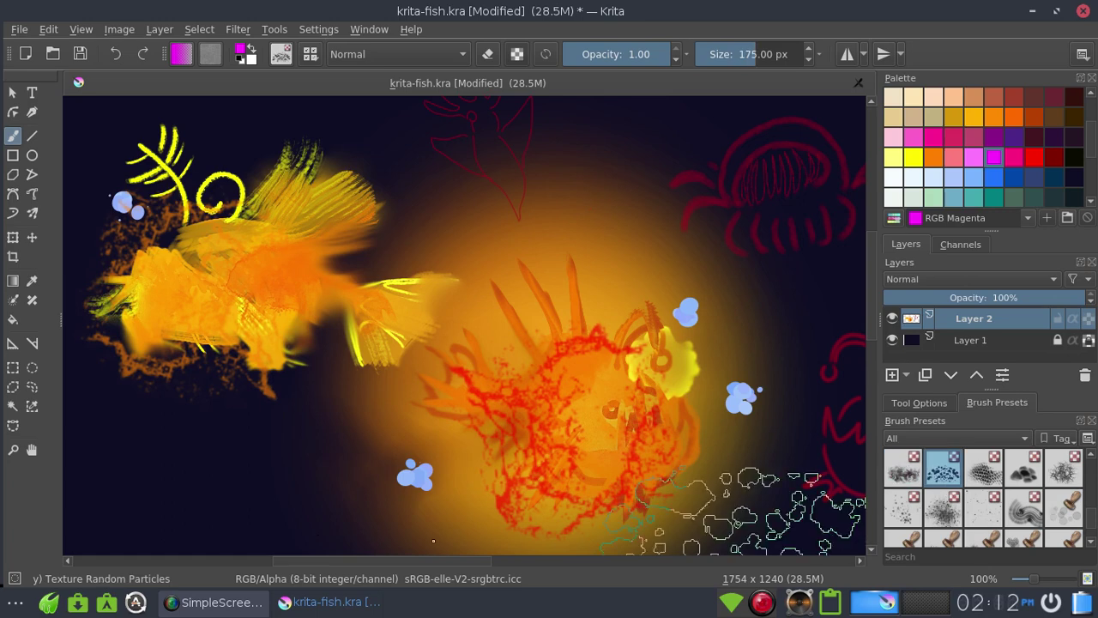
pyautogui.moveTo(738, 523); pyautogui.dragTo(184, 534)
pyautogui.hotkey('ctrl', 'z')
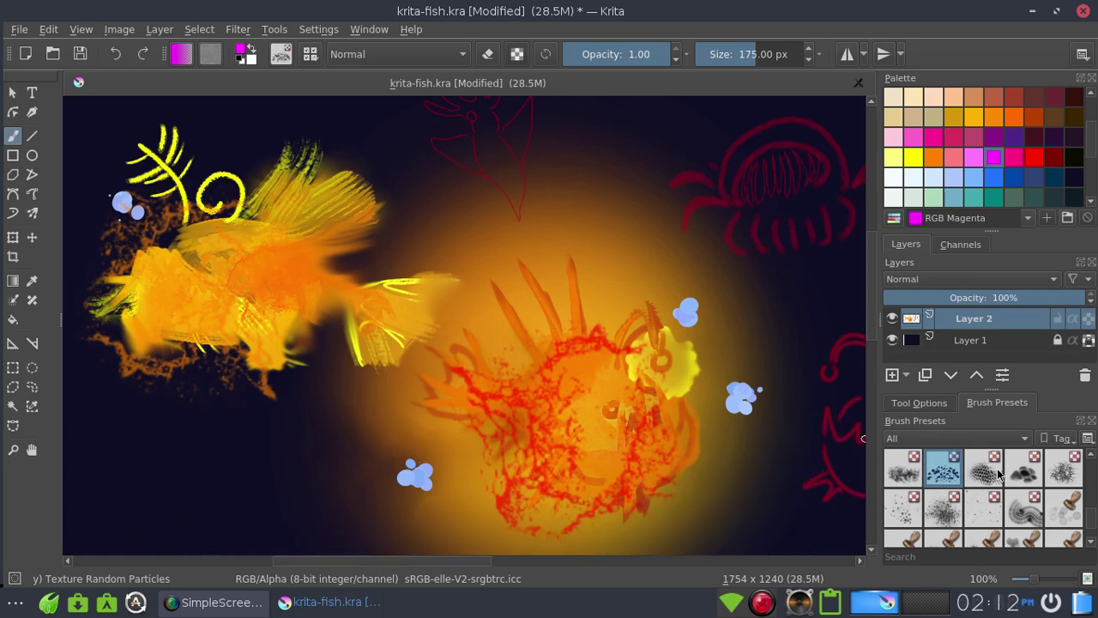
pyautogui.click(984, 471)
pyautogui.moveTo(225, 486); pyautogui.dragTo(678, 485)
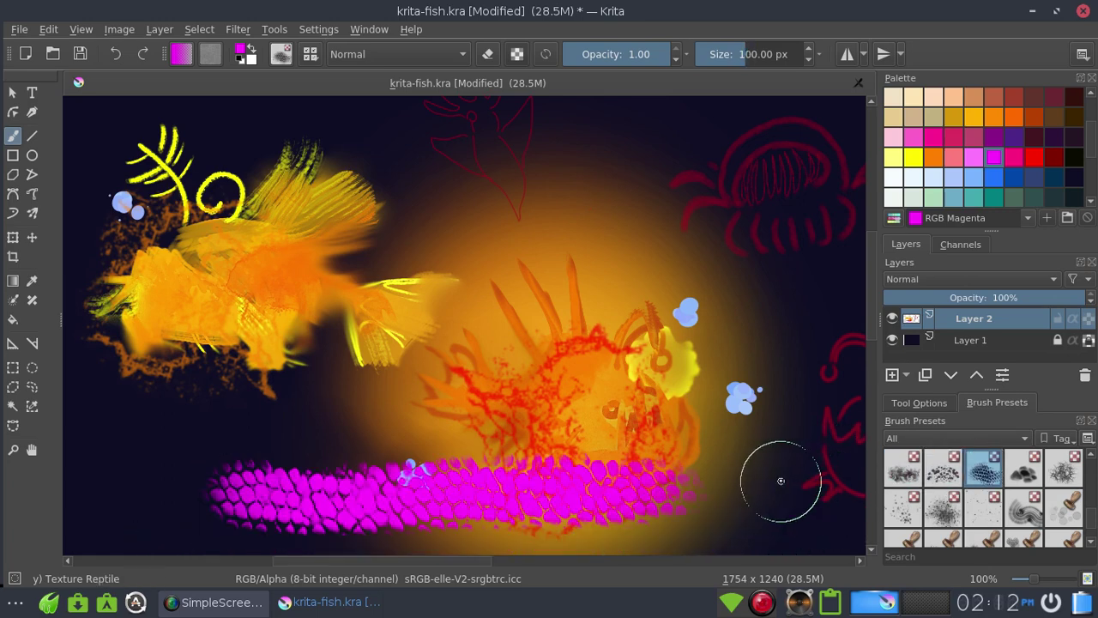
# Step: Undo the Reptile stroke and try magenta and teal Texture Snow Pile strokes, undoing each
pyautogui.hotkey('ctrl', 'z')
pyautogui.click(1026, 470)
pyautogui.moveTo(700, 446); pyautogui.dragTo(129, 459)
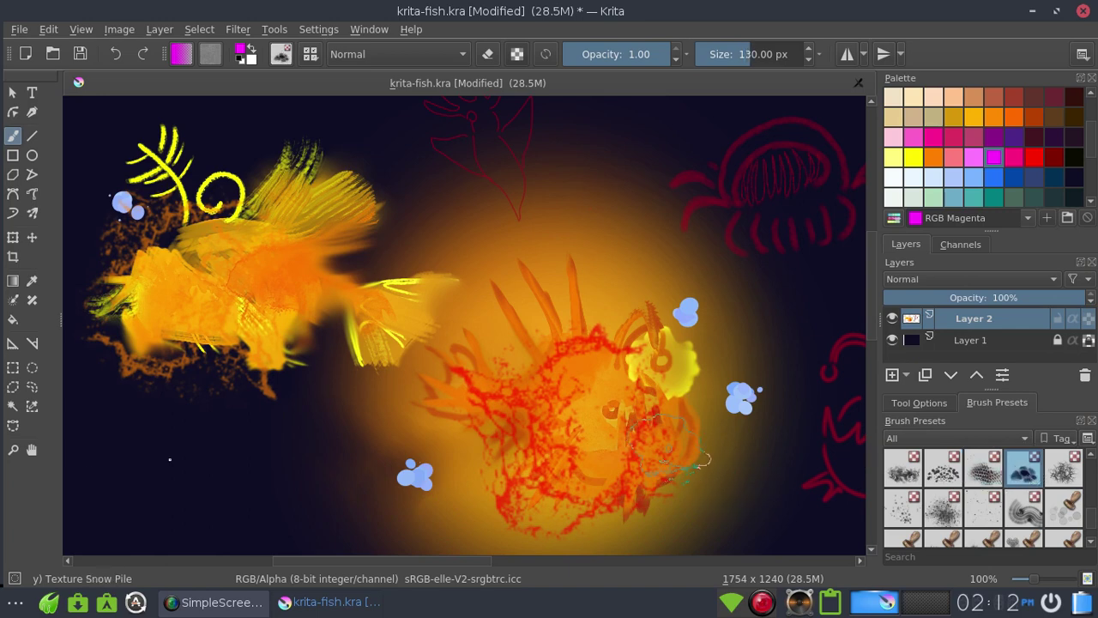
pyautogui.hotkey('ctrl', 'z')
pyautogui.click(973, 198)
pyautogui.moveTo(455, 369); pyautogui.dragTo(138, 524)
pyautogui.hotkey('ctrl', 'z')
pyautogui.moveTo(180, 451)
pyautogui.mouseDown()
pyautogui.moveTo(206, 468)
pyautogui.moveTo(502, 481)
pyautogui.mouseUp()
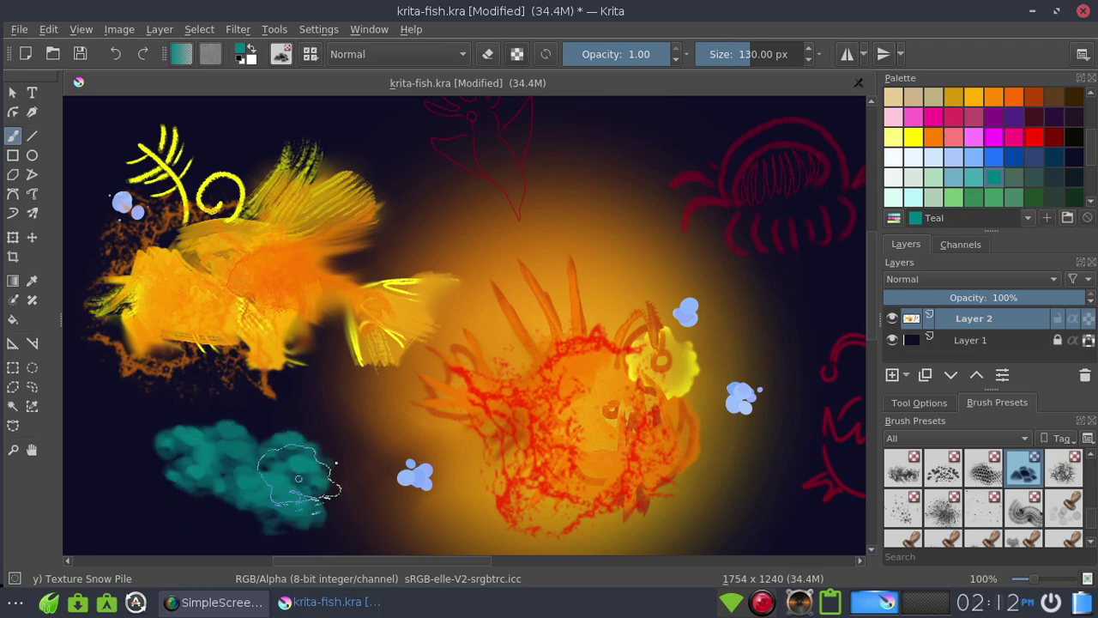
pyautogui.hotkey('ctrl', 'z')
pyautogui.hotkey('ctrl', 'z')
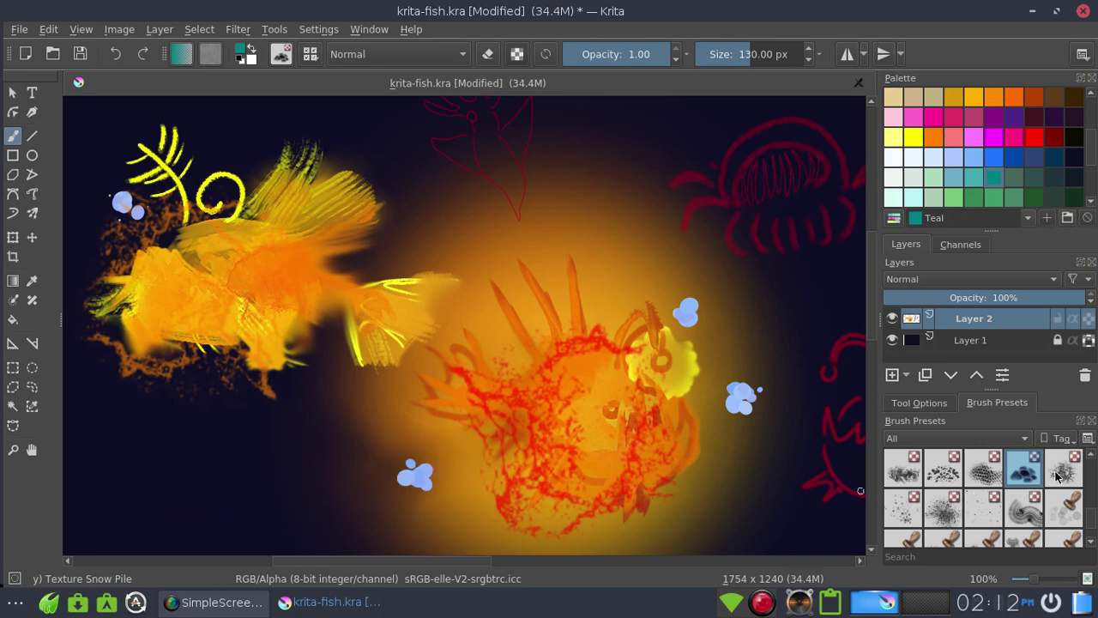
# Step: After undone Texture Spines trials, spatter teal Texture Splat dots across the lower left
pyautogui.click(1064, 470)
pyautogui.moveTo(252, 465)
pyautogui.mouseDown()
pyautogui.moveTo(283, 429)
pyautogui.moveTo(447, 428)
pyautogui.mouseUp()
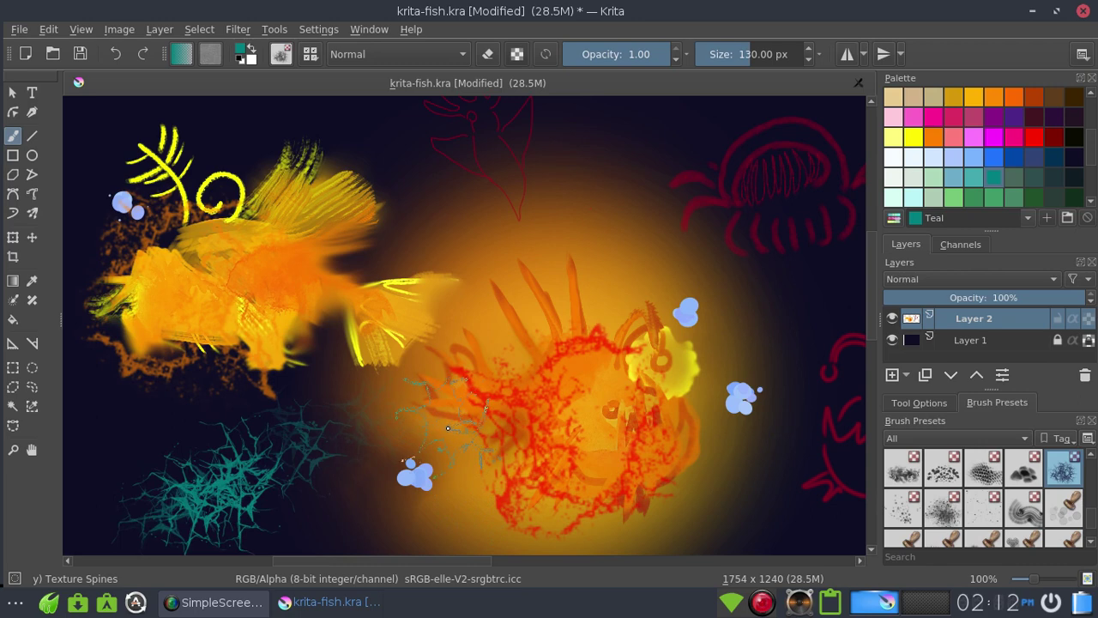
pyautogui.hotkey('ctrl', 'z')
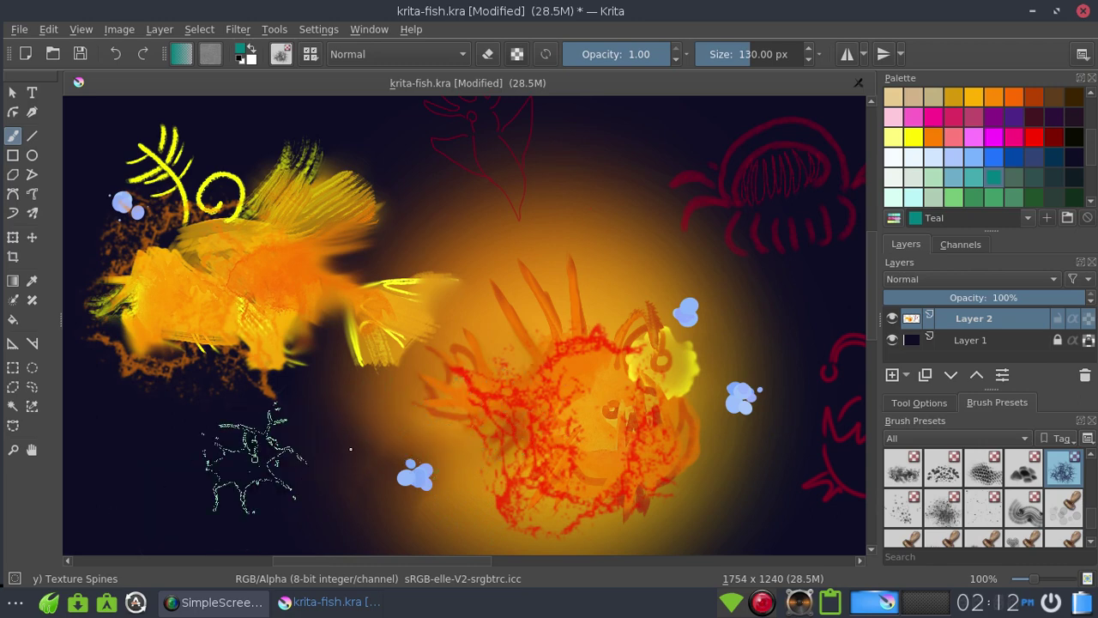
pyautogui.moveTo(245, 453); pyautogui.dragTo(142, 491)
pyautogui.hotkey('ctrl', 'z')
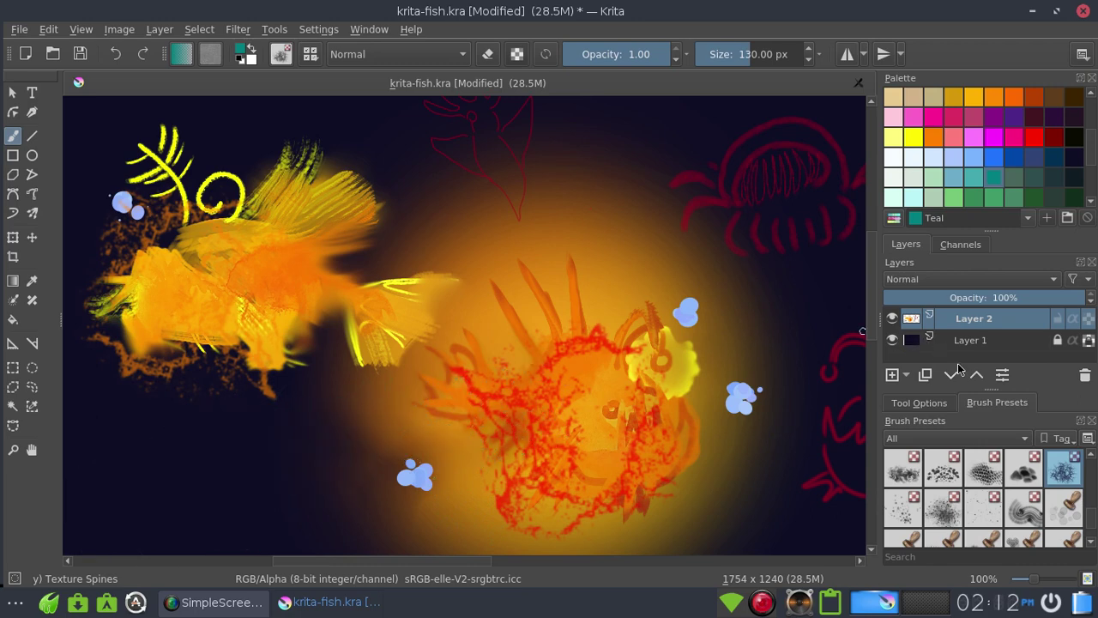
pyautogui.click(901, 508)
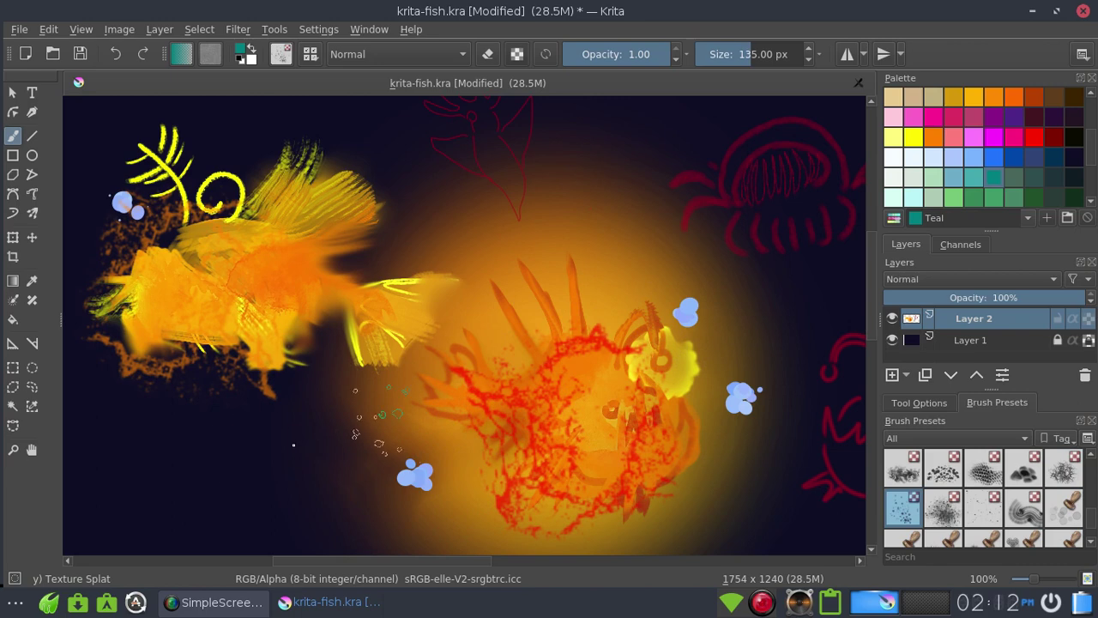
pyautogui.moveTo(172, 489); pyautogui.dragTo(343, 470)
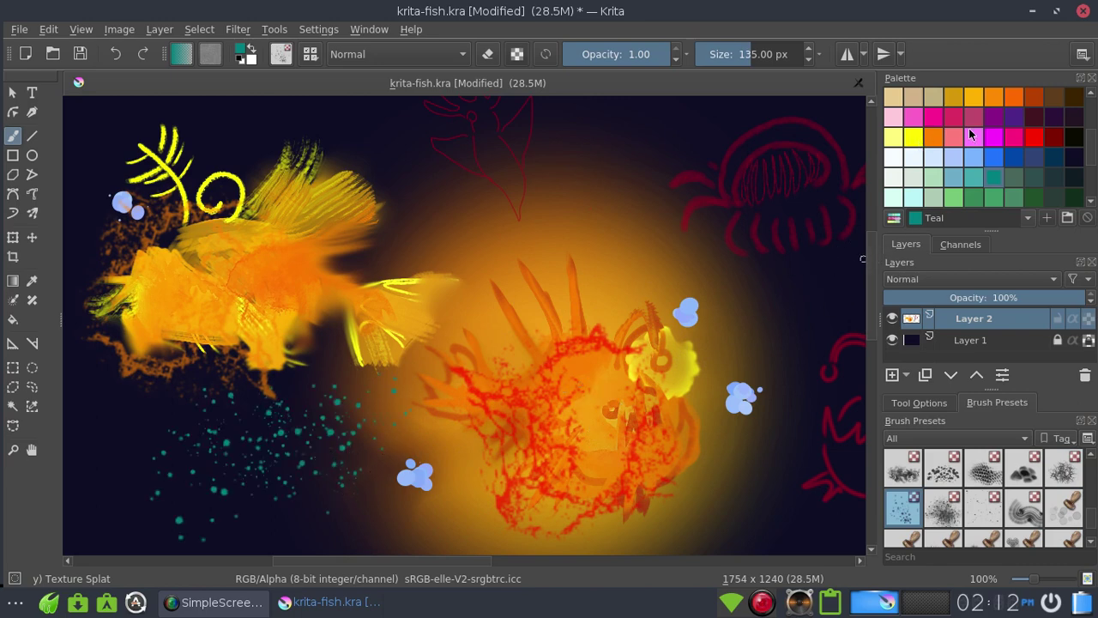
# Step: Splat red dots above the right fish; try and undo orange and cobalt Texture Spray
pyautogui.click(1034, 137)
pyautogui.moveTo(592, 241); pyautogui.dragTo(489, 248)
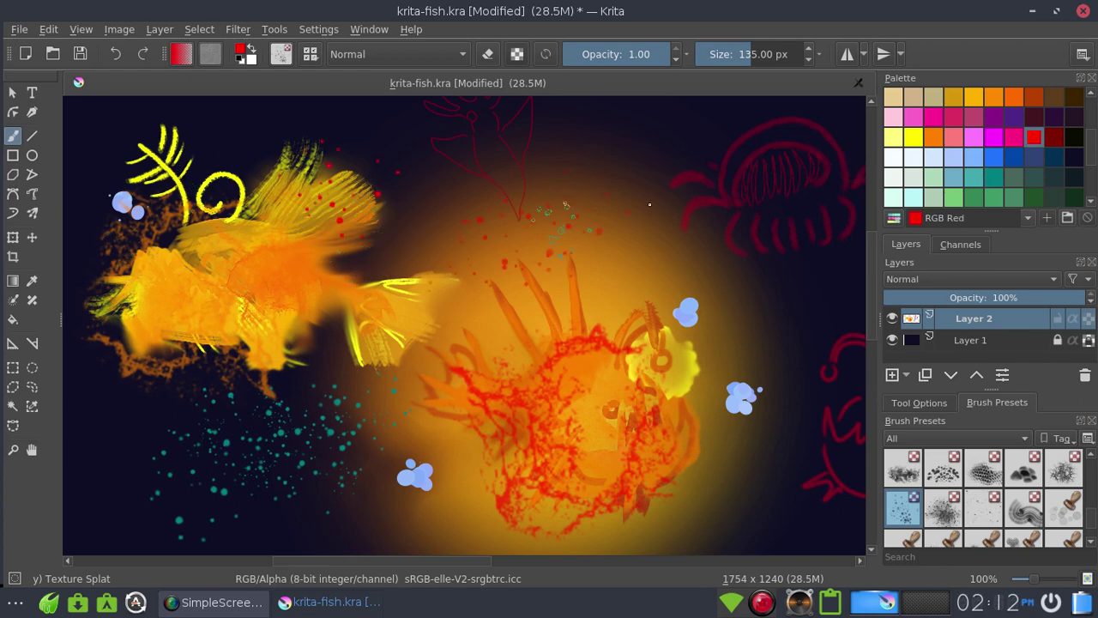
pyautogui.click(933, 137)
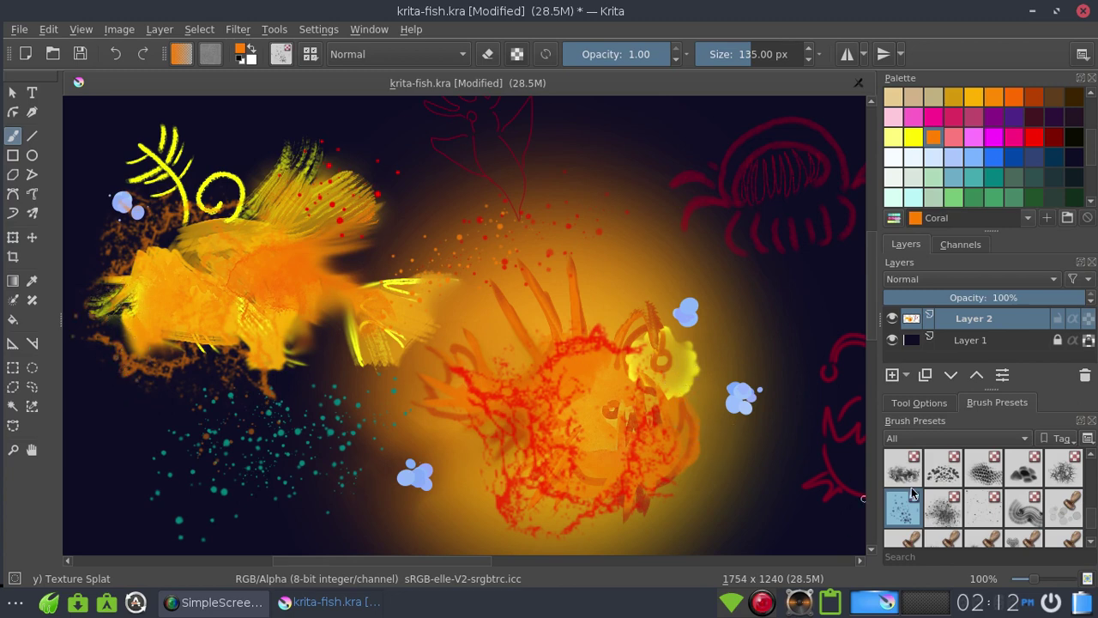
pyautogui.click(939, 516)
pyautogui.moveTo(509, 316); pyautogui.dragTo(532, 258)
pyautogui.hotkey('ctrl', 'z')
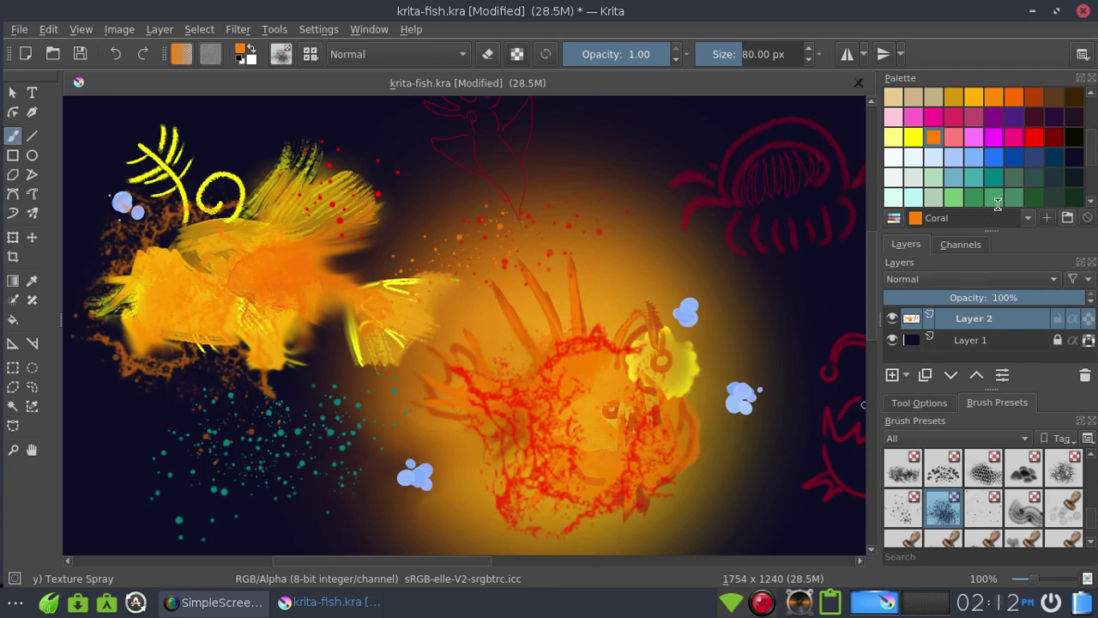
pyautogui.click(1014, 157)
pyautogui.moveTo(772, 258)
pyautogui.mouseDown()
pyautogui.moveTo(738, 322)
pyautogui.moveTo(592, 245)
pyautogui.mouseUp()
pyautogui.hotkey('ctrl', 'z')
# Step: Spray midnight blue speckles over the orange glow, the lower bubble and the lower right
pyautogui.click(1075, 157)
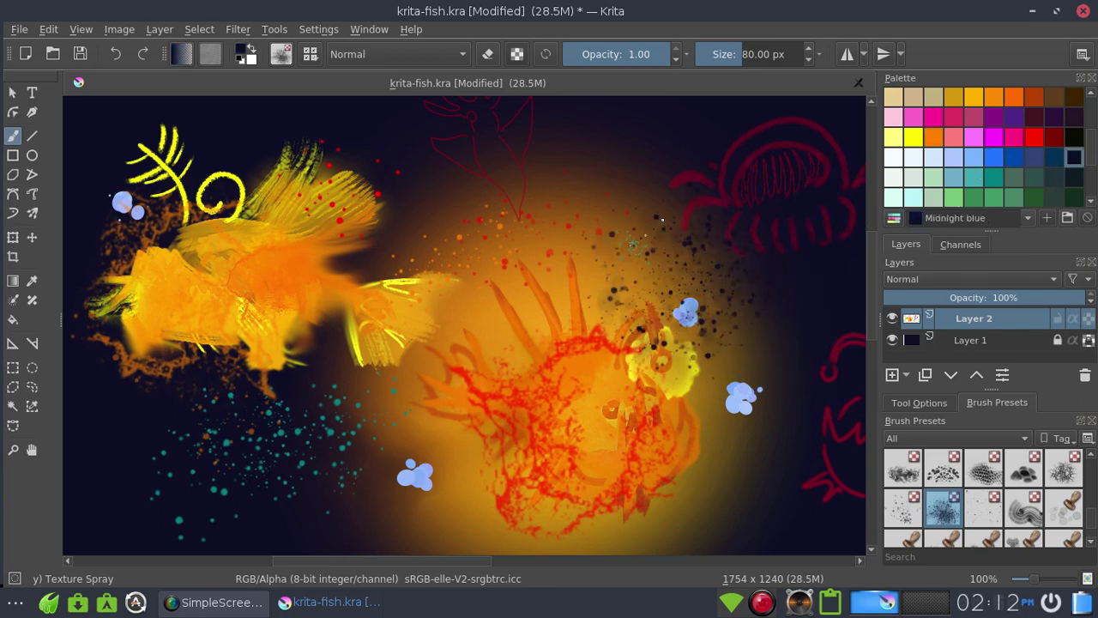
pyautogui.moveTo(422, 292); pyautogui.dragTo(523, 214)
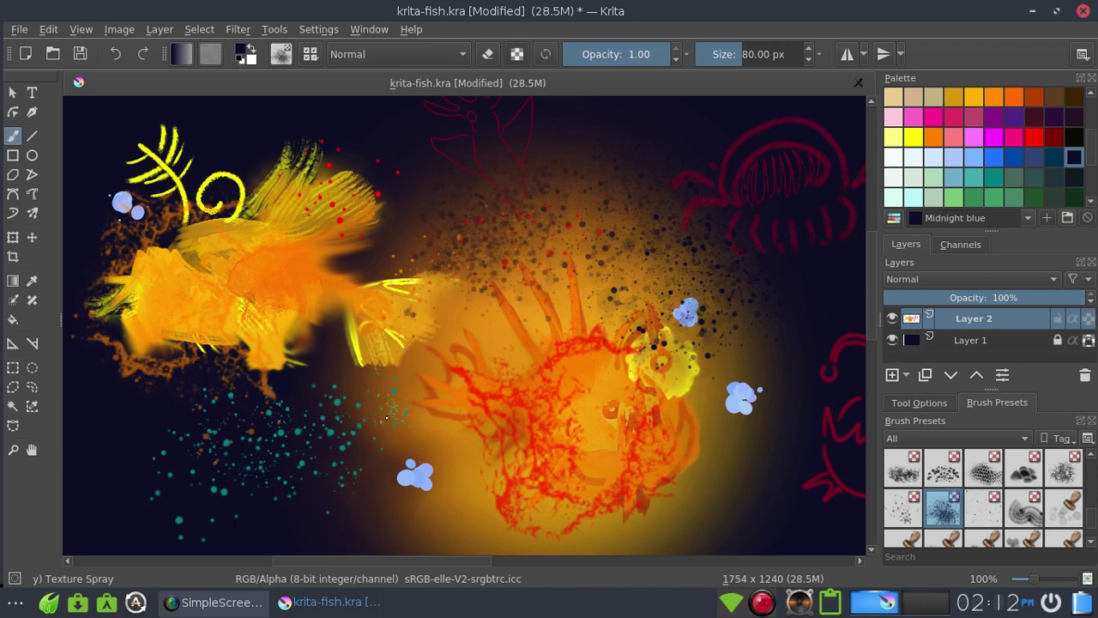
pyautogui.moveTo(371, 436); pyautogui.dragTo(421, 487)
pyautogui.moveTo(729, 486)
pyautogui.mouseDown()
pyautogui.moveTo(472, 539)
pyautogui.moveTo(567, 513)
pyautogui.mouseUp()
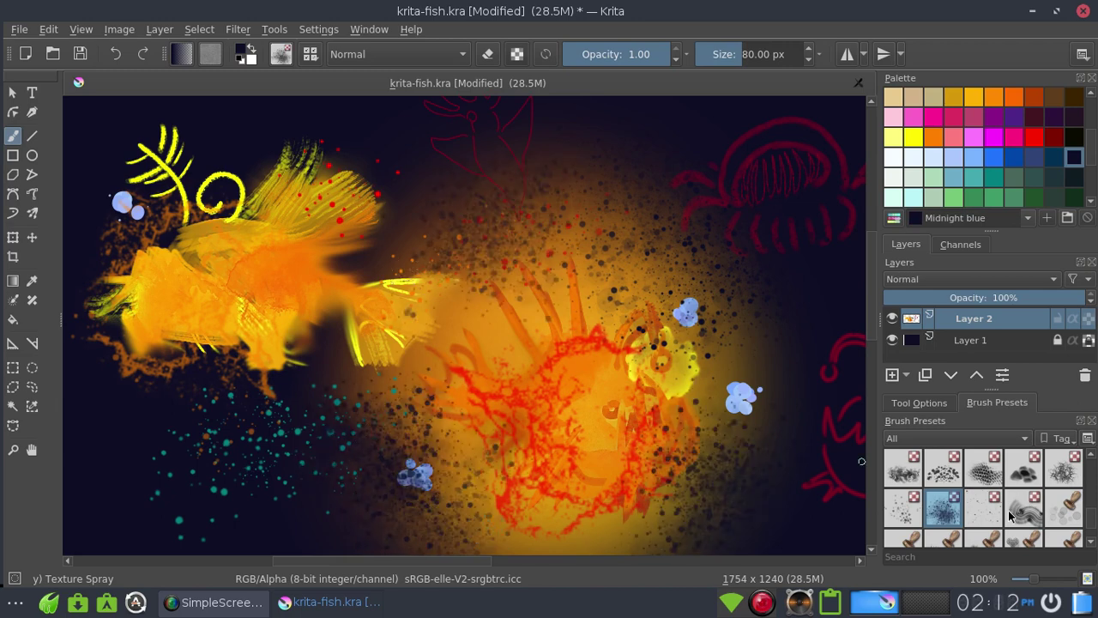
# Step: Try Texture Starfield and Wood Fiber, undo the wood-grain stroke, and switch to red
pyautogui.click(983, 508)
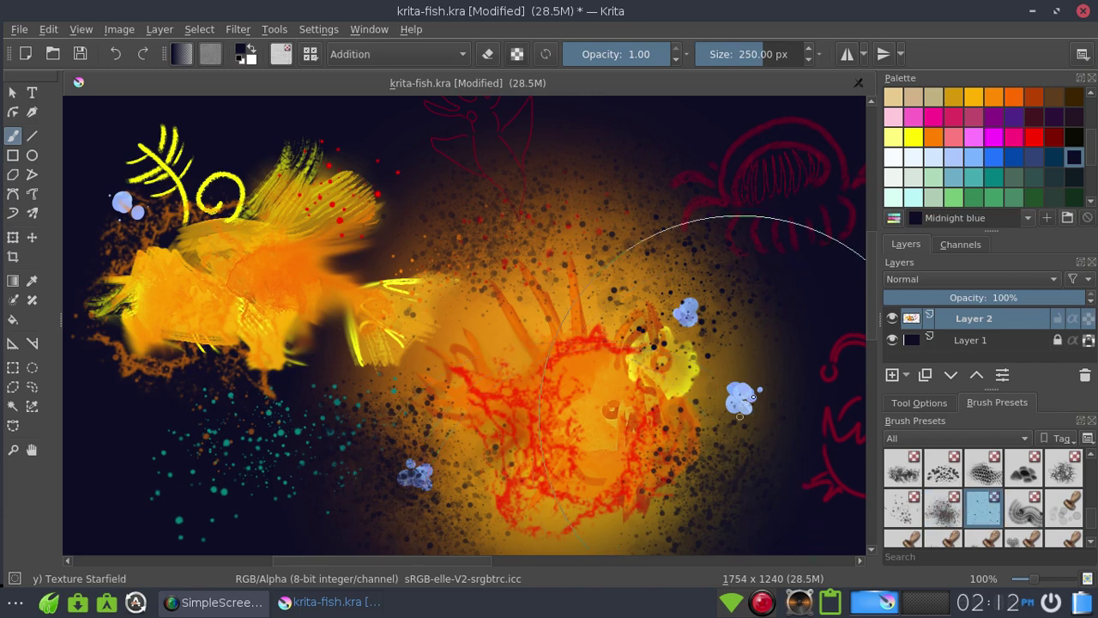
pyautogui.click(1024, 508)
pyautogui.moveTo(519, 344); pyautogui.dragTo(760, 343)
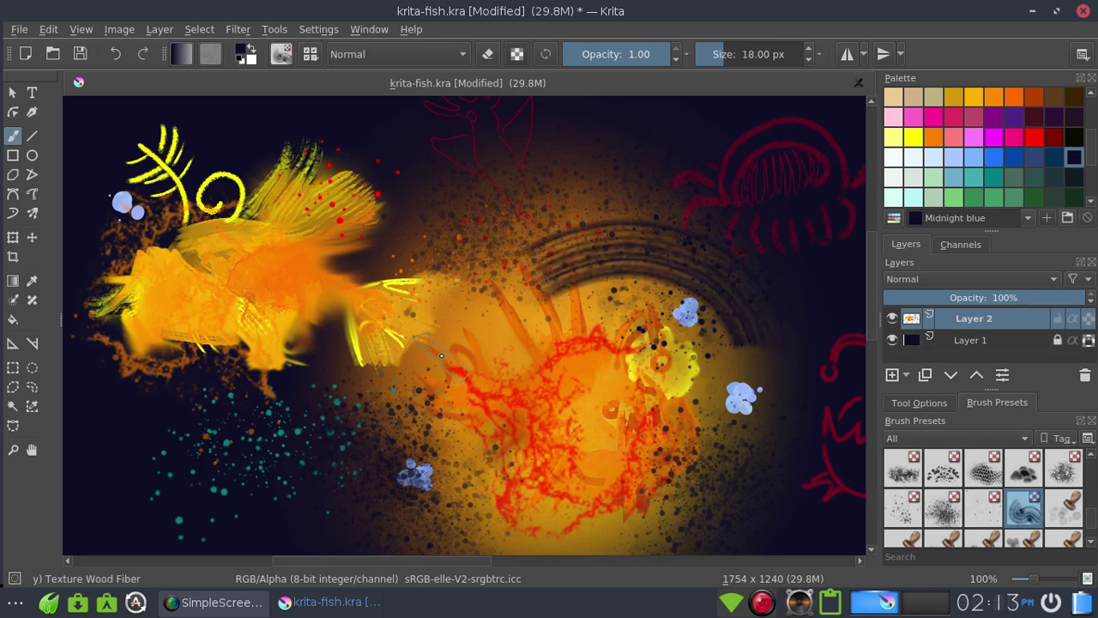
pyautogui.hotkey('ctrl', 'z')
pyautogui.click(1033, 137)
pyautogui.scroll(5, 765, 322)
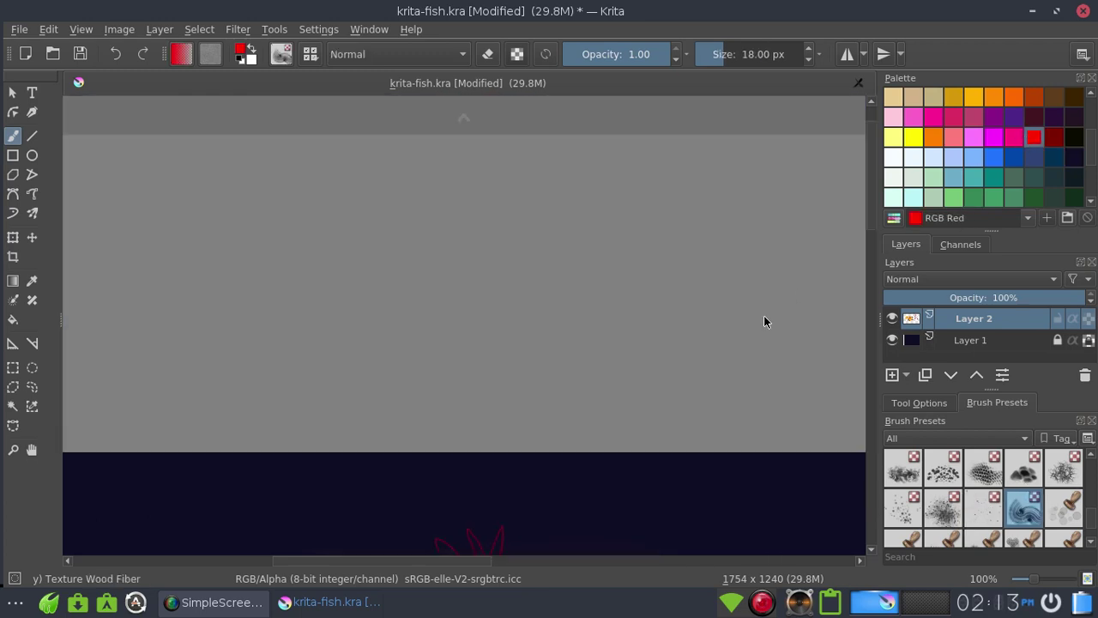
# Step: Undo the red horizontal stroke and a trial deep carmine diagonal stroke in the lower left
pyautogui.scroll(-3, 871, 210)
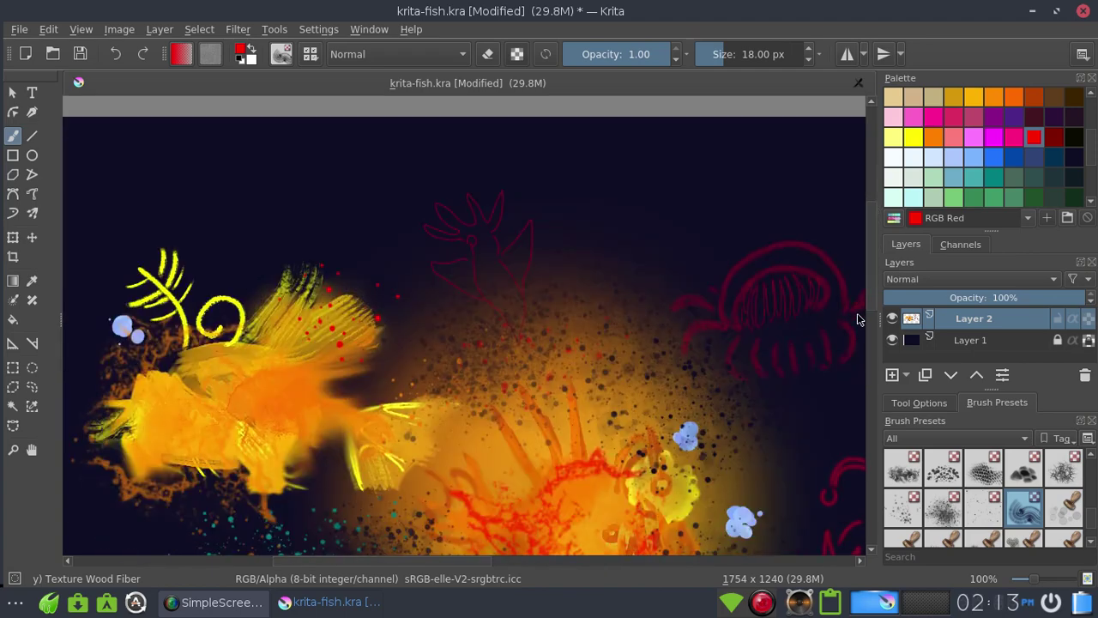
pyautogui.scroll(-2, 858, 314)
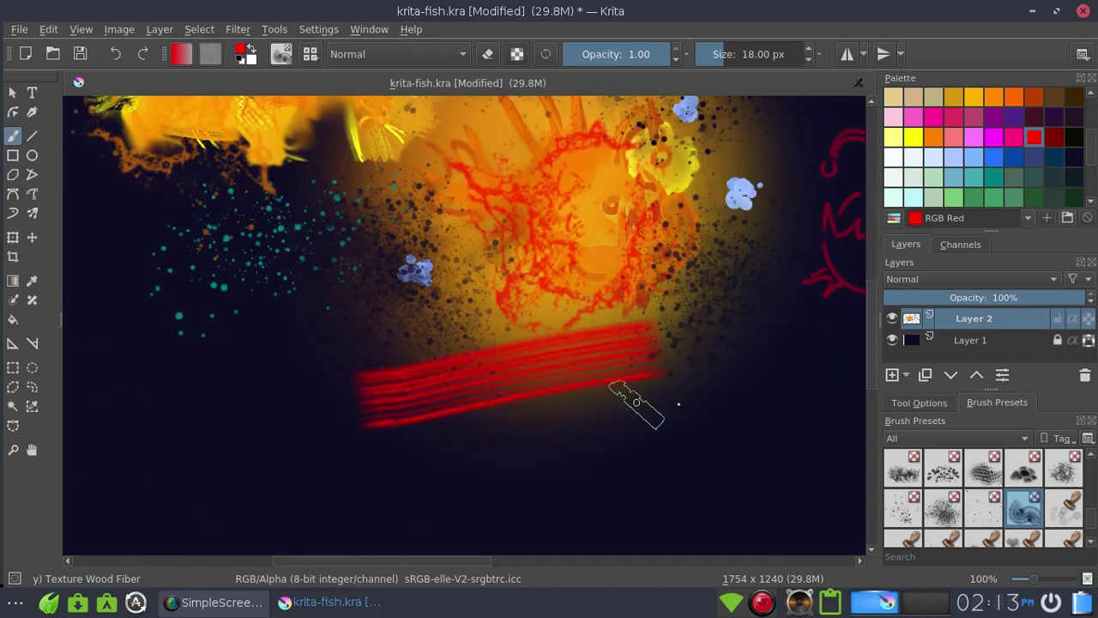
pyautogui.hotkey('ctrl', 'z')
pyautogui.click(1054, 137)
pyautogui.moveTo(257, 464); pyautogui.dragTo(404, 395)
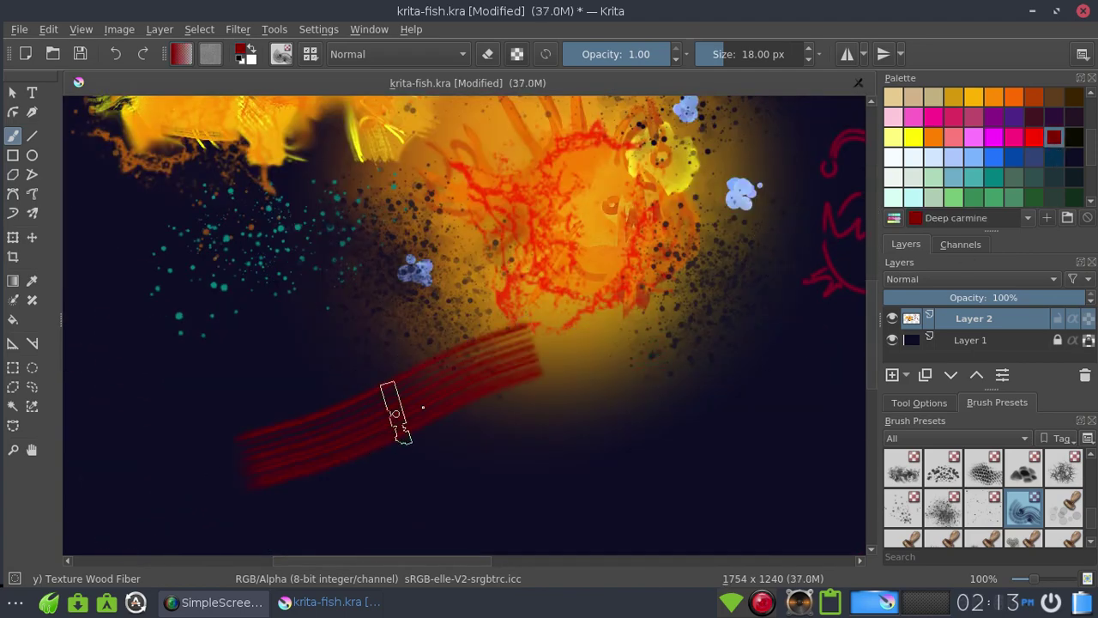
pyautogui.hotkey('ctrl', 'z')
# Step: Stamp red Stamp Bokeh circles across the canvas, then undo them
pyautogui.click(1064, 506)
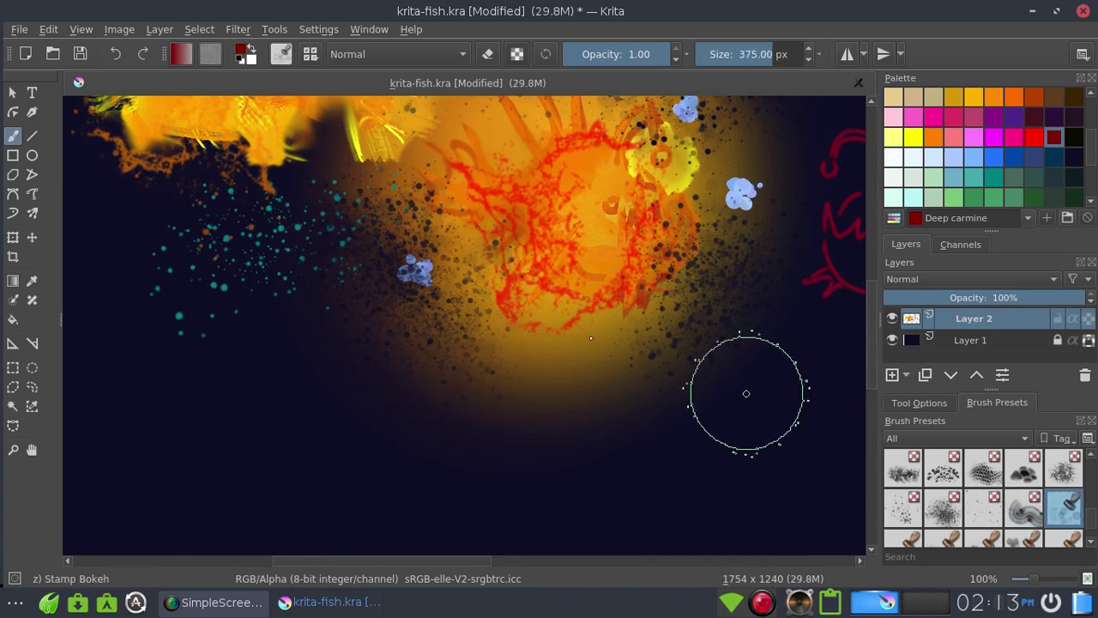
pyautogui.click(572, 264)
pyautogui.moveTo(572, 264)
pyautogui.mouseDown()
pyautogui.moveTo(282, 331)
pyautogui.moveTo(281, 392)
pyautogui.moveTo(350, 392)
pyautogui.mouseUp()
pyautogui.moveTo(474, 388); pyautogui.dragTo(687, 403)
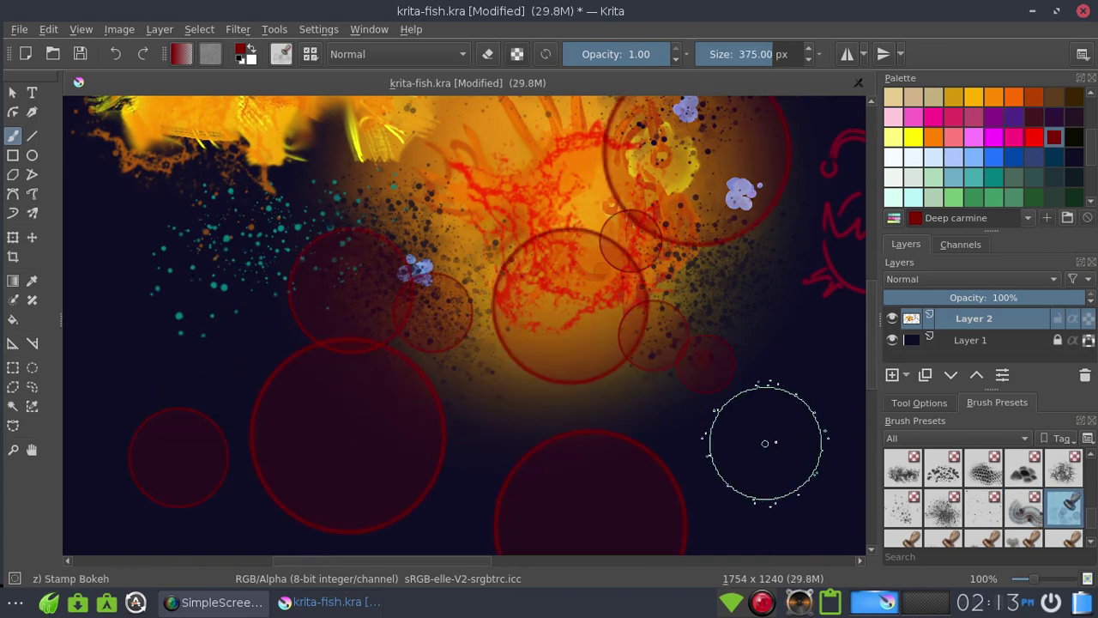
pyautogui.hotkey('ctrl', 'z')
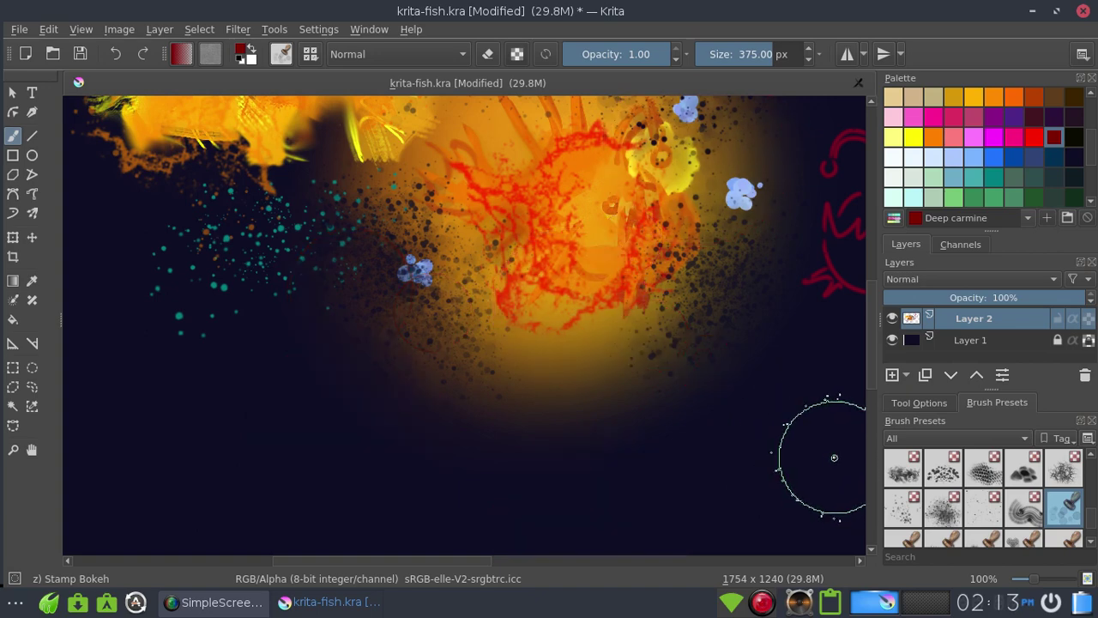
# Step: Try a red Stamp Floor stroke across the lower canvas, undo it, and pick yellow
pyautogui.click(903, 541)
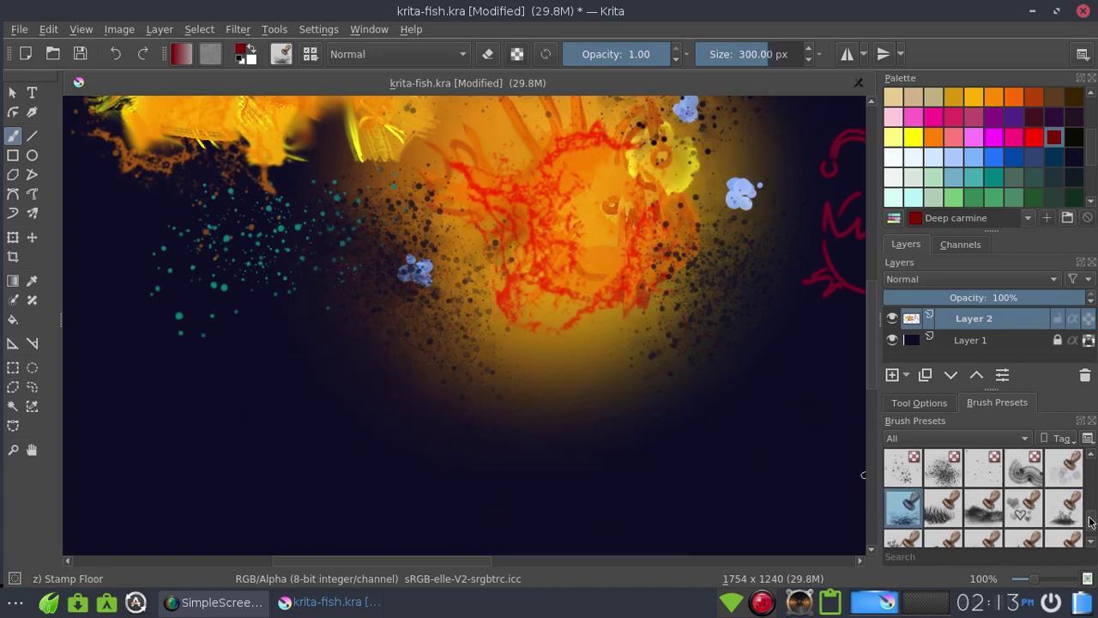
pyautogui.scroll(-2, 1091, 529)
pyautogui.scroll(2, 1091, 528)
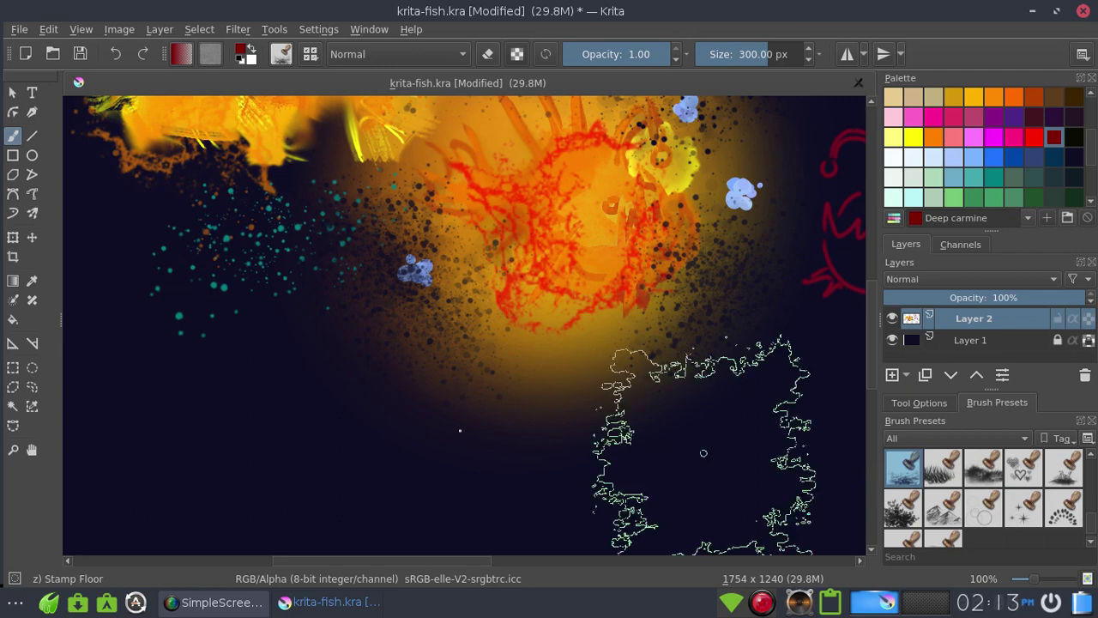
pyautogui.moveTo(703, 453); pyautogui.dragTo(238, 461)
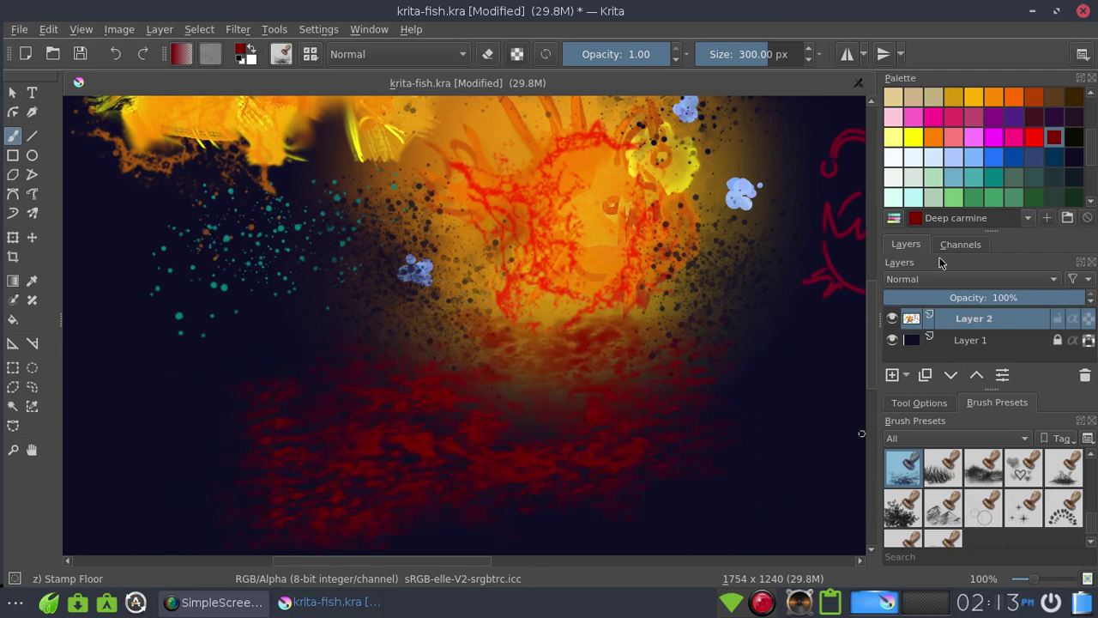
pyautogui.hotkey('ctrl', 'z')
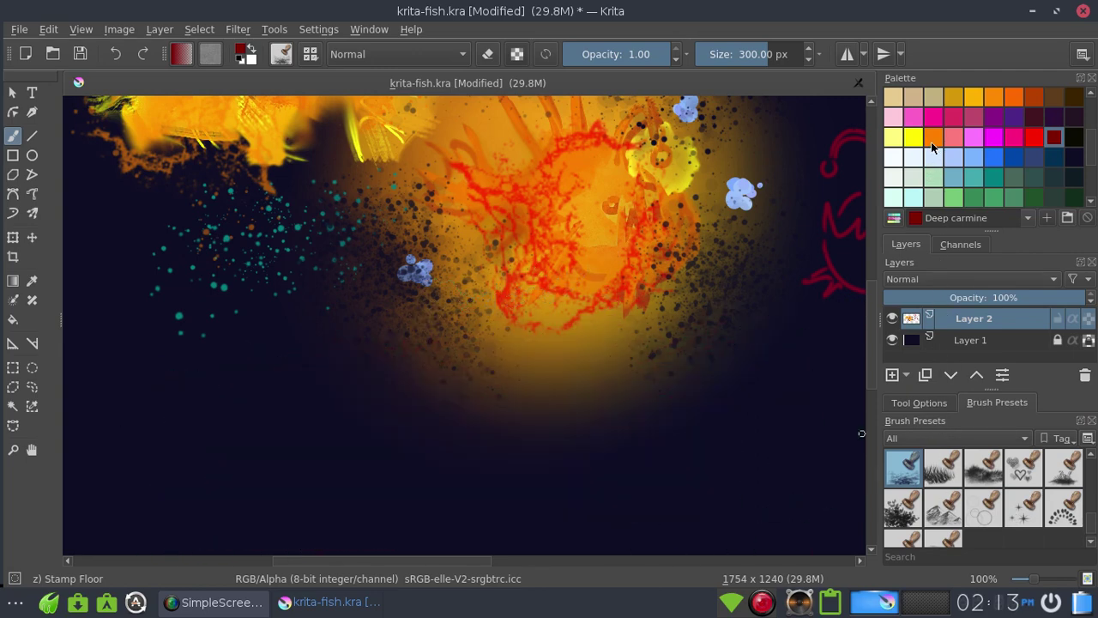
pyautogui.click(915, 138)
# Step: Try yellow Stamp Grass strips and grass patches on the lower canvas, undoing both
pyautogui.click(944, 506)
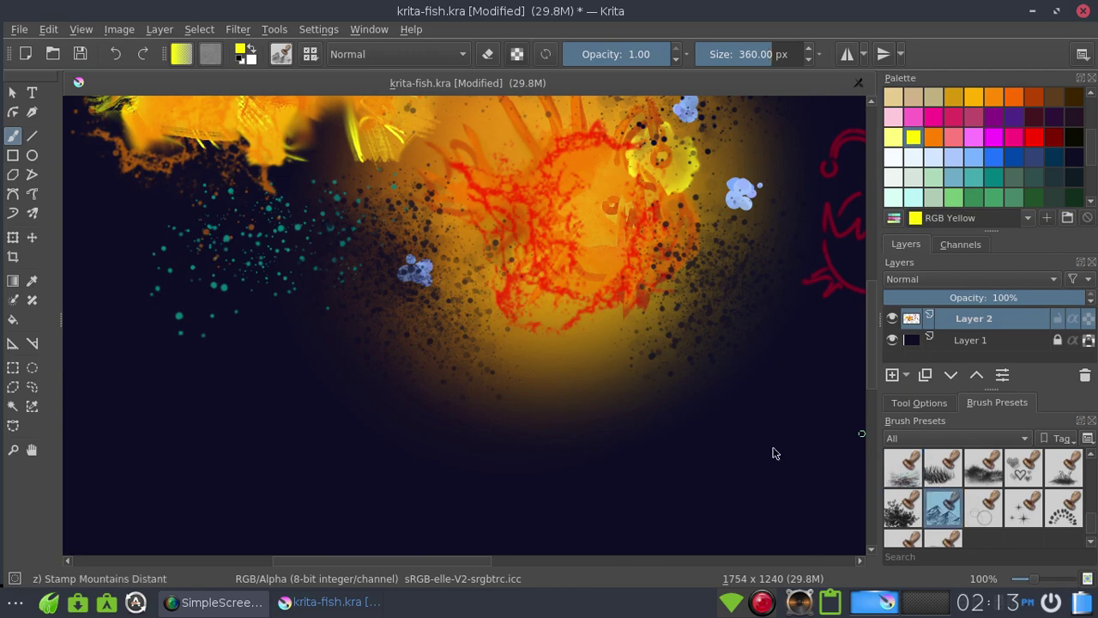
pyautogui.click(943, 467)
pyautogui.moveTo(695, 421); pyautogui.dragTo(407, 421)
pyautogui.hotkey('ctrl', 'z')
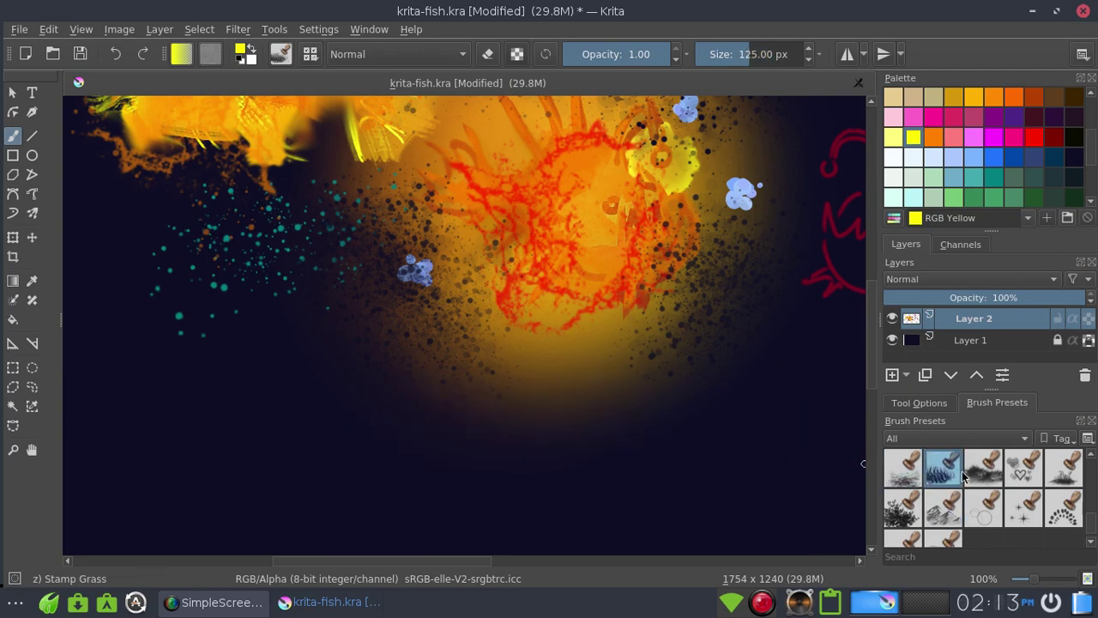
pyautogui.click(983, 467)
pyautogui.moveTo(782, 453); pyautogui.dragTo(750, 452)
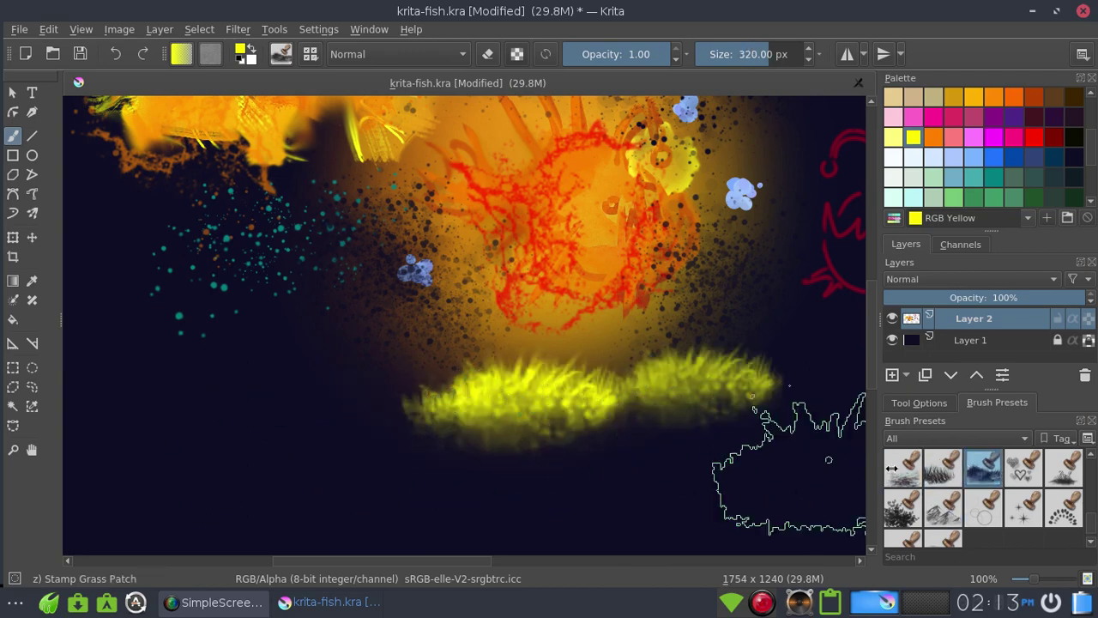
pyautogui.hotkey('ctrl', 'z')
# Step: Try yellow hearts, Herbals and leaves stamps on the lower canvas, undoing each
pyautogui.click(1023, 468)
pyautogui.click(705, 440)
pyautogui.hotkey('ctrl', 'z')
pyautogui.click(1064, 467)
pyautogui.moveTo(364, 442); pyautogui.dragTo(613, 442)
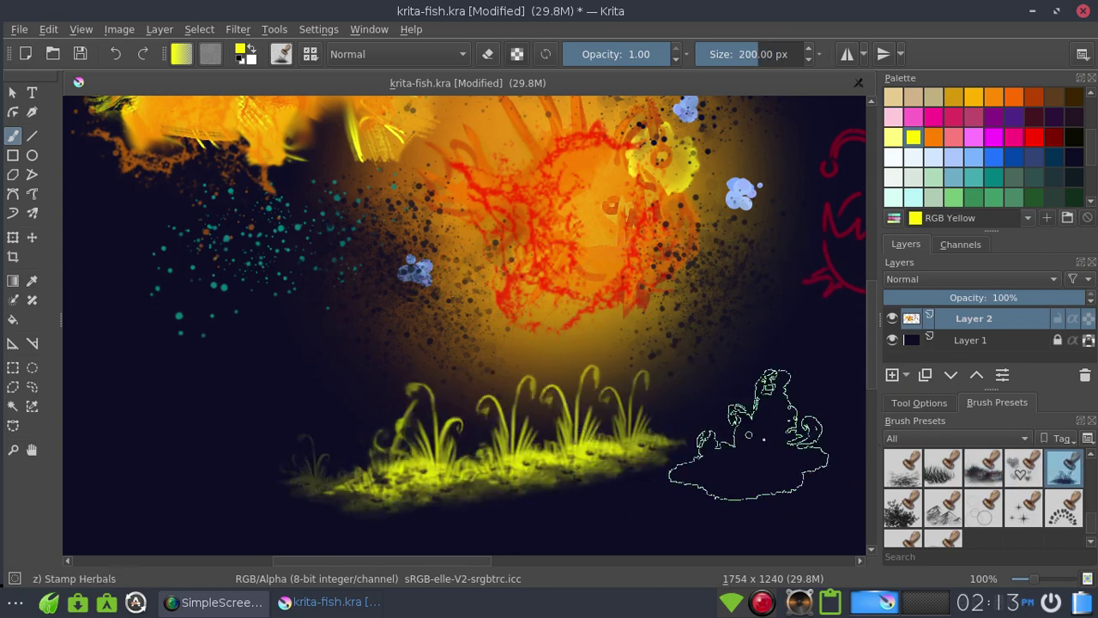
pyautogui.hotkey('ctrl', 'z')
pyautogui.click(903, 506)
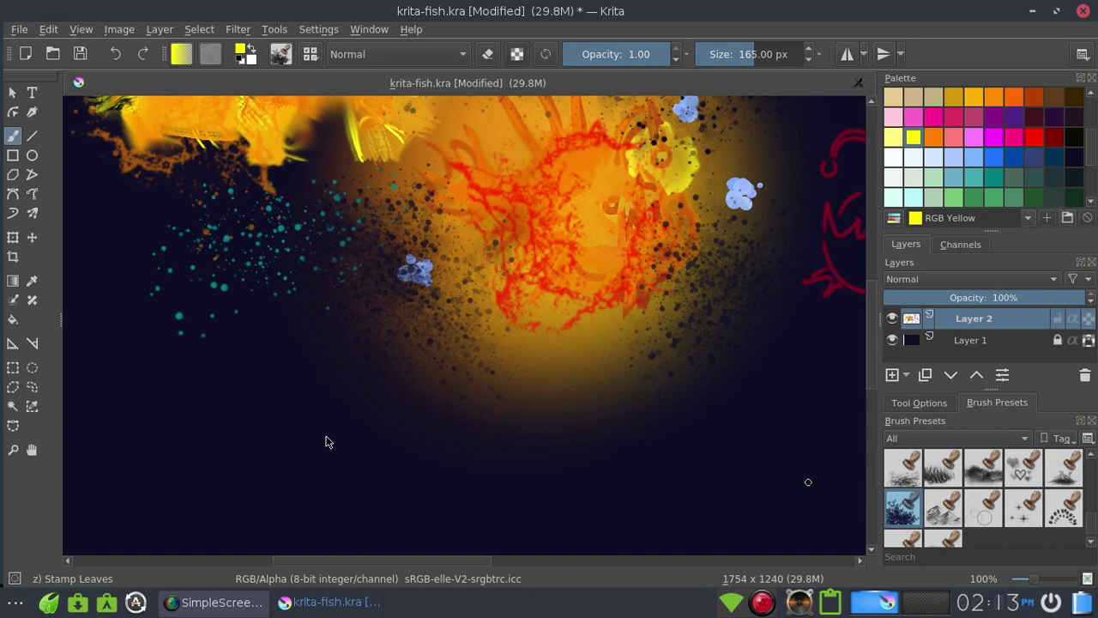
pyautogui.moveTo(326, 442); pyautogui.dragTo(312, 451)
pyautogui.hotkey('ctrl', 'z')
# Step: Try yellow Mountains Distant stamps and sparkles across the lower canvas, undoing both
pyautogui.click(944, 507)
pyautogui.moveTo(369, 403); pyautogui.dragTo(532, 394)
pyautogui.moveTo(618, 412); pyautogui.dragTo(729, 412)
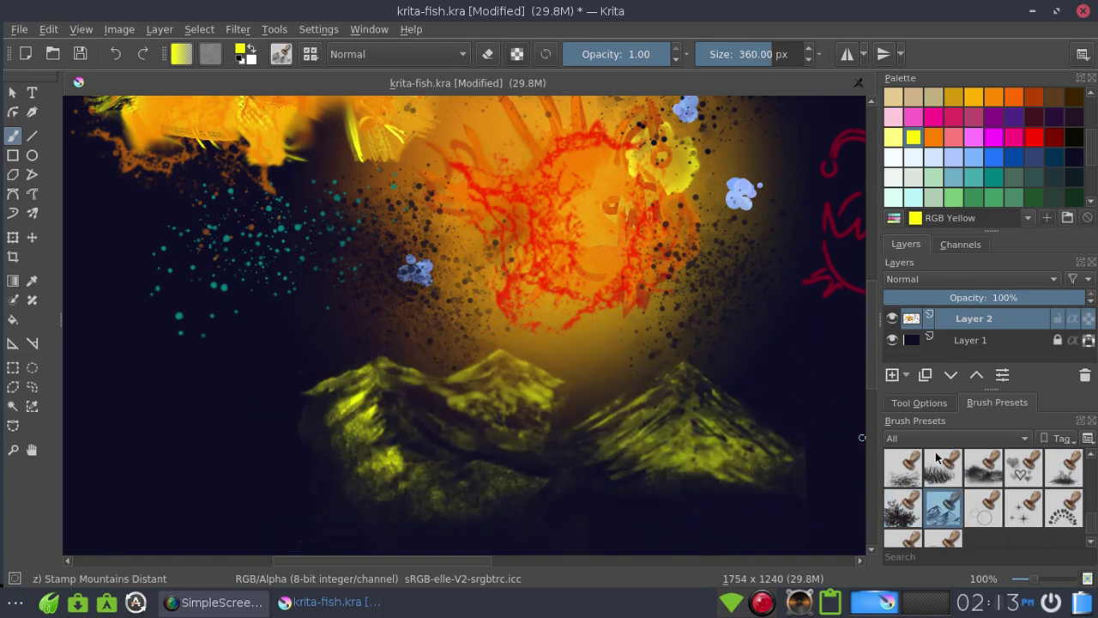
pyautogui.hotkey('ctrl', 'z')
pyautogui.click(983, 506)
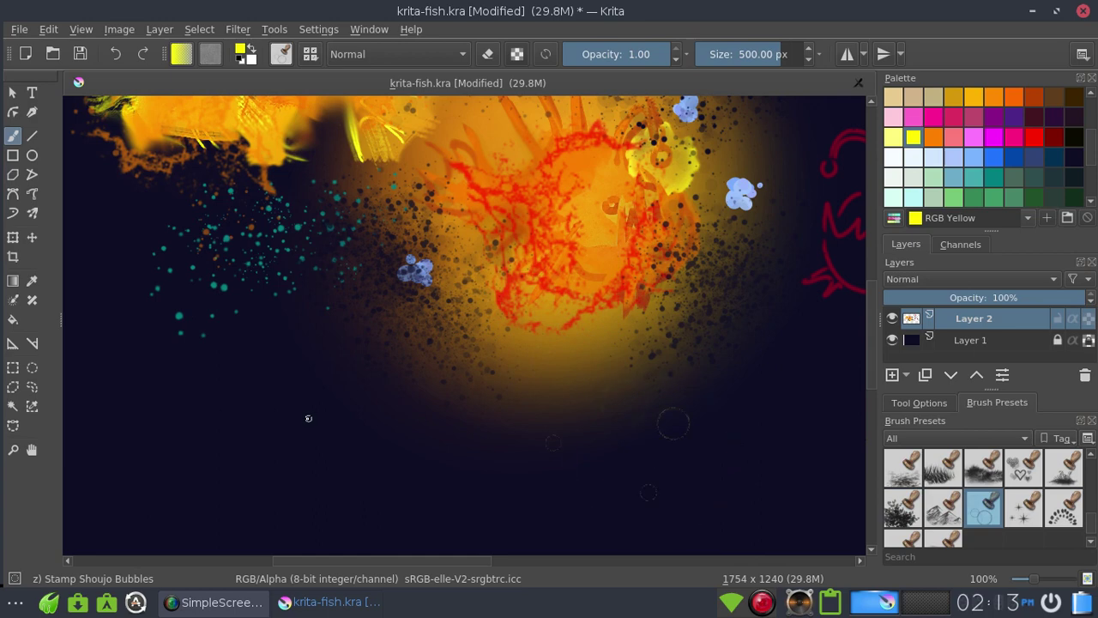
pyautogui.click(1023, 506)
pyautogui.moveTo(608, 377); pyautogui.dragTo(198, 333)
pyautogui.hotkey('ctrl', 'z')
# Step: Try yellow Tree, Vegetal and Water stamp bands on the lower canvas, undoing each
pyautogui.click(1065, 506)
pyautogui.moveTo(172, 434); pyautogui.dragTo(605, 364)
pyautogui.hotkey('ctrl', 'z')
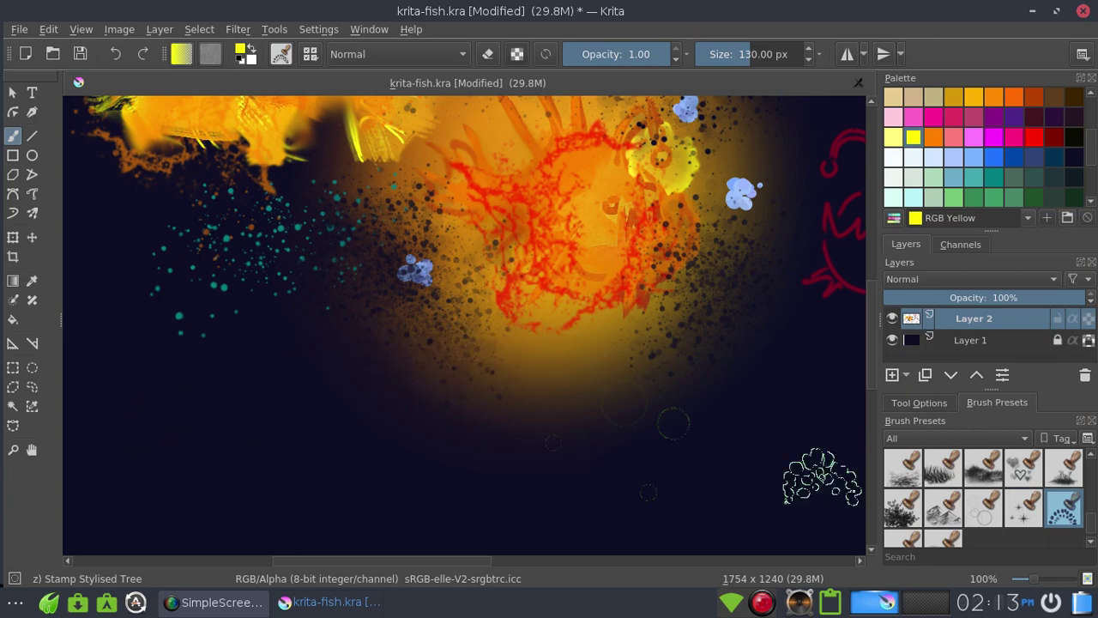
pyautogui.click(902, 538)
pyautogui.moveTo(696, 421); pyautogui.dragTo(258, 330)
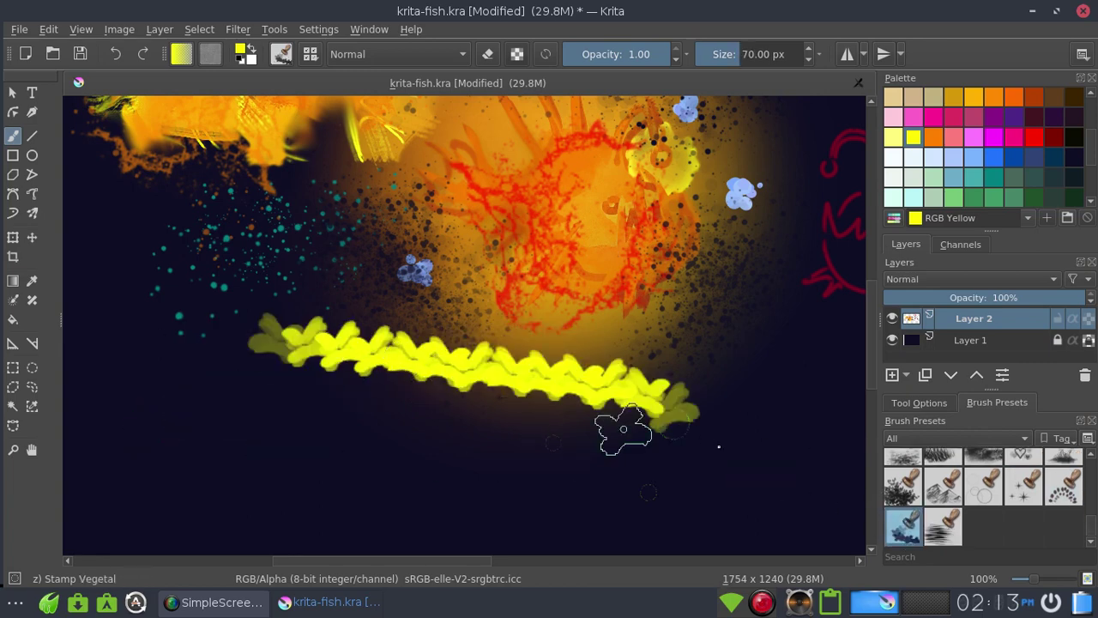
pyautogui.hotkey('ctrl', 'z')
pyautogui.click(943, 525)
pyautogui.moveTo(163, 377); pyautogui.dragTo(446, 377)
pyautogui.moveTo(163, 420); pyautogui.dragTo(300, 429)
pyautogui.moveTo(155, 480); pyautogui.dragTo(300, 481)
pyautogui.hotkey('ctrl', 'z')
pyautogui.hotkey('ctrl', 'z')
pyautogui.hotkey('ctrl', 'z')
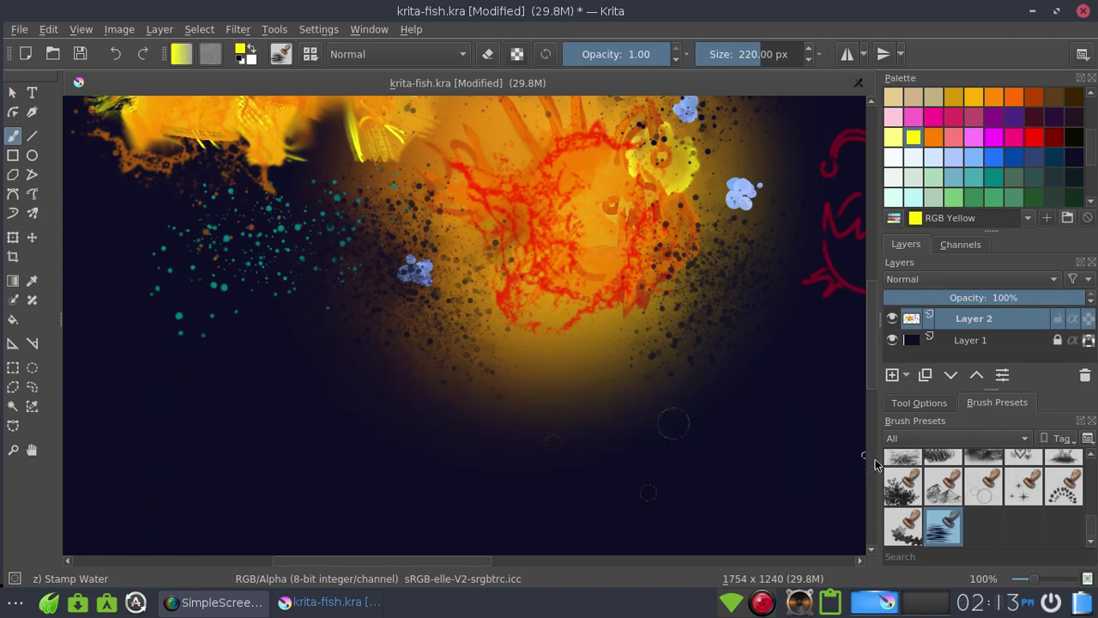
pyautogui.moveTo(1090, 532); pyautogui.dragTo(1095, 477)
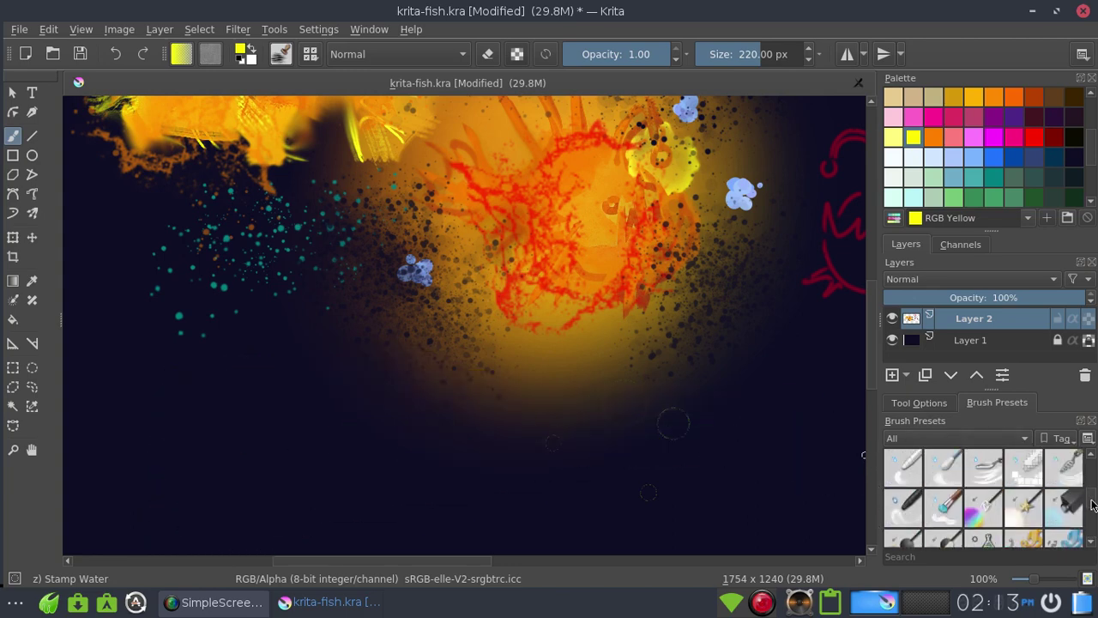
# Step: Filter Brush Presets to the Ink tag, pick red, and select Ink-4 Pen Rough at 7 px
pyautogui.click(1029, 439)
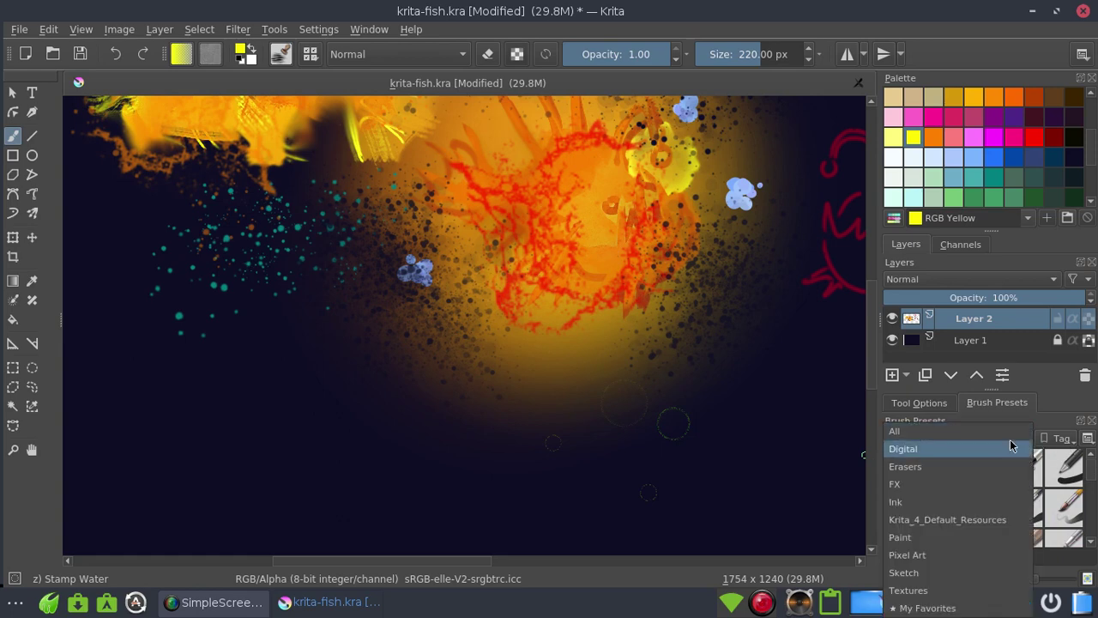
pyautogui.click(911, 504)
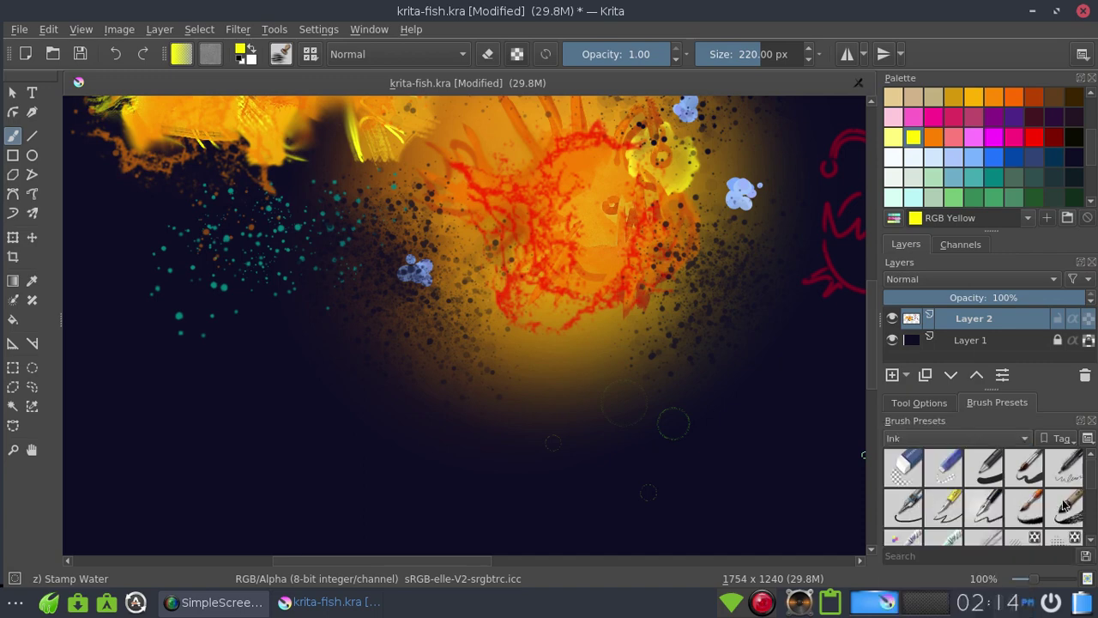
pyautogui.scroll(-5, 1082, 514)
pyautogui.scroll(5, 1081, 531)
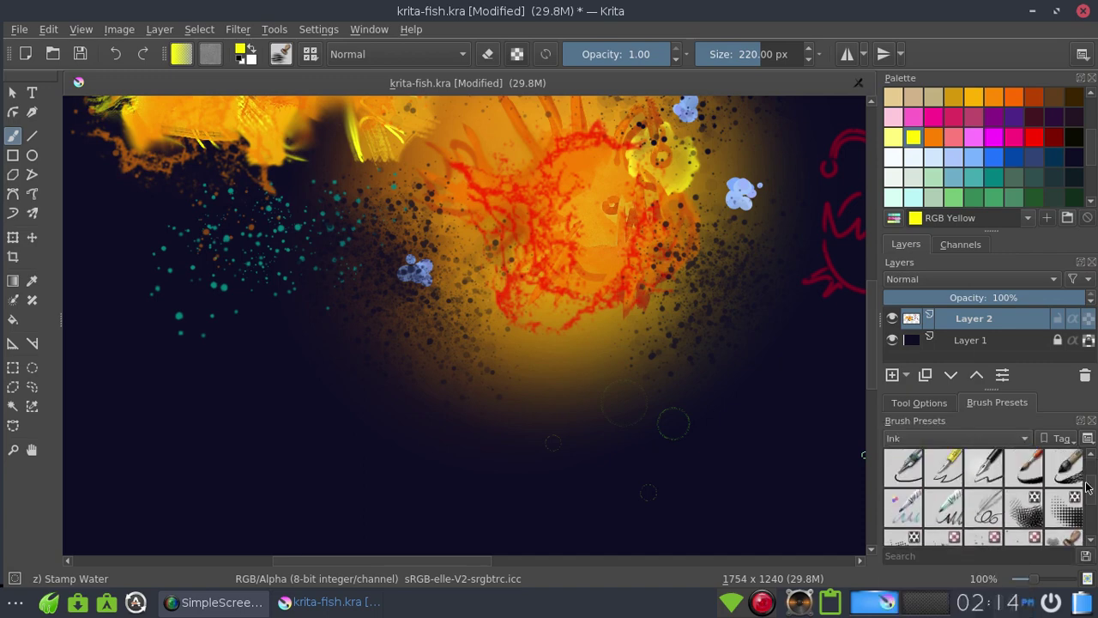
pyautogui.scroll(3, 866, 369)
pyautogui.scroll(6, 866, 356)
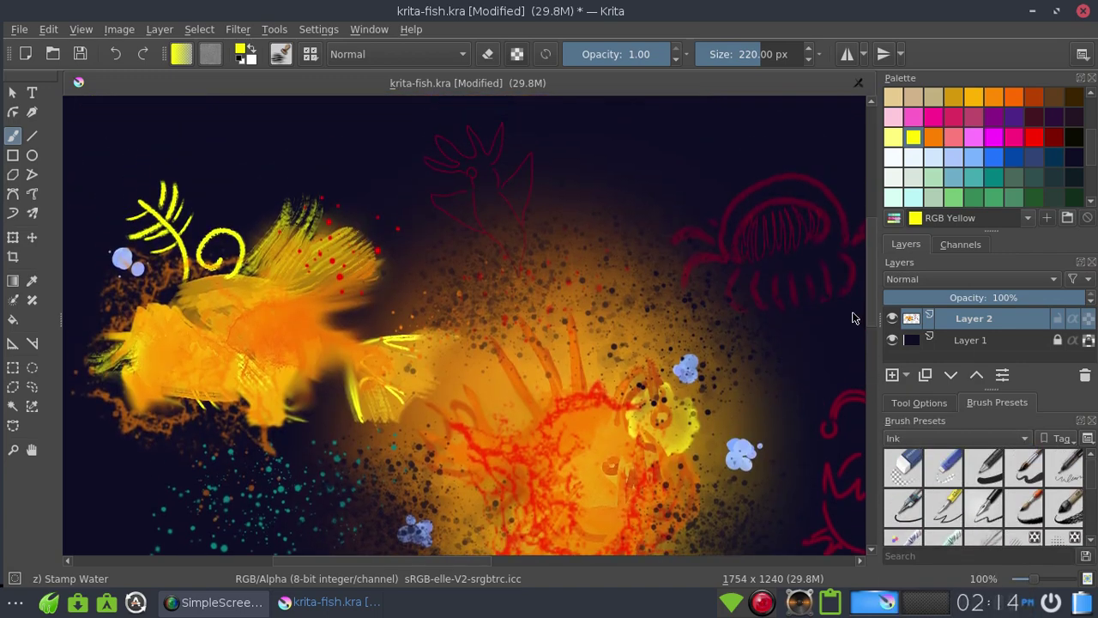
pyautogui.scroll(1, 866, 355)
pyautogui.scroll(1, 866, 356)
pyautogui.click(1035, 137)
pyautogui.click(988, 510)
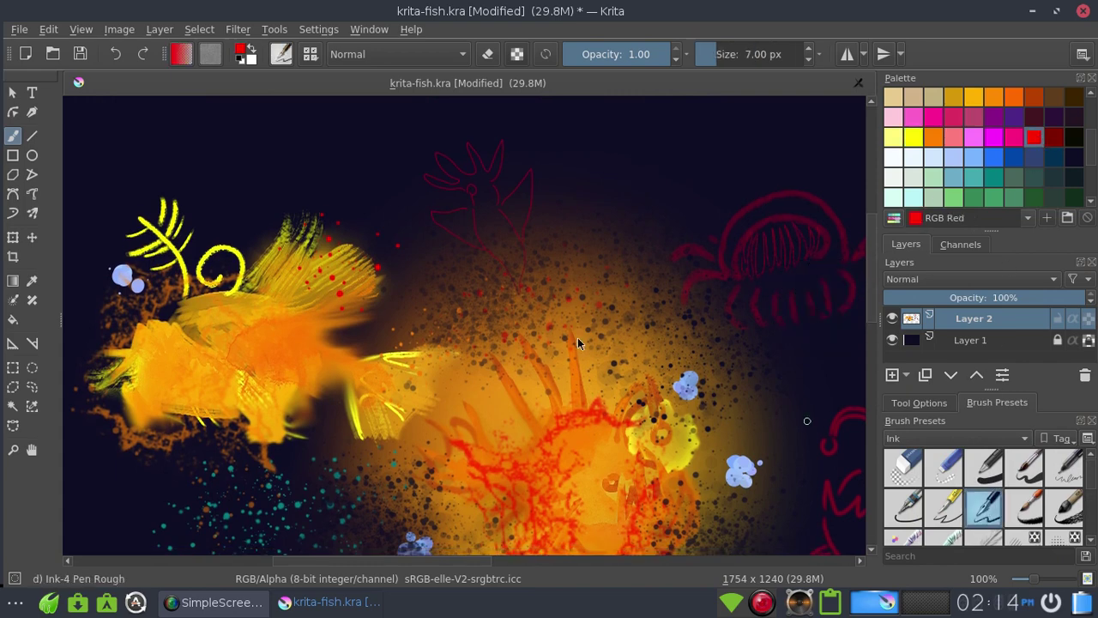
# Step: Outline the left fish's head, body zigzag, belly and tail in red rough ink
pyautogui.moveTo(212, 332); pyautogui.dragTo(224, 334)
pyautogui.moveTo(137, 331)
pyautogui.mouseDown()
pyautogui.moveTo(179, 323)
pyautogui.moveTo(143, 330)
pyautogui.moveTo(96, 367)
pyautogui.moveTo(123, 371)
pyautogui.moveTo(121, 383)
pyautogui.moveTo(172, 422)
pyautogui.moveTo(195, 416)
pyautogui.moveTo(282, 441)
pyautogui.mouseUp()
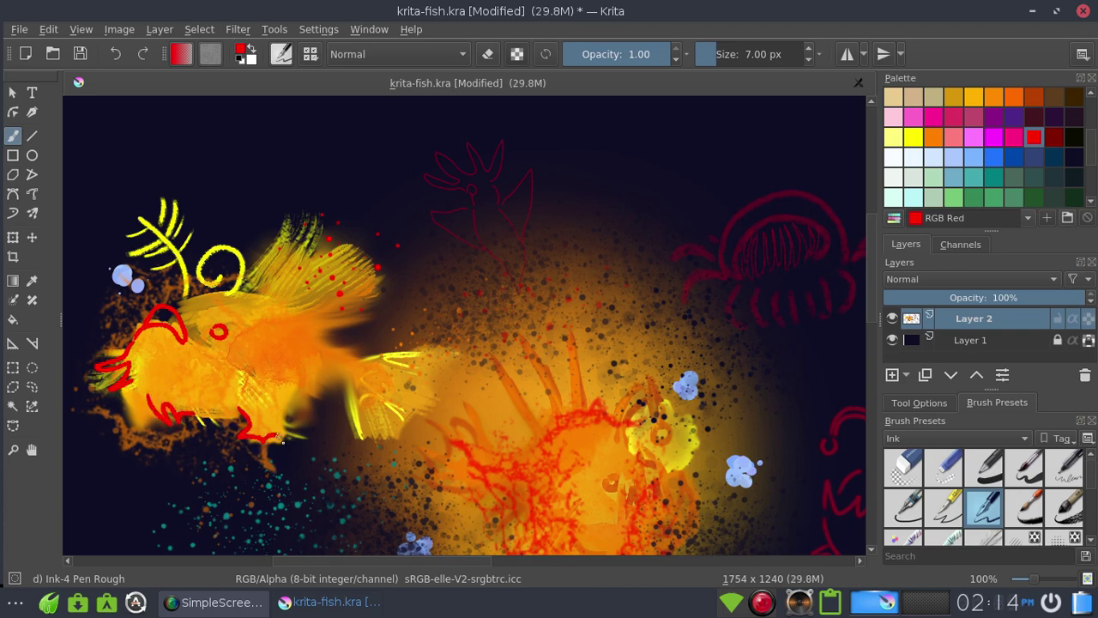
pyautogui.moveTo(313, 407); pyautogui.dragTo(289, 417)
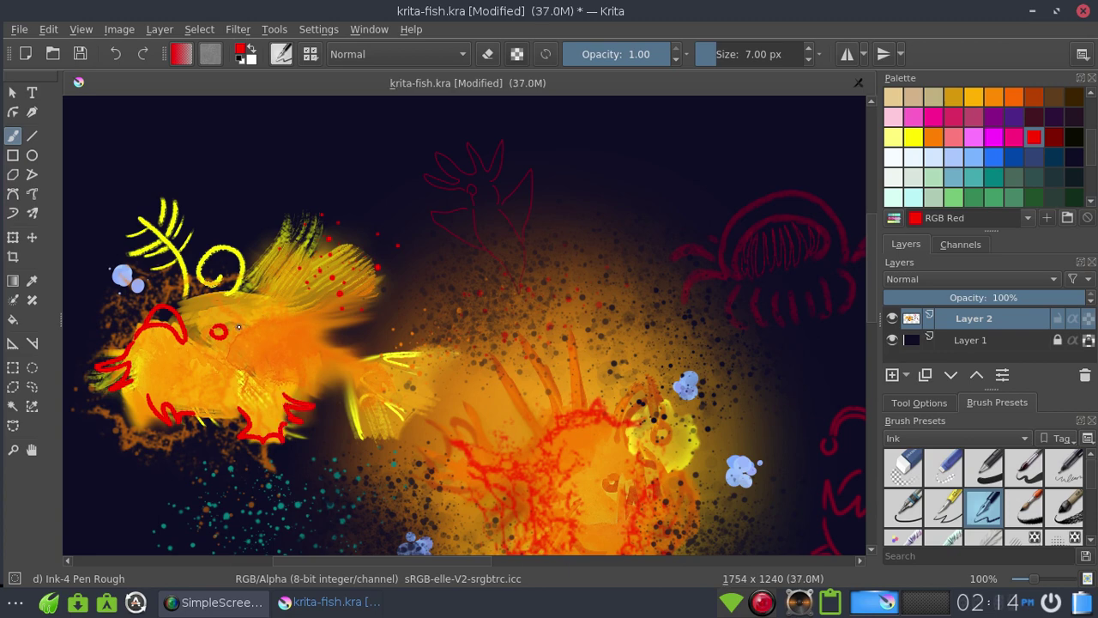
pyautogui.moveTo(259, 342)
pyautogui.mouseDown()
pyautogui.moveTo(281, 345)
pyautogui.moveTo(238, 399)
pyautogui.mouseUp()
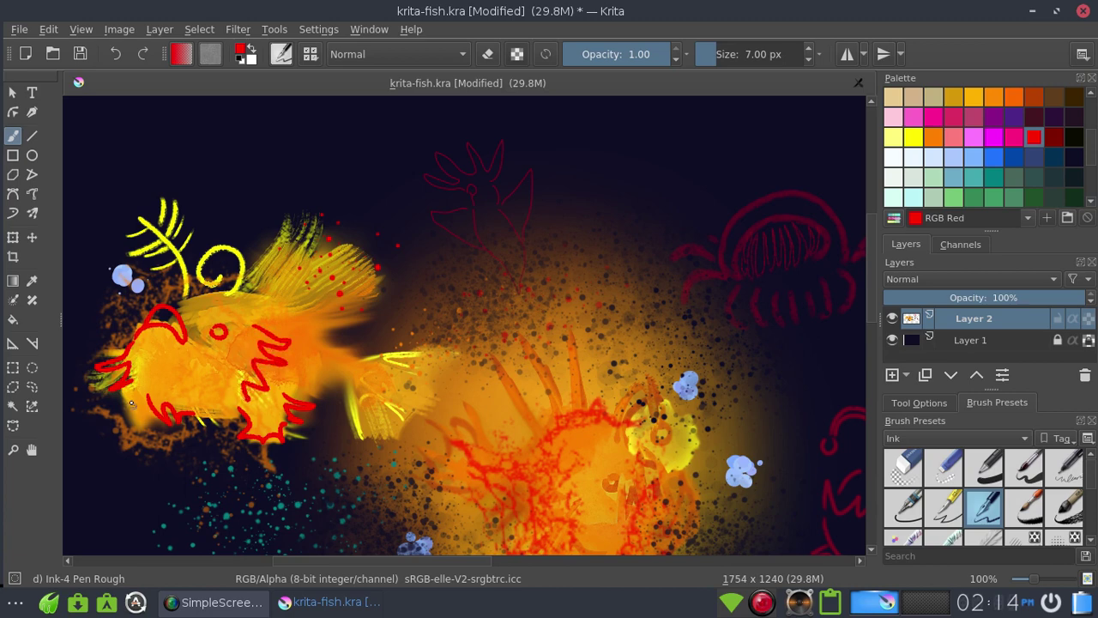
pyautogui.moveTo(126, 396)
pyautogui.mouseDown()
pyautogui.moveTo(131, 429)
pyautogui.moveTo(166, 432)
pyautogui.mouseUp()
pyautogui.moveTo(312, 395)
pyautogui.mouseDown()
pyautogui.moveTo(336, 379)
pyautogui.moveTo(363, 430)
pyautogui.moveTo(412, 352)
pyautogui.moveTo(399, 328)
pyautogui.moveTo(372, 347)
pyautogui.mouseUp()
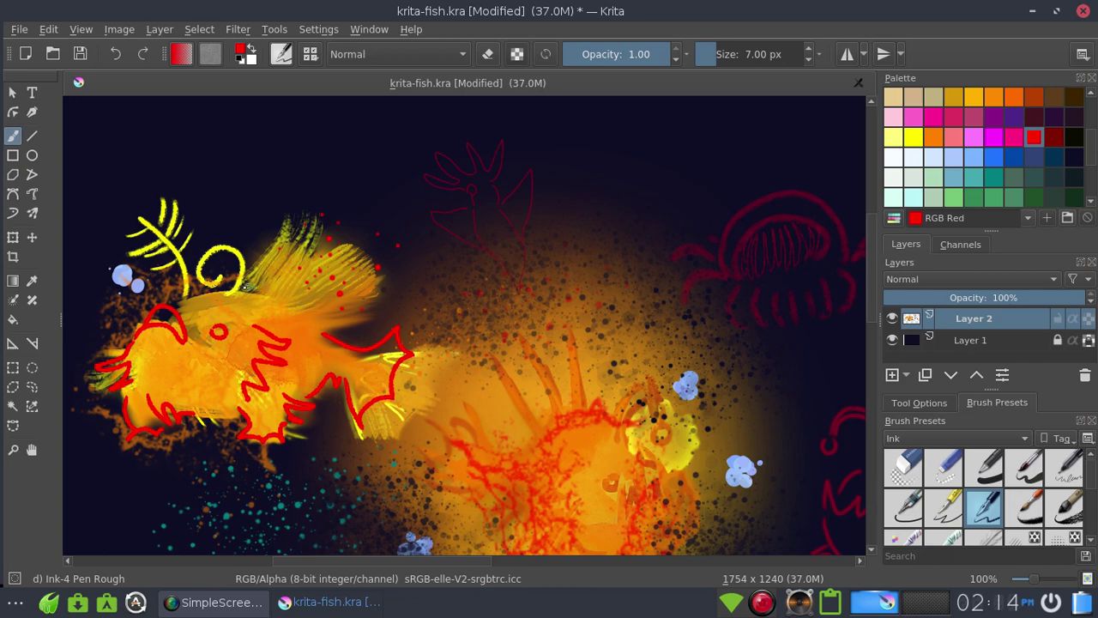
# Step: Hatch red rough-ink strokes over the left fish's dorsal fin
pyautogui.moveTo(345, 261)
pyautogui.mouseDown()
pyautogui.moveTo(290, 297)
pyautogui.moveTo(333, 307)
pyautogui.moveTo(310, 314)
pyautogui.moveTo(327, 325)
pyautogui.mouseUp()
pyautogui.moveTo(252, 292)
pyautogui.mouseDown()
pyautogui.moveTo(283, 230)
pyautogui.moveTo(278, 294)
pyautogui.mouseUp()
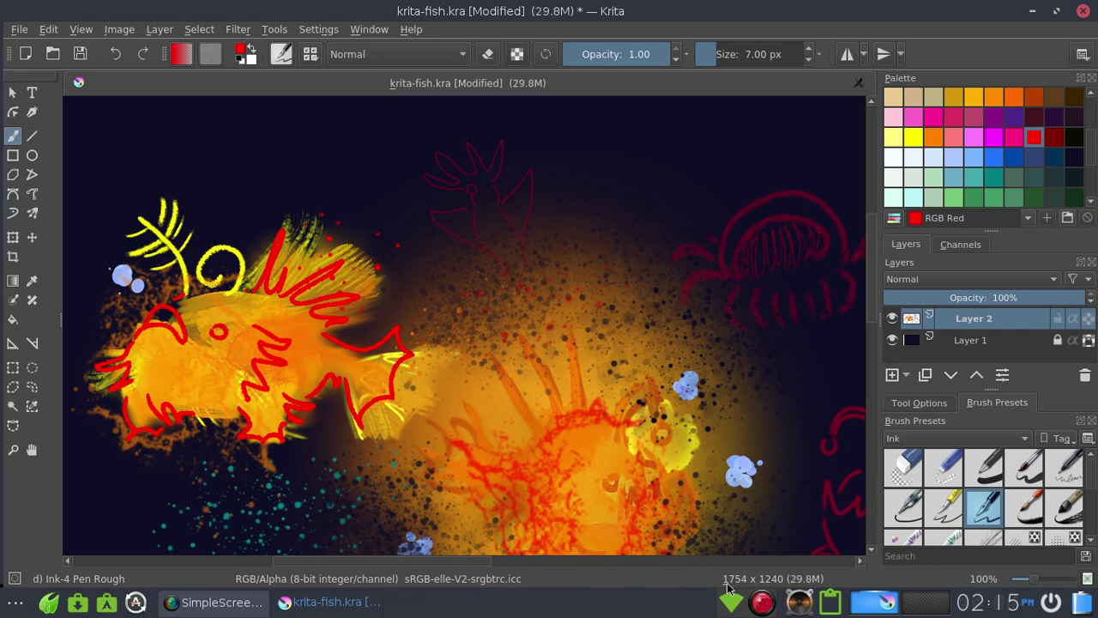
pyautogui.rightClick(762, 604)
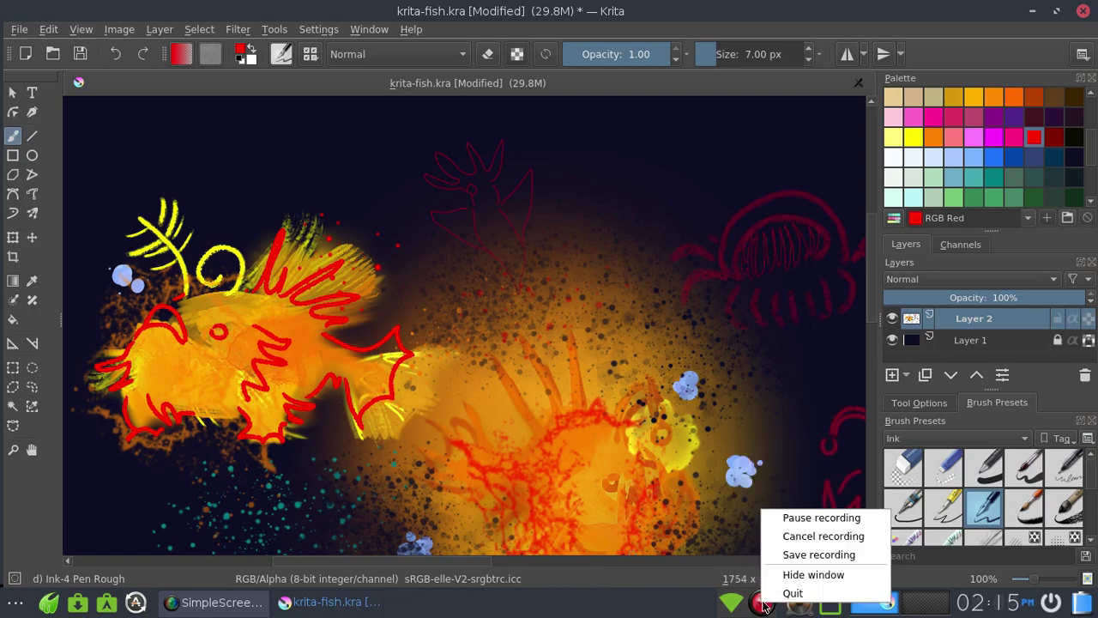